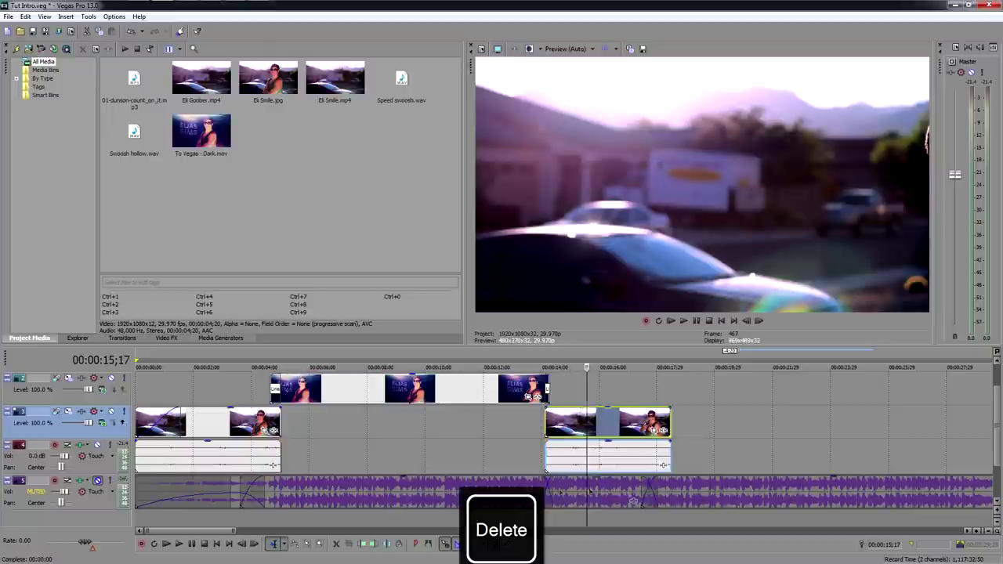
Jump around the intro timeline and play back from 13;01 to review it
click(609, 399)
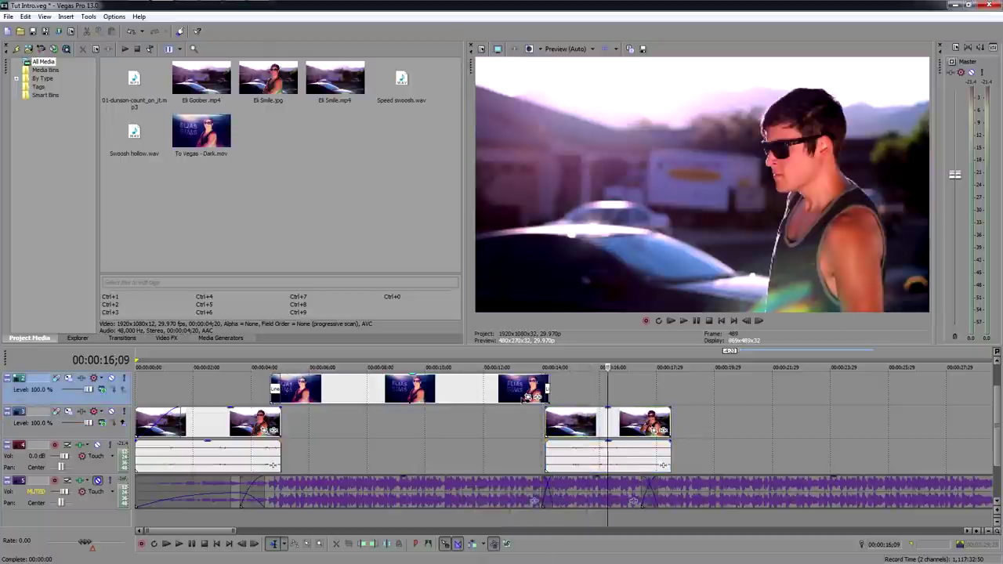
click(514, 432)
key(space)
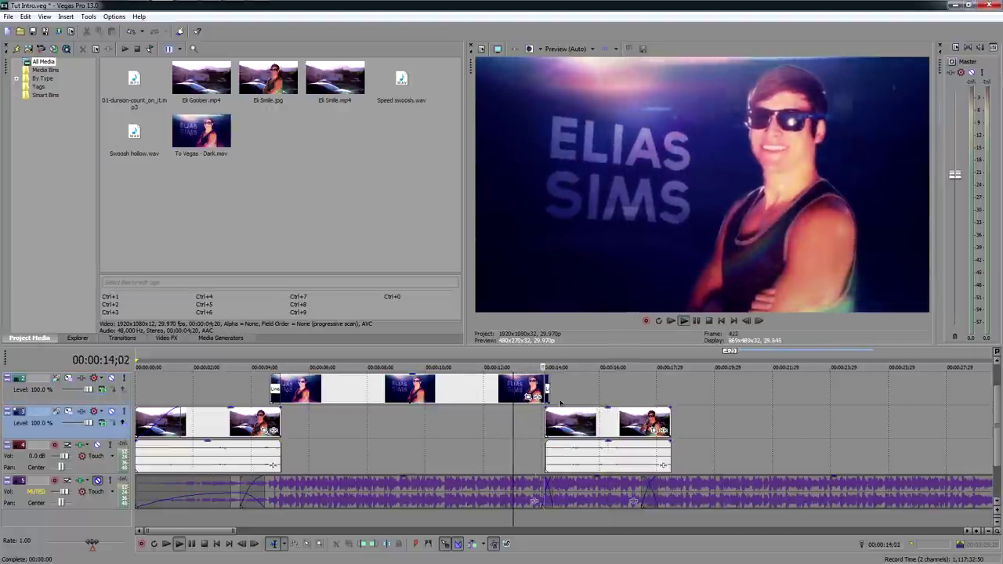
key(space)
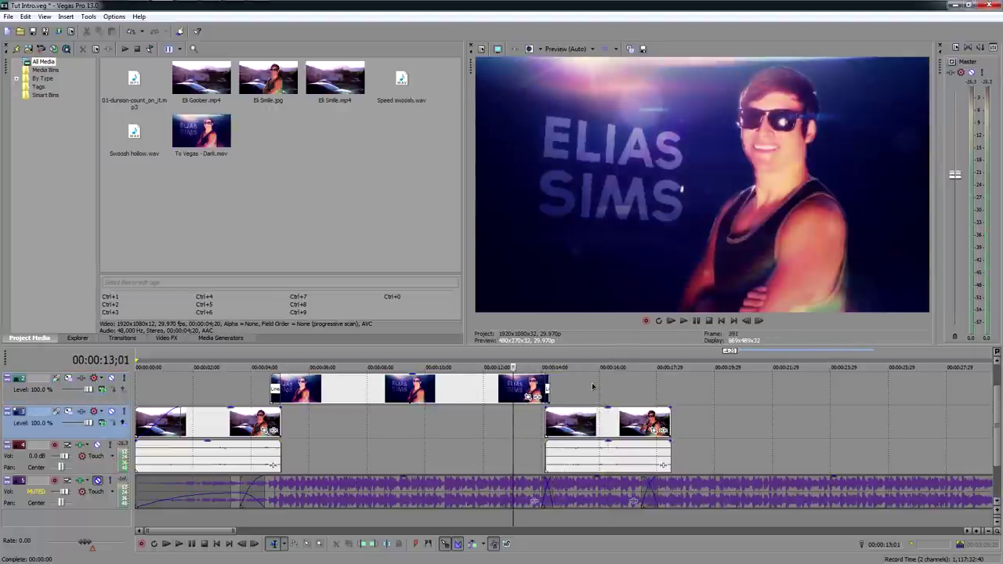
click(601, 386)
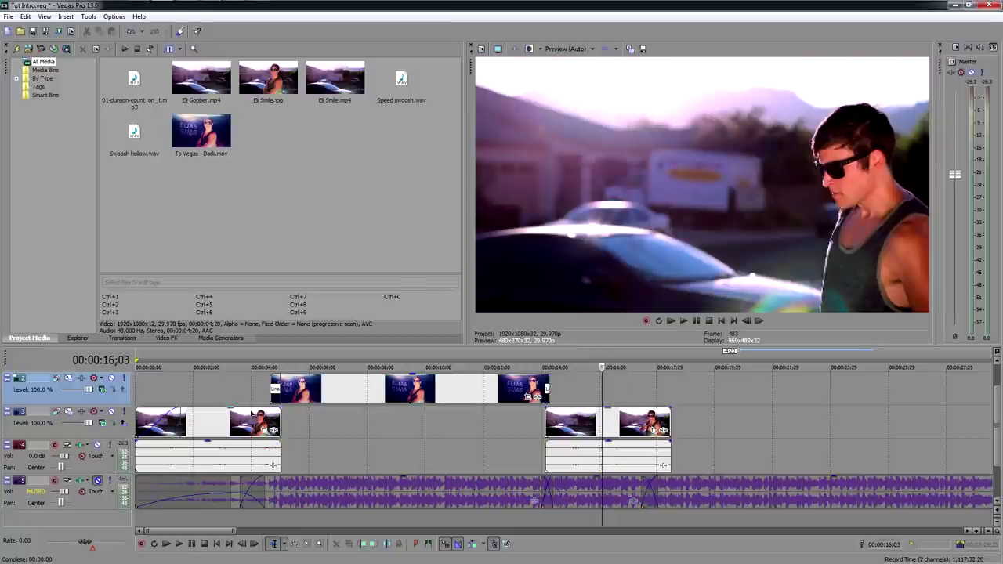
click(263, 390)
scroll(264, 390, up, 5)
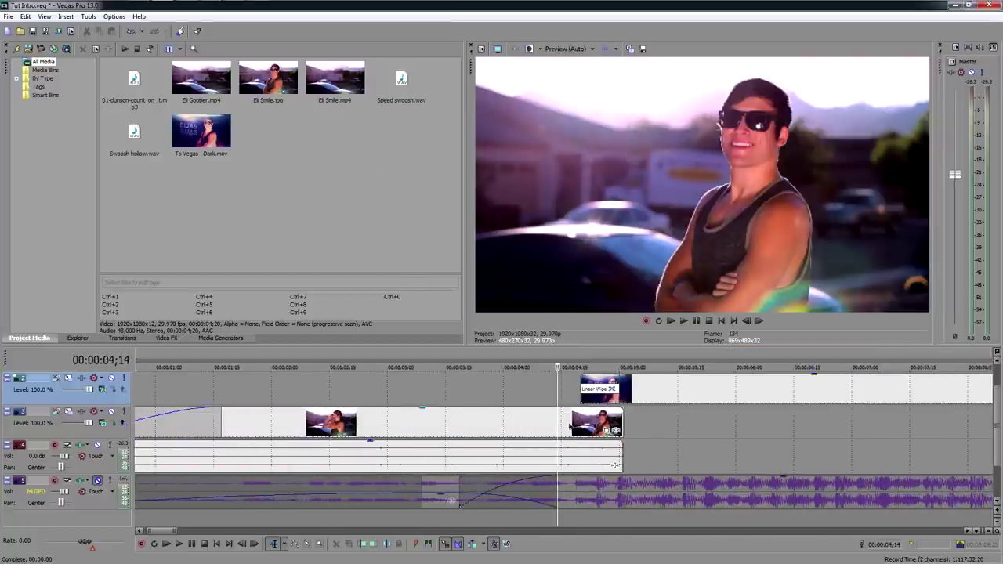
Select the first lower-track clip, compare nearby frames and play that section
click(583, 424)
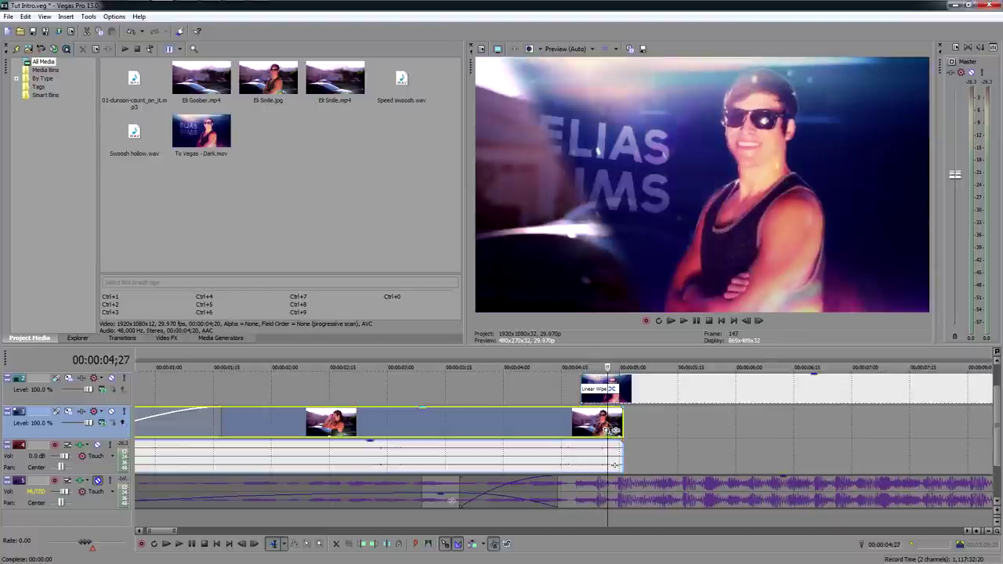
click(577, 423)
click(586, 423)
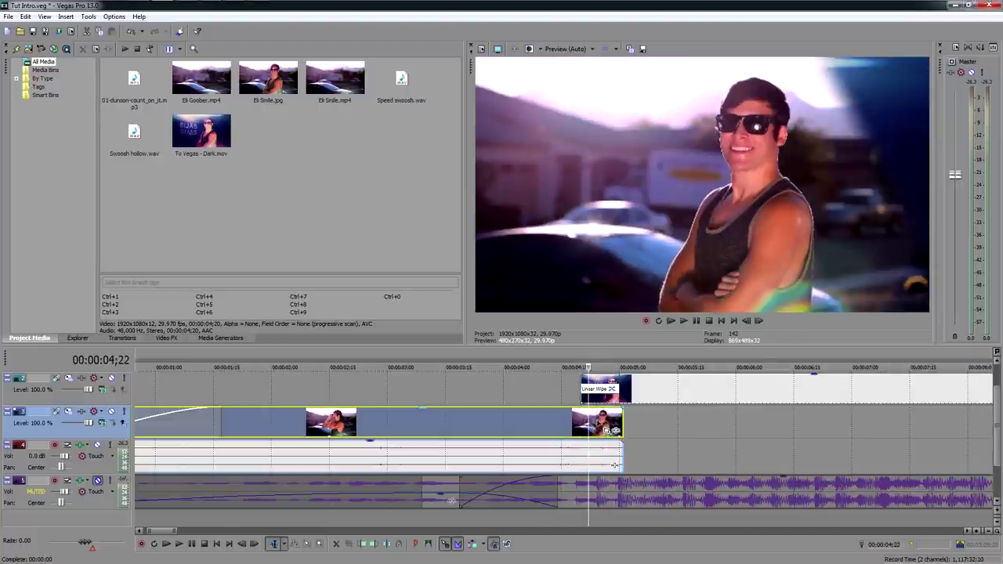
click(596, 423)
scroll(697, 433, down, 2)
key(space)
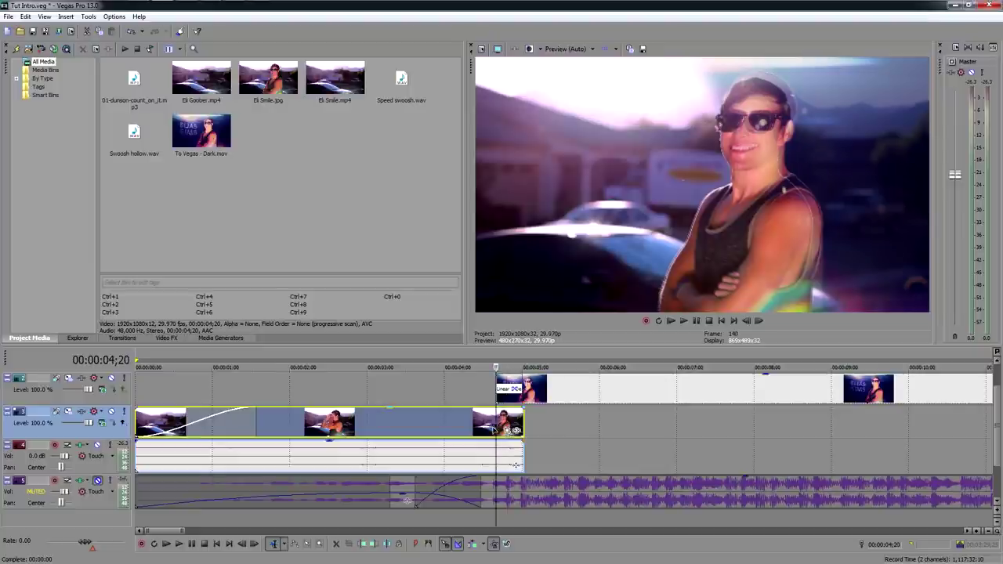
key(space)
scroll(494, 430, down, 3)
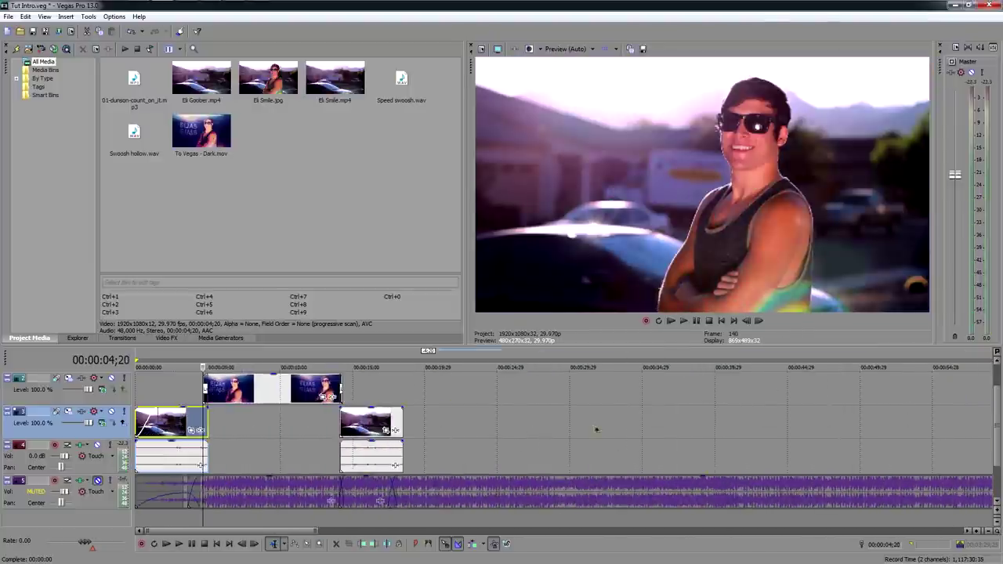
Check the title at 14;01, then move into the second clip around 16;06–17;06 and play back
click(340, 423)
scroll(340, 424, up, 2)
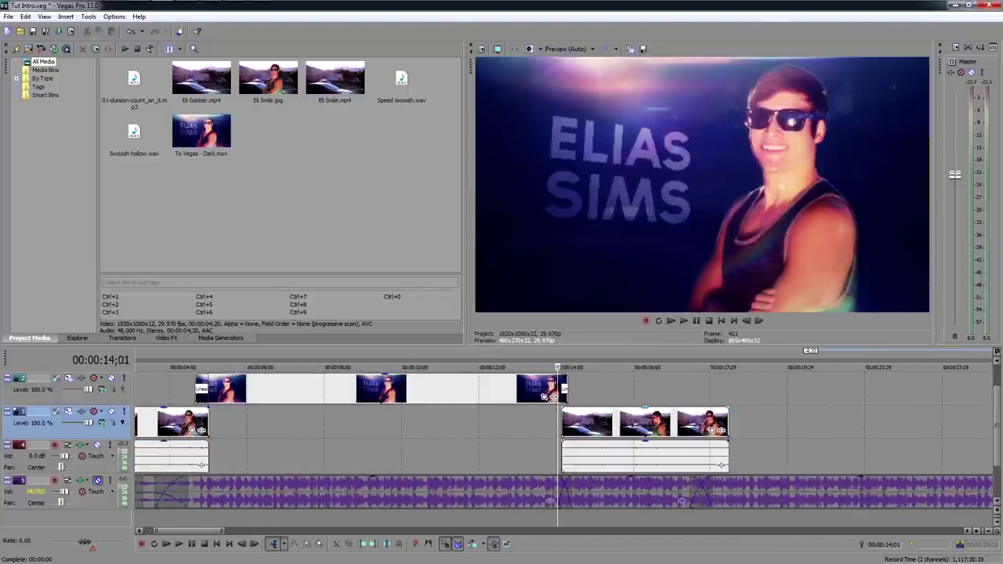
click(694, 423)
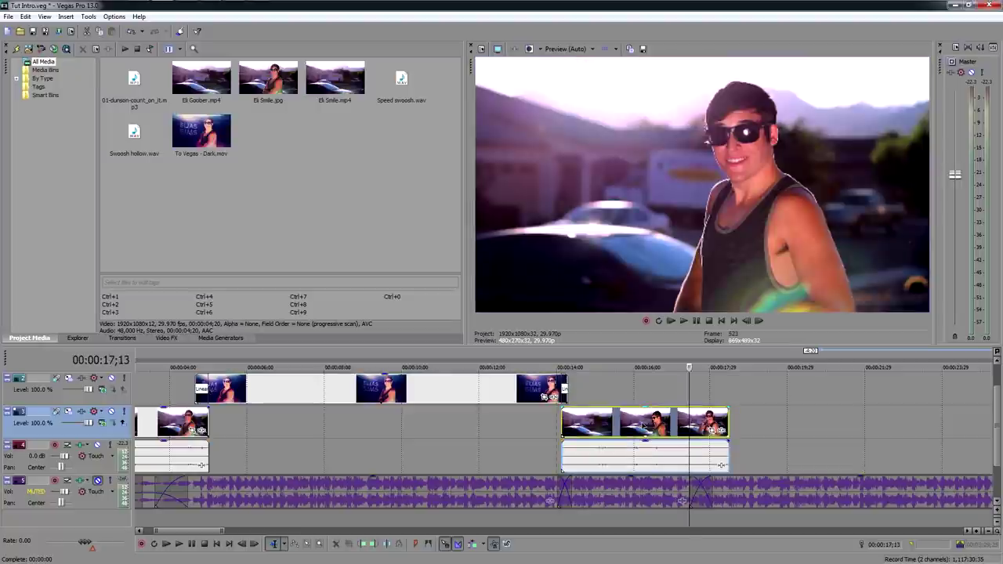
click(641, 424)
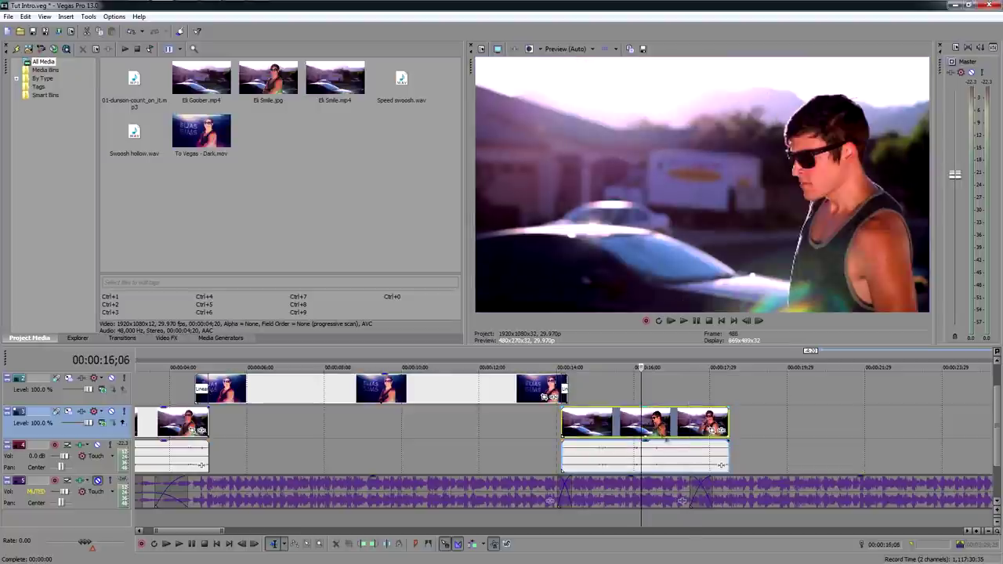
click(680, 421)
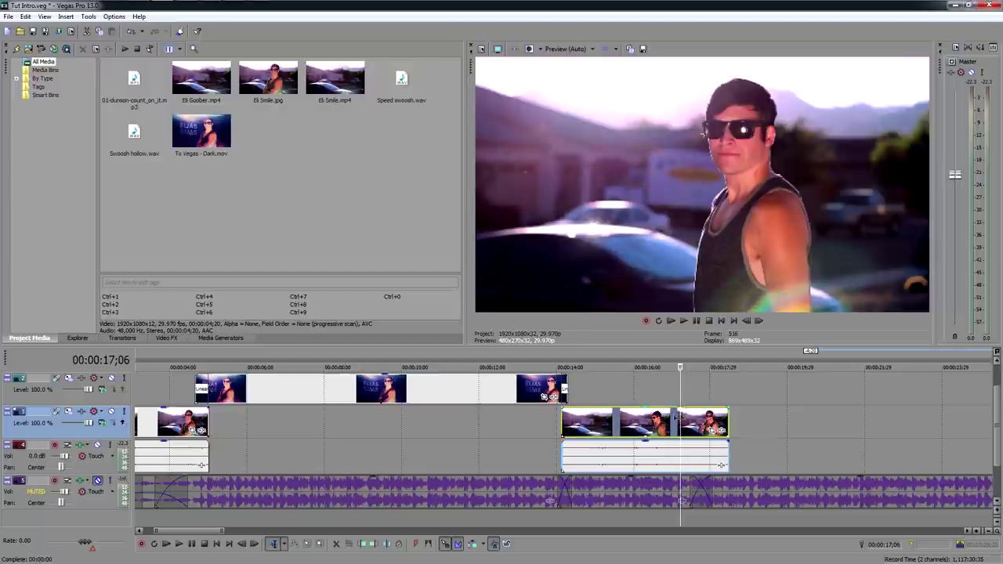
click(166, 543)
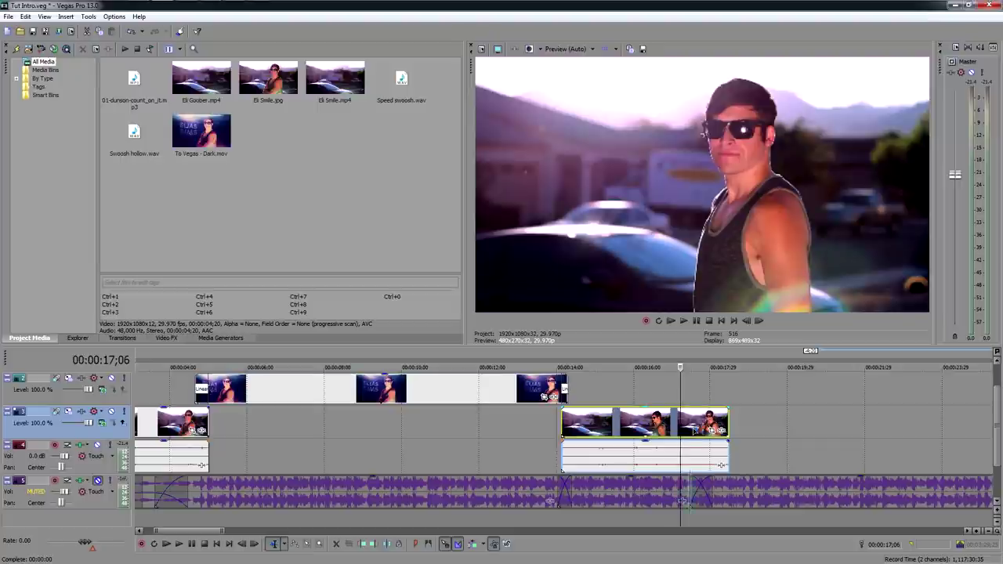
Step forward frame by frame to the thumbs-up frame at 17;25
click(687, 427)
click(697, 427)
click(704, 427)
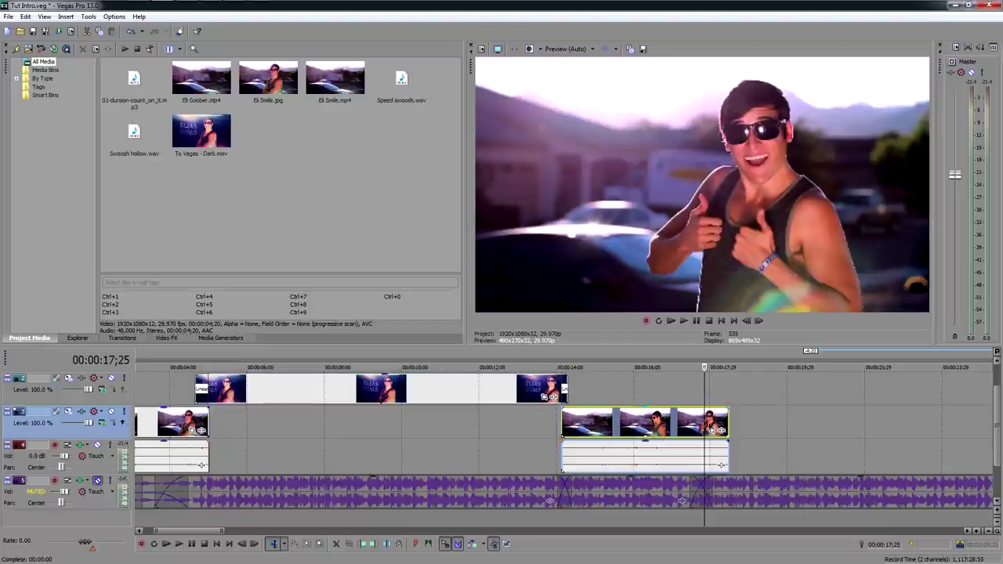
click(557, 51)
Set preview quality to Best (Full) and save a snapshot of the frame to file
mouse_move(571, 99)
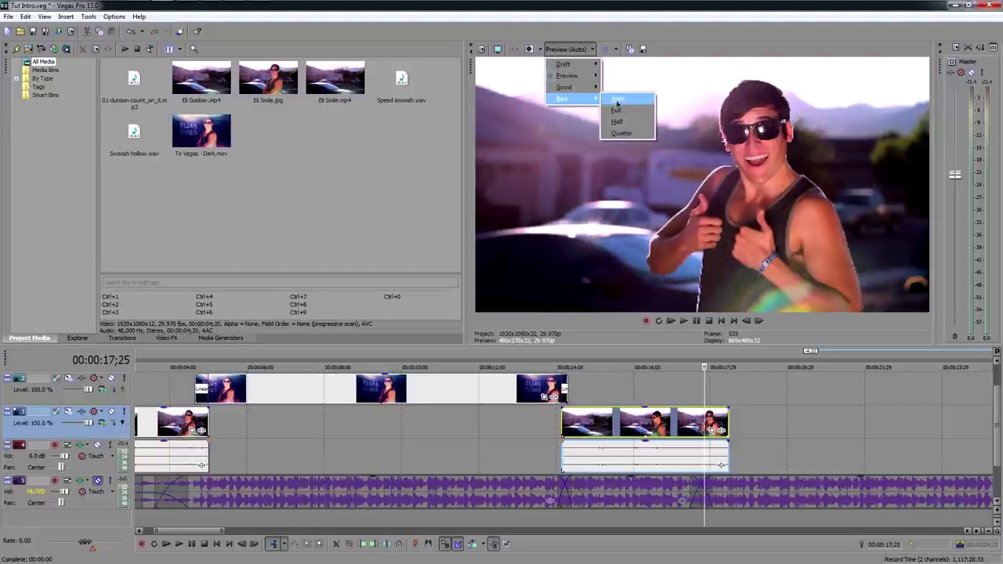
click(627, 111)
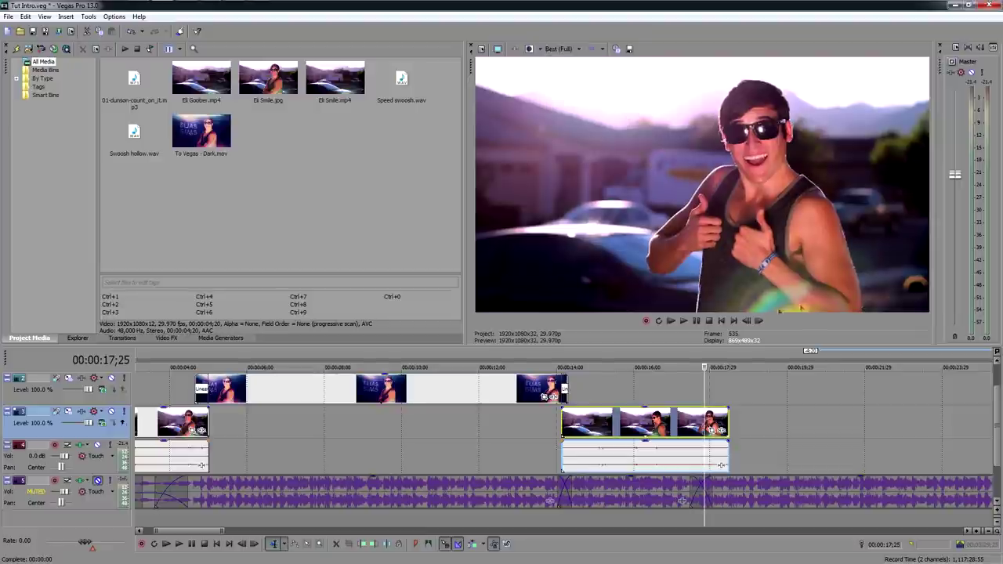
click(630, 49)
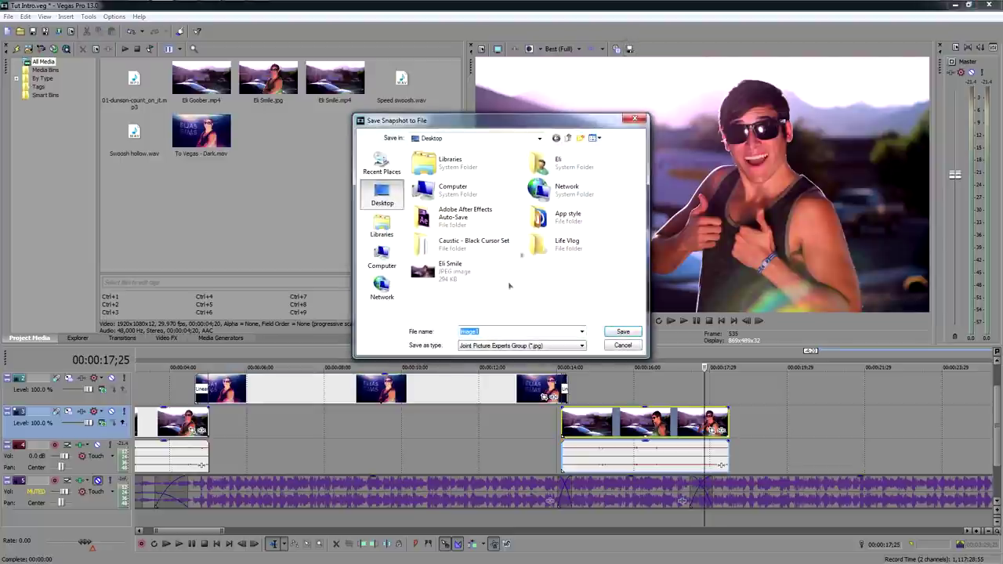
Name the snapshot 'Eli Goober', save it, and minimize Vegas
click(455, 271)
click(487, 332)
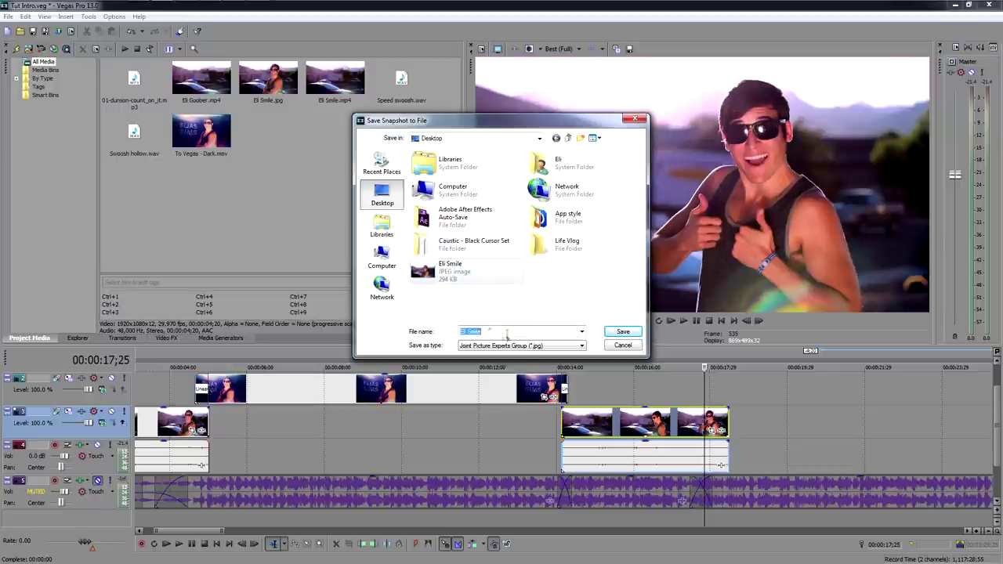
click(488, 332)
text(Goober)
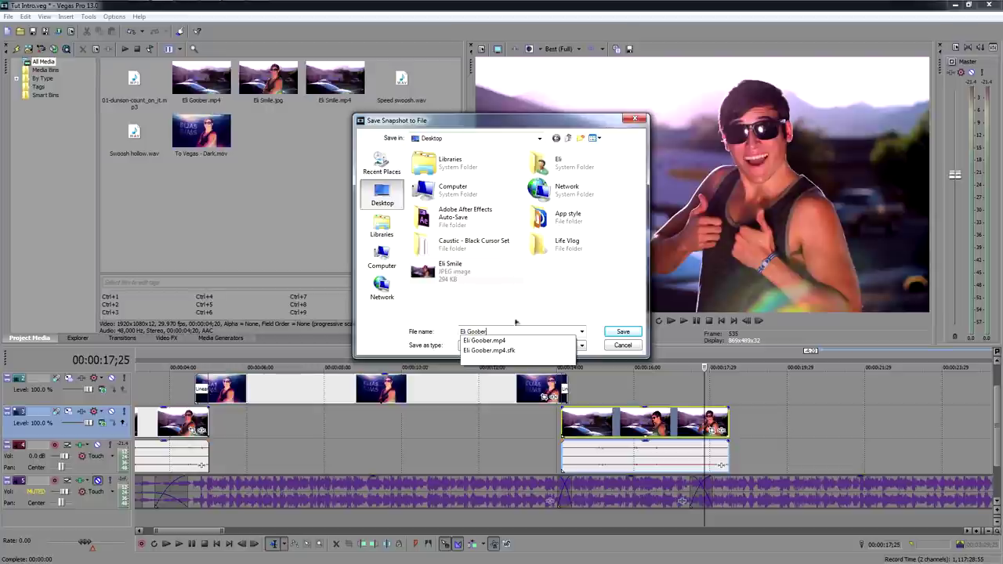
click(624, 332)
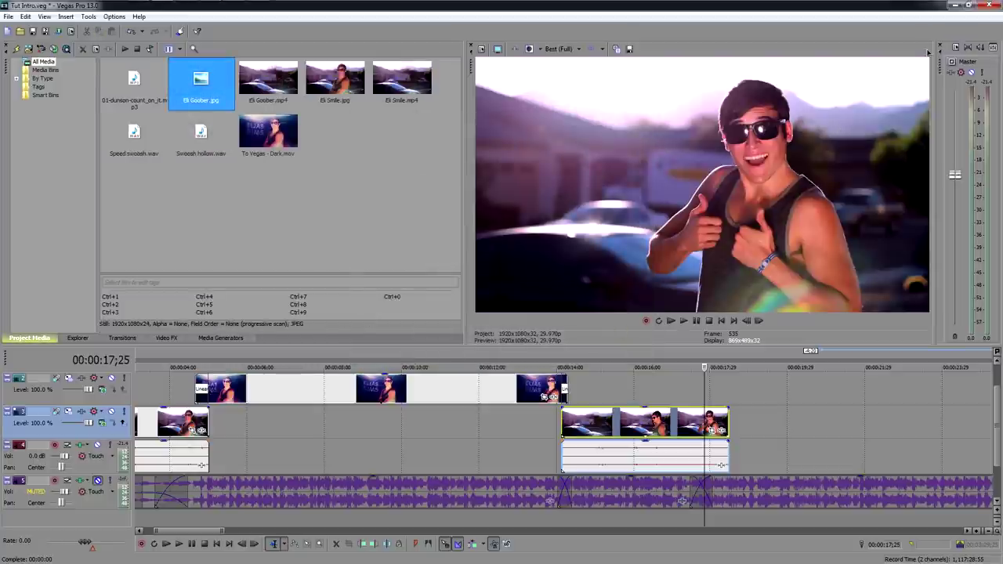
click(959, 8)
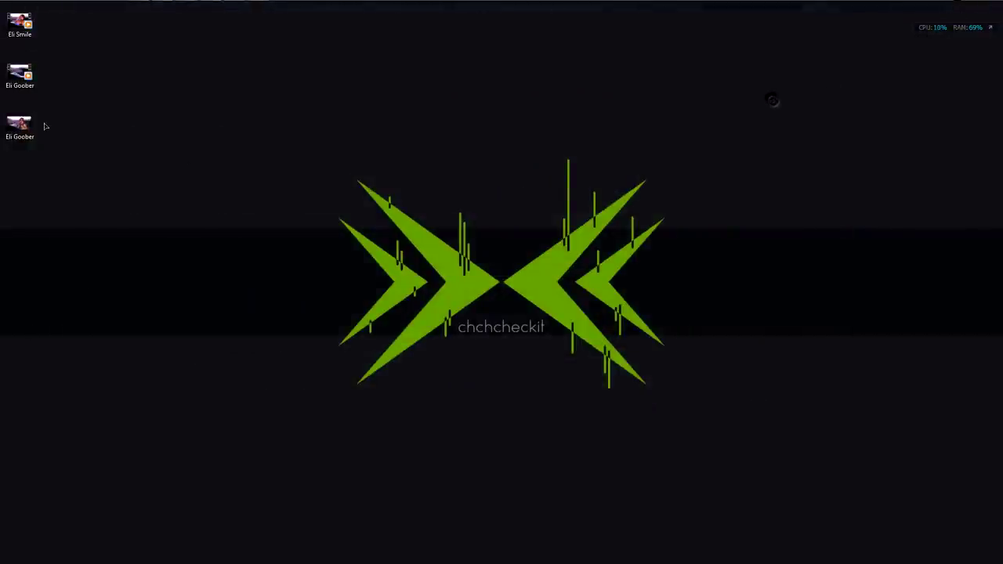
Drag Eli Goober.jpg from the desktop onto Photoshop in the taskbar to open it
click(19, 124)
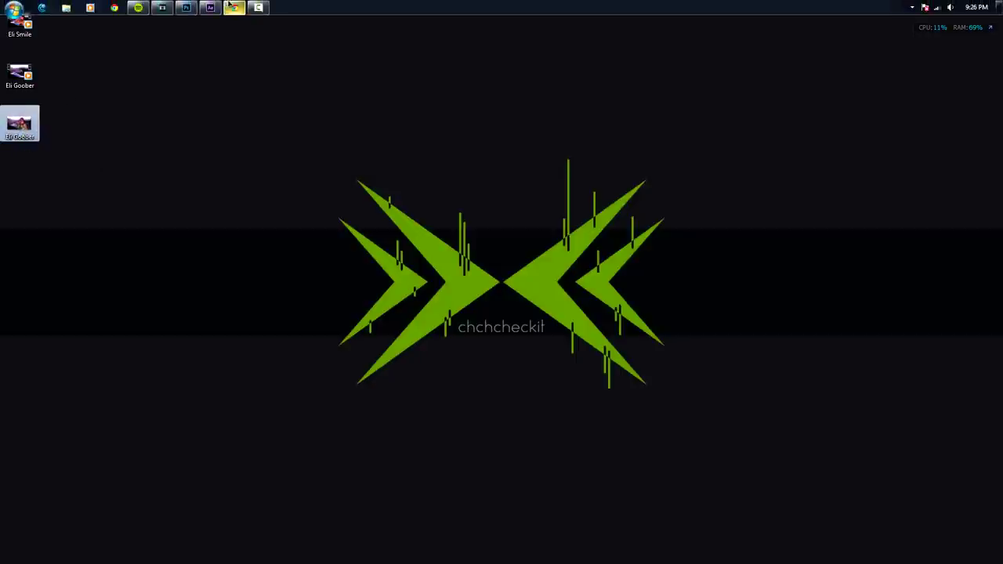
drag(20, 124, 313, 223)
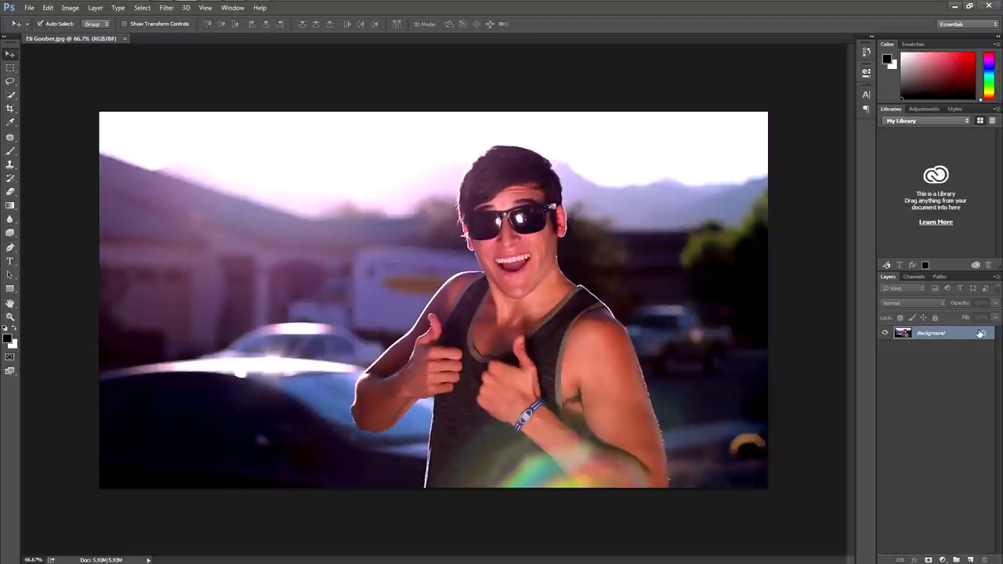
Unlock the background as Layer 0 and quick-select the man's body and left arm
click(984, 334)
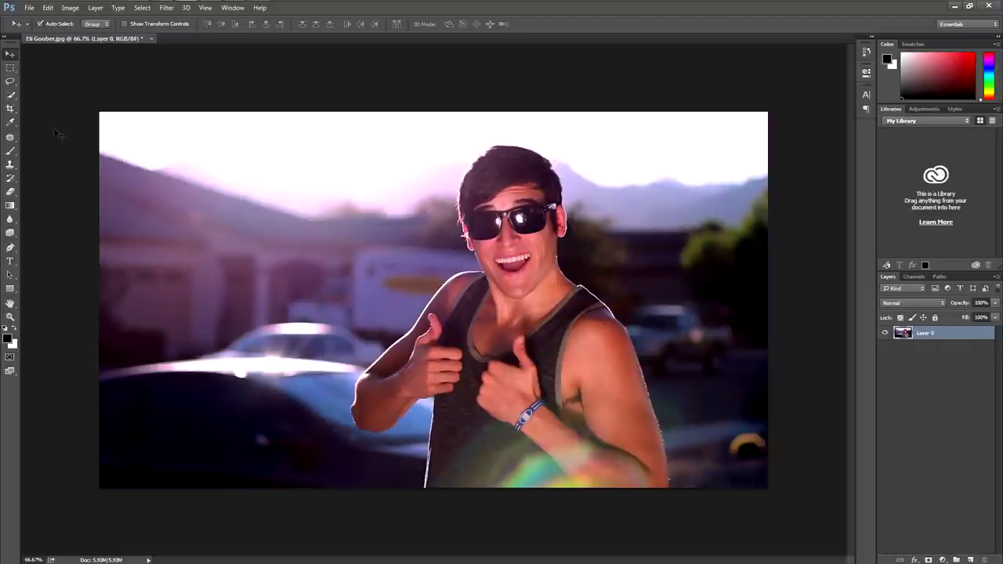
click(11, 95)
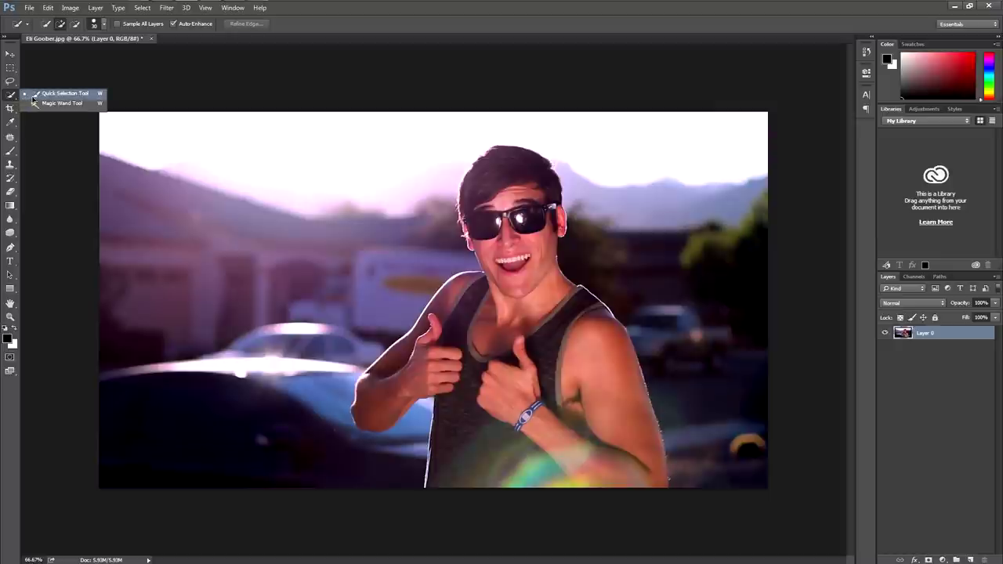
click(34, 95)
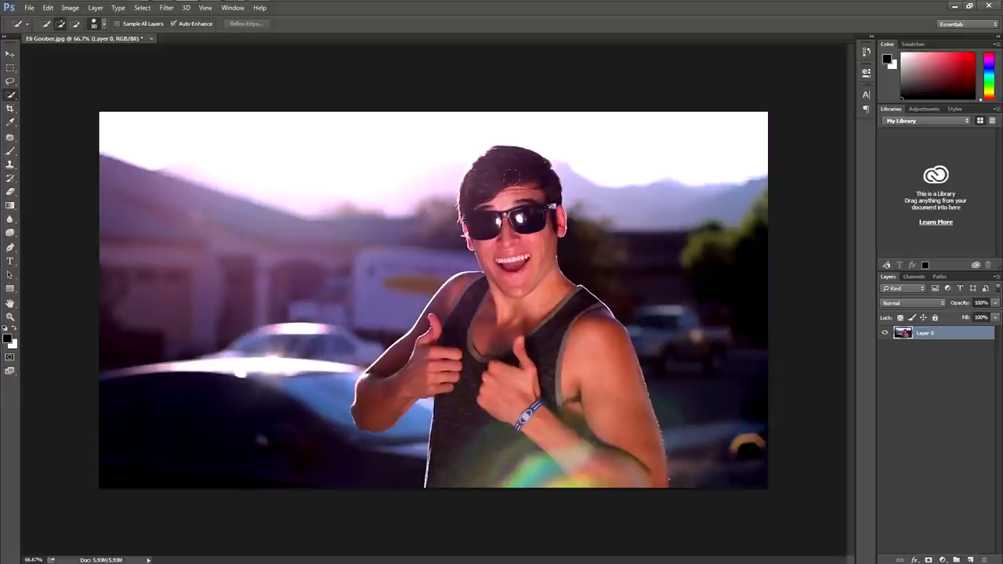
mouse_move(521, 174)
mouse_down()
mouse_move(564, 282)
mouse_move(530, 353)
mouse_move(455, 439)
mouse_move(573, 482)
mouse_up()
drag(396, 388, 464, 317)
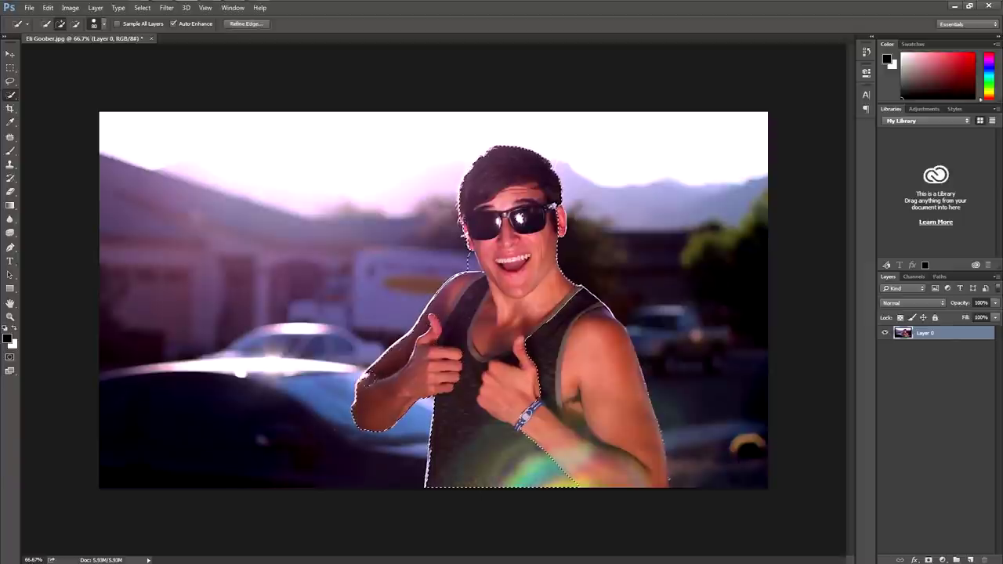
scroll(461, 243, up, 5)
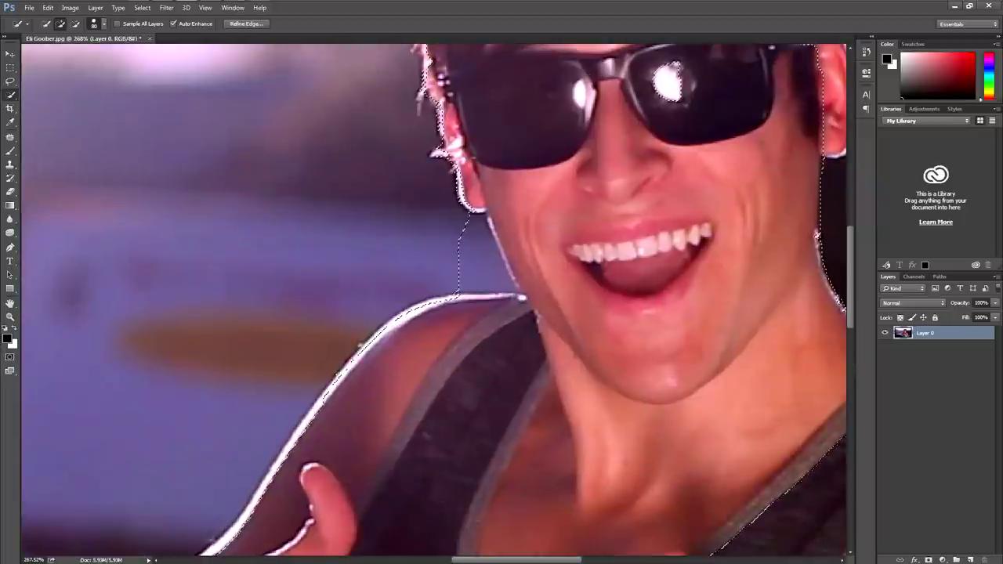
Trim background off the selection by the neck and add the neck, right shoulder and torso
key(alt)
key(bracketleft)
key(bracketleft)
key(bracketleft)
key(bracketleft)
key(bracketleft)
key(bracketleft)
drag(440, 234, 452, 248)
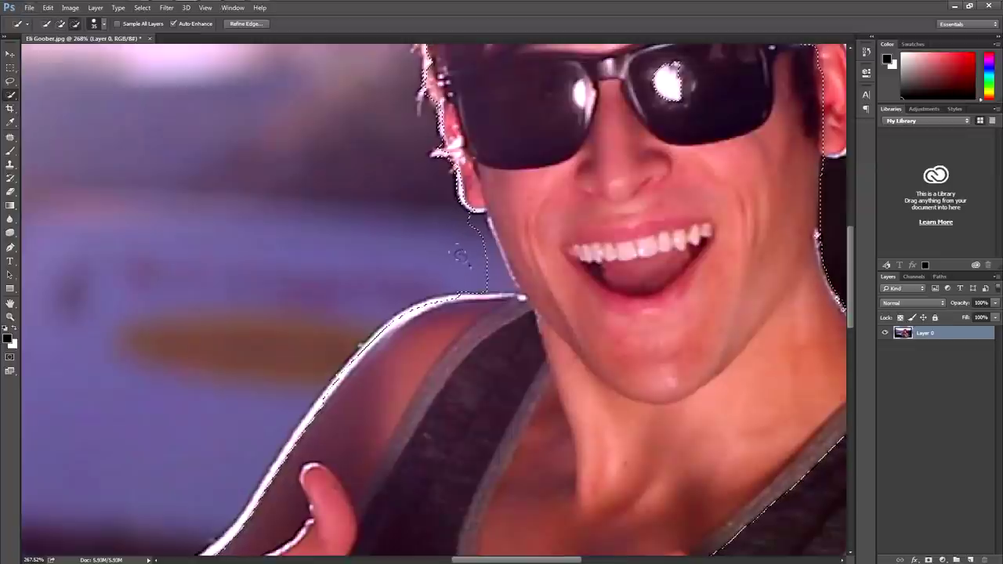
key(alt)
drag(470, 264, 447, 251)
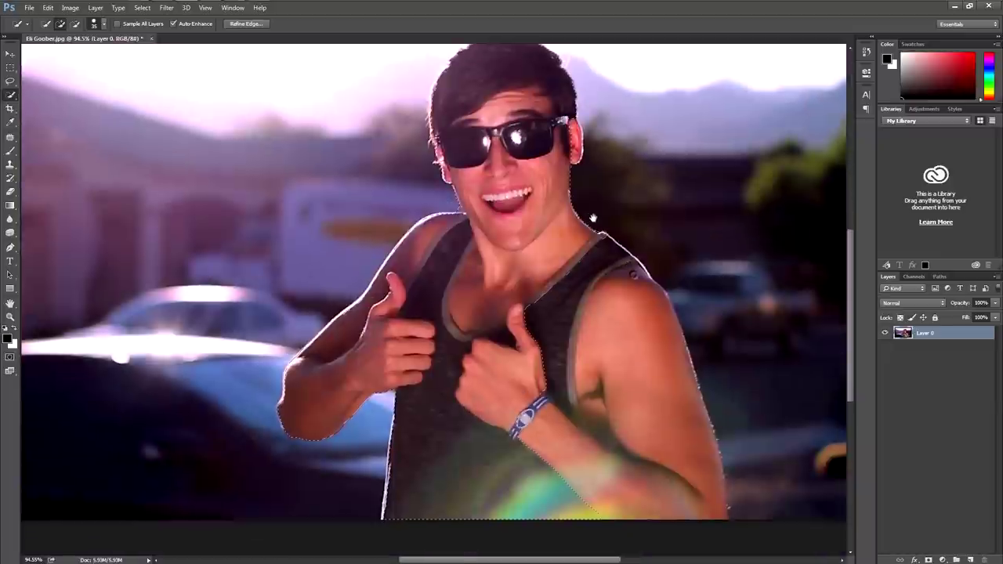
mouse_move(593, 218)
mouse_down()
mouse_move(607, 270)
mouse_move(586, 259)
mouse_move(622, 298)
mouse_move(627, 357)
mouse_up()
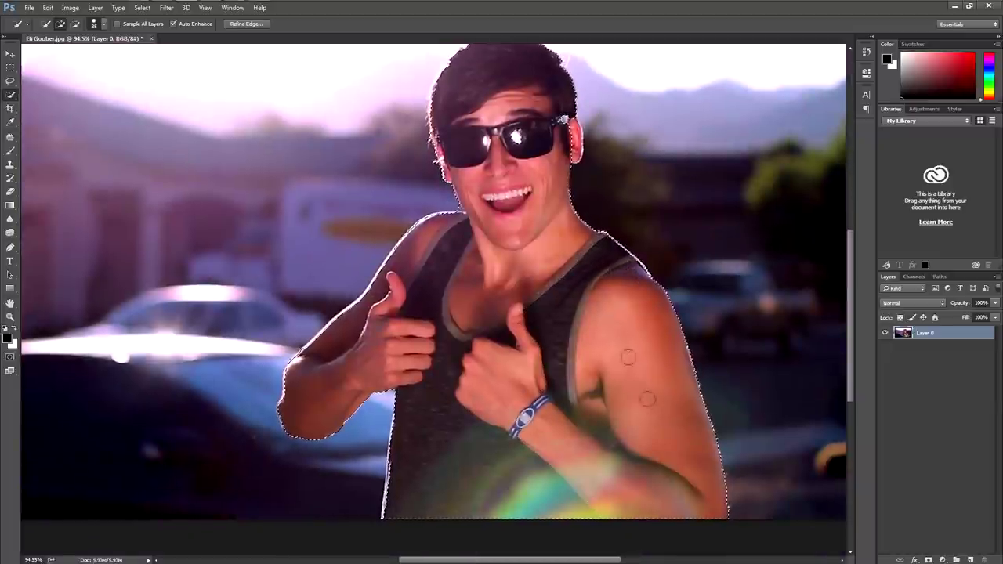
scroll(474, 304, down, 1)
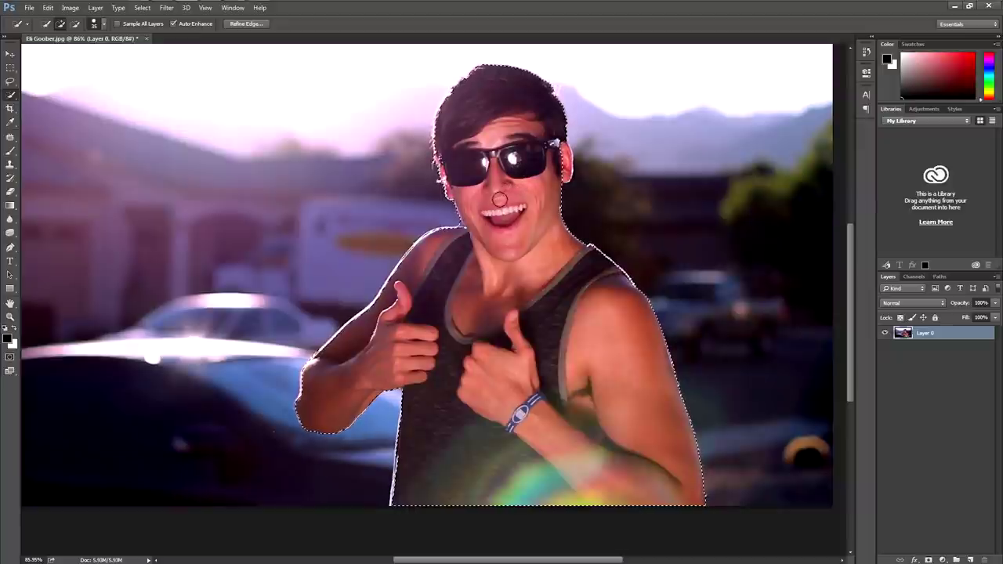
scroll(499, 200, down, 1)
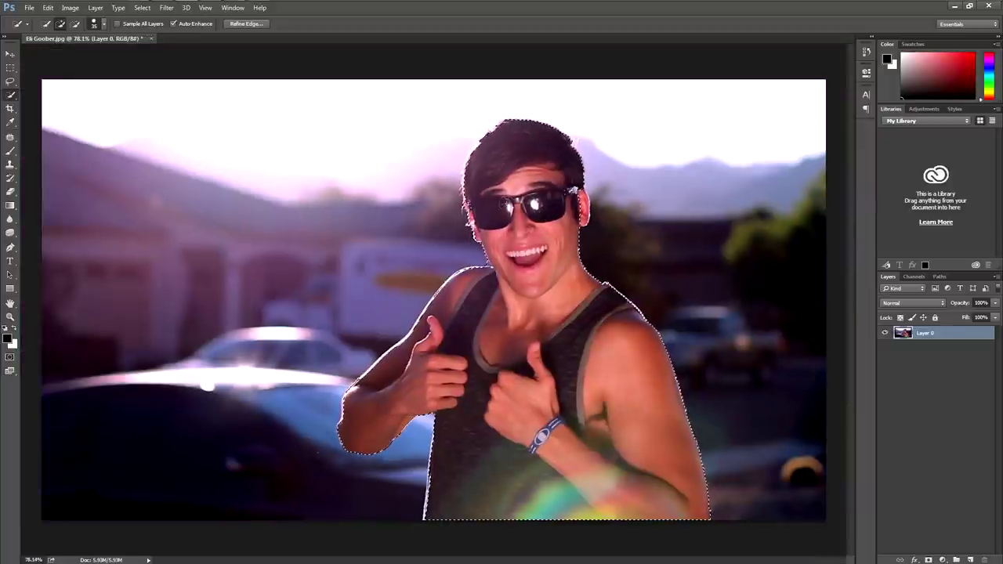
click(251, 24)
Enable Smart Radius at 2.4 px and brush-refine the hair and ear edges
click(685, 164)
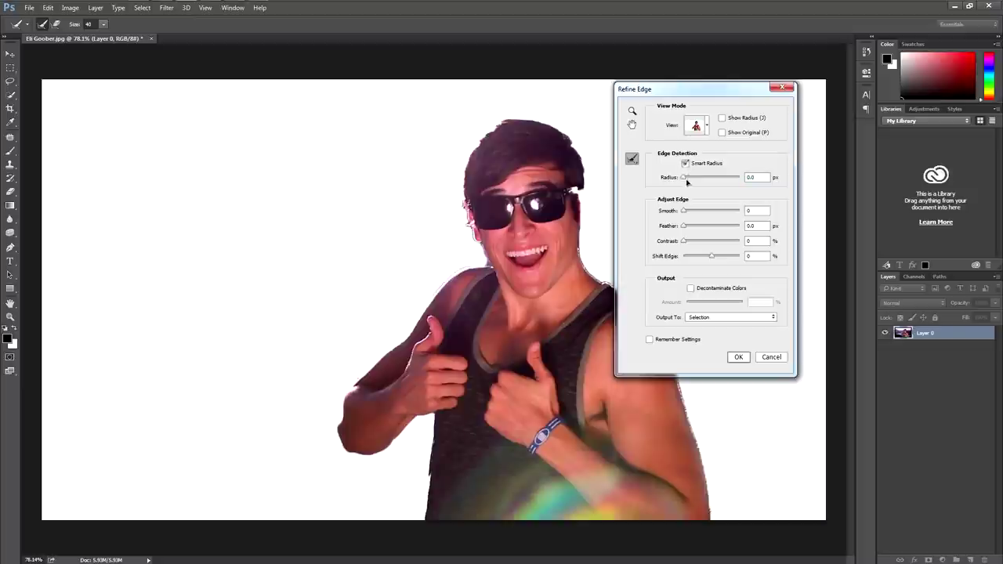
drag(688, 178, 691, 178)
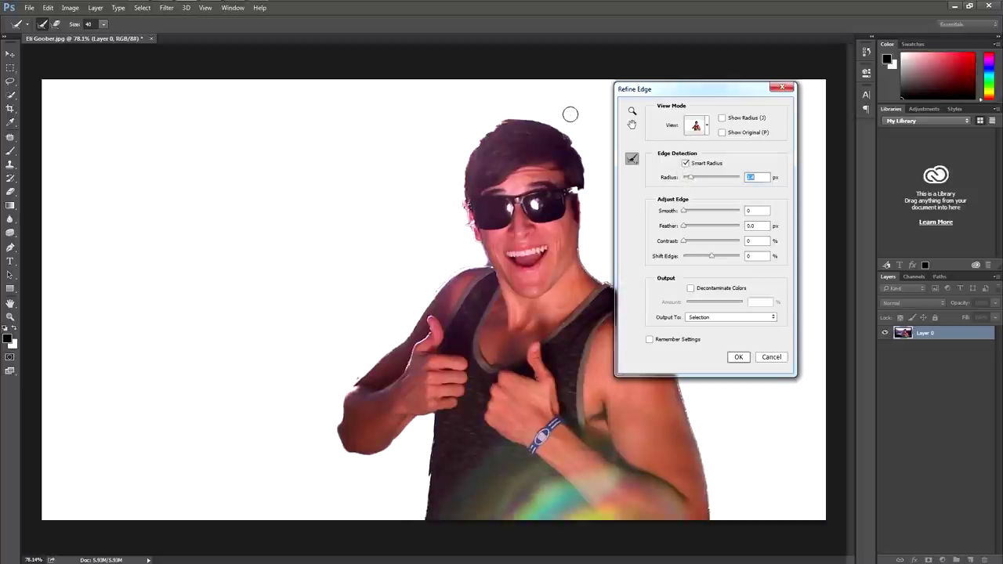
mouse_move(584, 193)
mouse_down()
mouse_move(581, 227)
mouse_move(590, 210)
mouse_up()
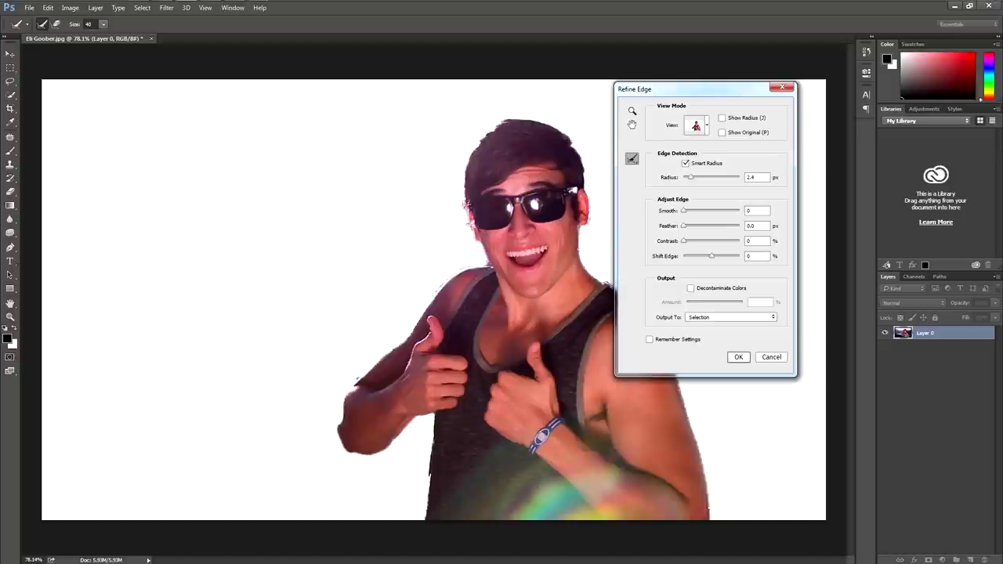
mouse_move(480, 213)
mouse_down()
mouse_move(470, 176)
mouse_move(481, 142)
mouse_move(527, 119)
mouse_move(576, 153)
mouse_move(588, 188)
mouse_up()
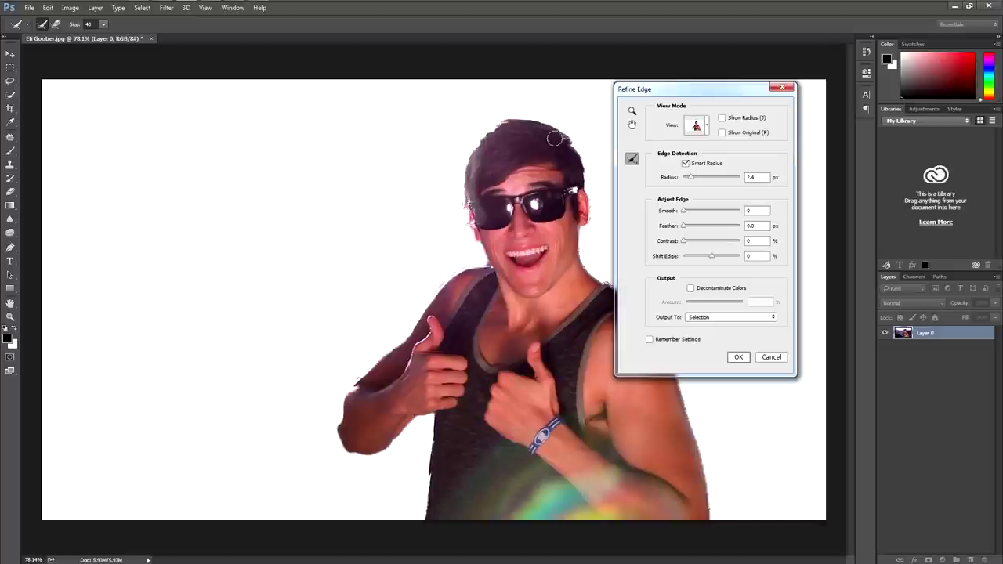
drag(493, 121, 549, 120)
Set the edge to Smooth 49, Contrast 12 and Shift Edge -50
drag(712, 257, 712, 258)
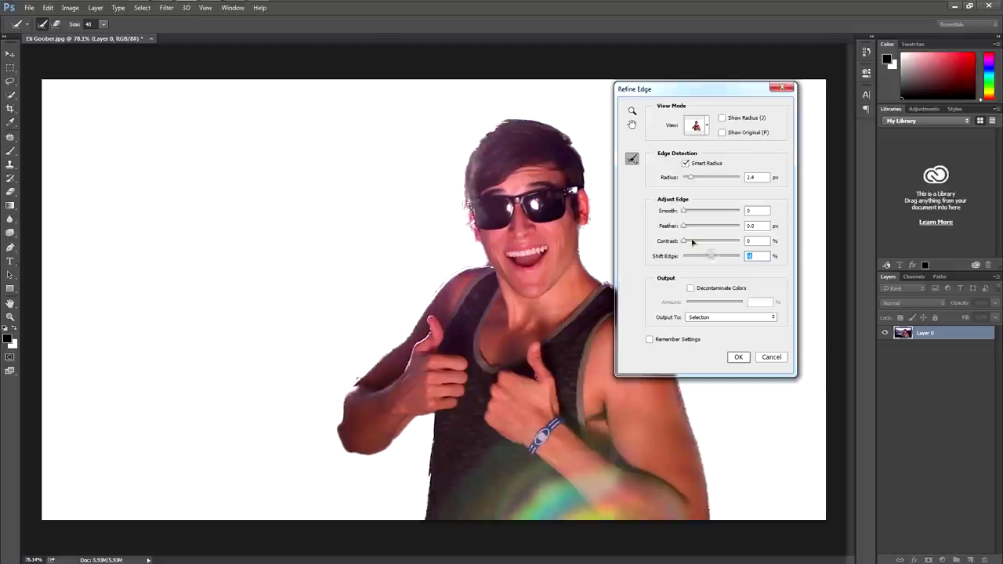
drag(691, 243, 696, 214)
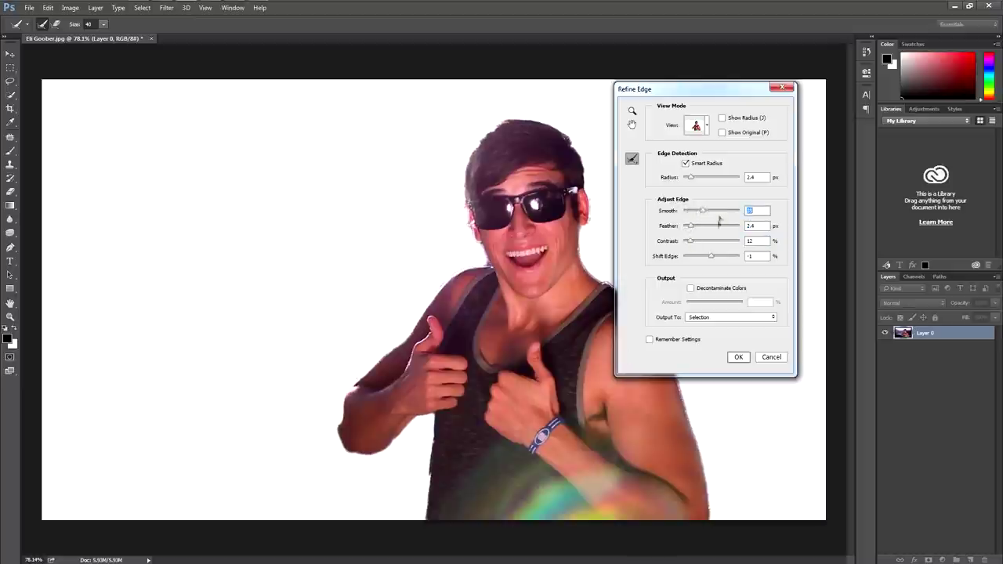
drag(711, 257, 705, 260)
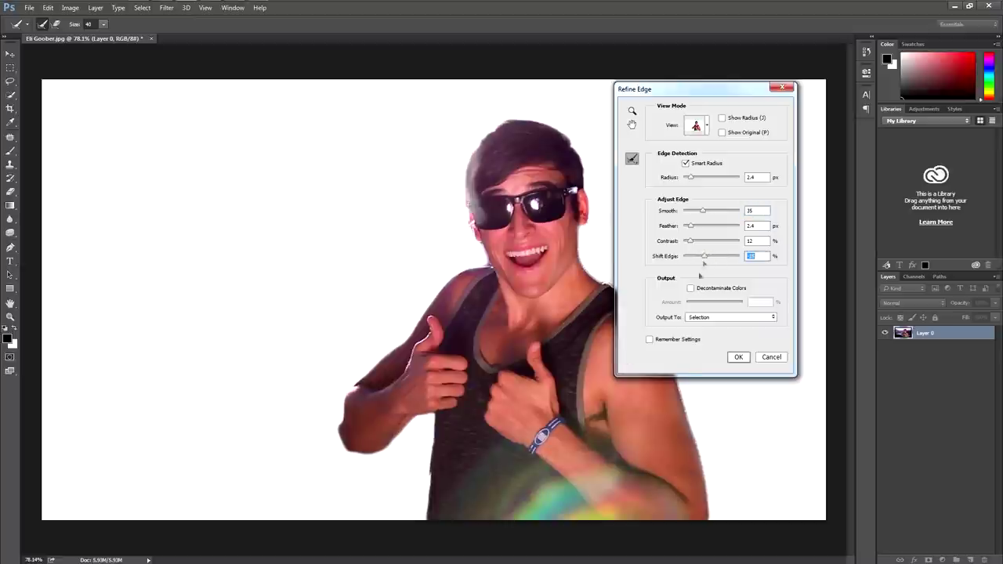
drag(699, 258, 697, 254)
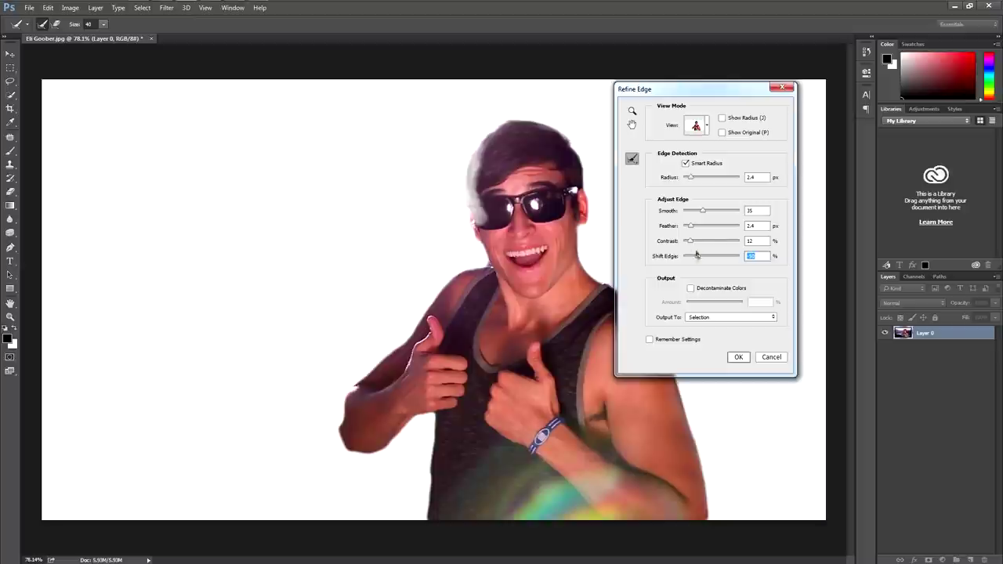
click(705, 211)
Refine the left hair edge again using a smaller brush
mouse_move(498, 221)
mouse_down()
mouse_move(483, 192)
mouse_move(491, 159)
mouse_move(479, 210)
mouse_move(492, 162)
mouse_up()
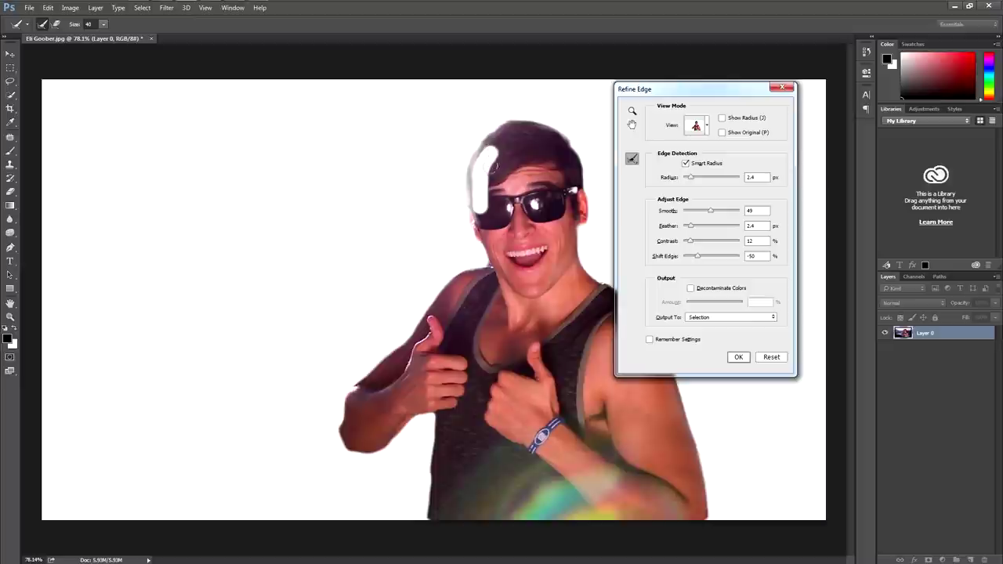
mouse_move(478, 213)
mouse_down()
mouse_move(487, 150)
mouse_move(474, 227)
mouse_up()
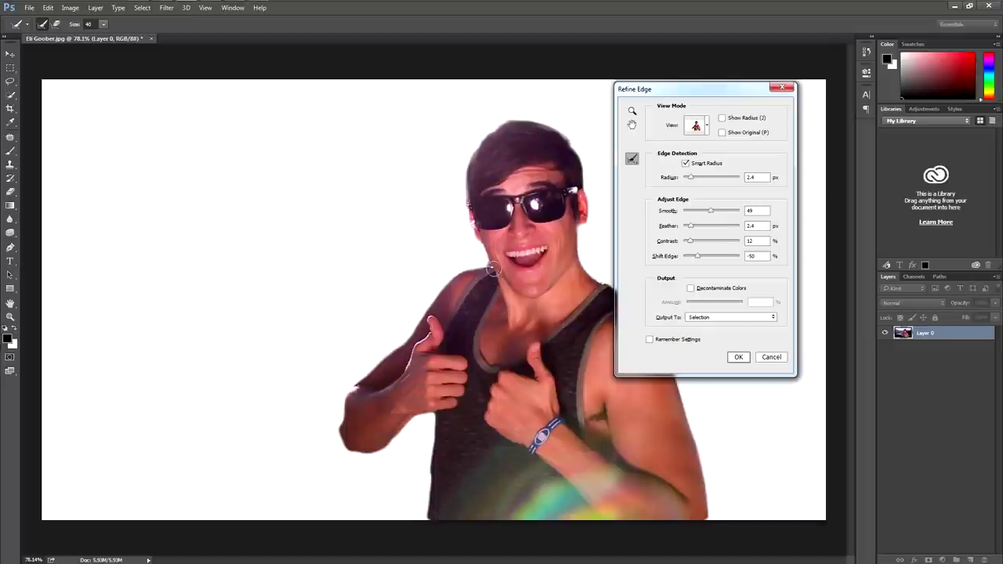
scroll(490, 269, up, 5)
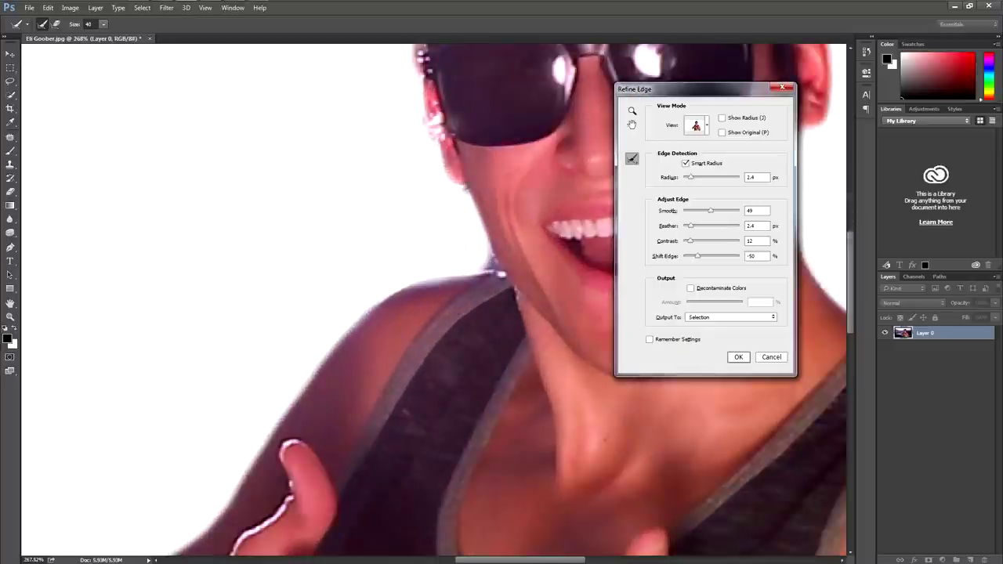
key(bracketleft)
key(bracketleft)
key(bracketleft)
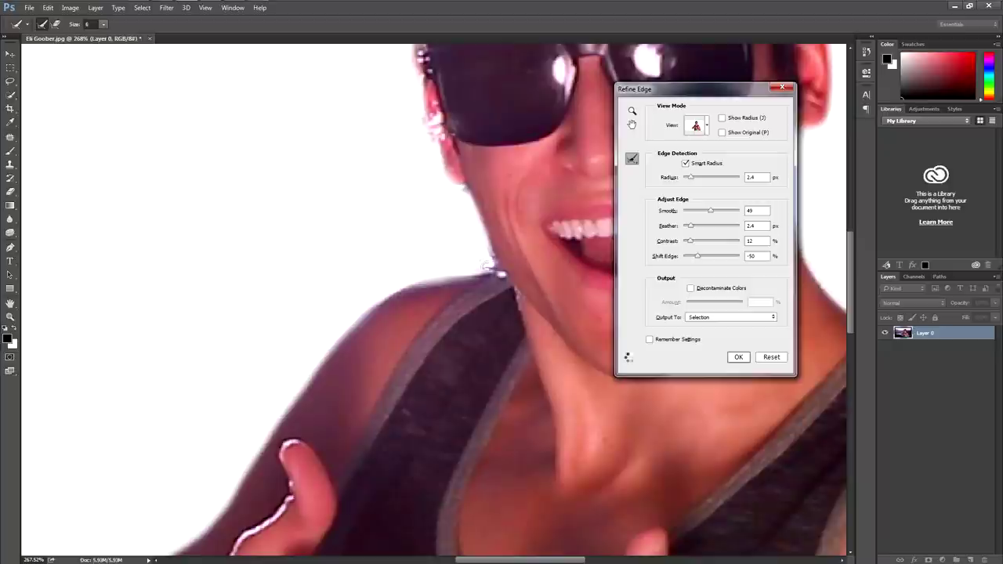
scroll(489, 264, down, 7)
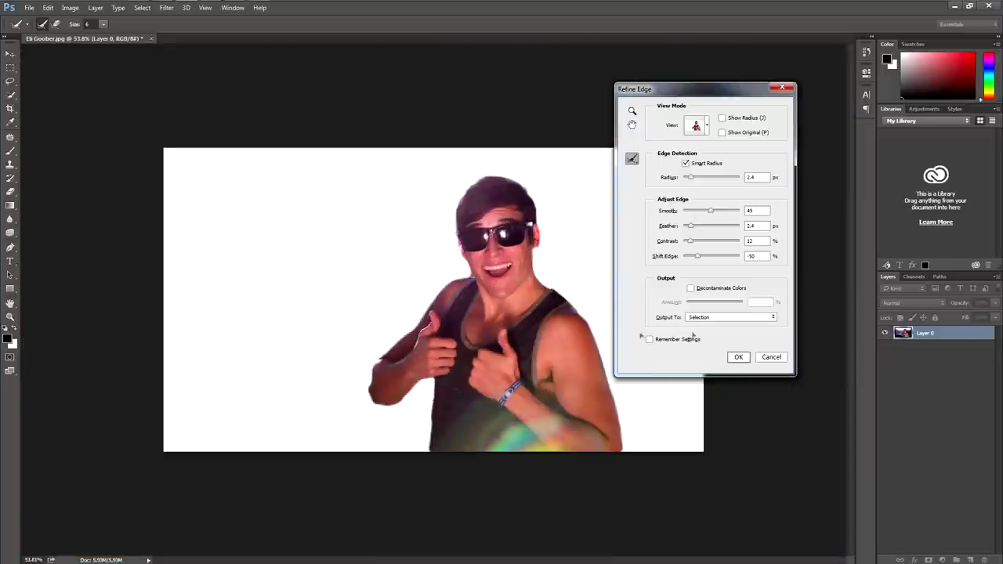
scroll(538, 333, down, 1)
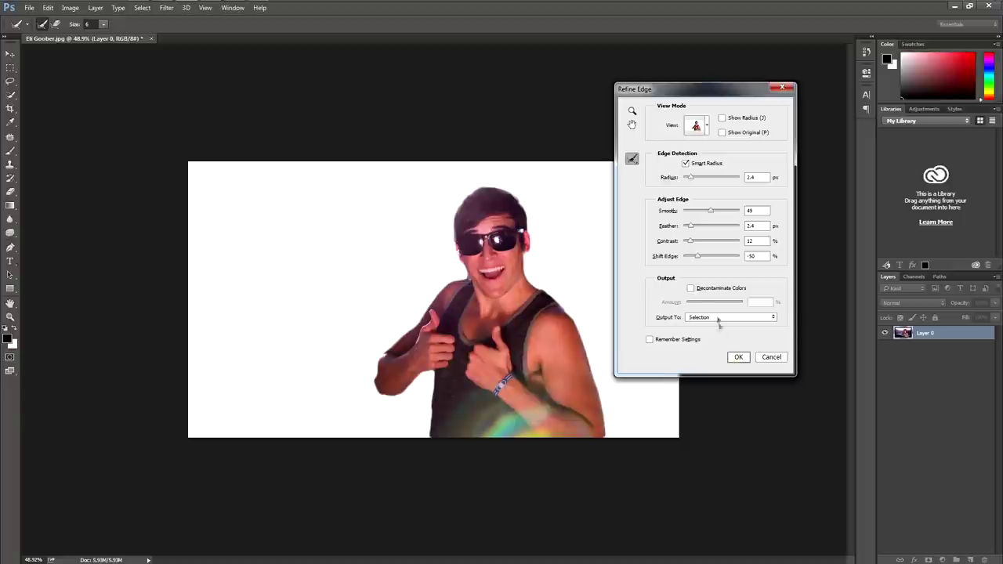
Turn on Decontaminate Colors and output to a new layer with layer mask
click(700, 290)
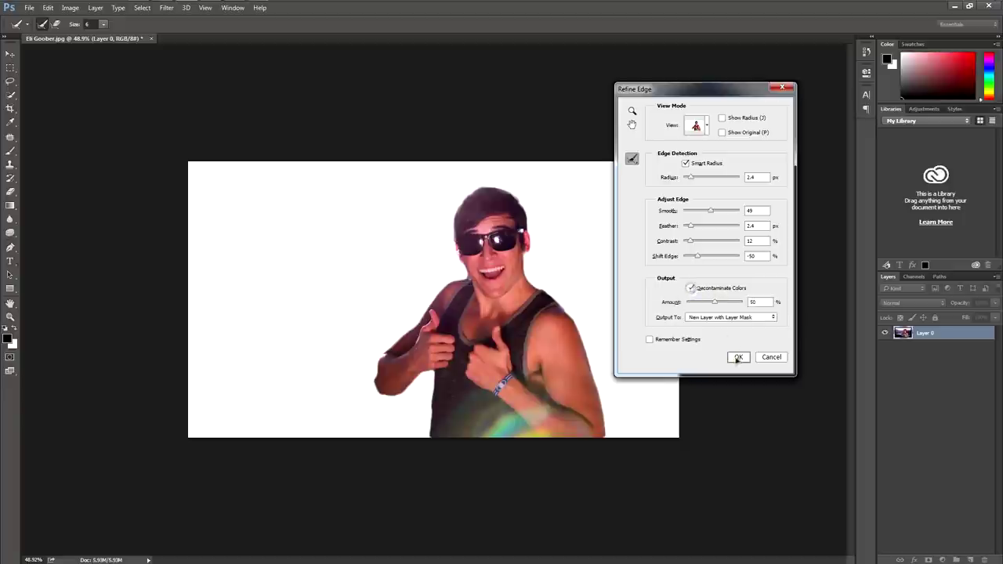
click(722, 318)
click(722, 321)
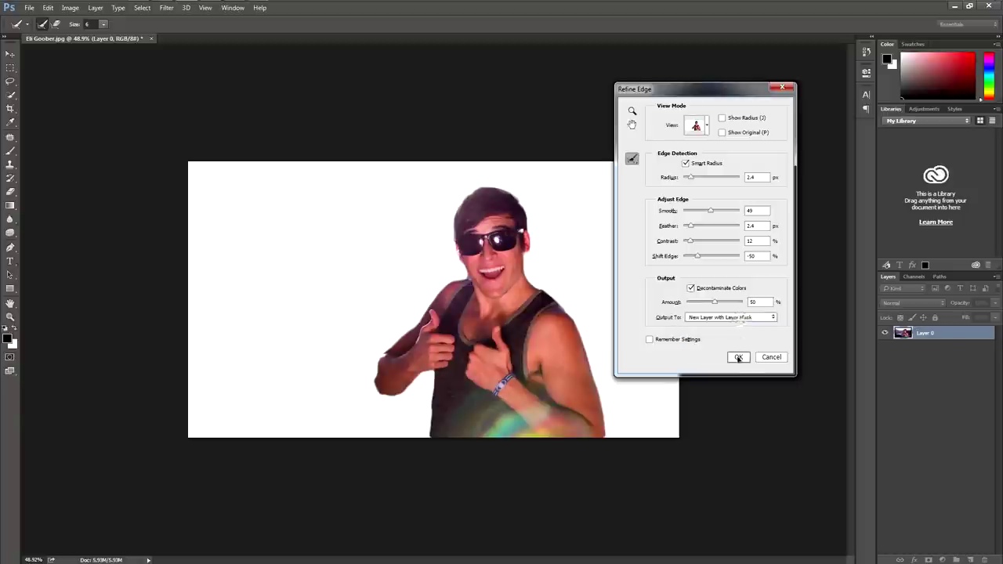
click(738, 357)
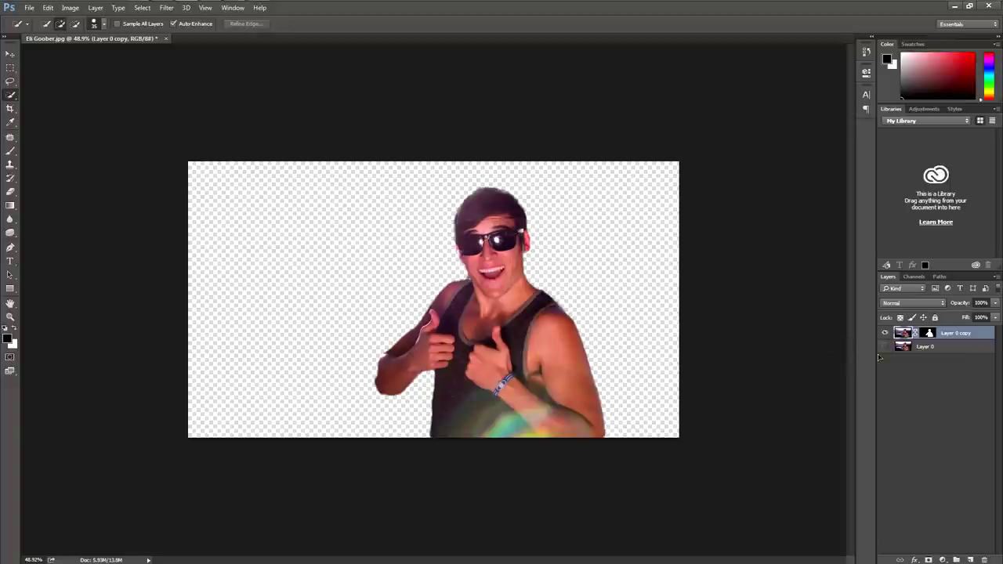
click(10, 53)
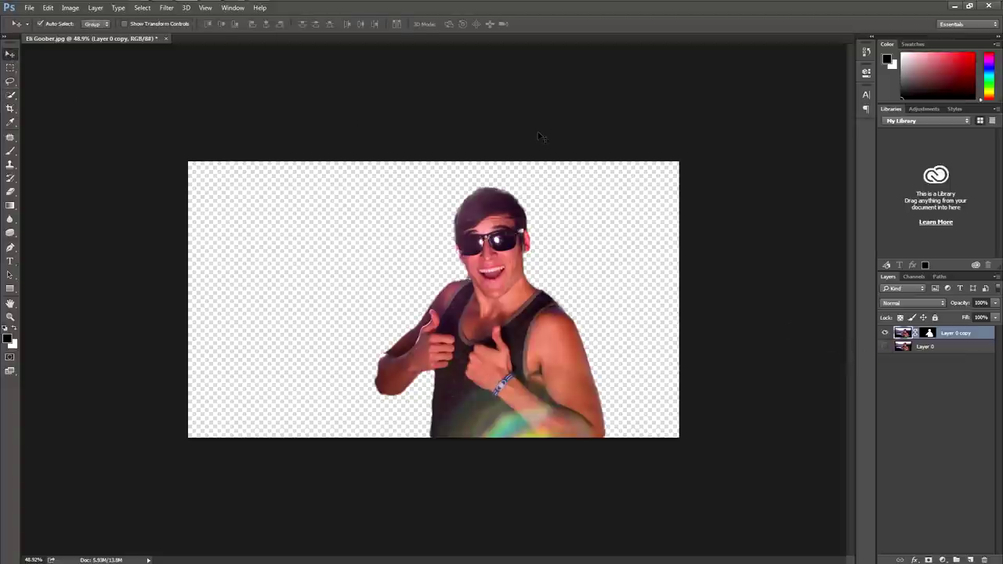
Save the cut-out as 'Eli Goober PSD.psd' with Maximize Compatibility, then minimise Photoshop
key(ctrl+shift+s)
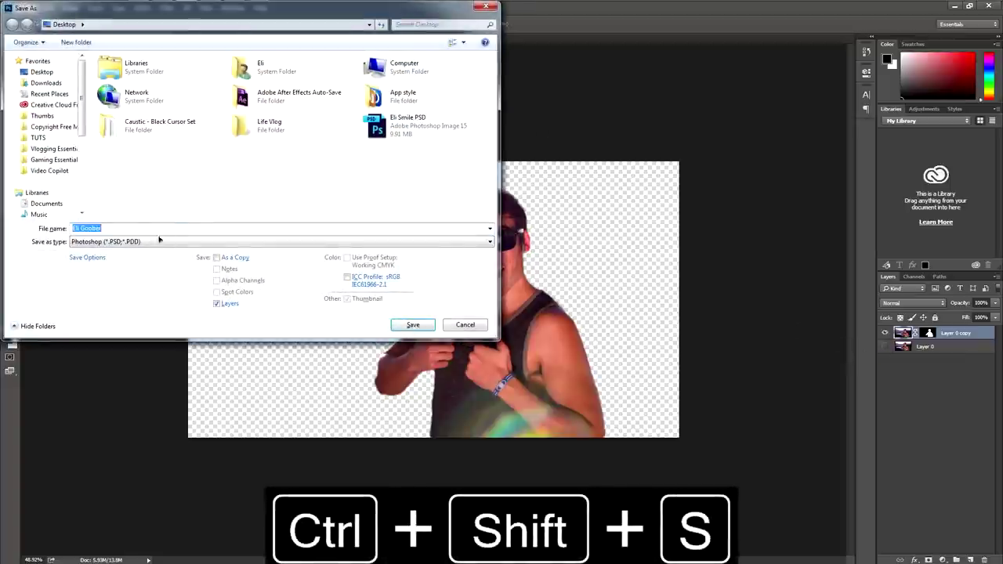
click(126, 228)
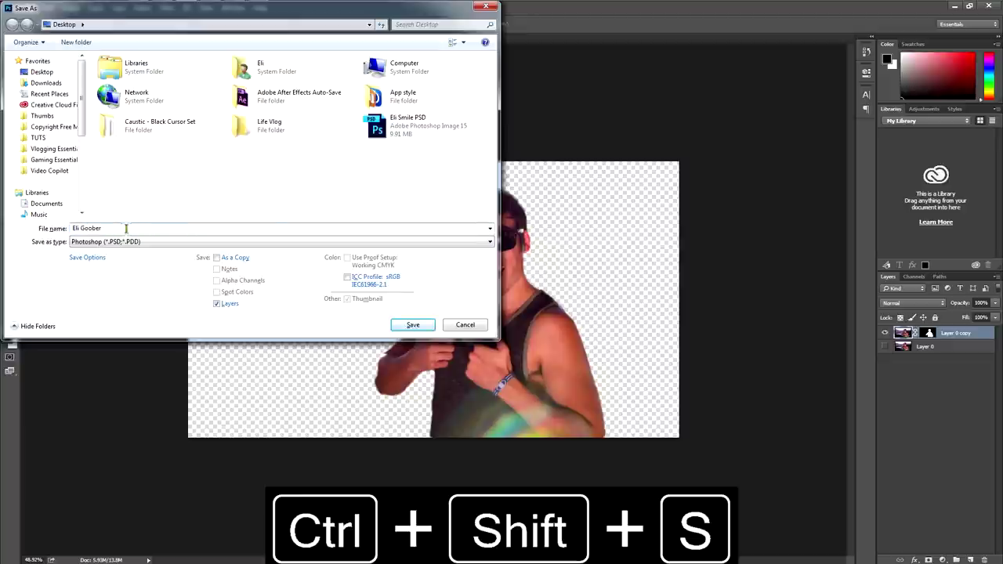
text(PSD)
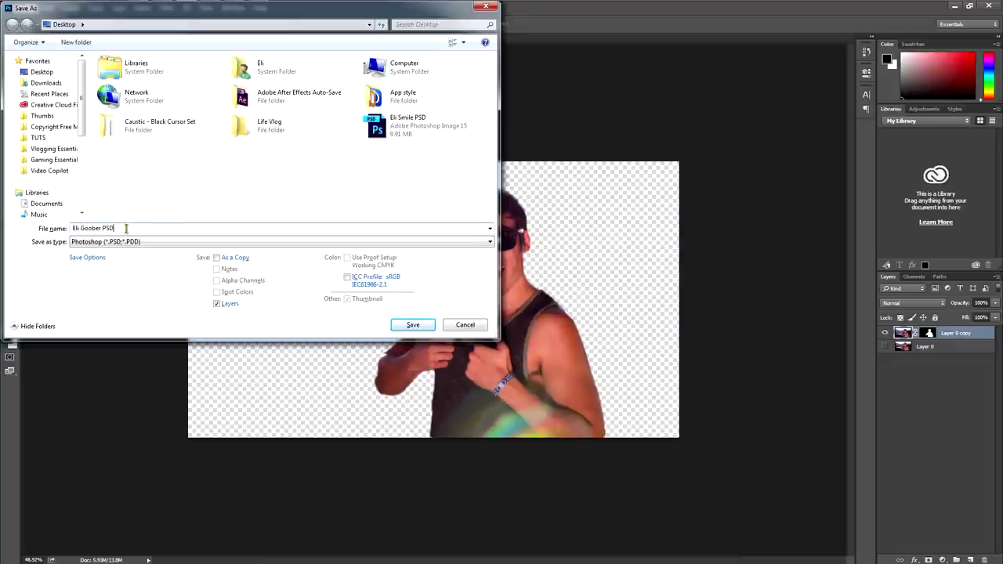
key(Return)
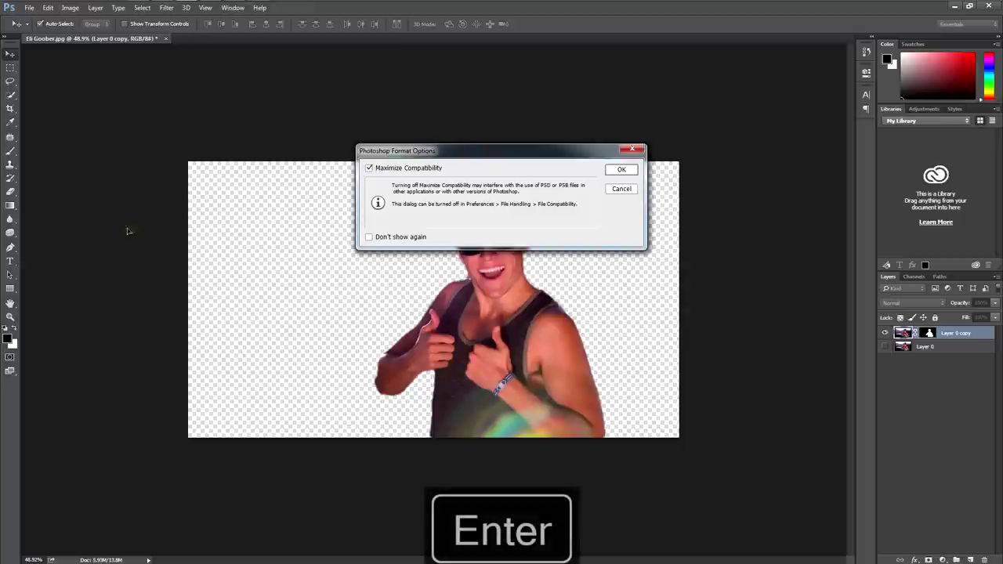
click(619, 170)
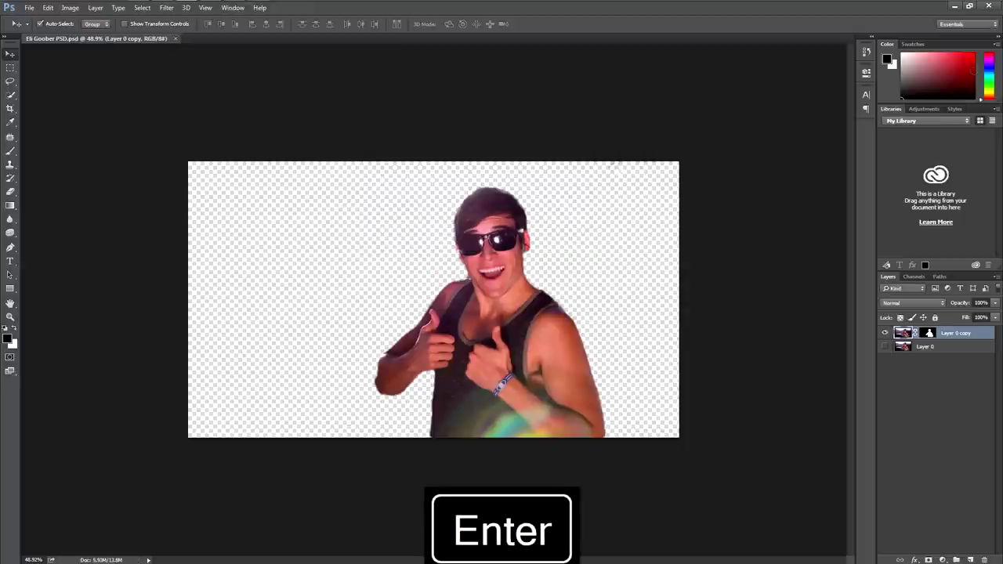
click(954, 7)
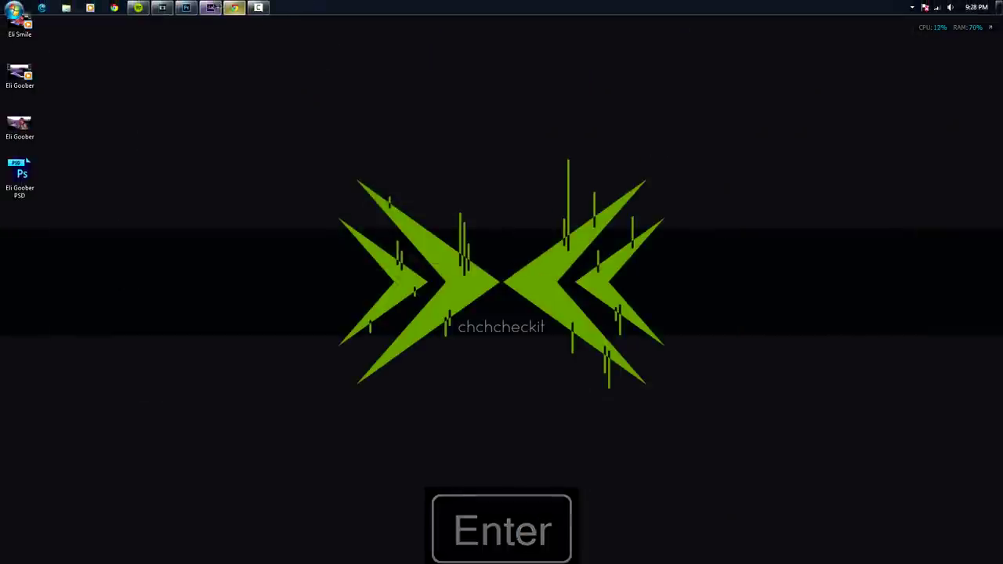
Bring up After Effects, show Comp 1's timeline and save Dark Project
click(211, 7)
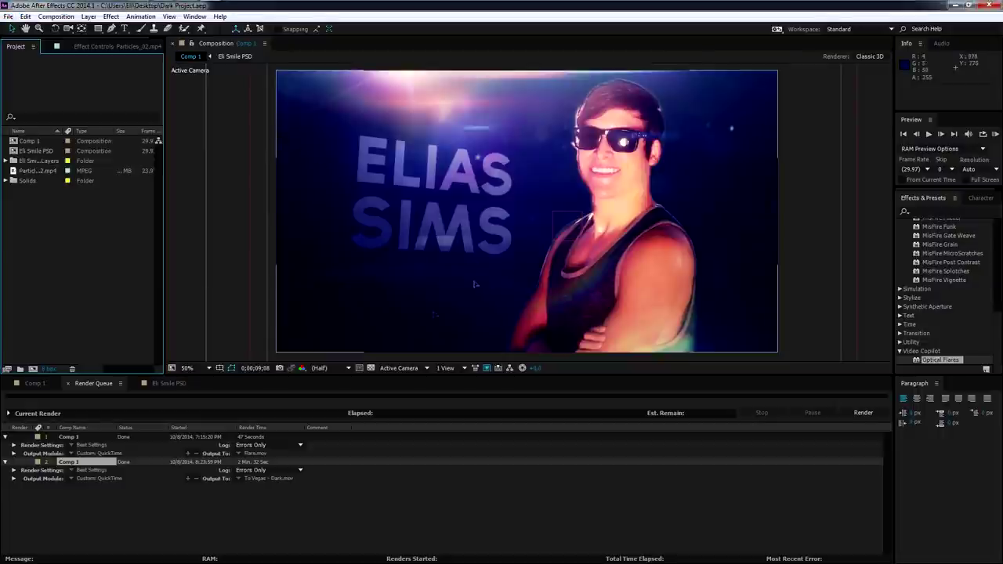
click(25, 384)
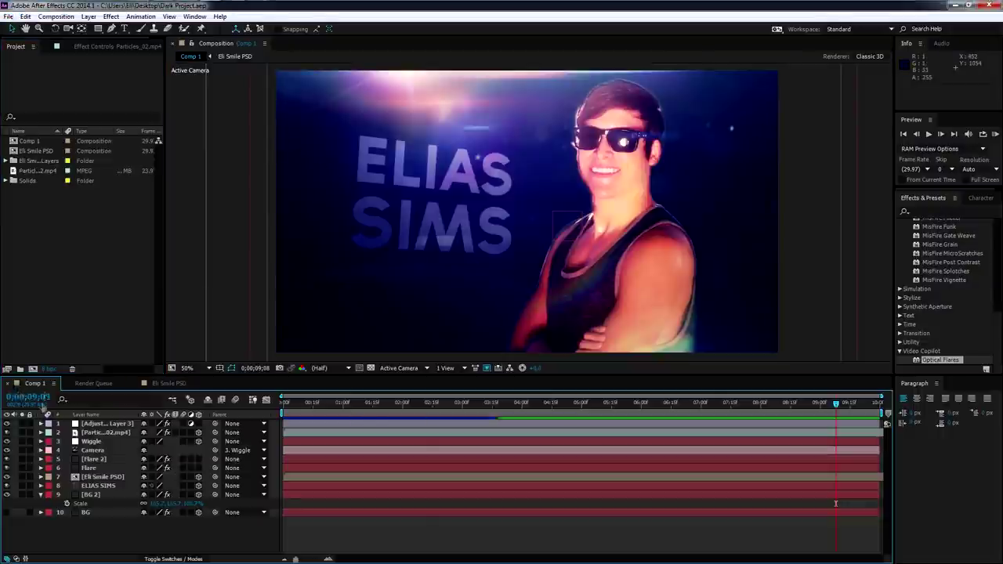
key(ctrl+s)
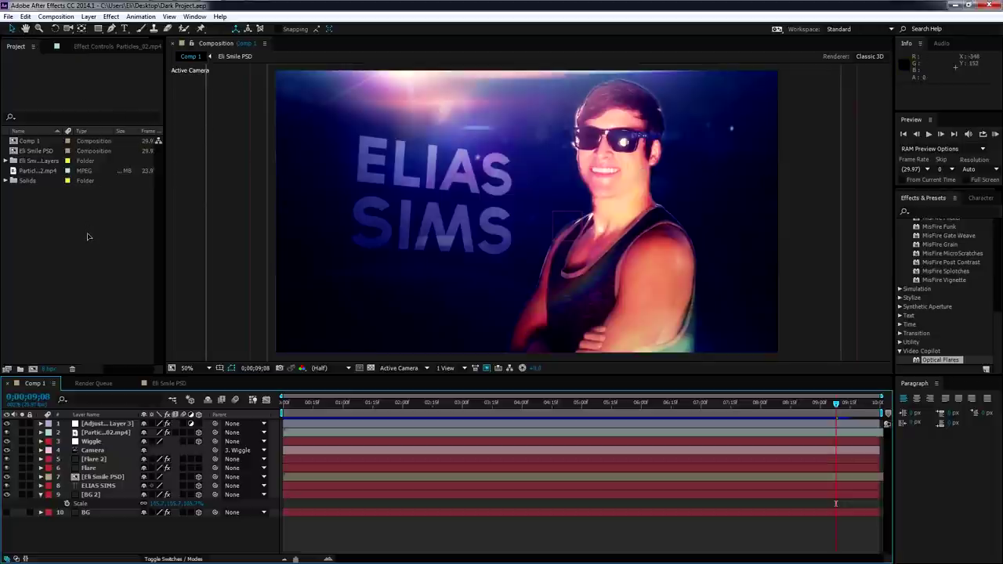
Start a new empty project with Ctrl+Alt+N and bring up Import File
key(ctrl+shift+n)
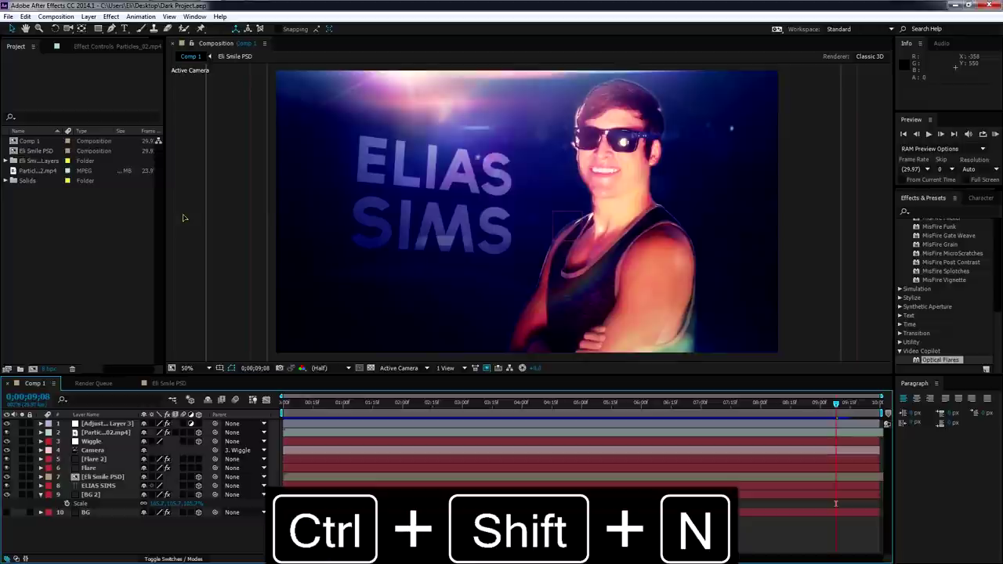
click(104, 221)
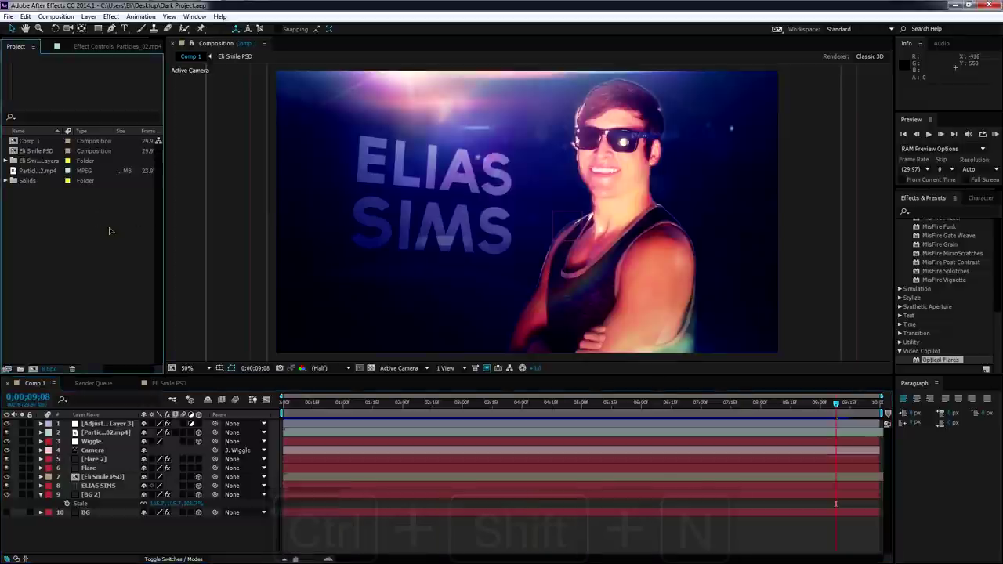
key(ctrl+shift+n)
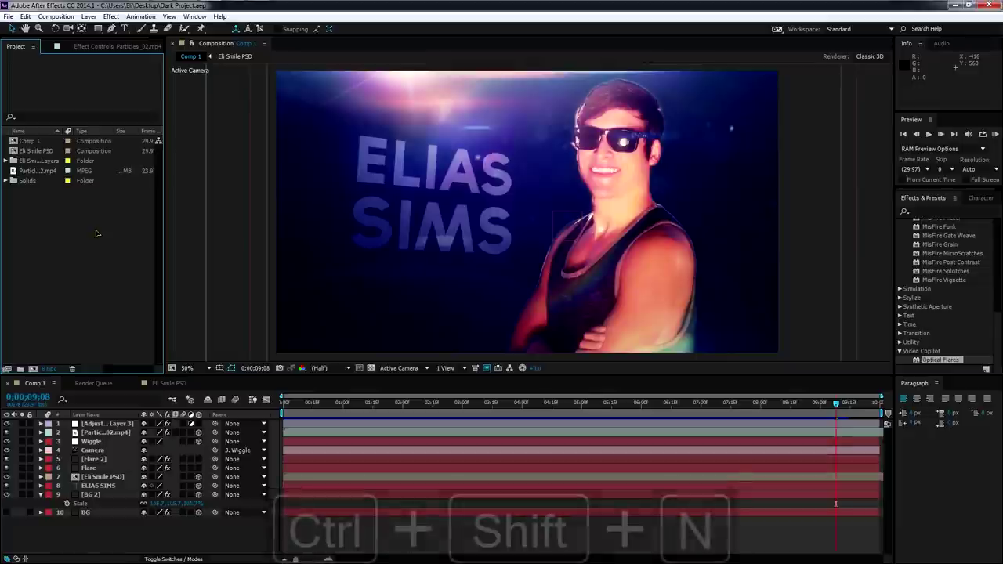
key(ctrl+shift+n)
key(ctrl+alt+n)
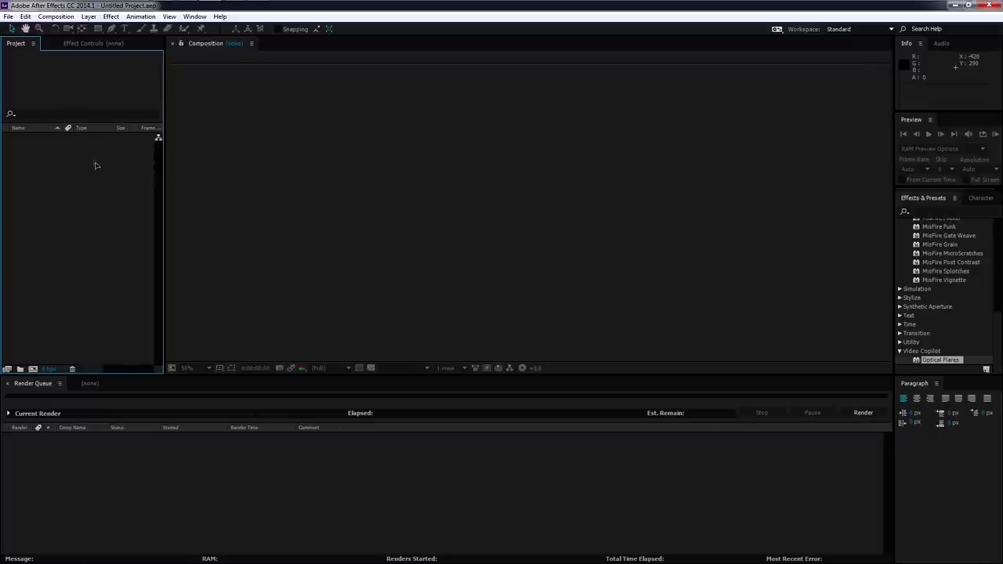
double_click(76, 249)
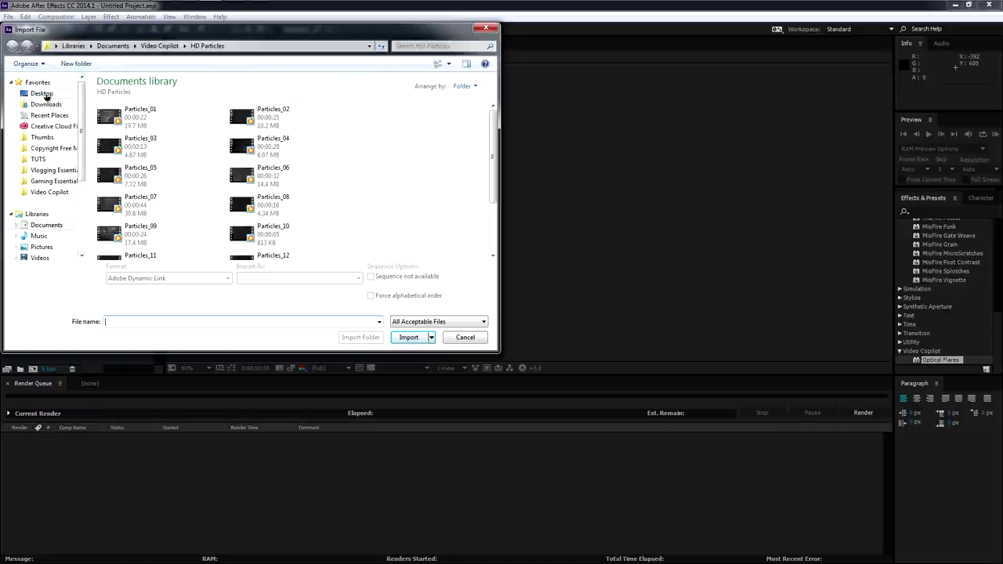
Choose Eli Goober PSD from the Desktop for import
click(43, 93)
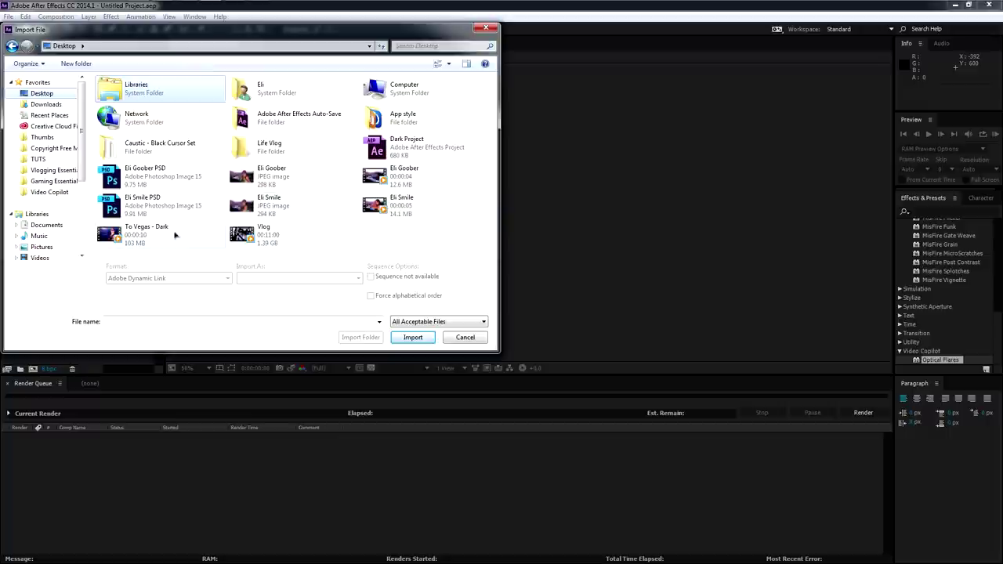
click(146, 206)
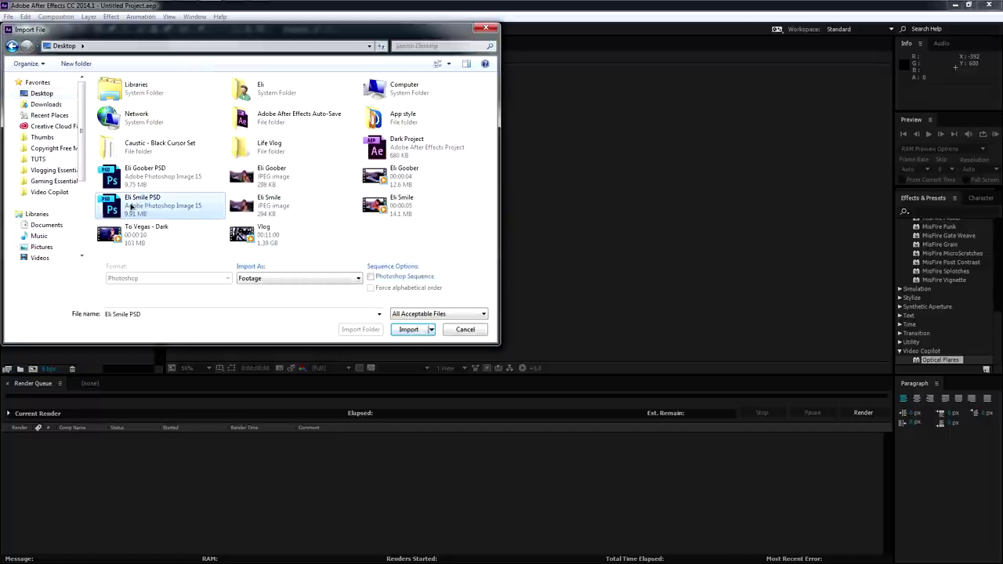
click(142, 183)
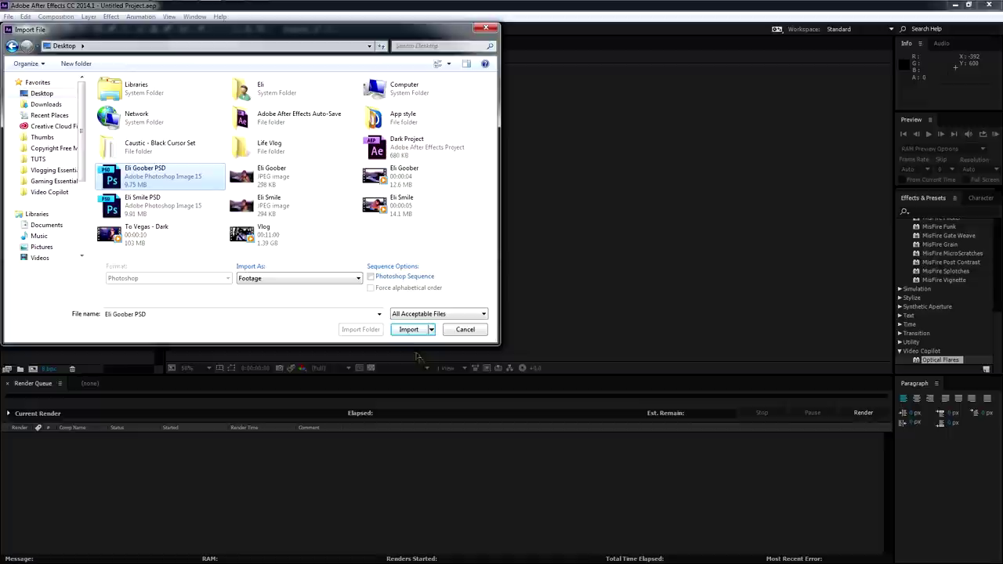
click(409, 330)
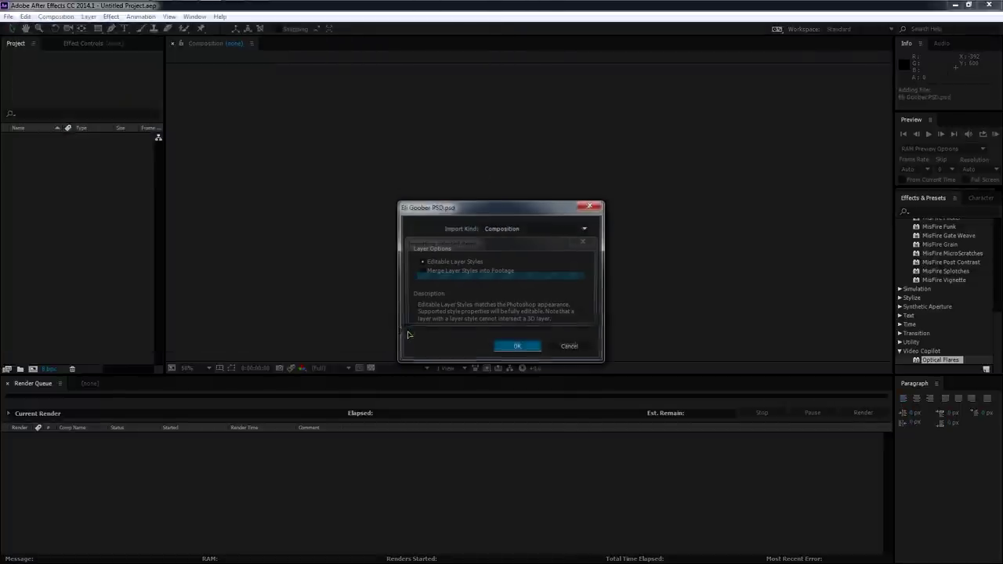
Import it as a Composition and drag it into the viewer to make a new comp
click(509, 228)
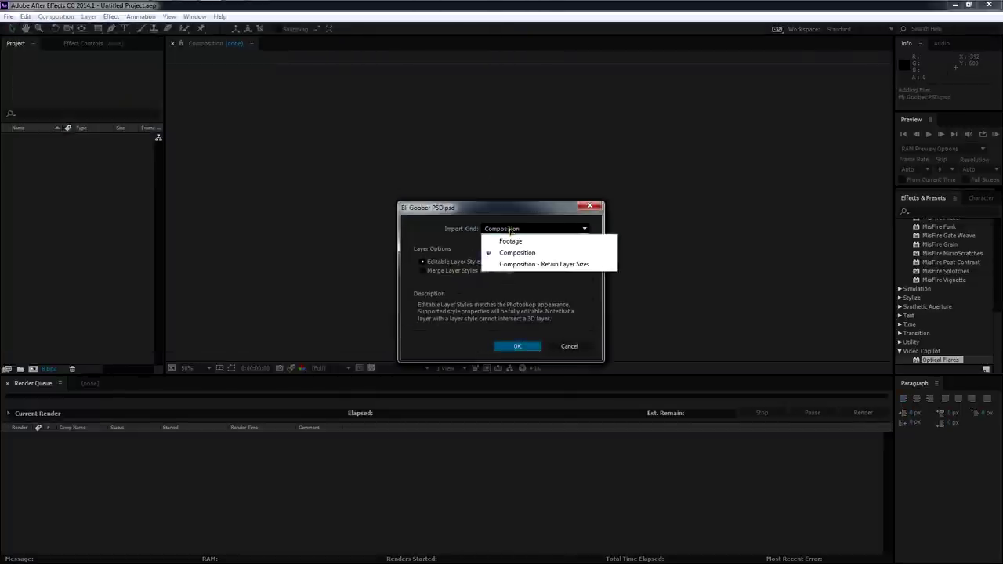
click(507, 253)
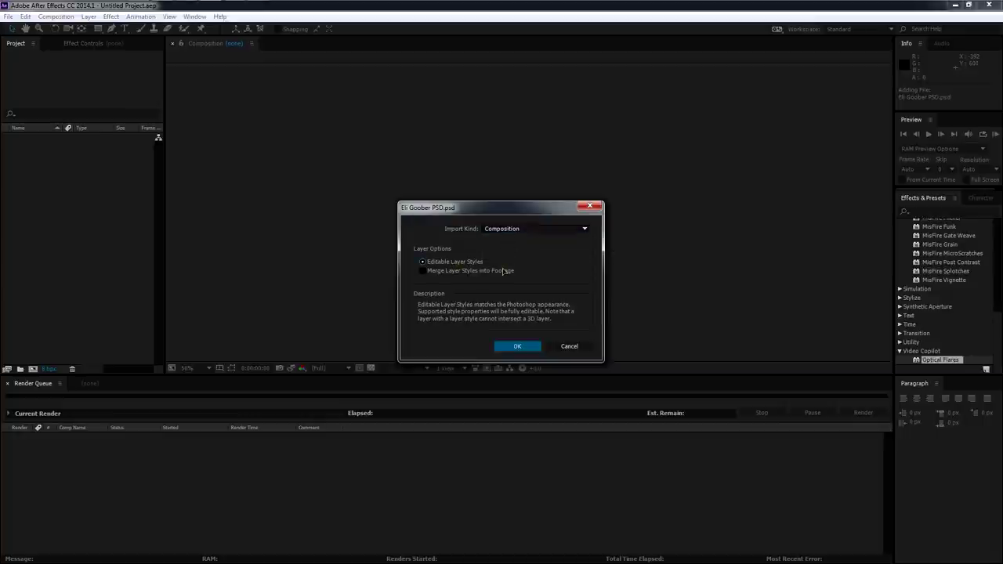
click(514, 345)
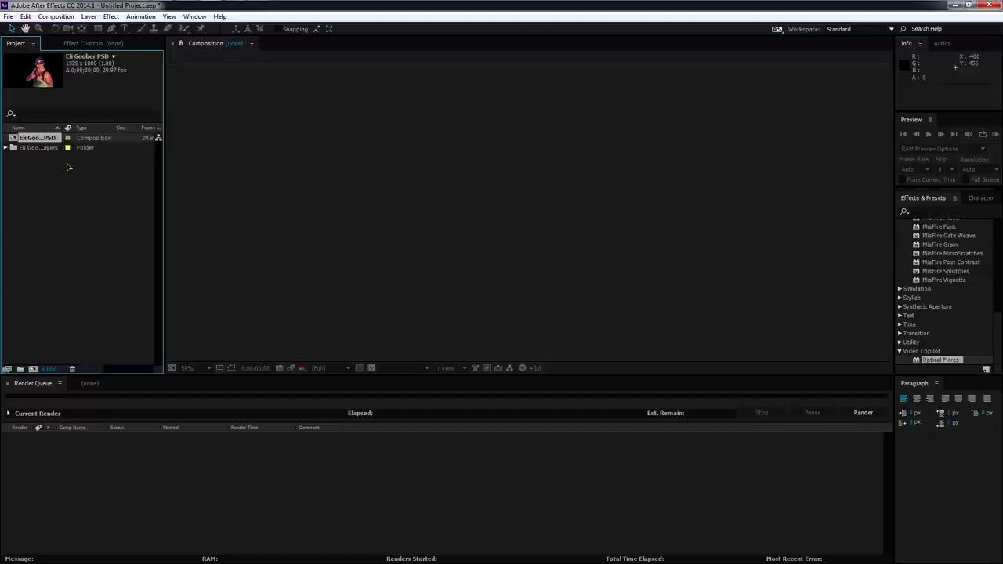
drag(29, 139, 443, 186)
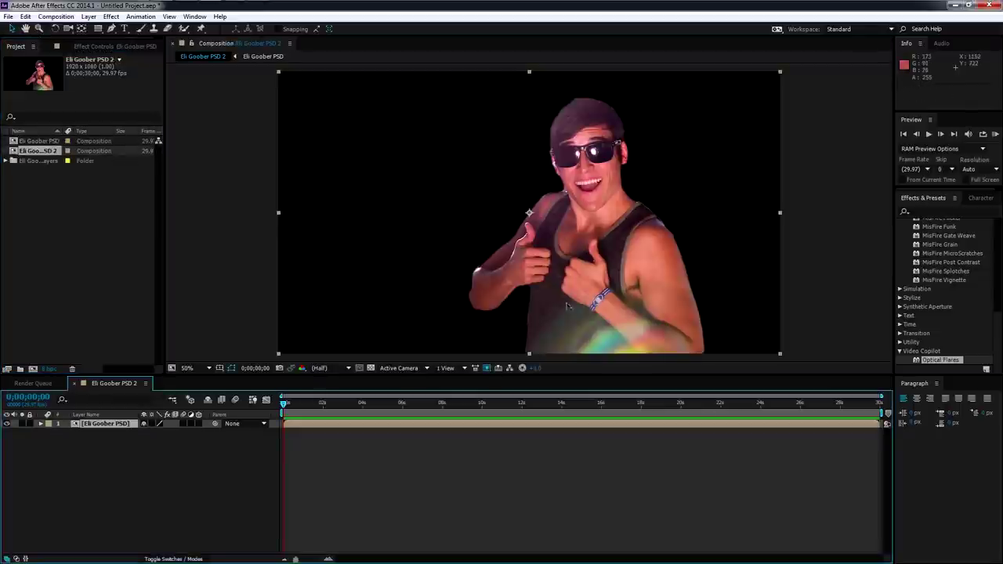
Add a black full-frame solid named BG above the cut-out man layer
click(149, 509)
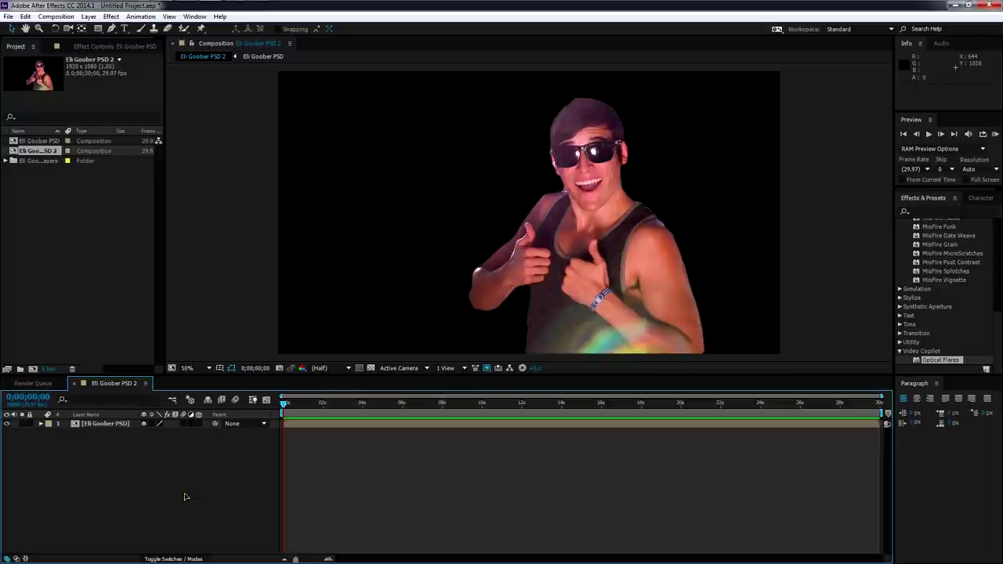
key(ctrl+y)
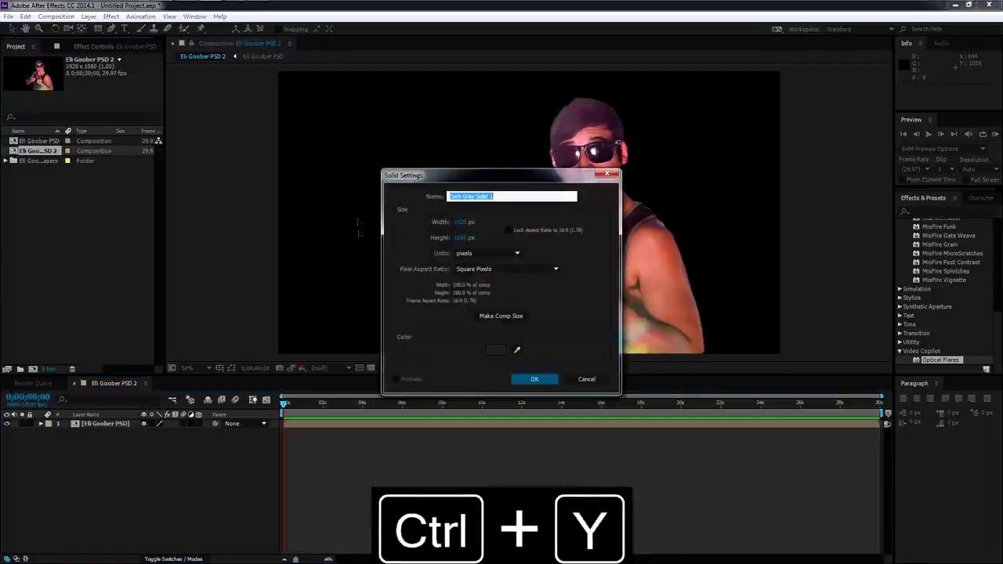
text(BG)
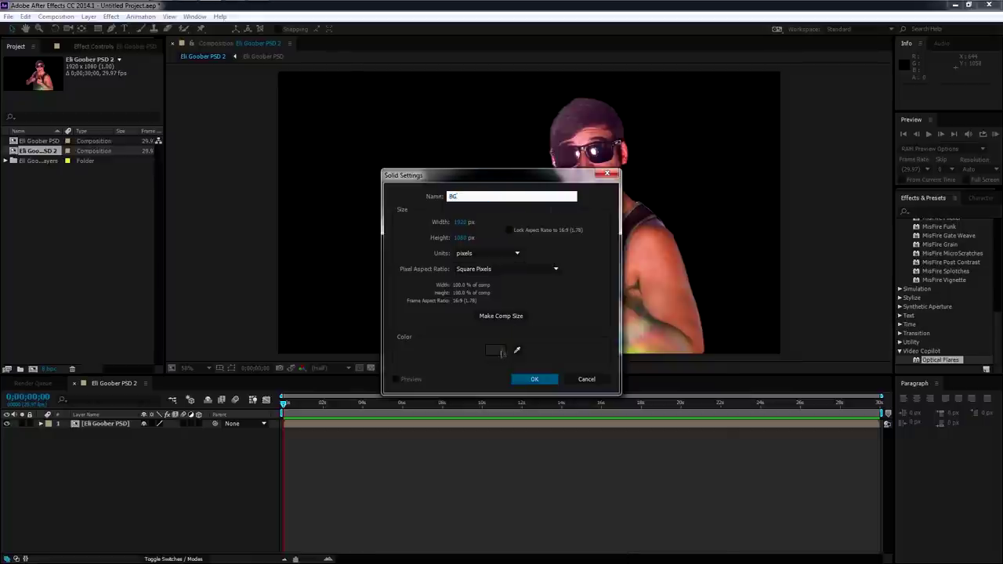
click(500, 351)
click(453, 310)
click(600, 223)
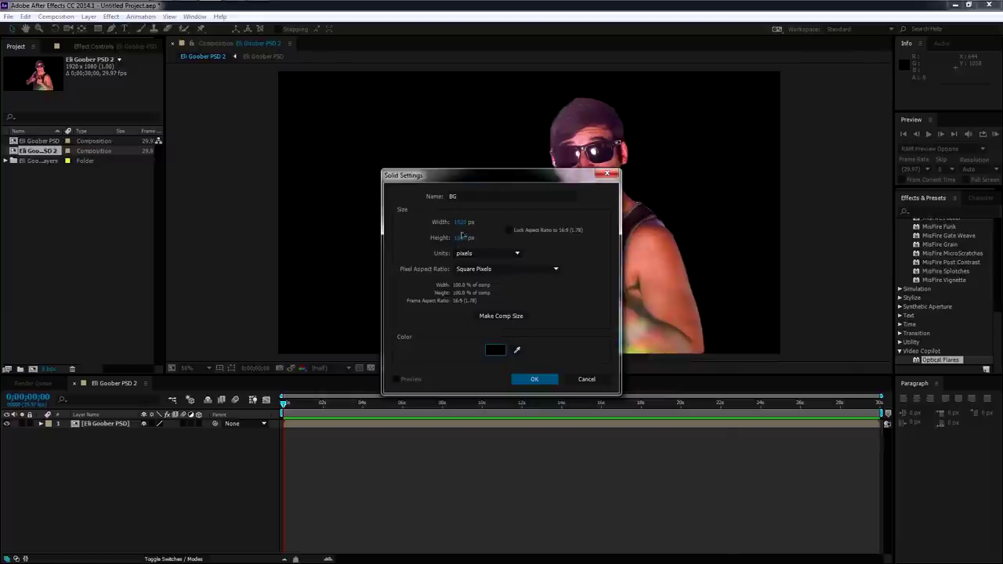
click(535, 379)
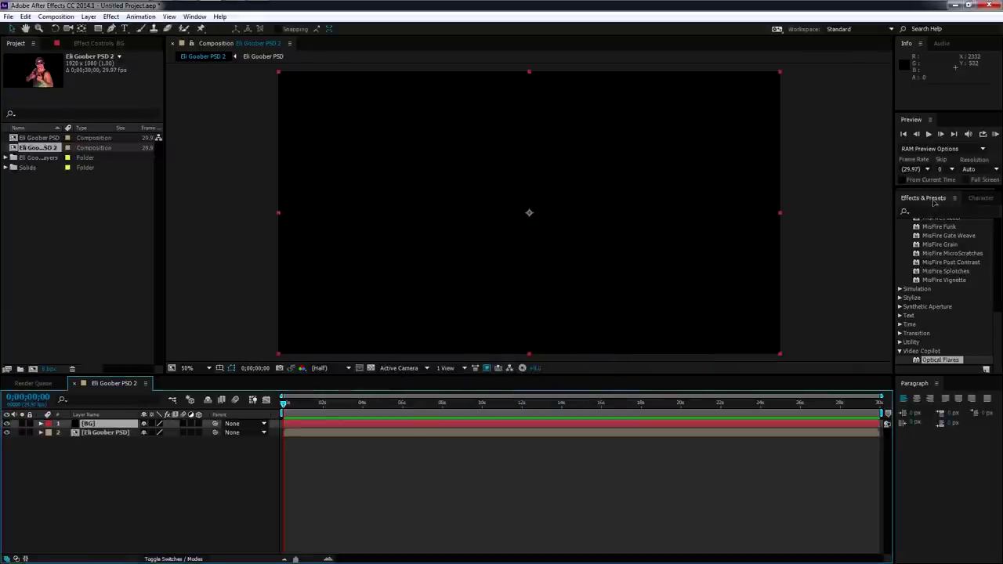
Search 'color' in Effects & Presets and apply 4-Color Gradient to BG
scroll(946, 314, up, 15)
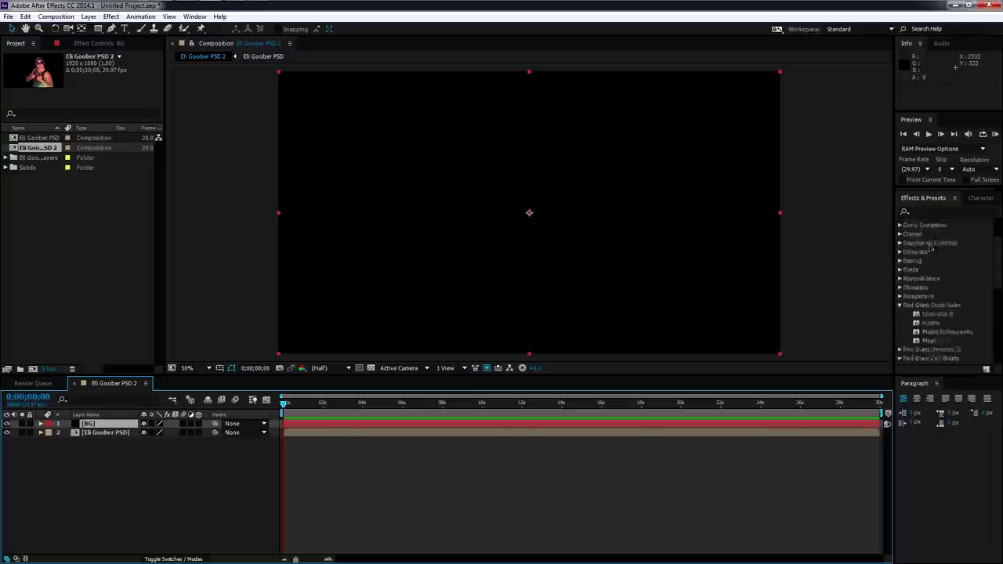
click(927, 210)
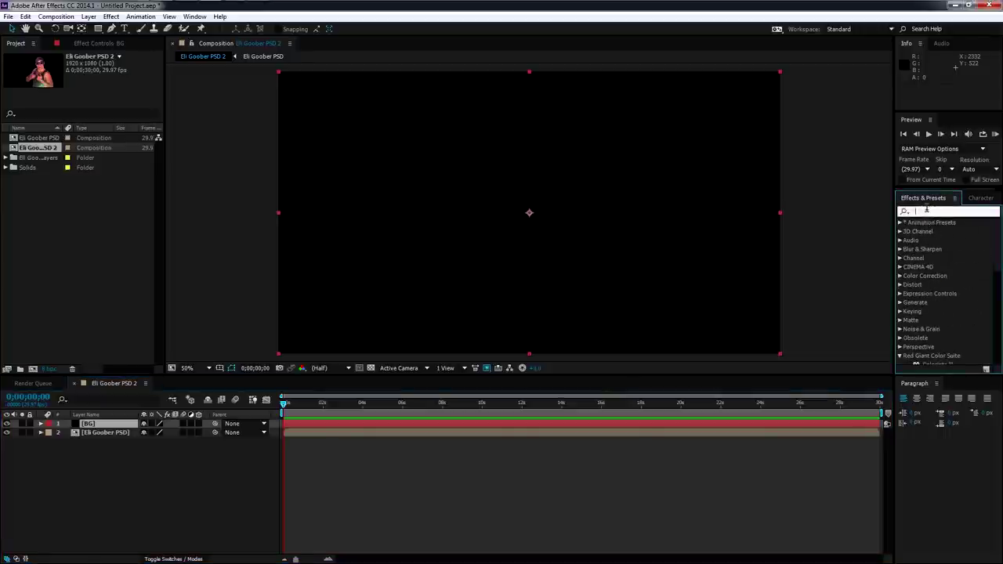
text(color)
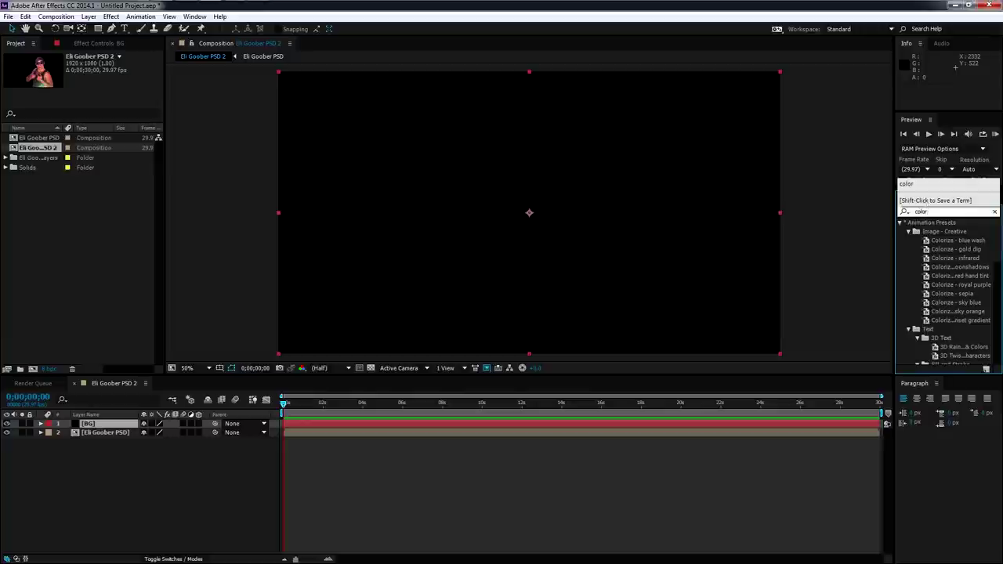
drag(991, 241, 992, 340)
drag(950, 243, 526, 271)
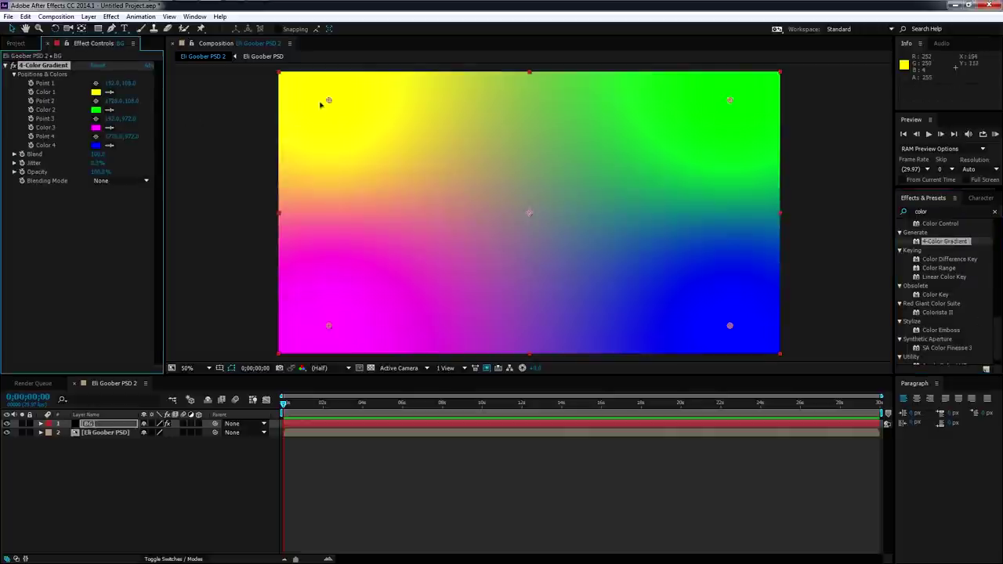
Move the magenta point to the centre, the blue point lower, and green off the upper right
drag(327, 101, 264, 143)
key(ctrl+z)
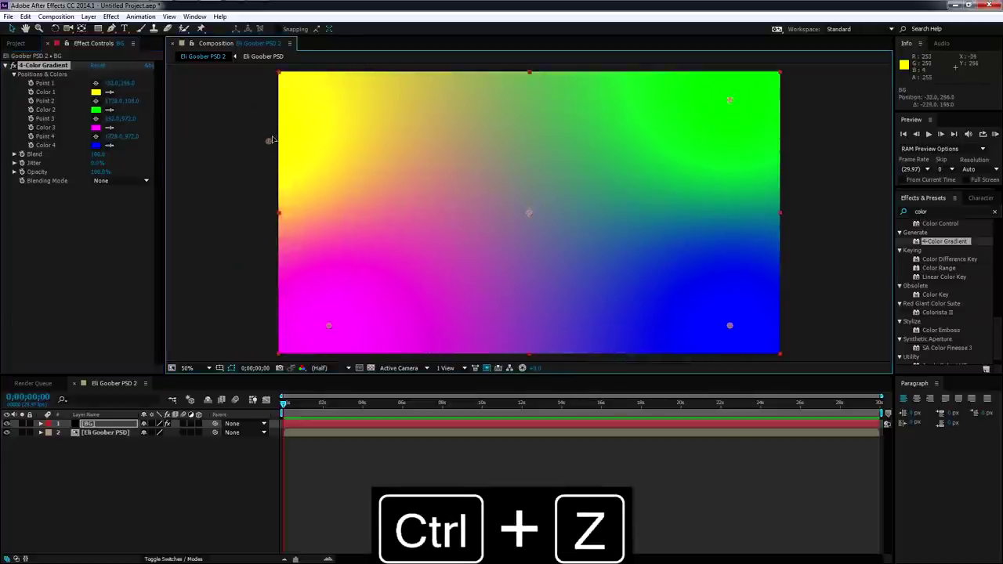
scroll(455, 162, down, 2)
drag(432, 272, 514, 217)
drag(630, 271, 633, 278)
drag(631, 157, 690, 137)
click(96, 145)
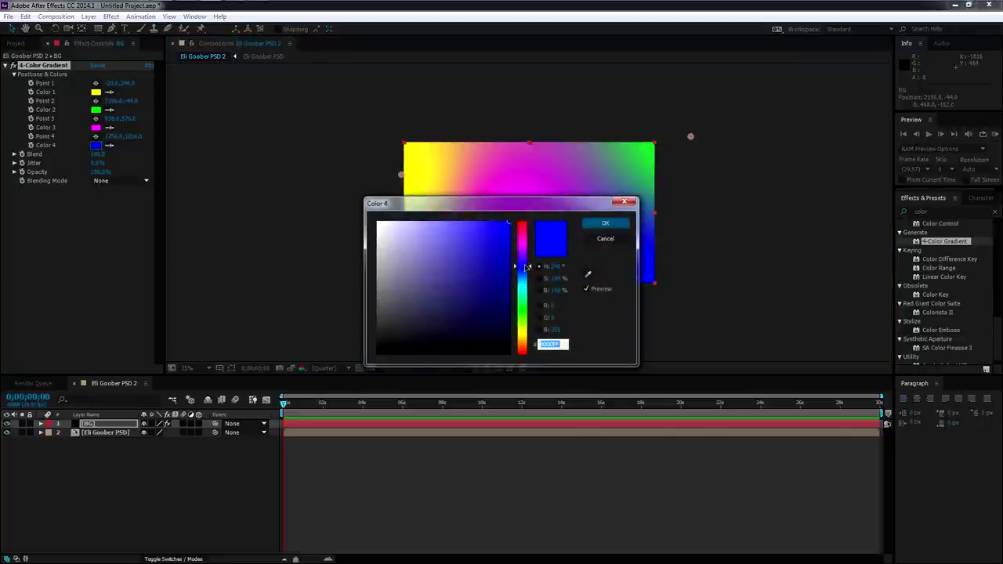
Recolour gradient Color 4 to light cyan and Color 3 to pale yellow
drag(527, 268, 525, 284)
drag(488, 235, 486, 214)
click(600, 225)
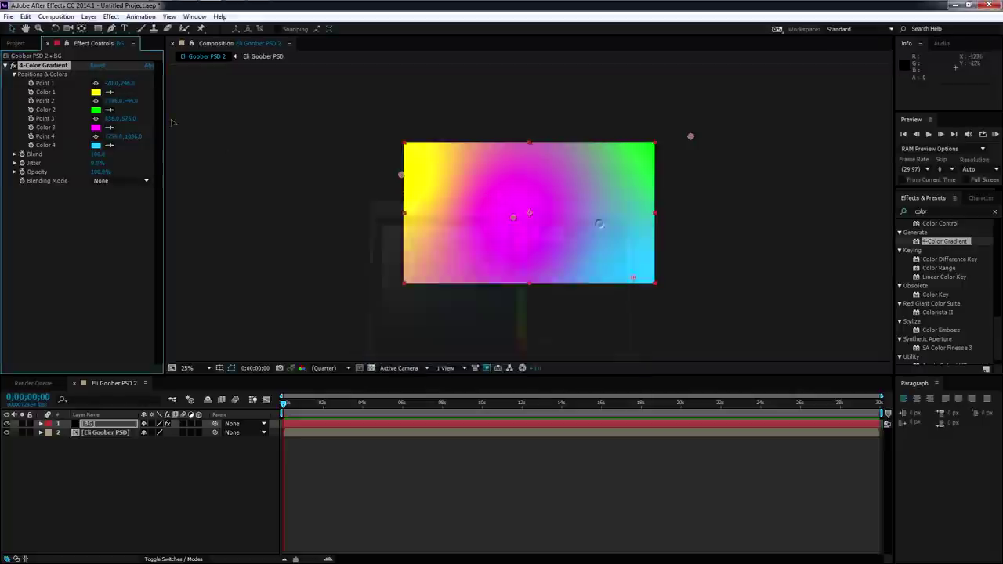
click(95, 127)
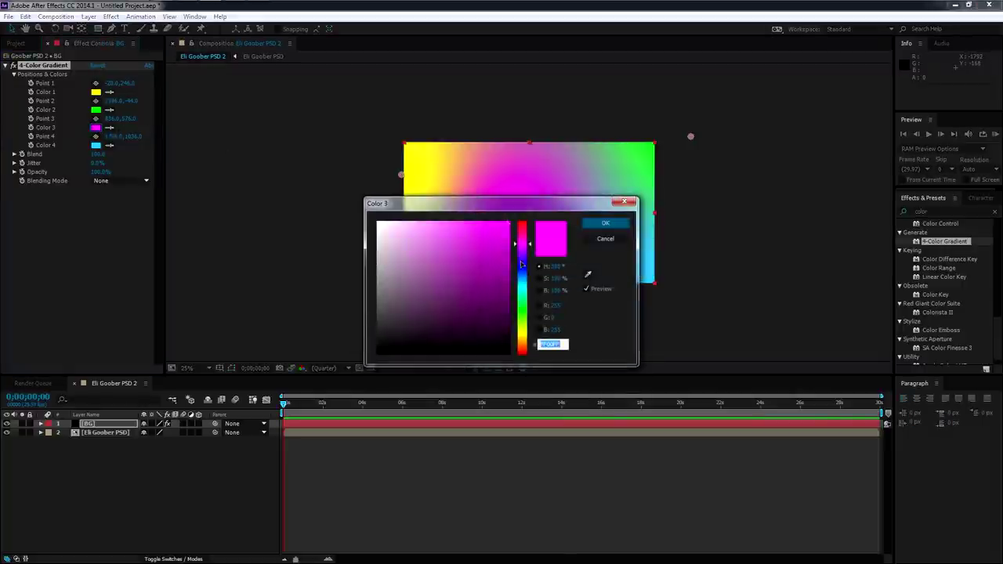
drag(521, 287, 522, 339)
drag(433, 256, 407, 221)
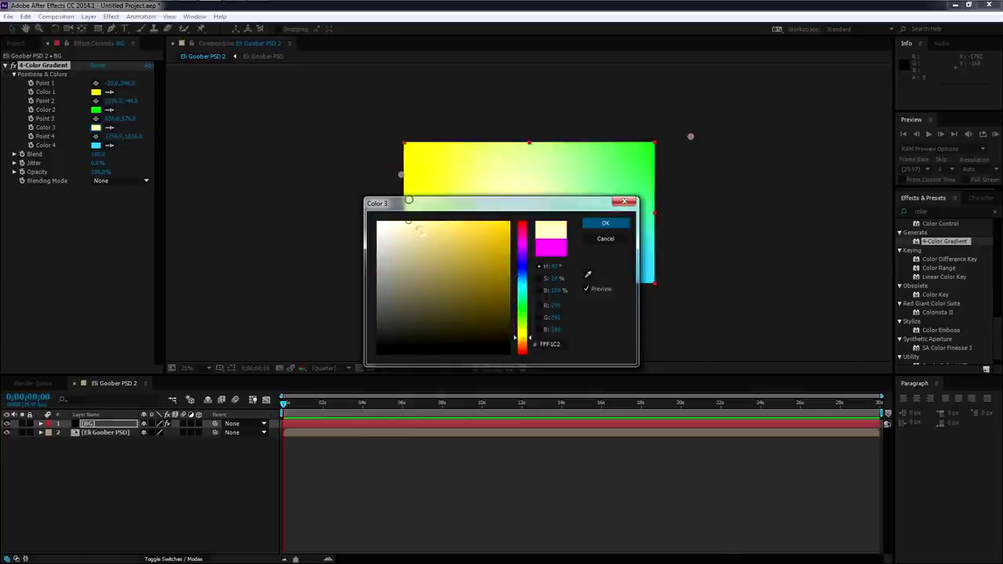
click(625, 227)
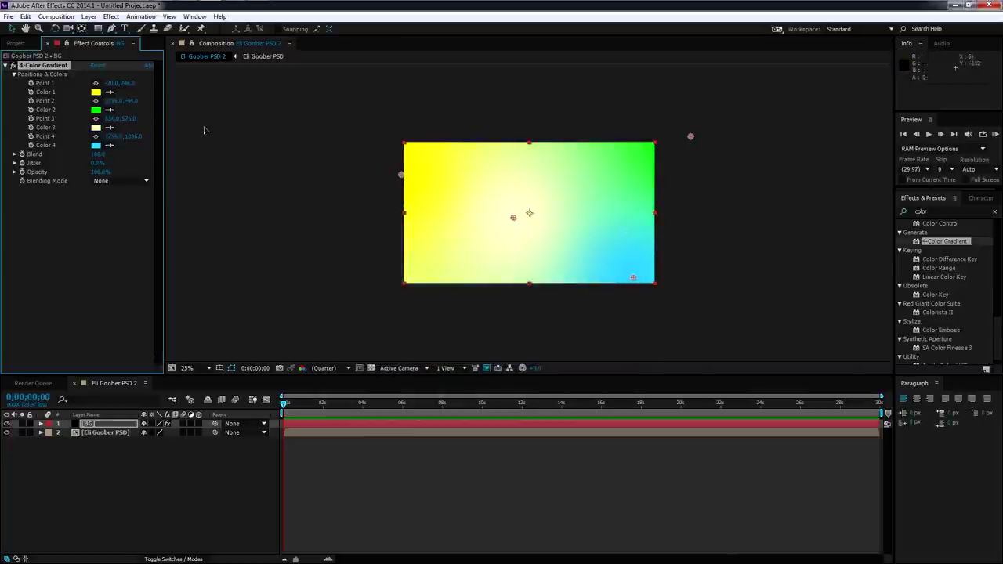
Make Color 2 a near-white pale yellow and shift Color 1 toward pink
click(95, 110)
mouse_move(524, 300)
mouse_down()
mouse_move(524, 290)
mouse_move(523, 326)
mouse_up()
mouse_move(470, 235)
mouse_down()
mouse_move(437, 243)
mouse_move(400, 221)
mouse_up()
drag(524, 326, 524, 338)
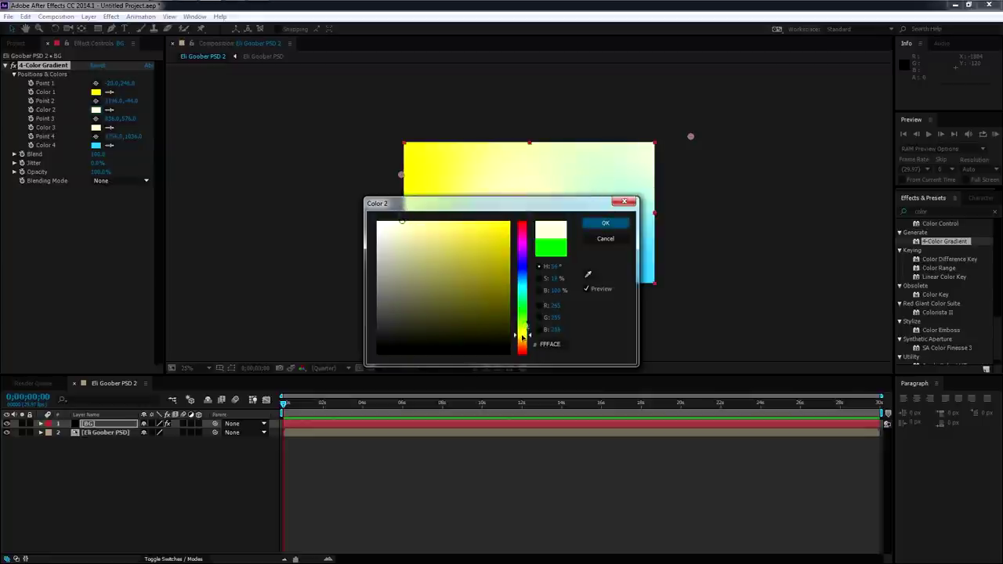
click(605, 222)
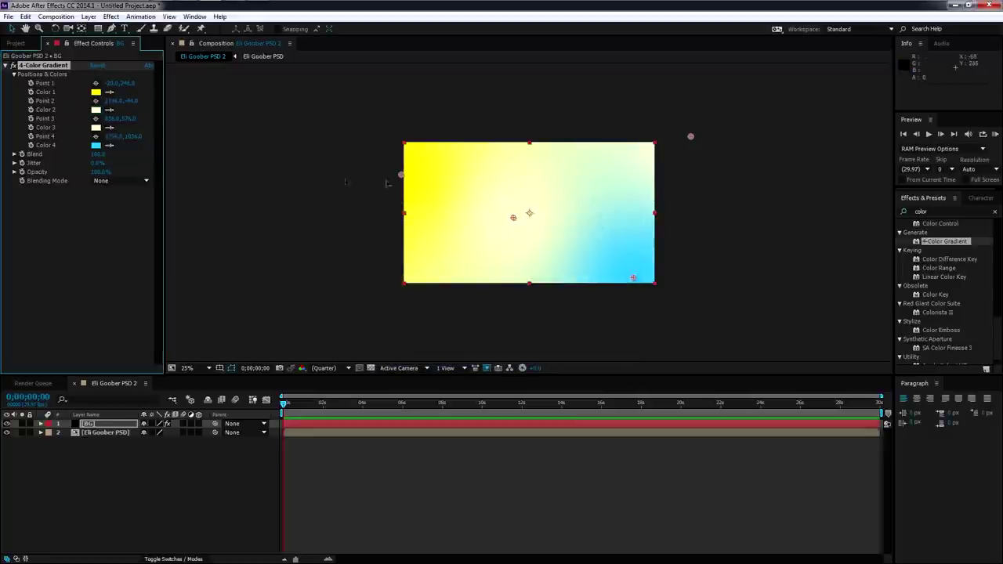
click(95, 92)
drag(522, 335, 441, 222)
Confirm the pink Color 1 and raise the gradient's Blend to 512
click(605, 222)
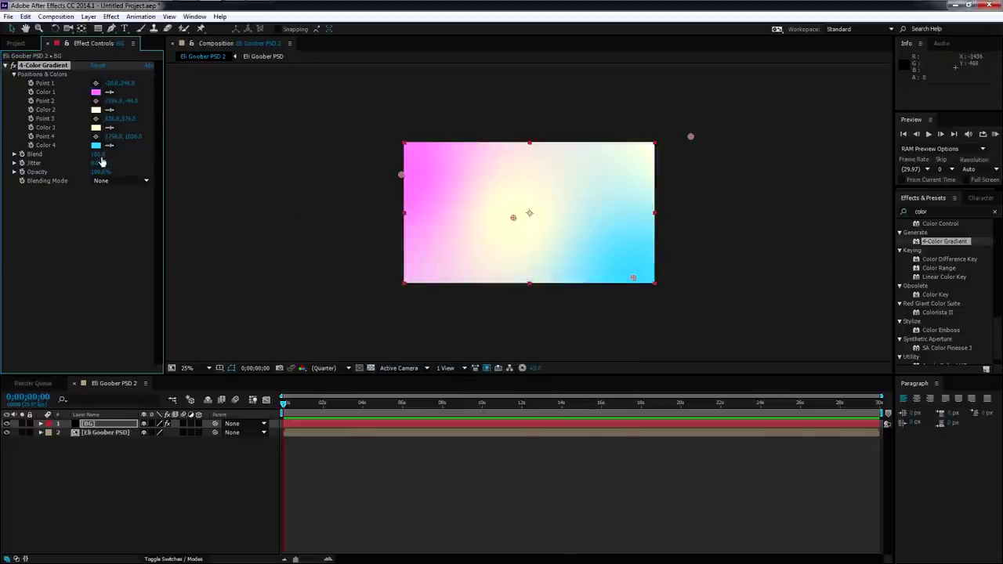
drag(99, 156, 121, 156)
drag(106, 157, 126, 160)
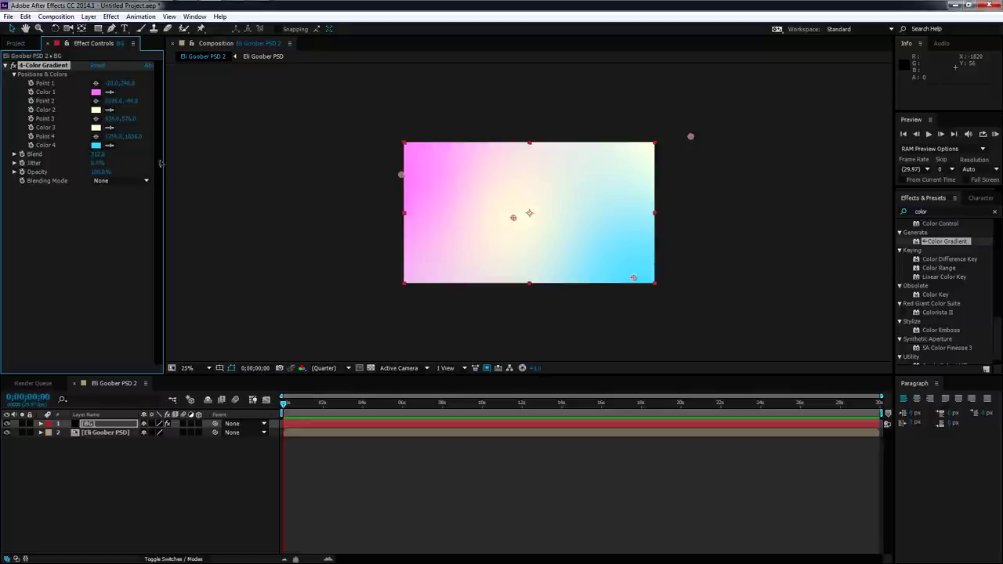
Move the gradient's four colour points out beyond the frame edges, then deselect BG
drag(401, 174, 338, 156)
drag(637, 280, 660, 301)
drag(691, 136, 687, 104)
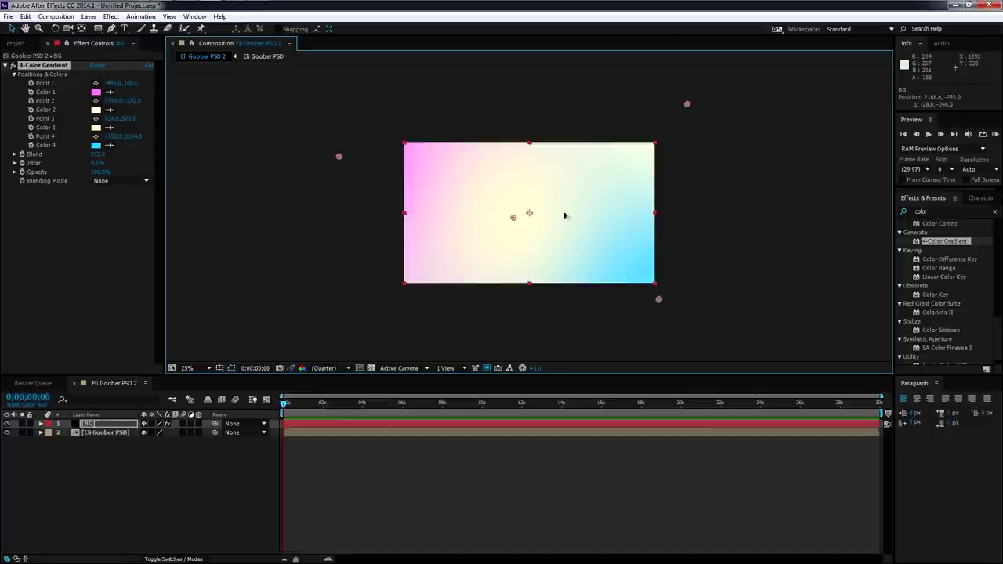
drag(513, 217, 515, 228)
click(734, 212)
scroll(636, 204, up, 1)
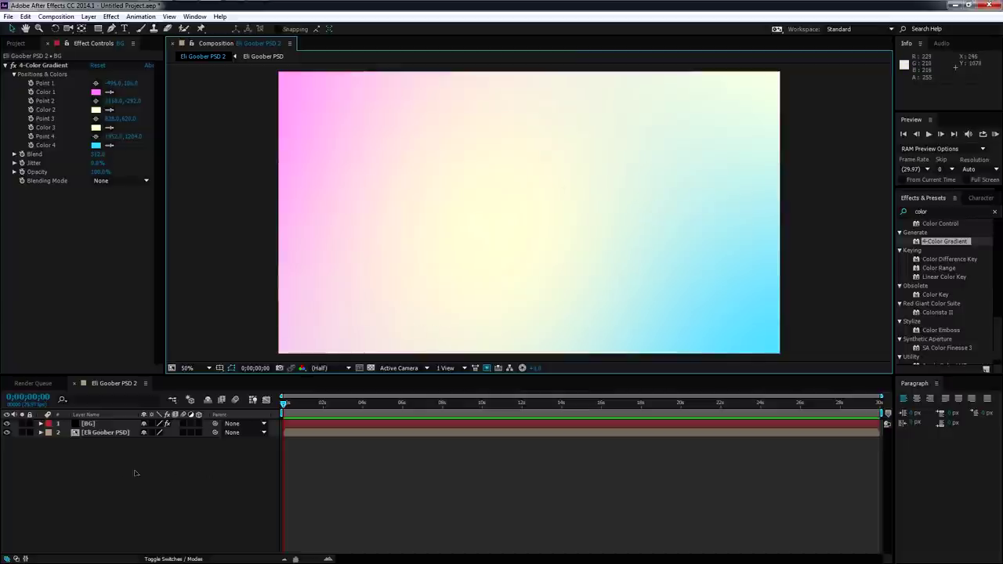
Move BG beneath the cut-out man layer and show the Project panel's items list
drag(87, 429, 90, 447)
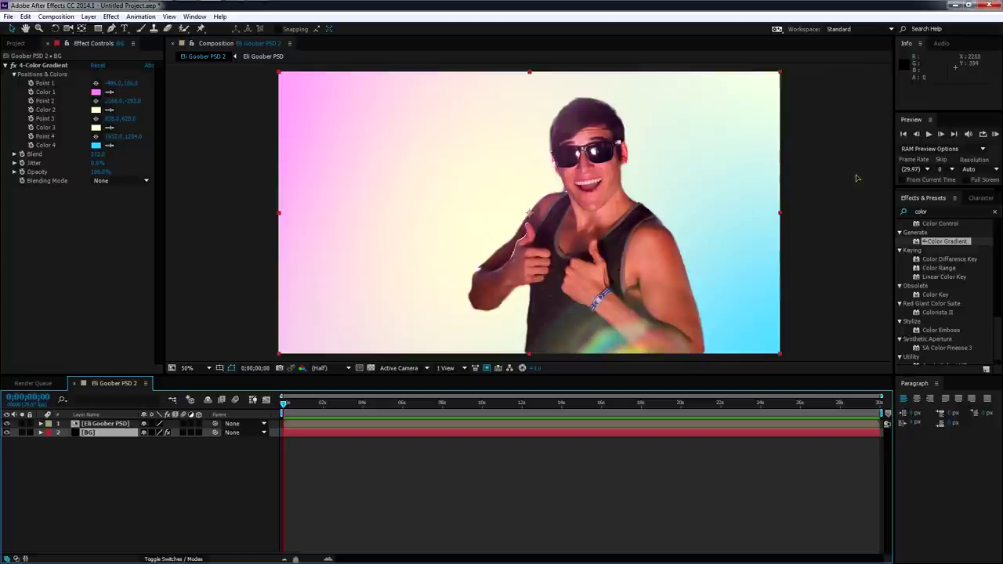
click(103, 471)
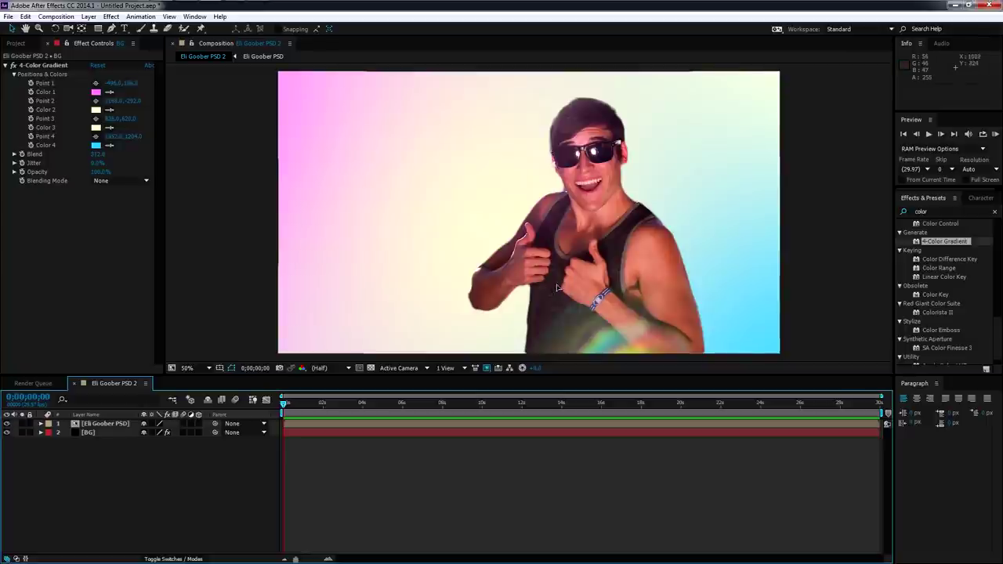
click(17, 44)
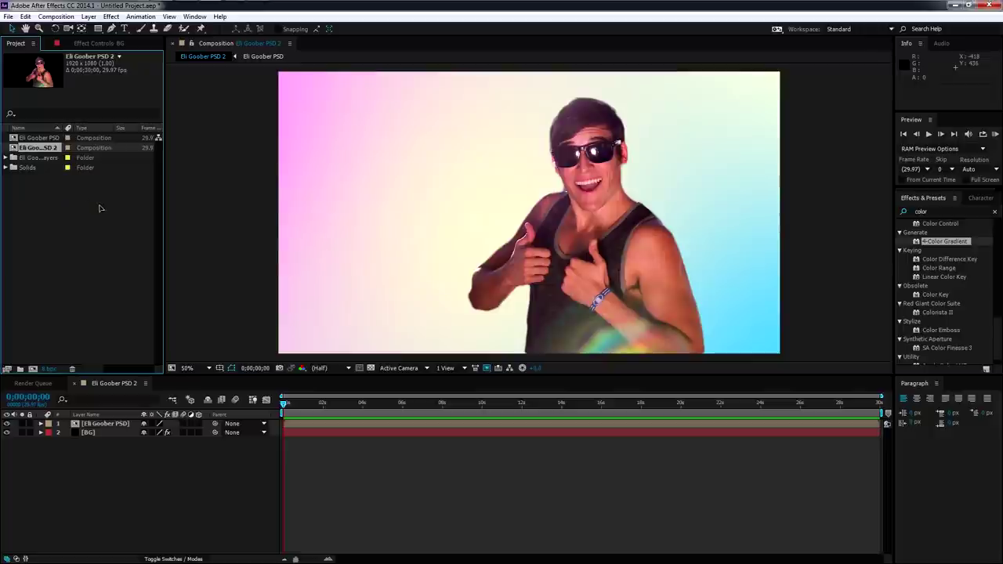
Import Particles_02 from the Video Copilot > HD Particles folder
click(59, 205)
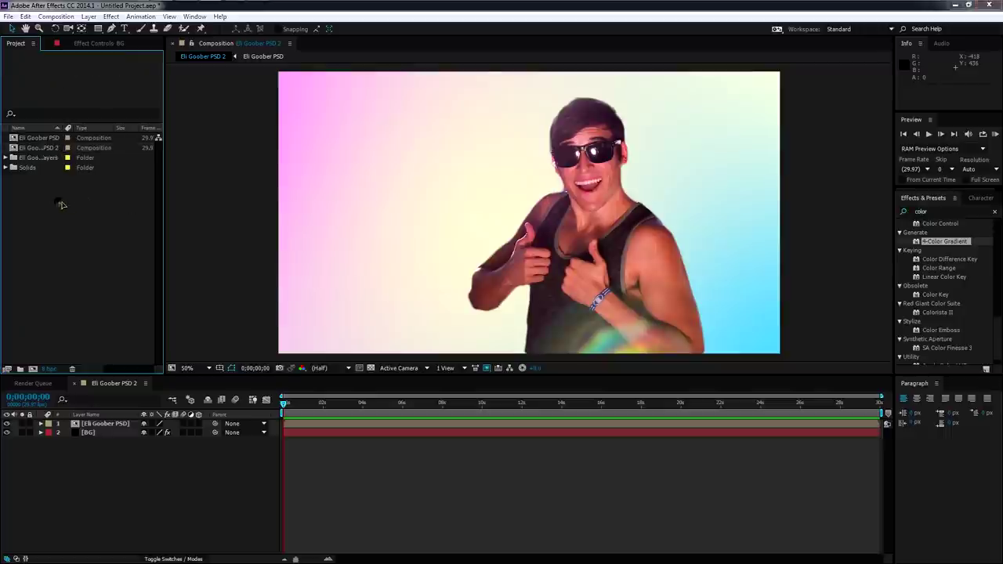
double_click(59, 206)
click(53, 192)
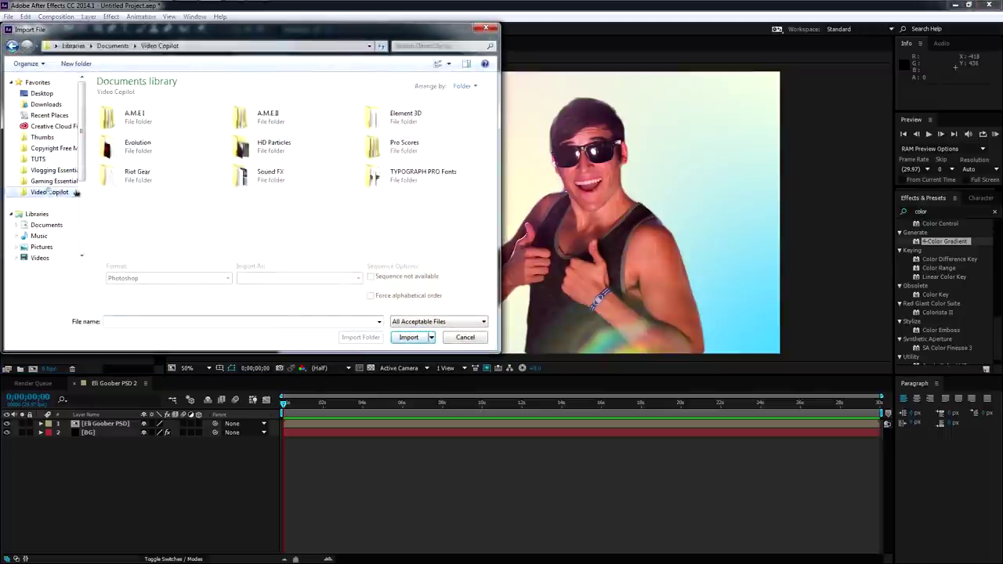
double_click(265, 149)
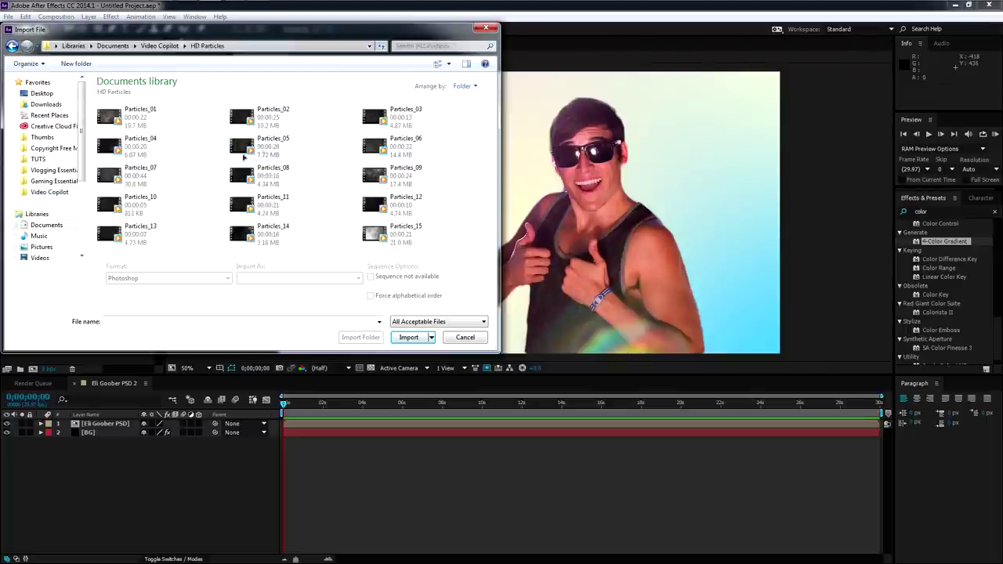
click(264, 118)
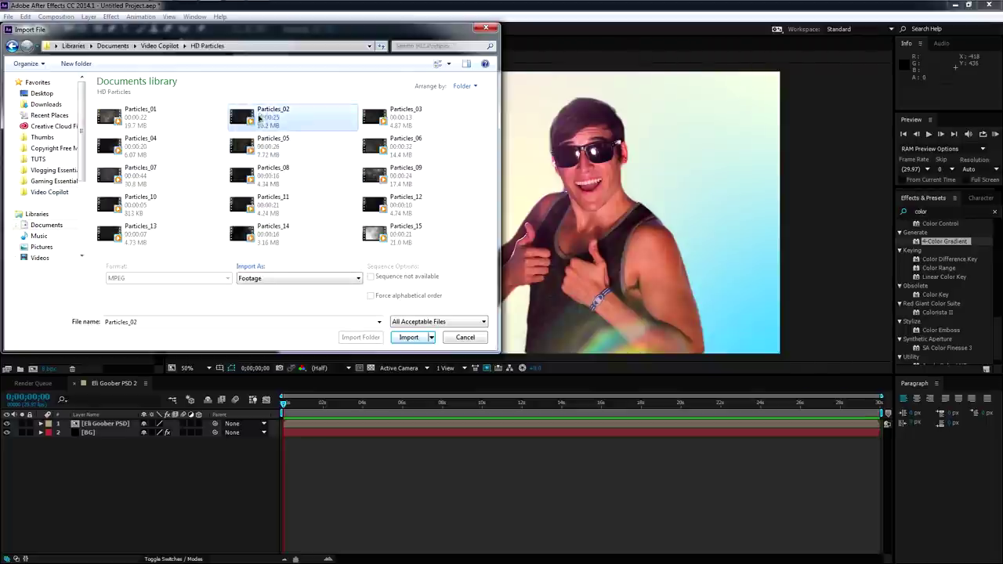
click(403, 337)
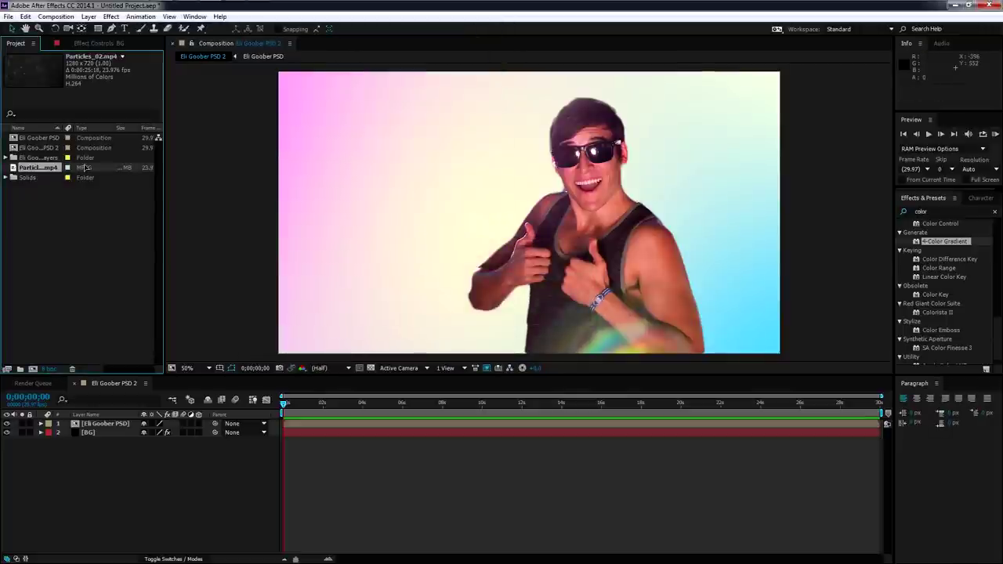
Place Particles_02 as the top layer, scale it to fill the frame, and search 'curves'
drag(120, 355, 100, 418)
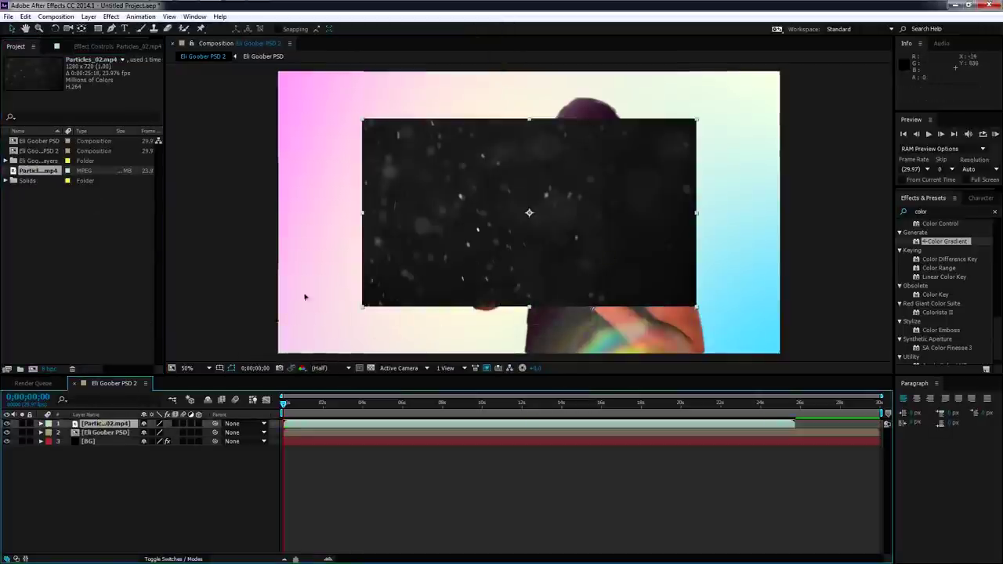
key(comma)
key(comma)
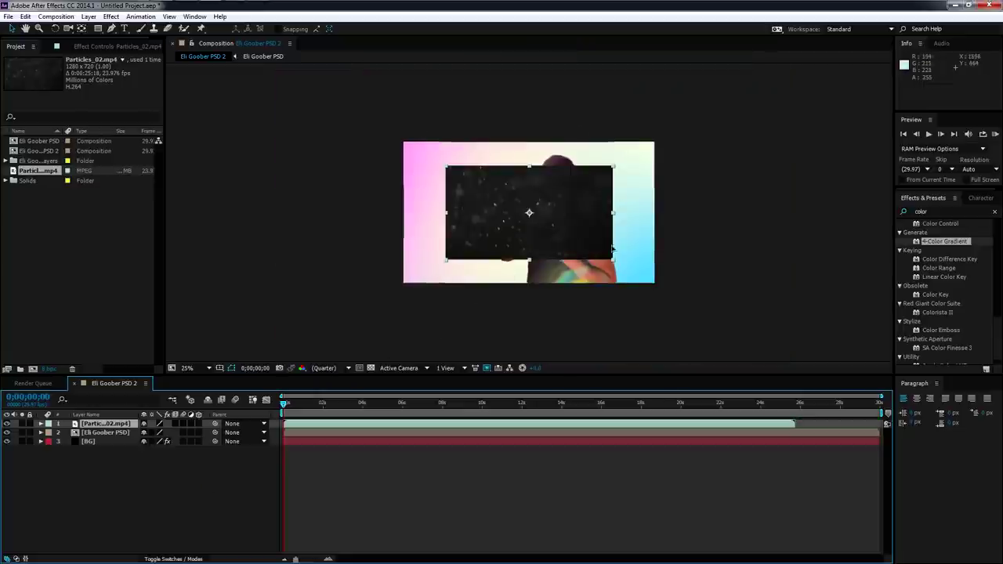
drag(613, 259, 671, 313)
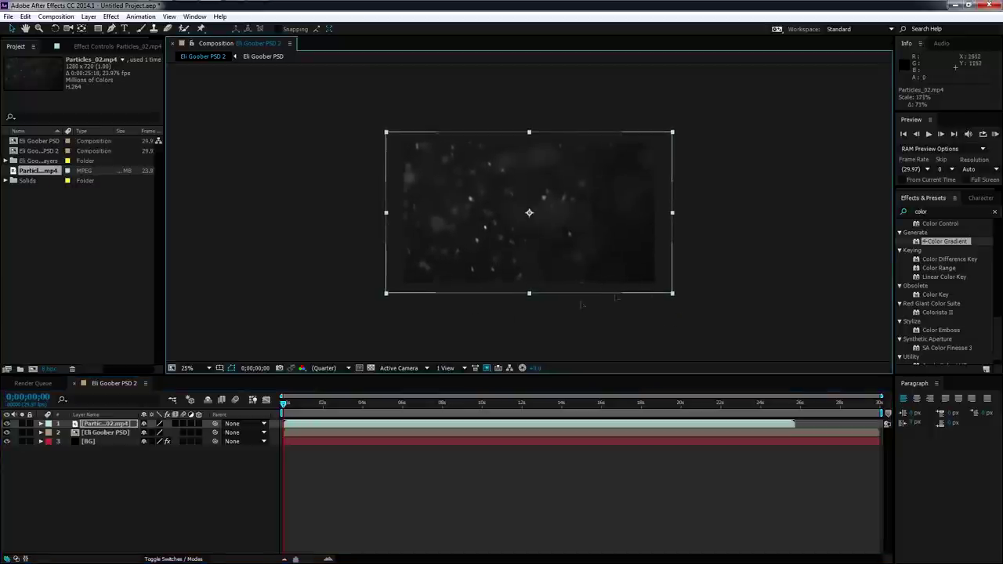
click(272, 414)
key(period)
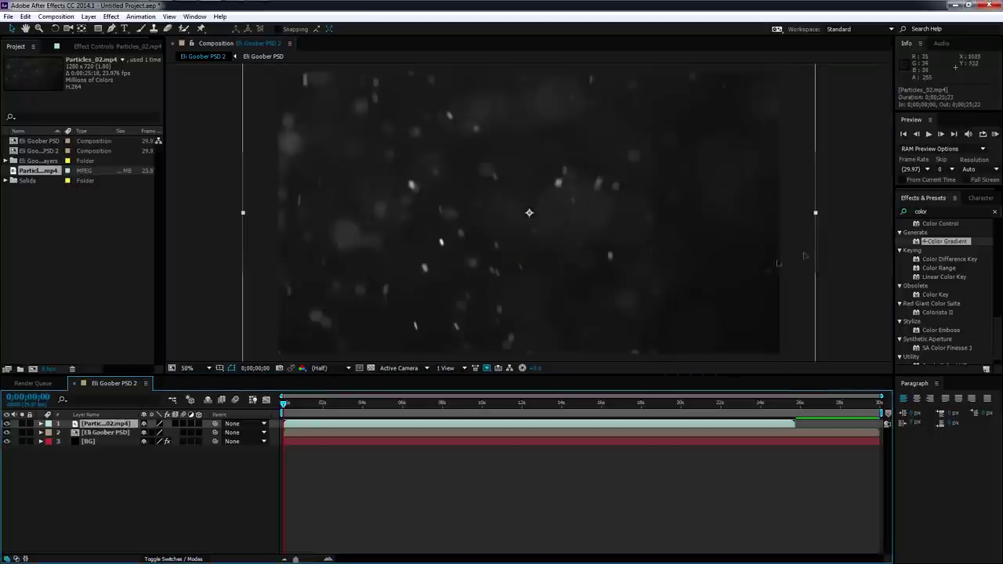
key(ctrl+5)
text(curves)
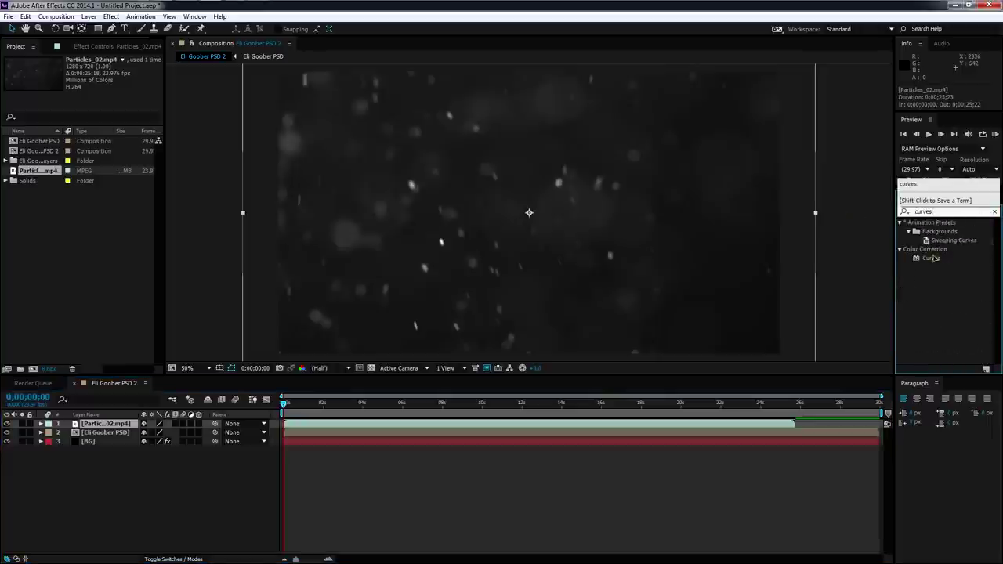
Apply Curves to the particles with an S-curve crushing the grey background to black
drag(931, 257, 119, 426)
drag(49, 213, 57, 222)
drag(116, 151, 117, 141)
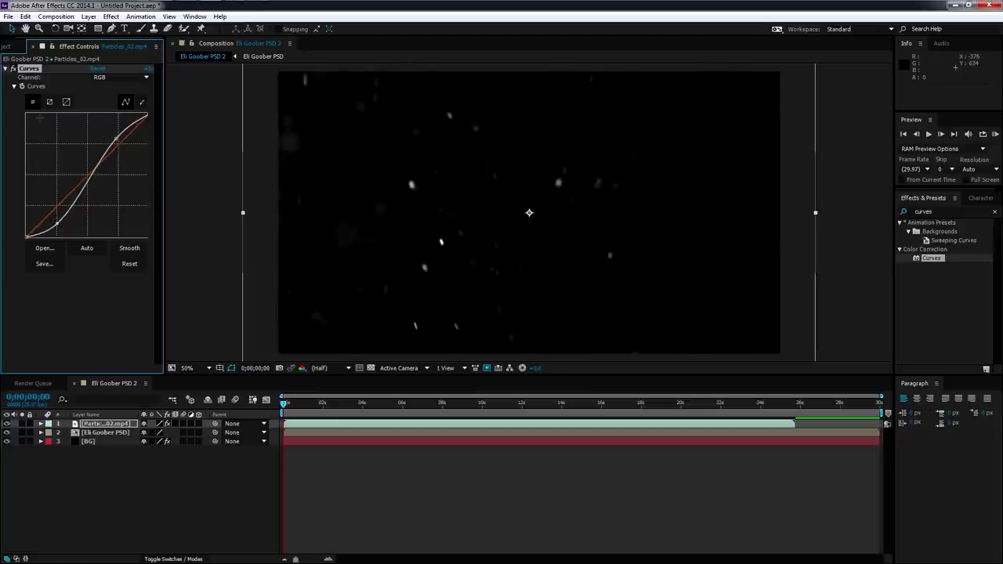
click(106, 425)
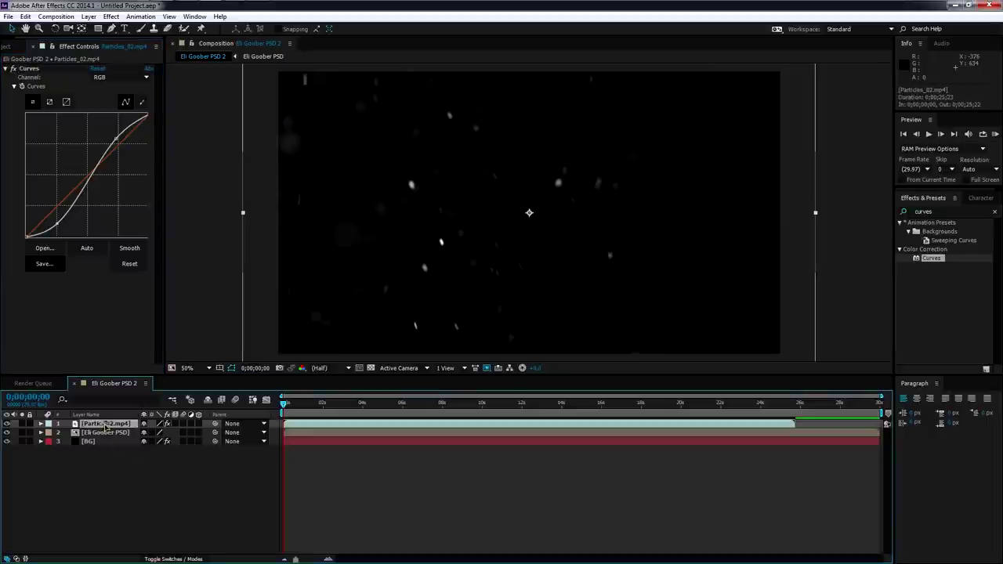
key(F4)
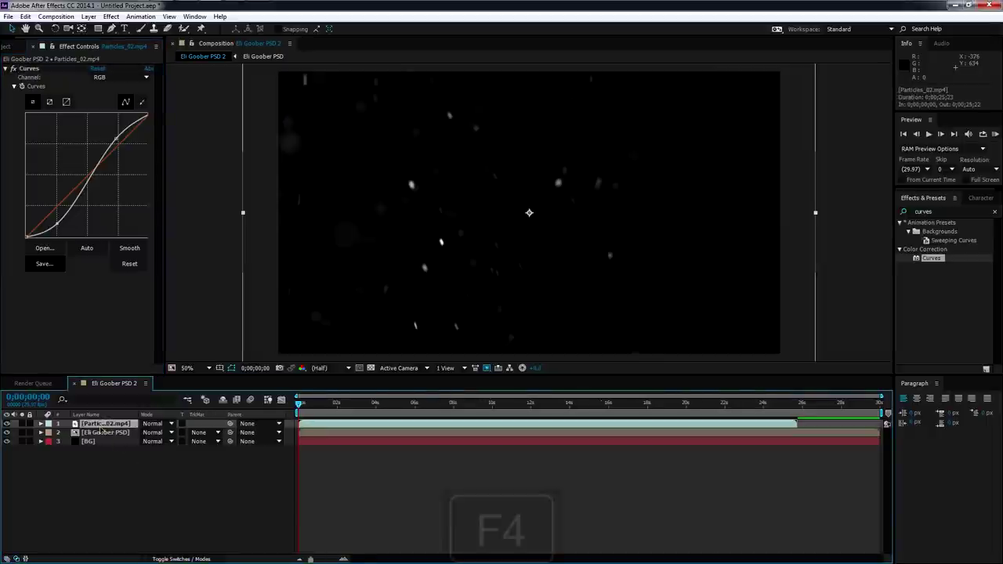
Set the particles layer's blend mode to Screen
click(162, 425)
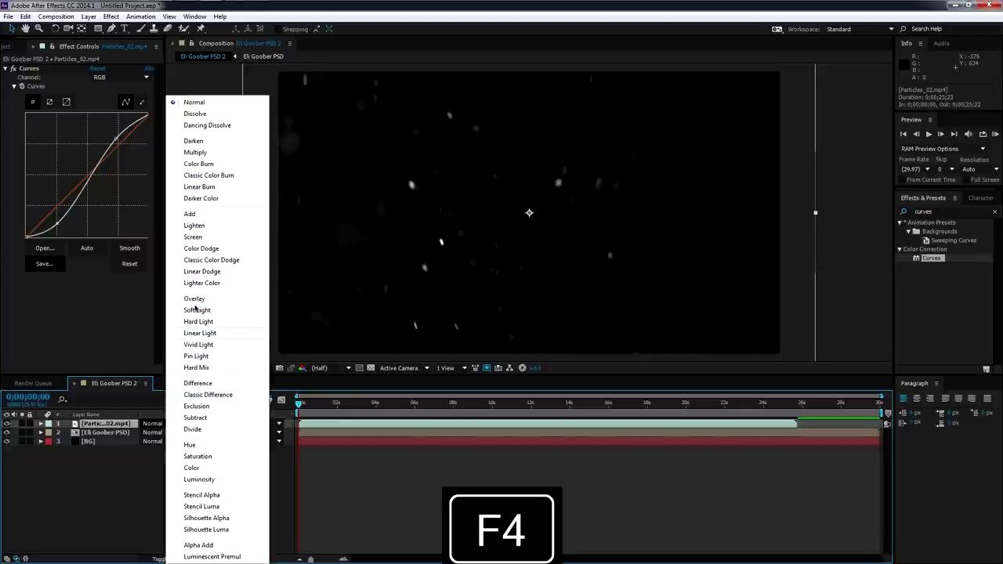
click(195, 237)
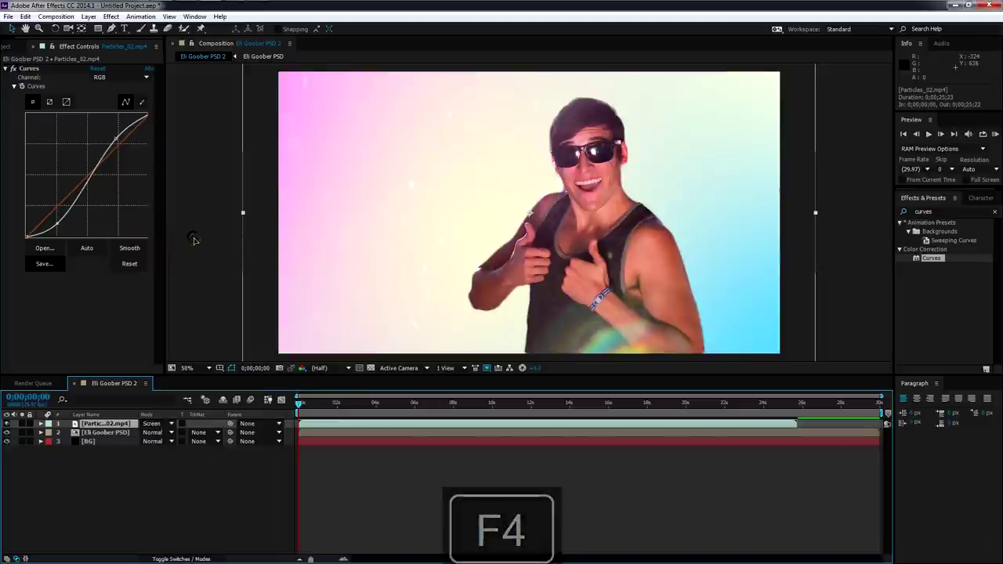
click(206, 499)
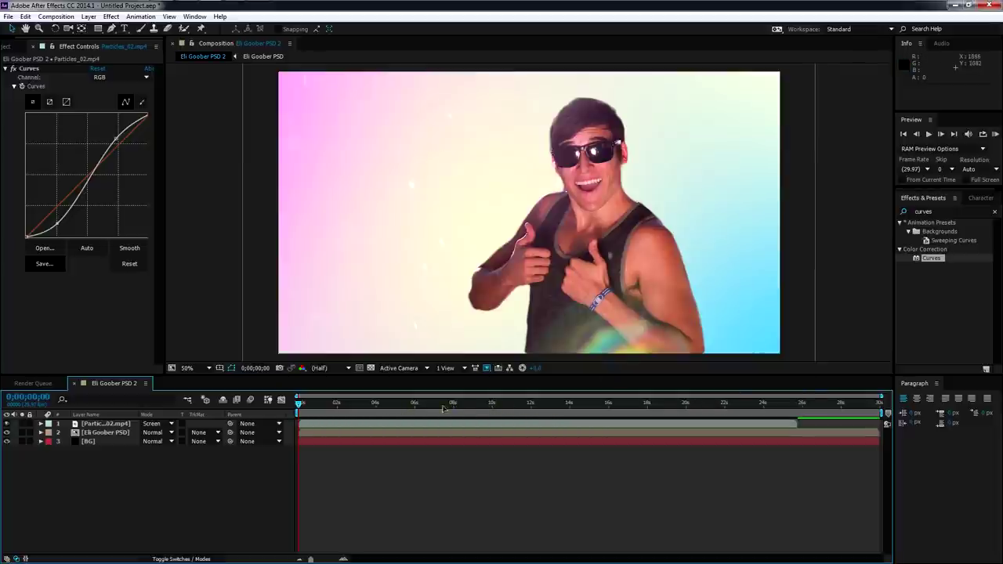
End the work area at the playhead near 10 seconds (0;00;09;29)
click(491, 403)
mouse_move(492, 404)
mouse_down()
mouse_move(531, 407)
mouse_move(492, 410)
mouse_up()
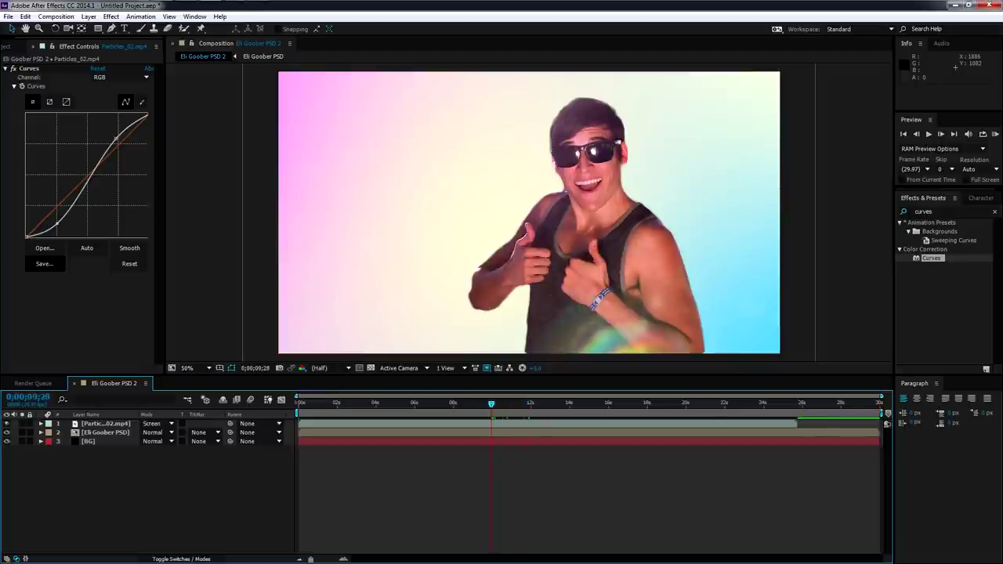
drag(881, 411, 496, 412)
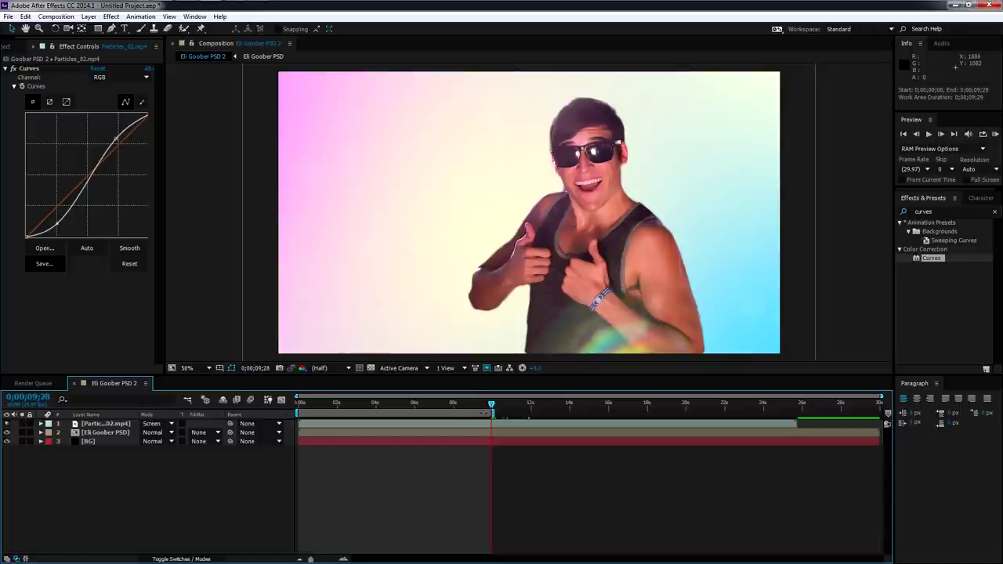
Trim the comp to the work area and move the playhead back to about 4;23
right_click(480, 412)
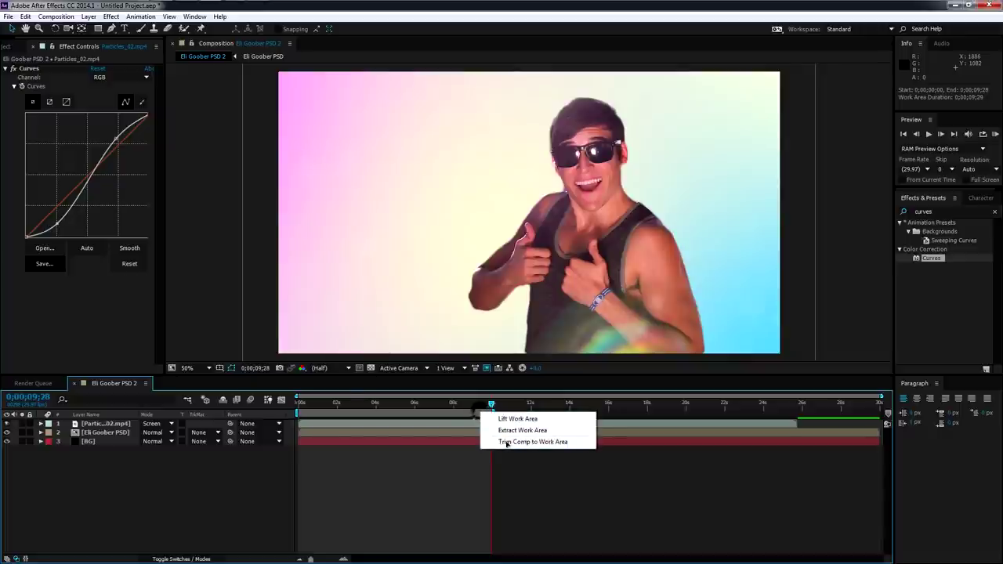
click(506, 443)
click(686, 405)
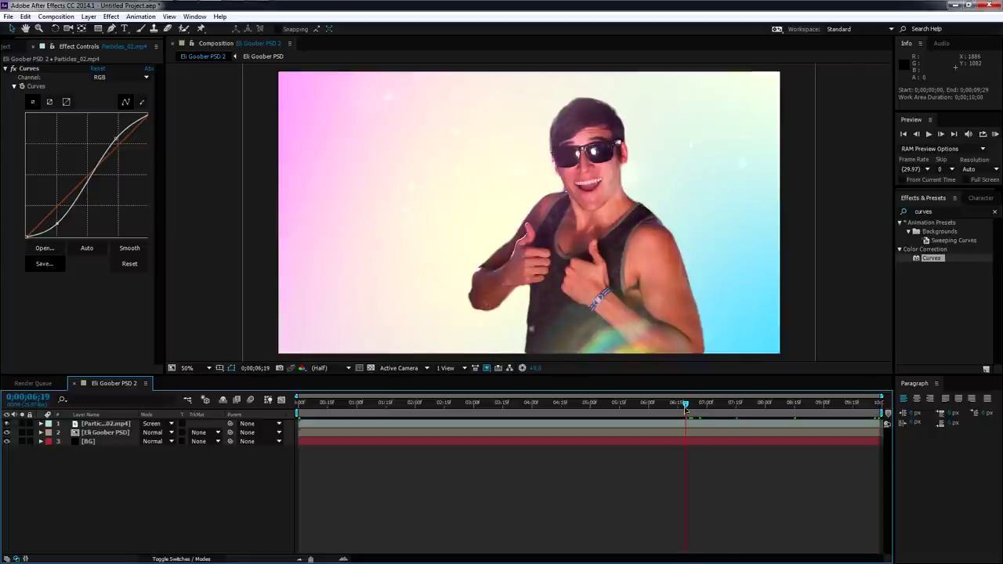
drag(684, 405, 579, 404)
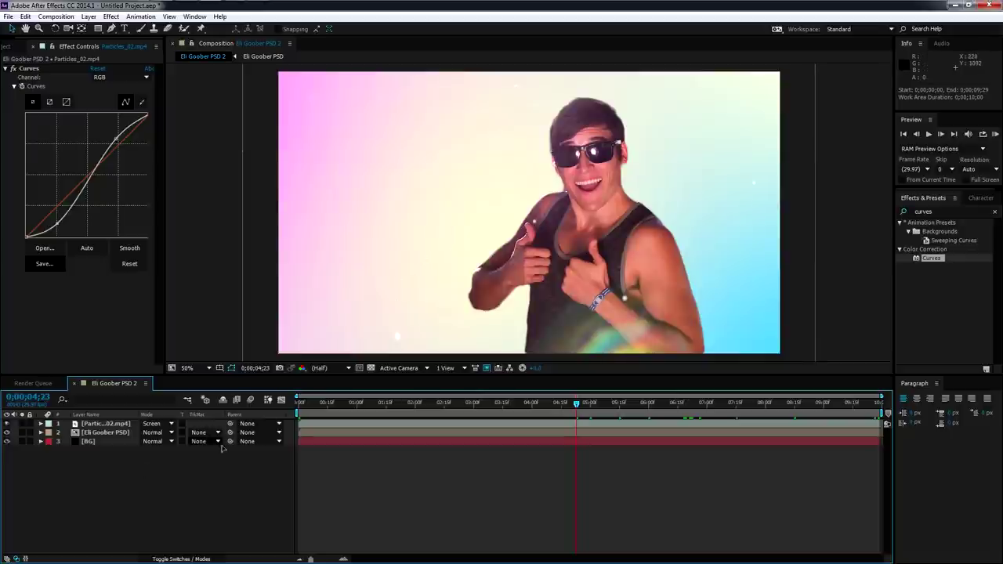
Create a full-frame yellow-green solid named 'Flares' with Ctrl+Y
right_click(110, 485)
click(70, 481)
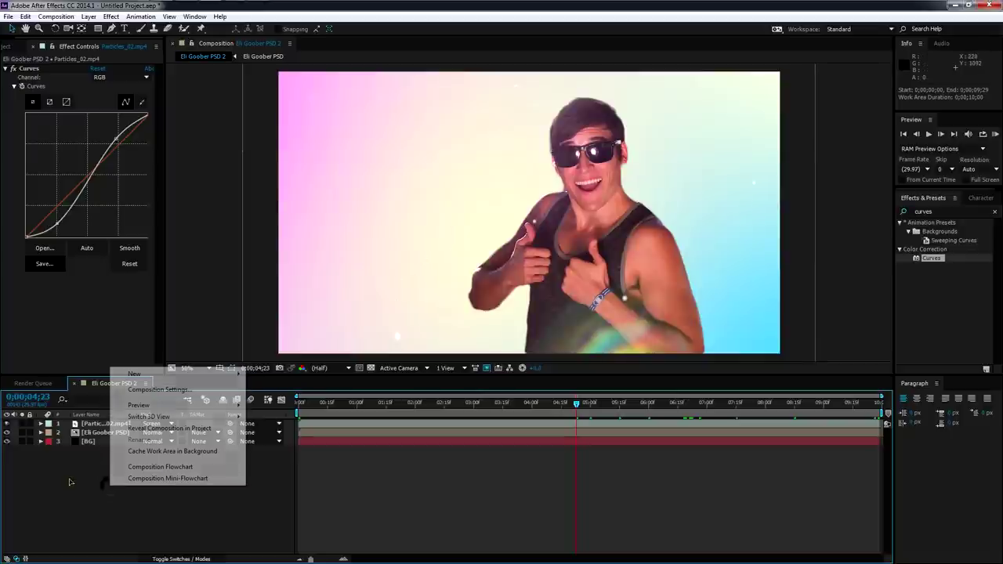
key(ctrl+y)
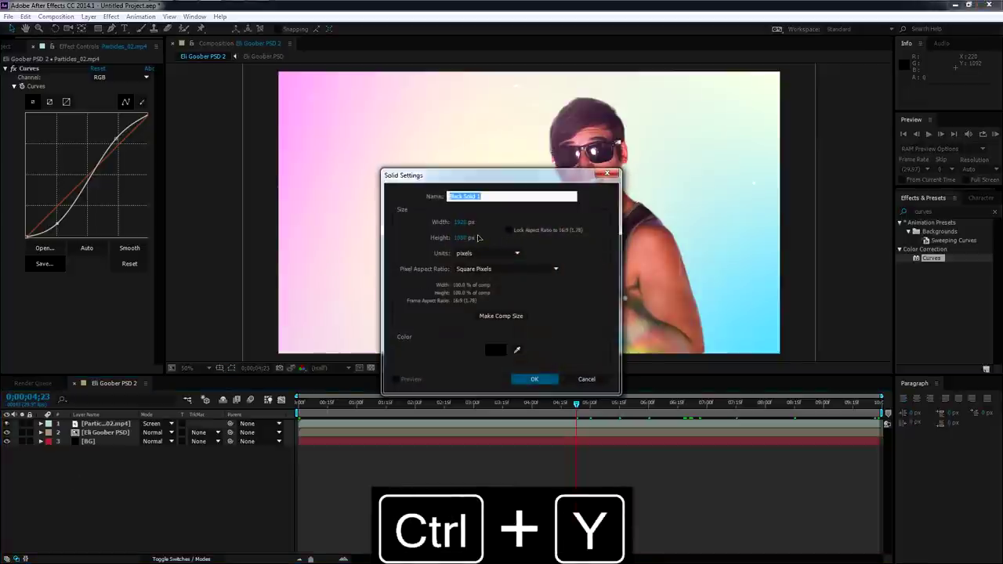
text(Flares)
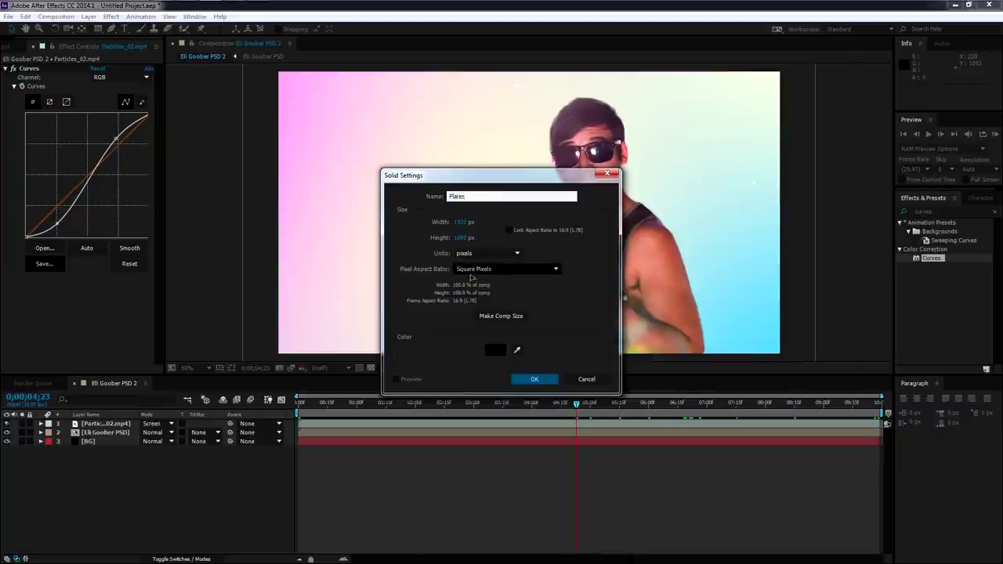
click(494, 350)
drag(522, 349, 522, 327)
click(604, 223)
click(534, 379)
double_click(948, 211)
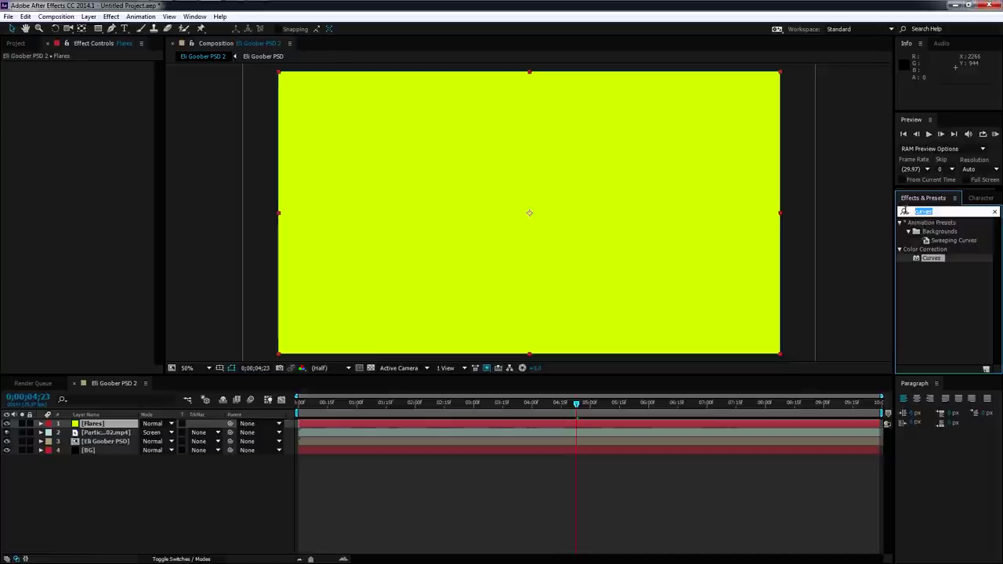
Apply Optical Flares to the Flares solid, put the light top-right, and open Options
mouse_move(902, 4)
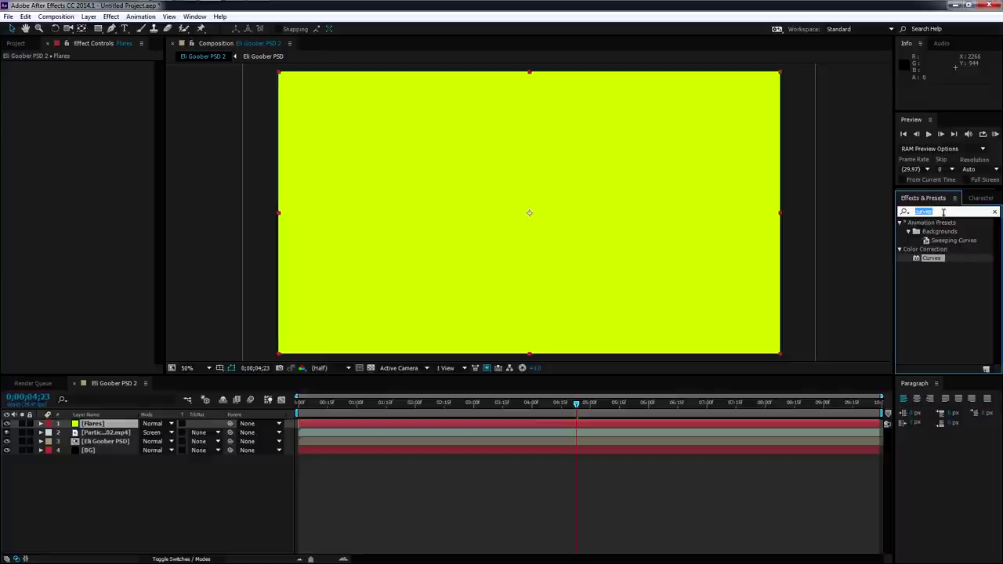
text(flares)
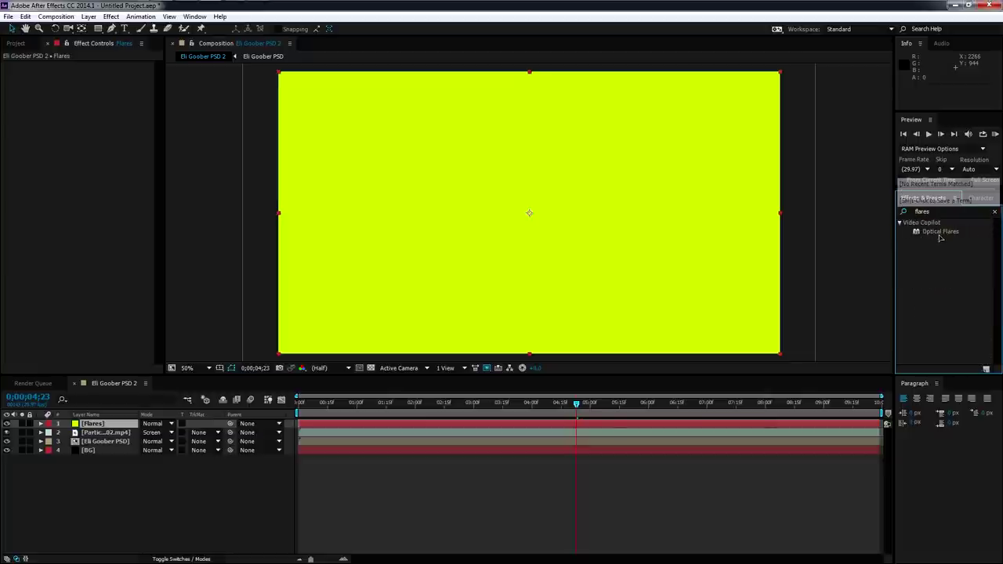
drag(941, 237, 88, 424)
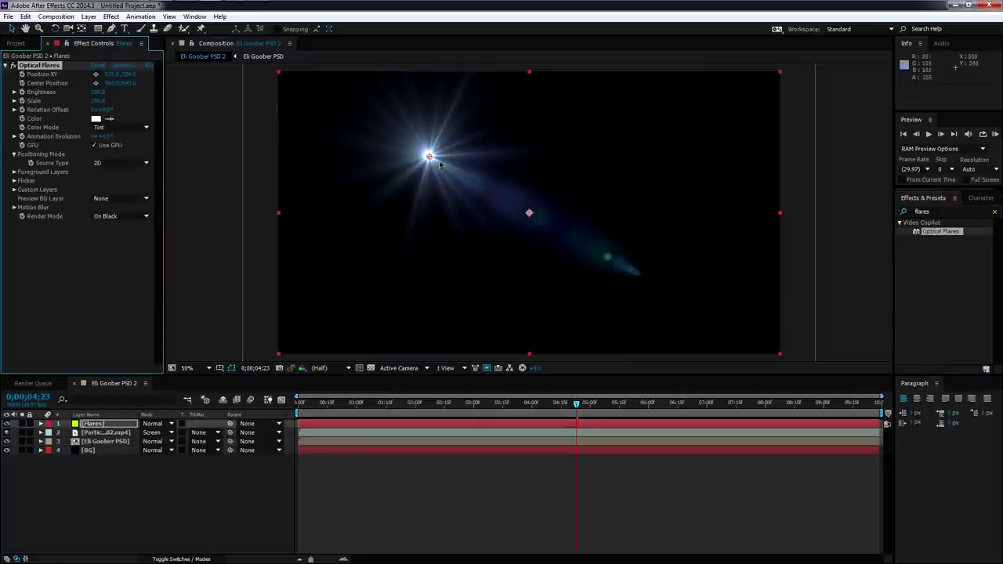
mouse_move(429, 156)
mouse_down()
mouse_move(351, 83)
mouse_move(329, 81)
mouse_move(357, 81)
mouse_up()
drag(745, 86, 776, 82)
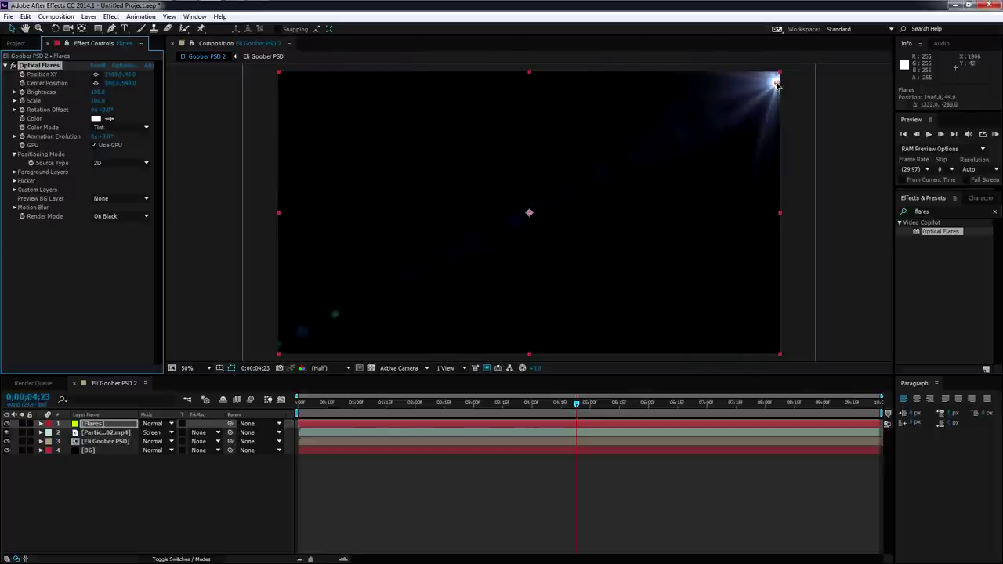
click(128, 66)
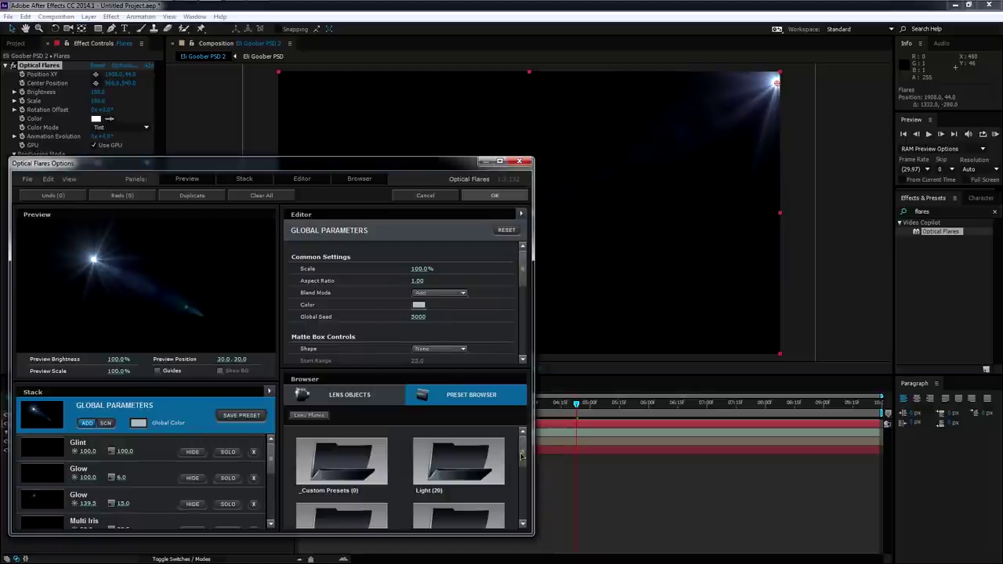
scroll(522, 457, down, 2)
Load the Winter Aurora preset from Pro Presets and shift the preview flare toward the bottom-right
double_click(450, 435)
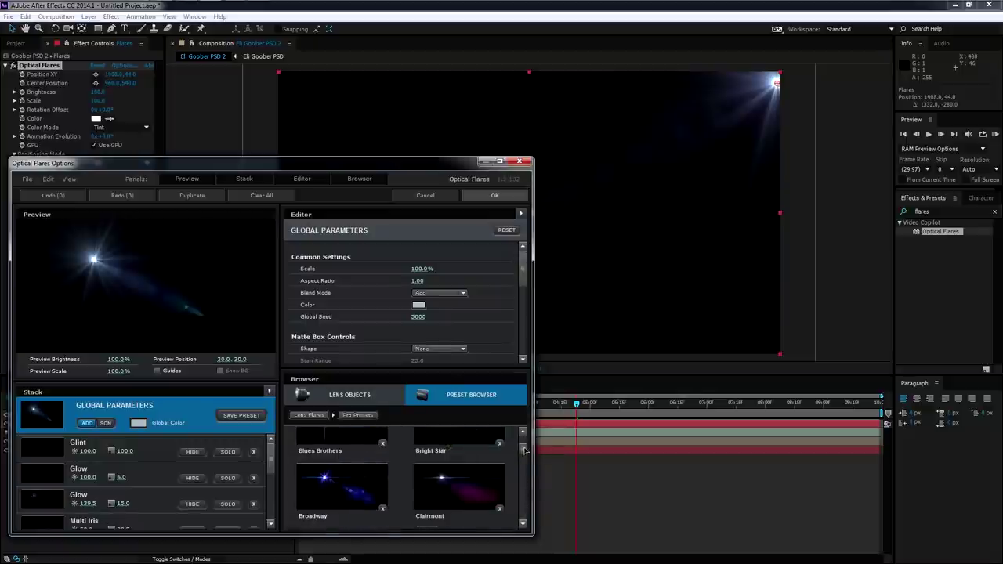
drag(524, 451, 521, 519)
click(382, 492)
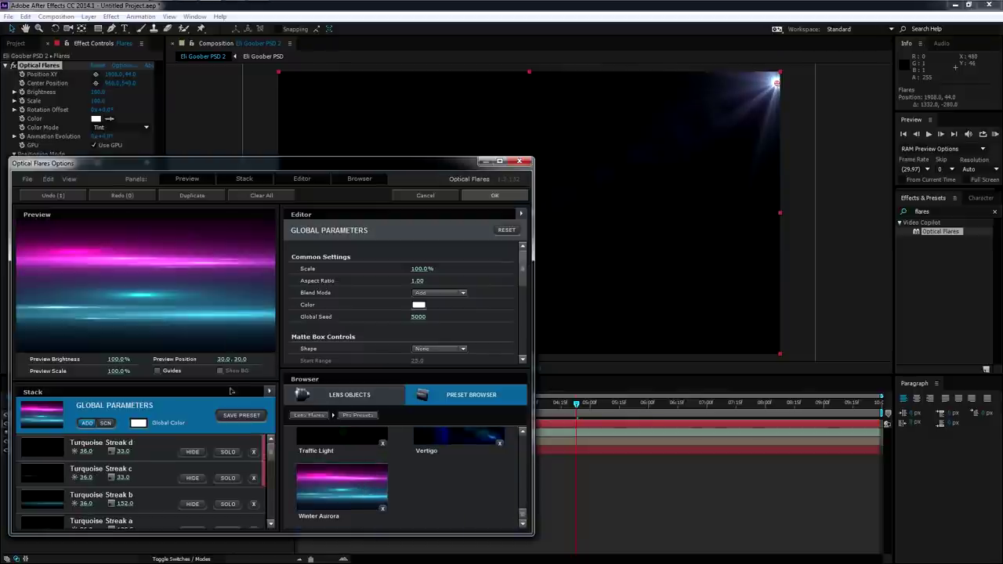
drag(230, 321, 266, 354)
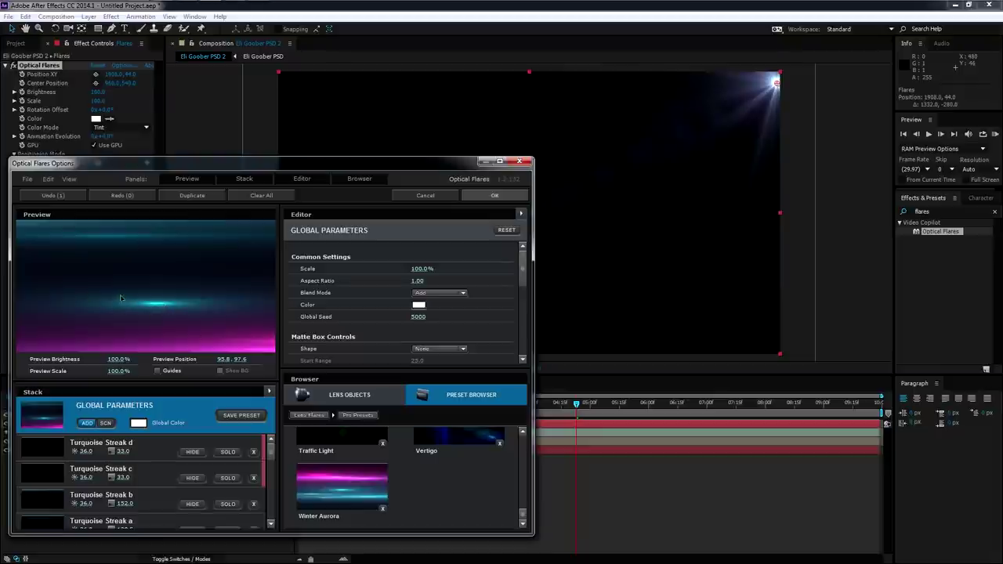
Hide the Turquoise Bleed element, apply the flare, and move its source to the bottom-right corner
scroll(273, 458, down, 5)
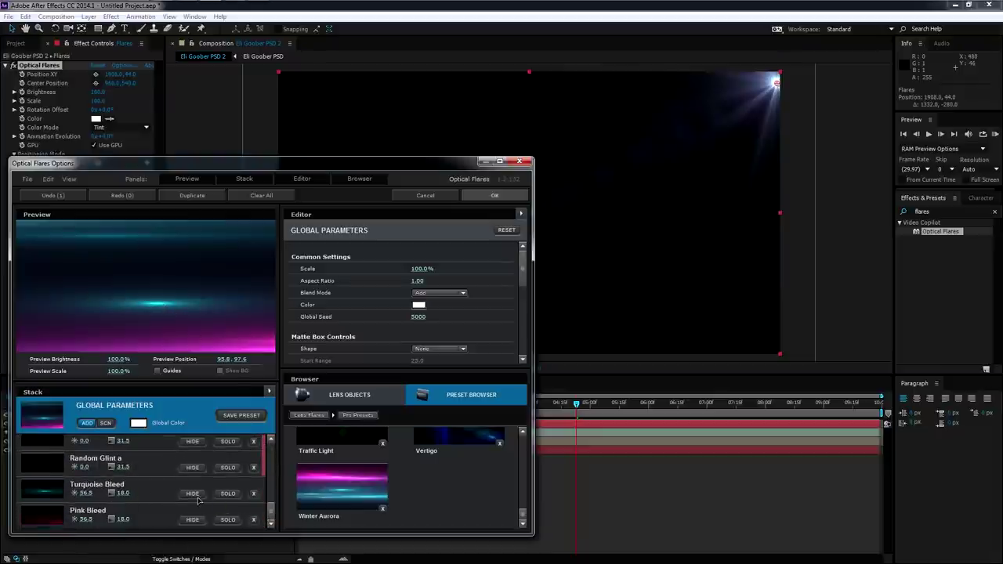
click(197, 496)
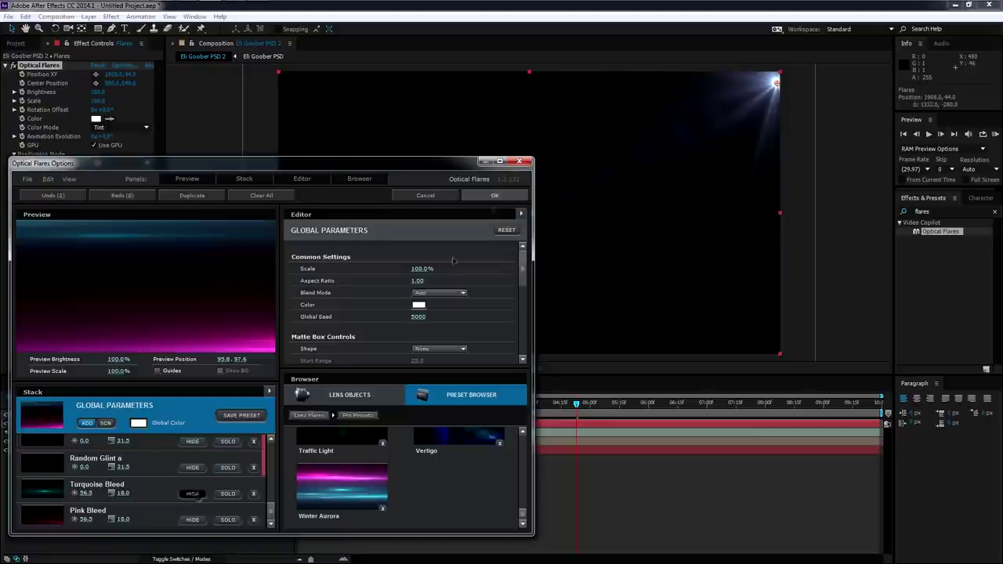
click(497, 196)
drag(779, 86, 792, 342)
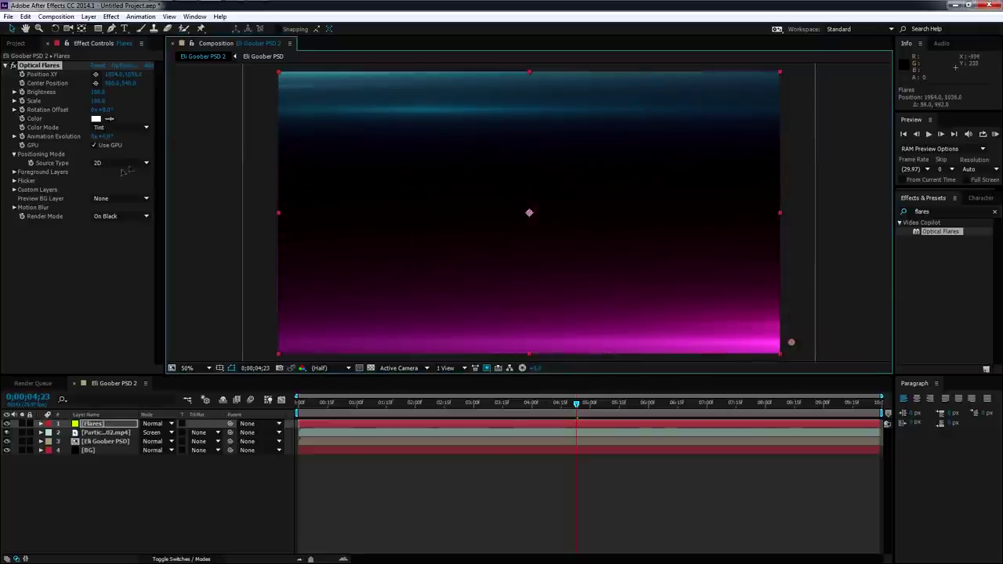
Set the flare's Source Type to 3D and Render Mode to On Transparent
click(122, 164)
click(120, 188)
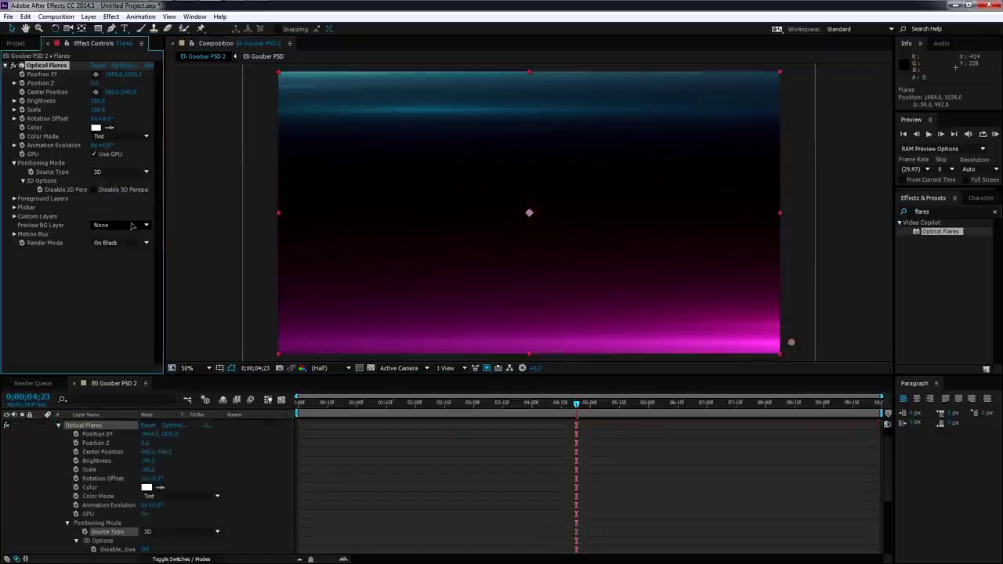
click(118, 243)
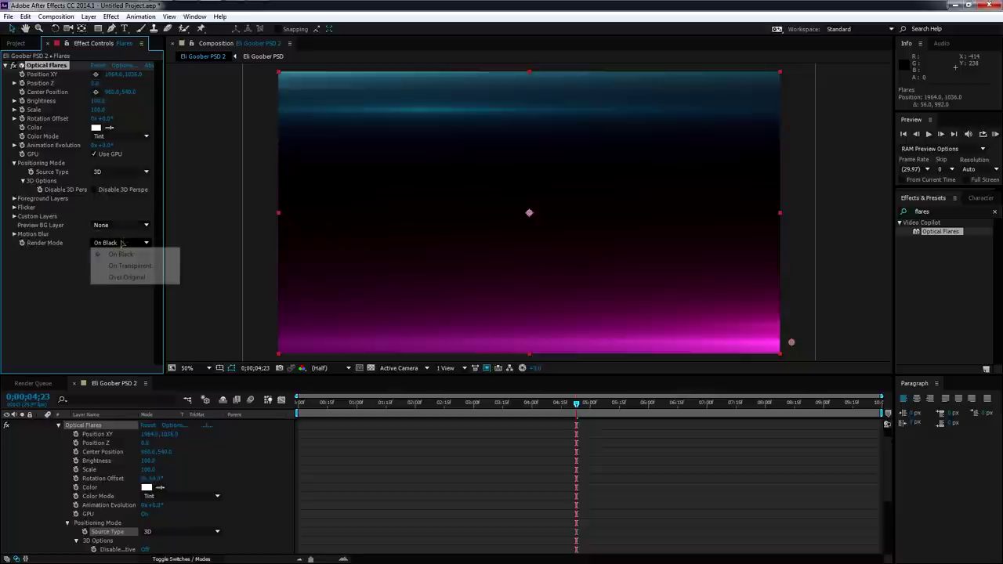
click(128, 266)
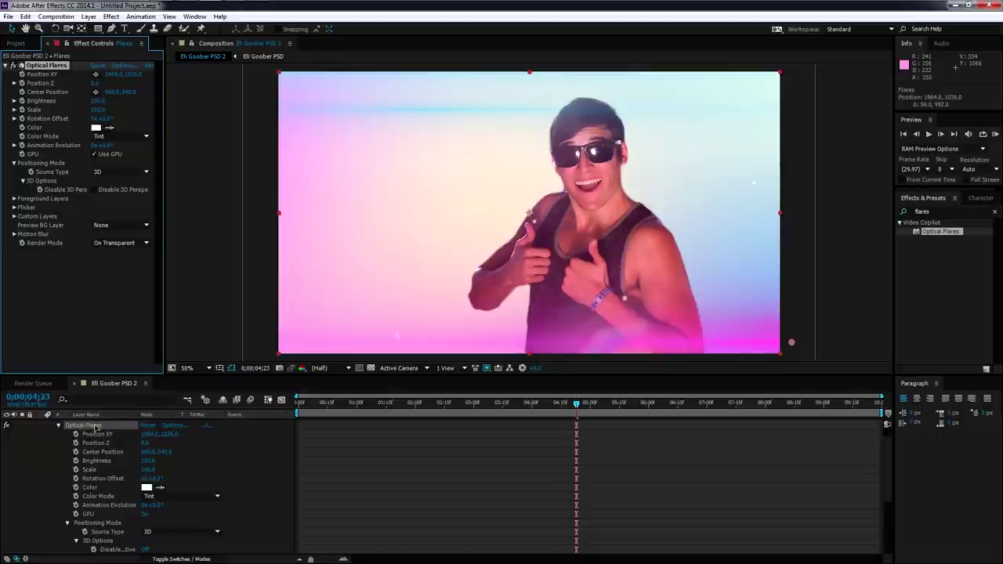
Switch the Flares layer blending mode from Add to Screen and collapse the layer
scroll(95, 427, up, 1)
click(153, 424)
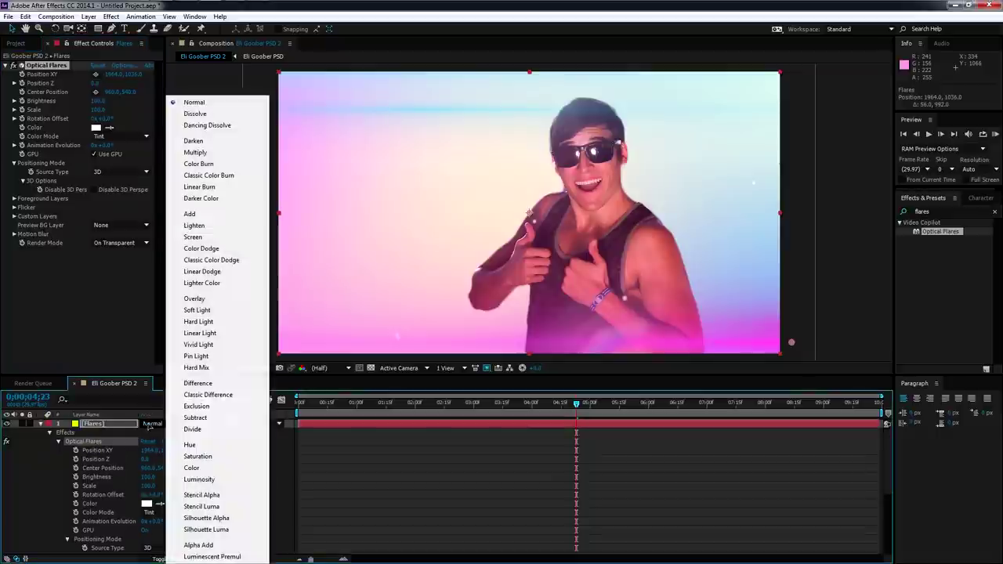
click(195, 215)
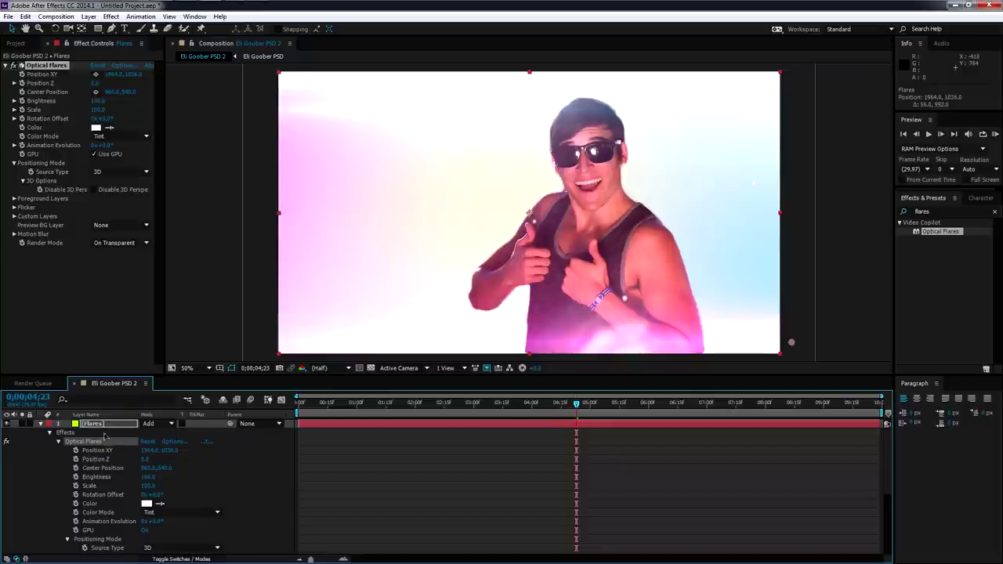
click(153, 424)
click(200, 237)
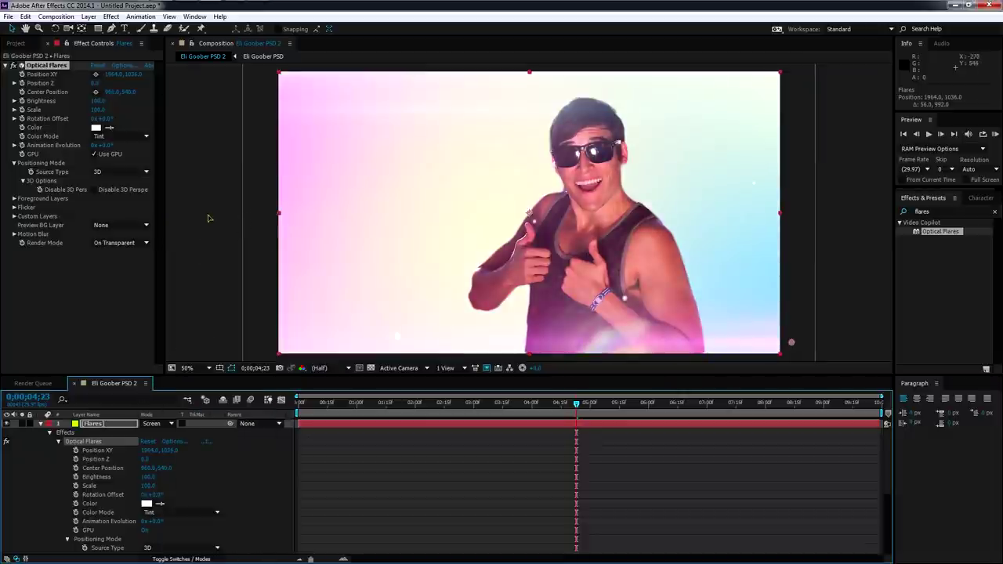
click(250, 212)
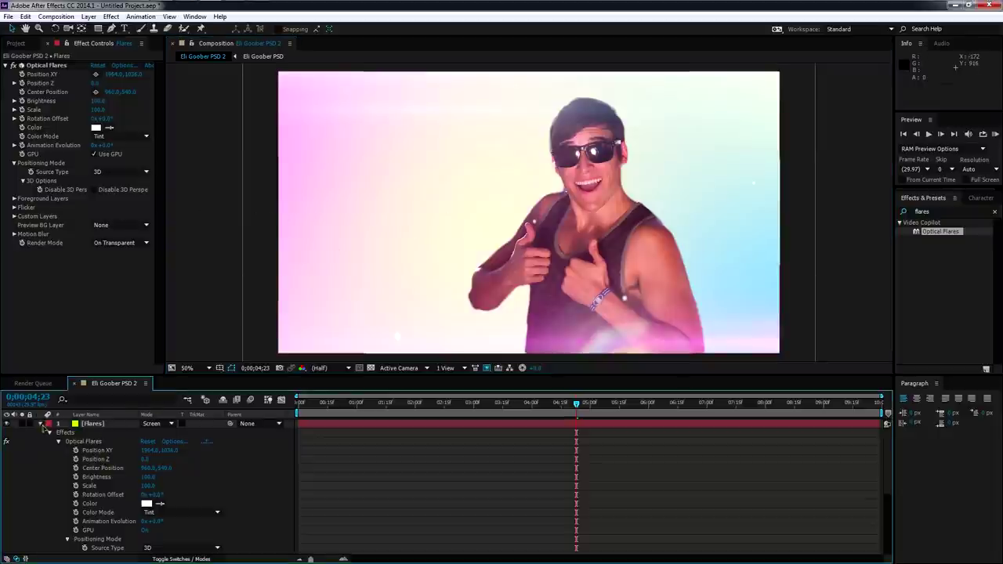
click(41, 423)
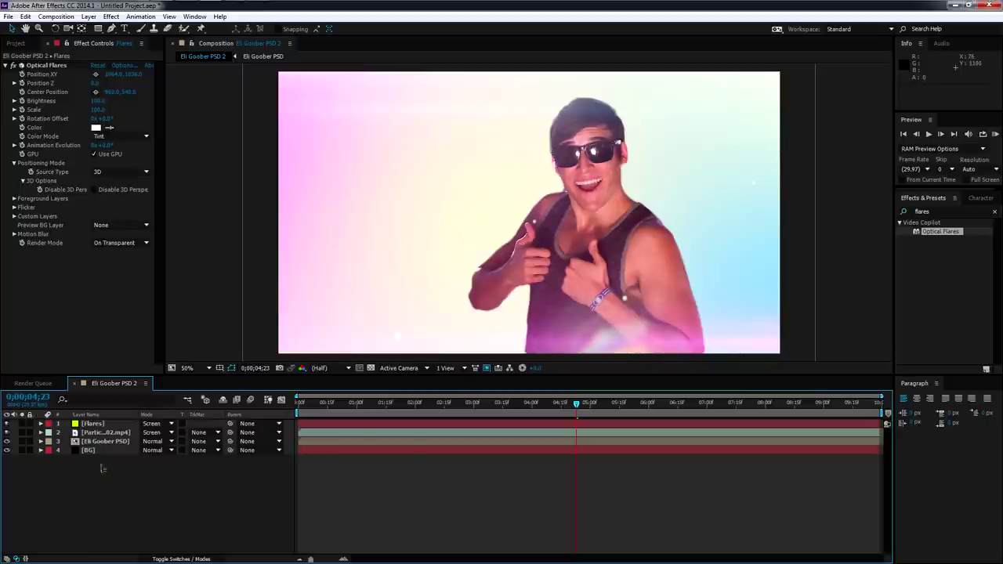
Add a new camera layer named Camera
right_click(102, 479)
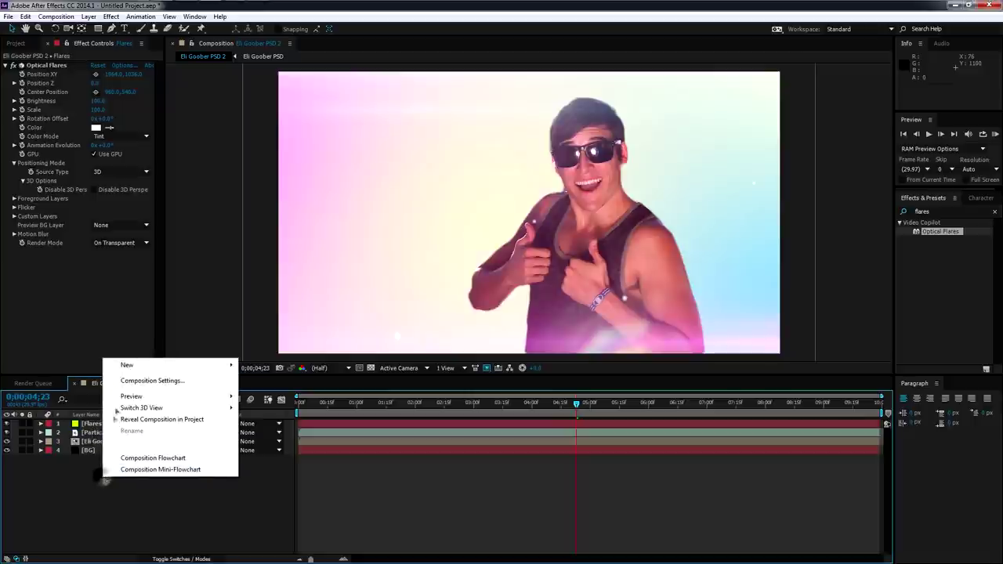
mouse_move(224, 365)
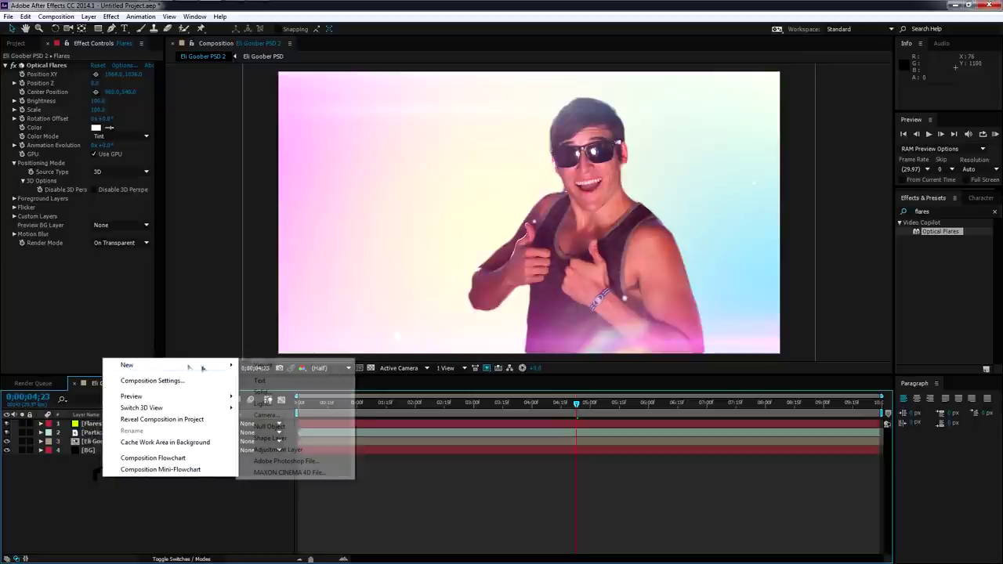
click(269, 415)
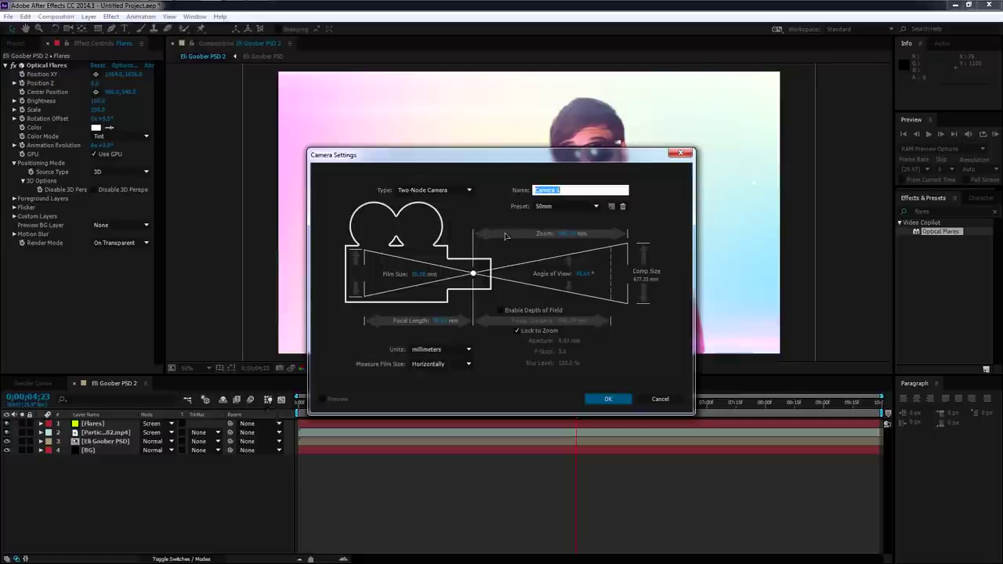
click(566, 190)
key(BackSpace)
key(BackSpace)
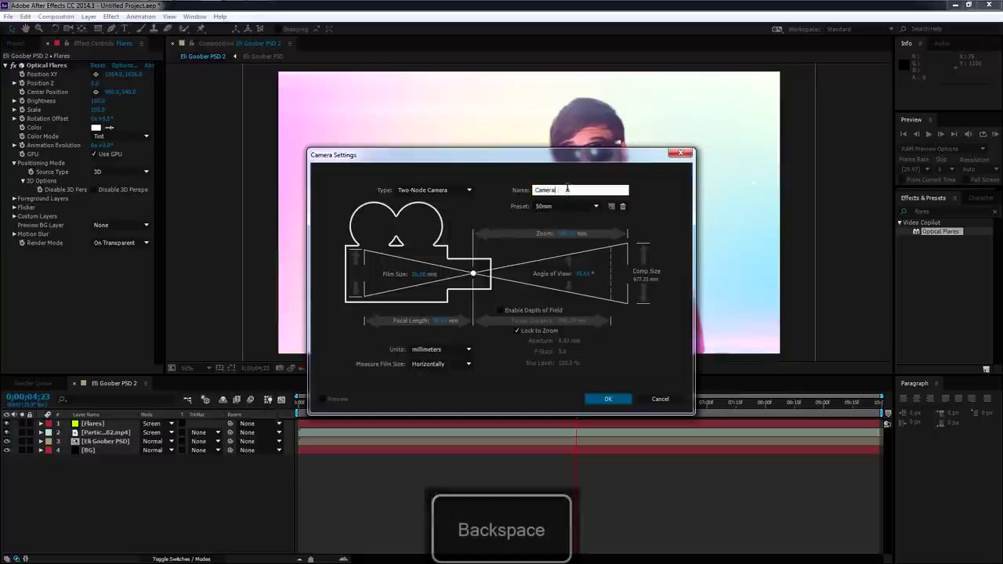
click(608, 399)
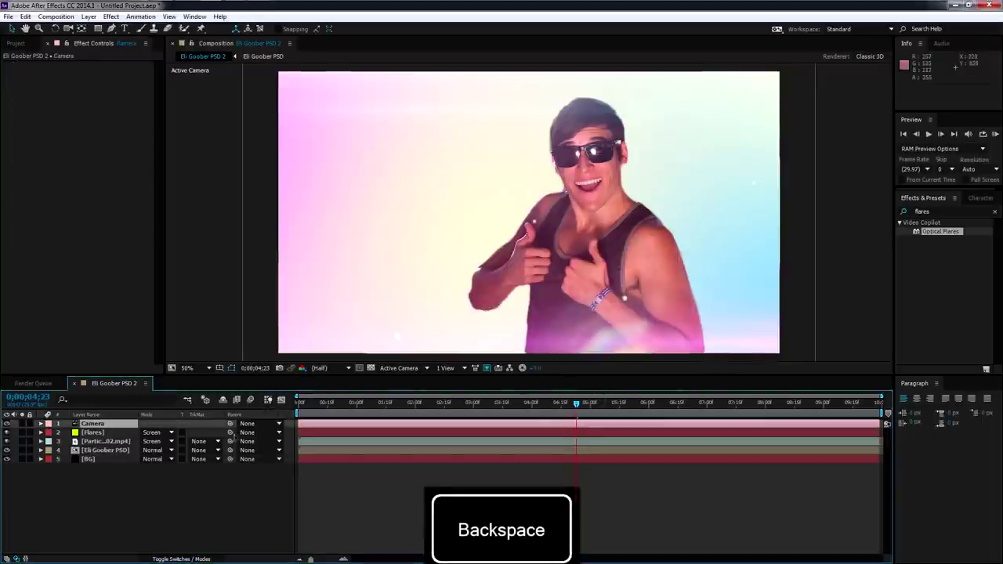
Add a null object renamed Control and show the layer switch columns with F4
right_click(101, 503)
mouse_move(166, 392)
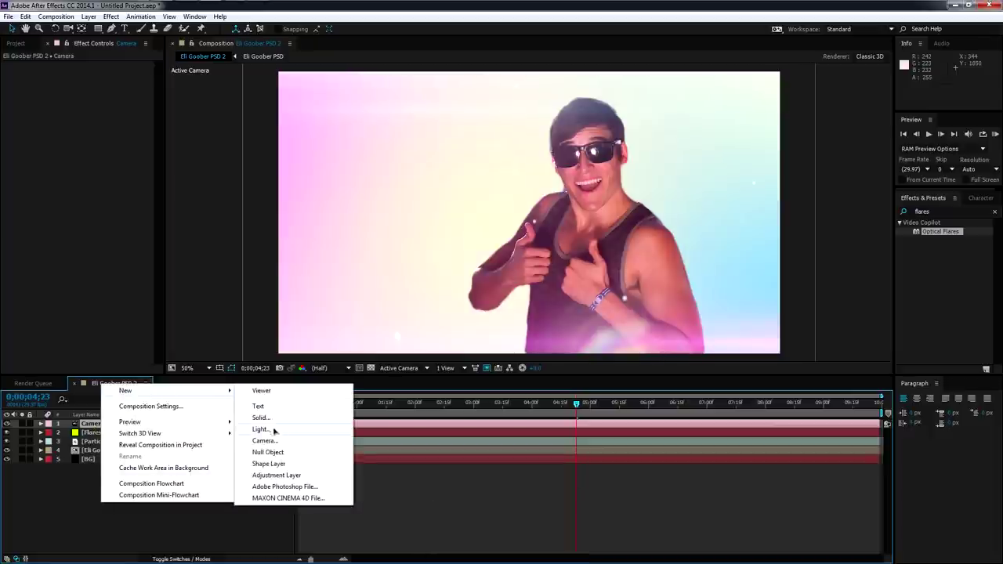
click(266, 452)
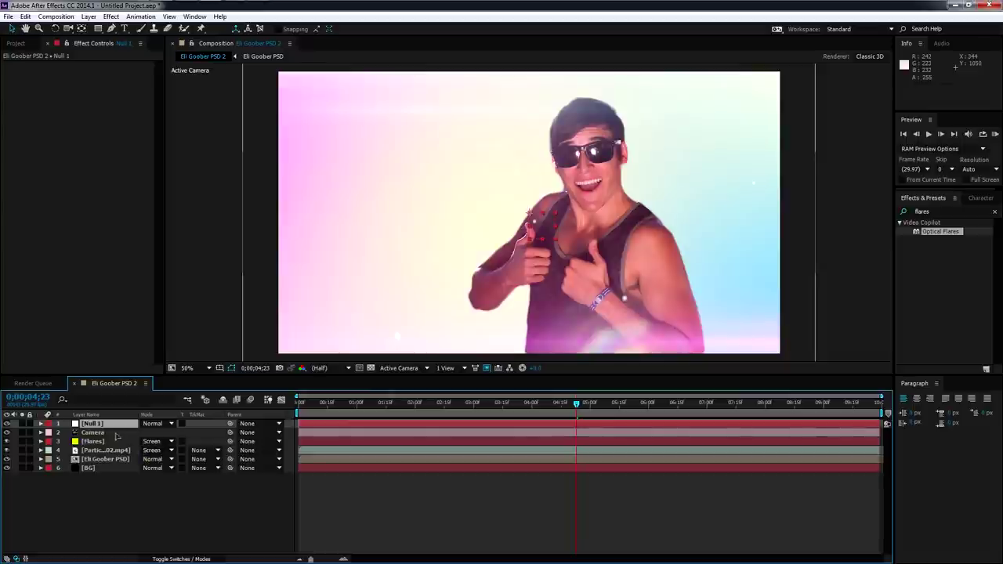
key(Return)
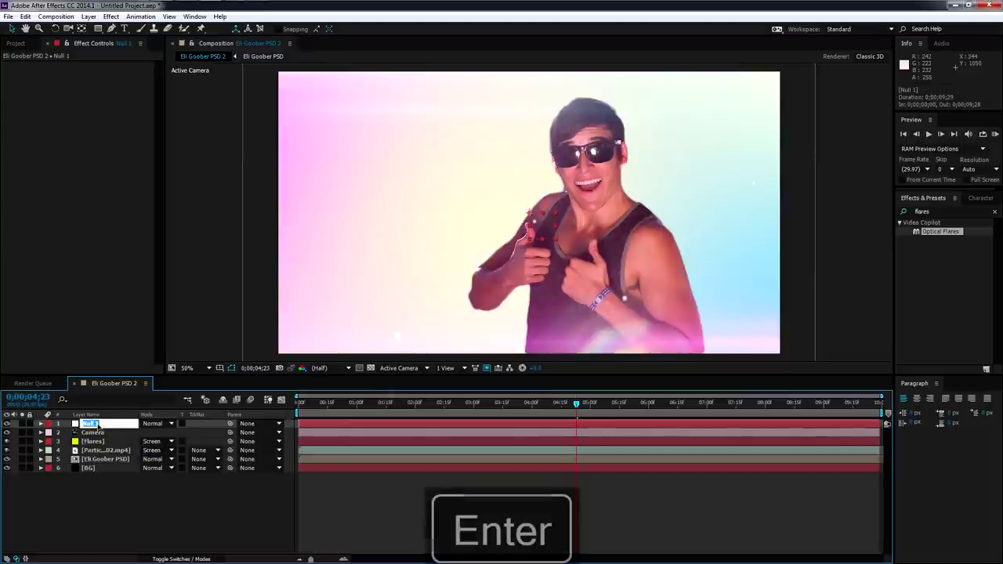
text(Control)
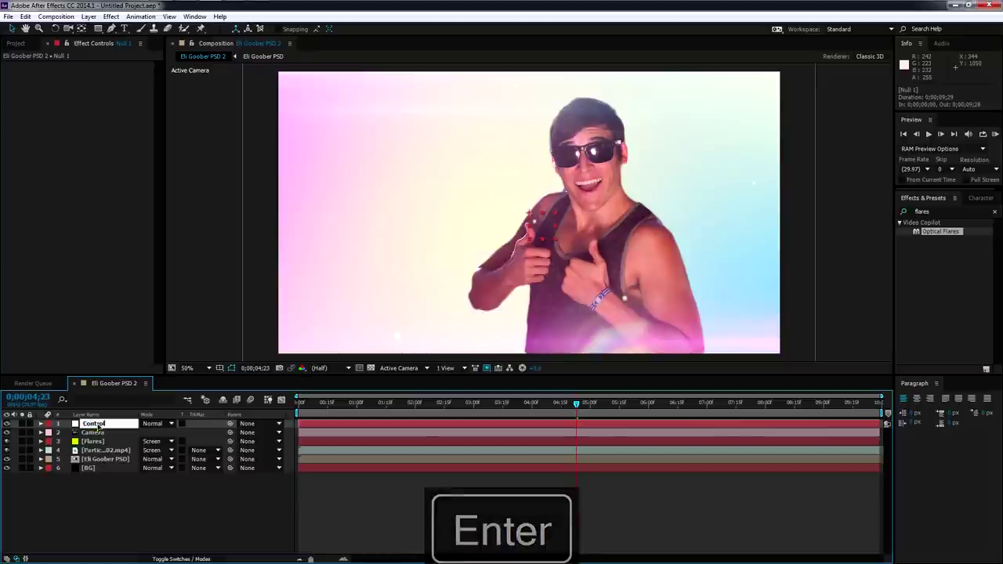
key(Return)
click(93, 424)
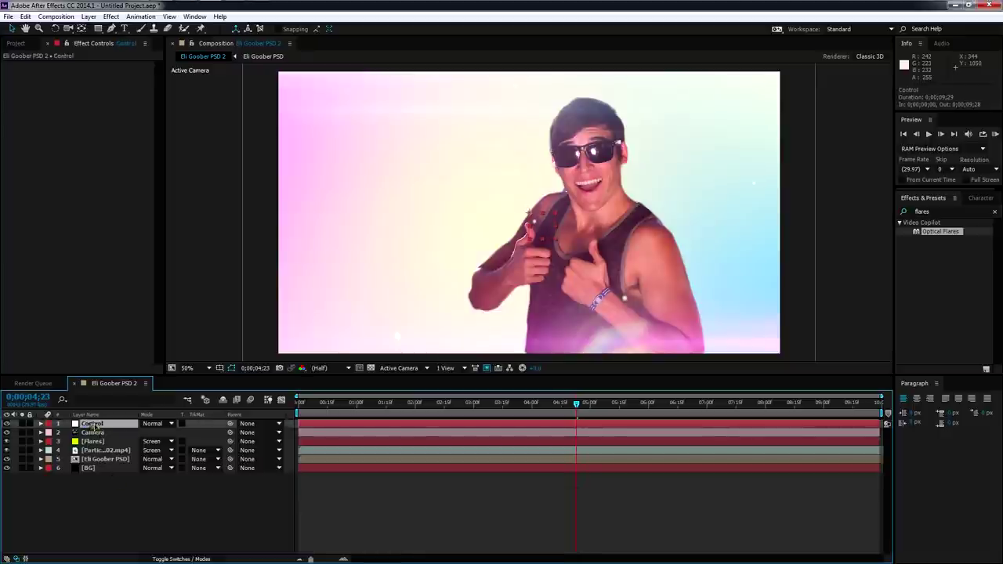
key(F4)
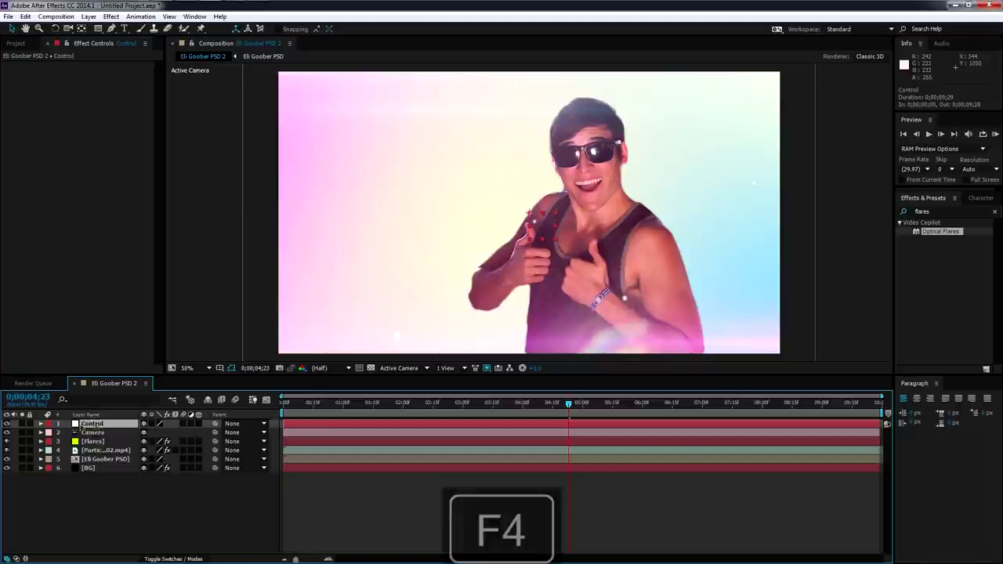
Turn on the 3D Layer switch for the Control, Eli Goober PSD and BG layers
click(198, 424)
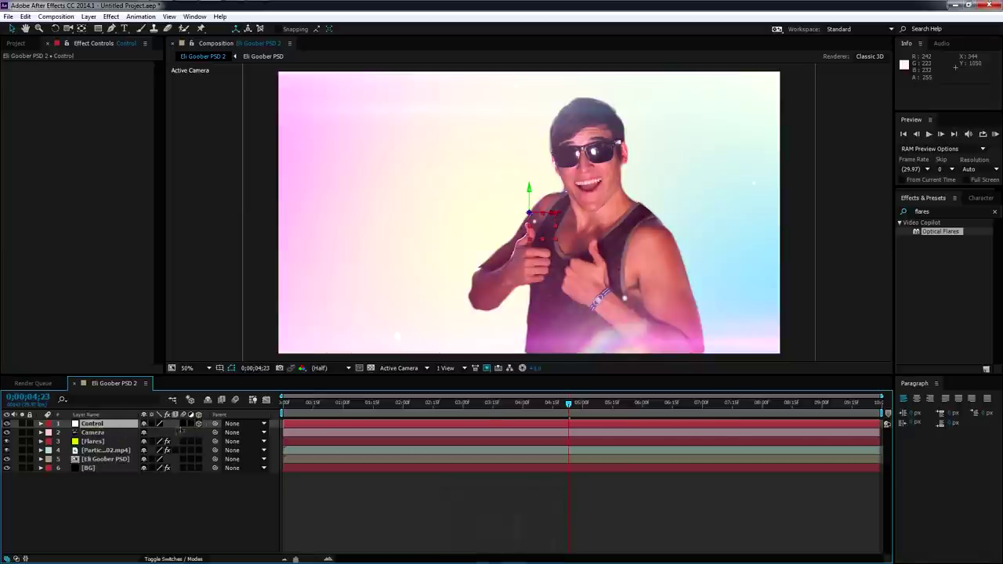
click(106, 452)
click(110, 460)
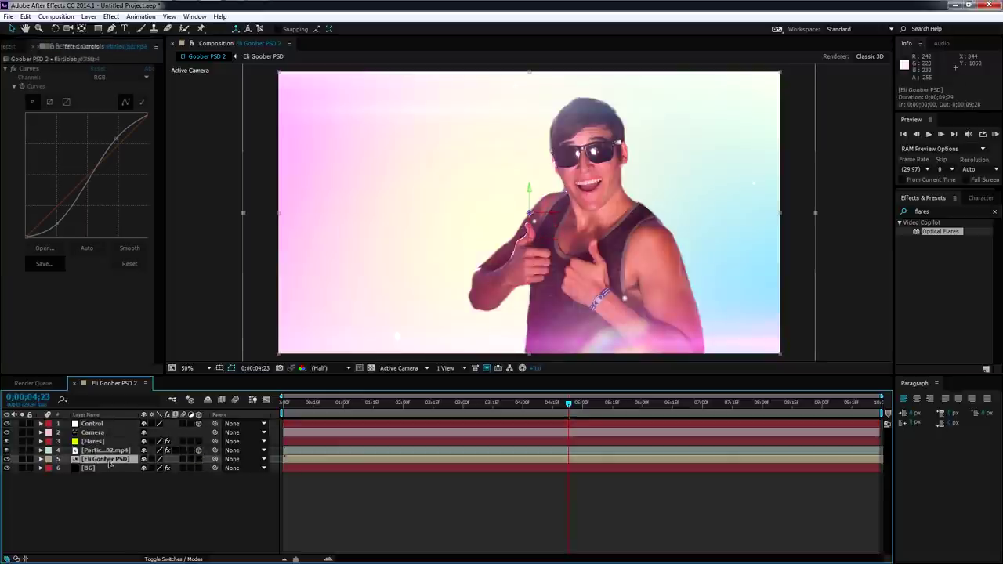
click(198, 459)
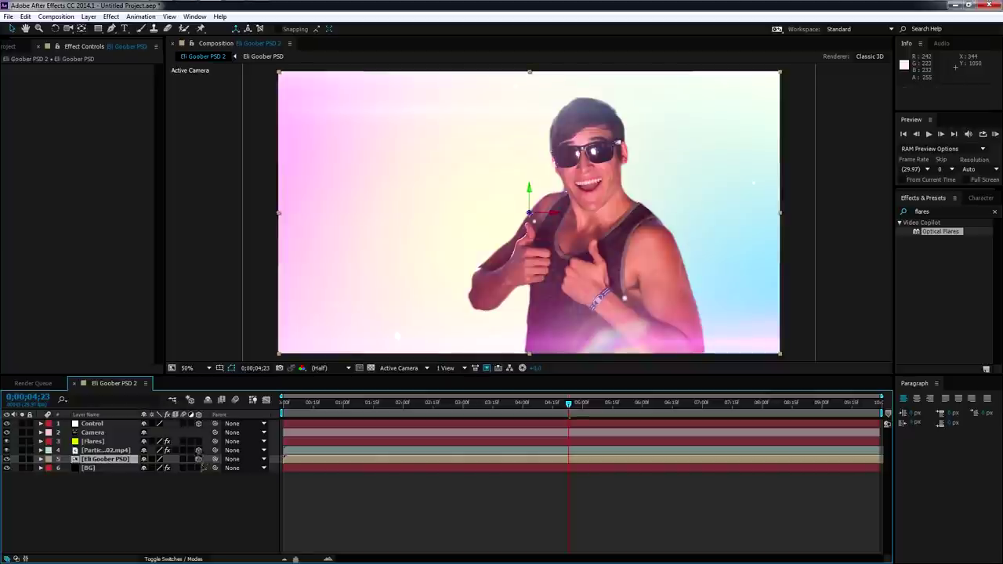
click(198, 468)
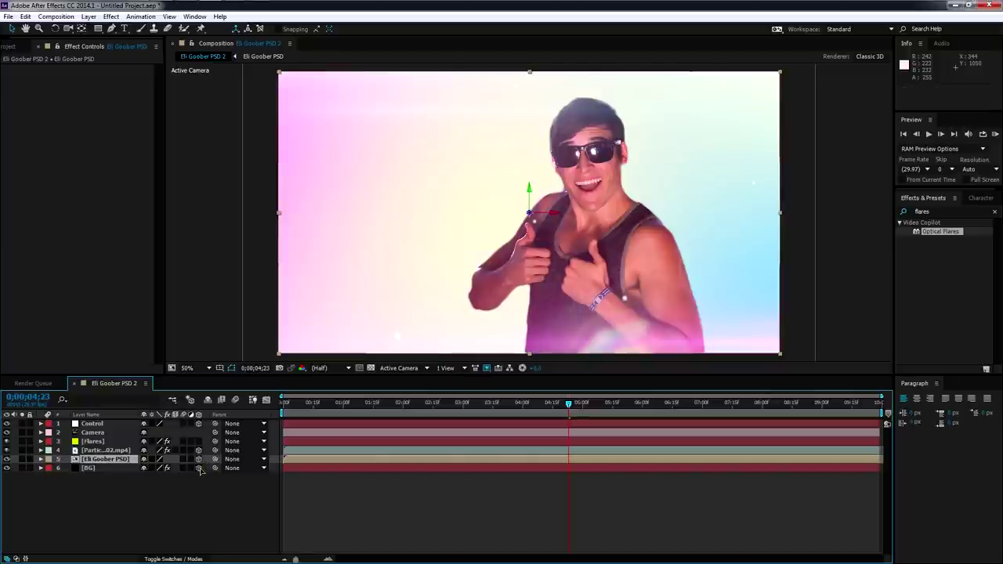
click(92, 432)
click(41, 433)
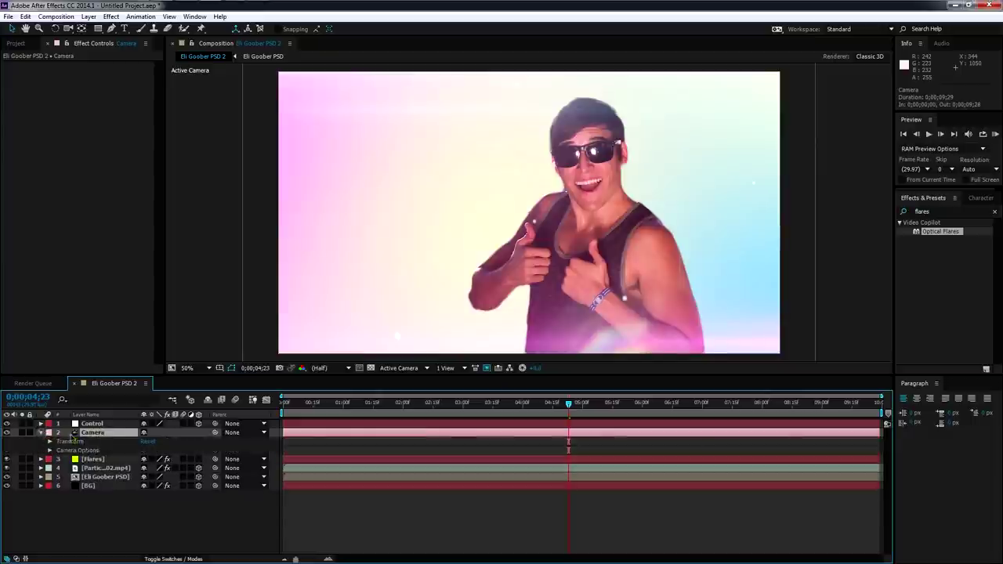
Keyframe the camera Zoom at the start and raise it to 3086.7 around 8 seconds
click(50, 451)
drag(333, 406, 267, 410)
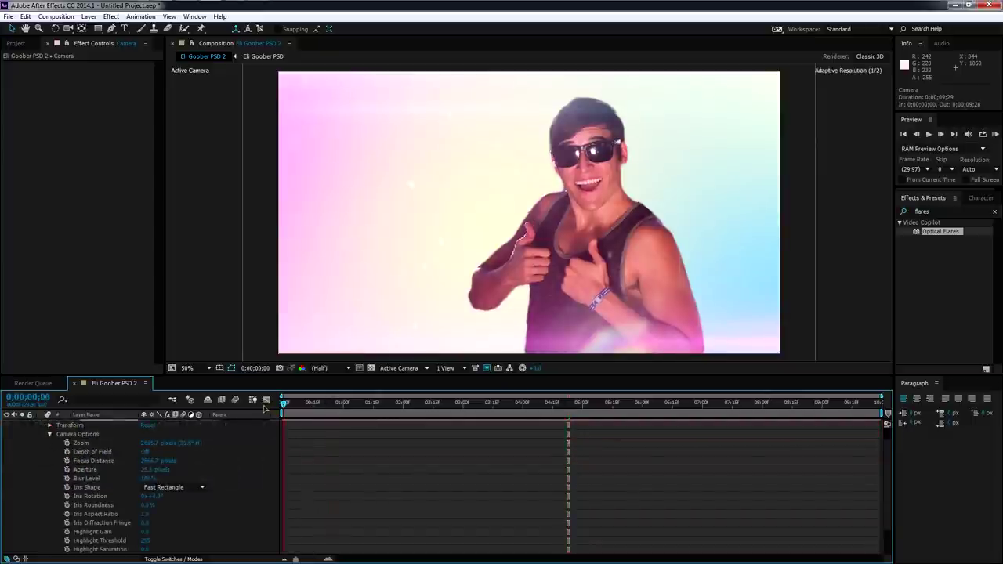
click(67, 442)
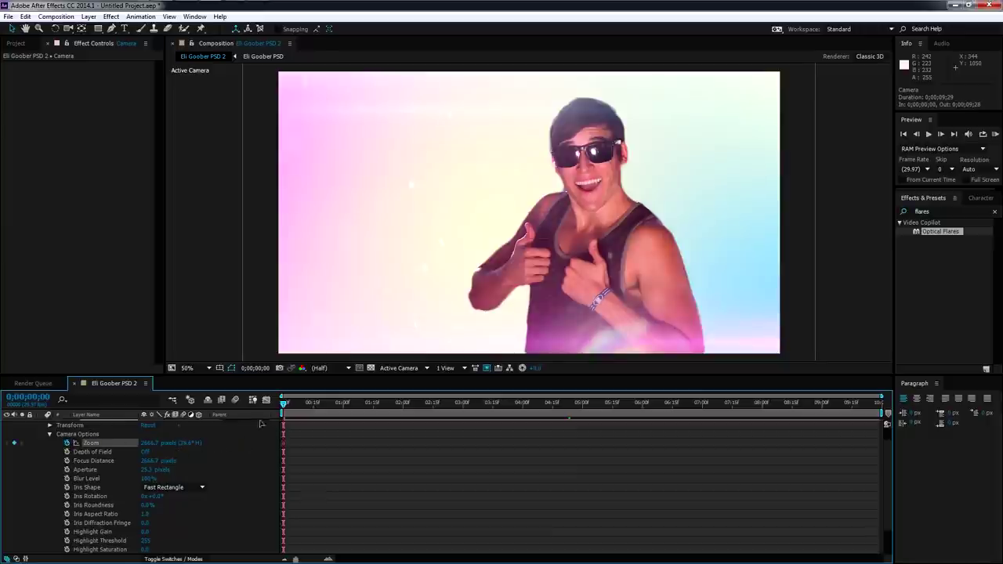
drag(284, 403, 884, 406)
drag(149, 443, 370, 445)
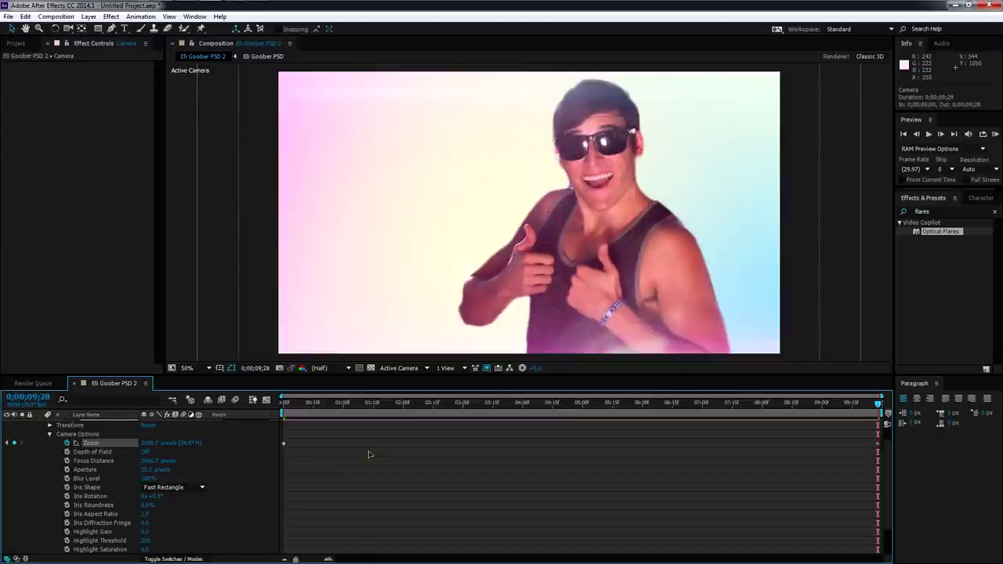
scroll(83, 445, up, 1)
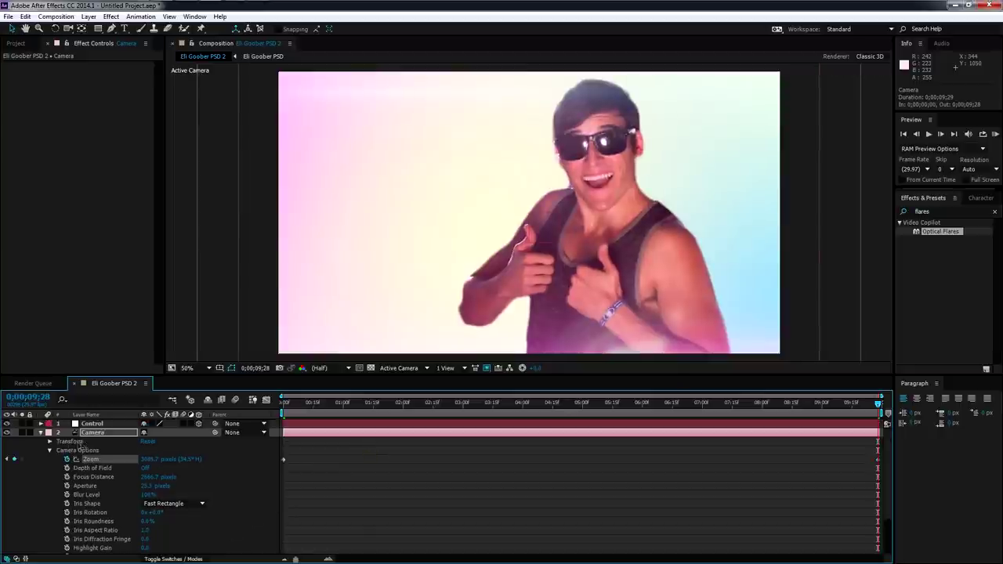
Keyframe the camera Position at the first frame and shift it slightly on the last frame
click(49, 441)
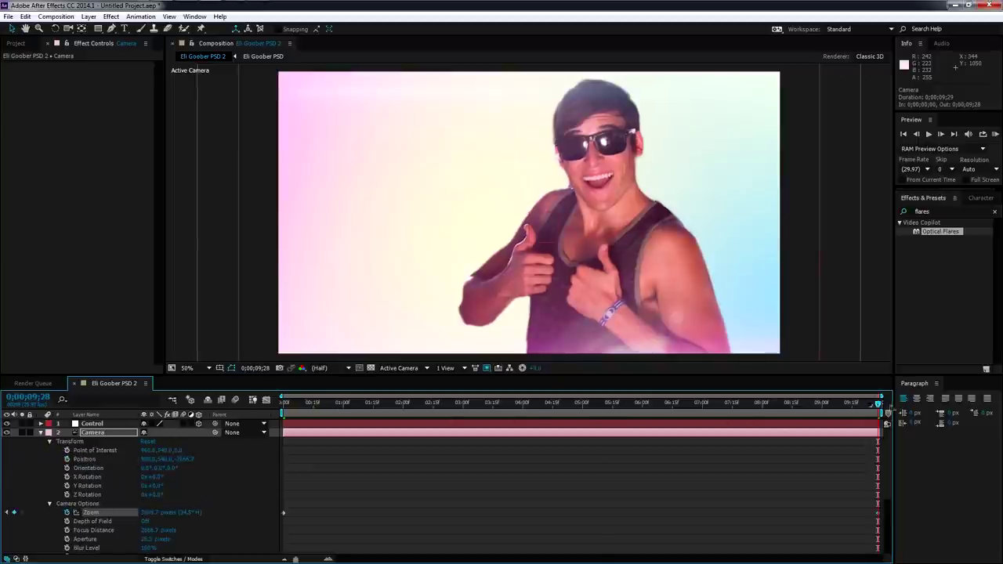
key(Home)
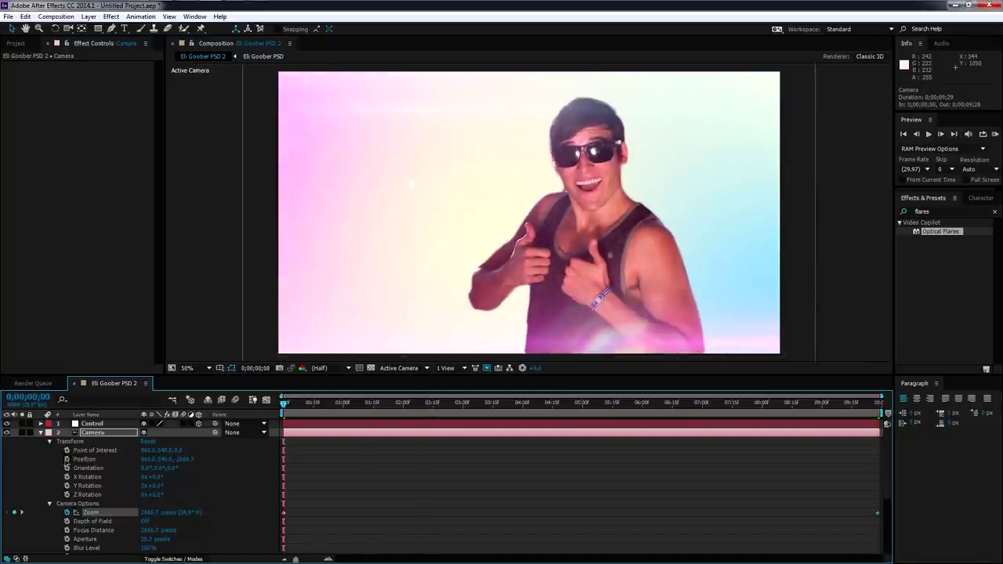
click(67, 459)
key(End)
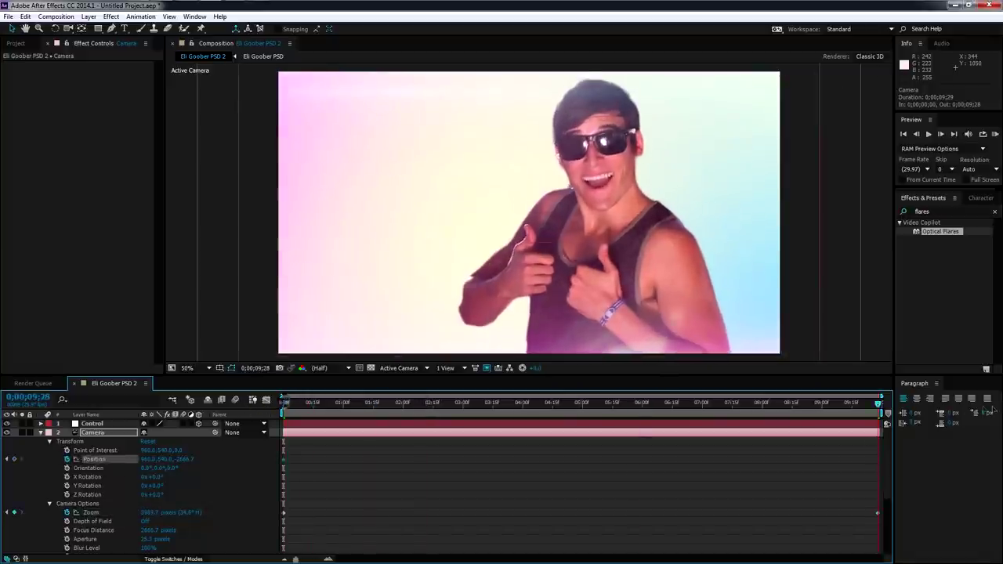
drag(148, 464, 167, 459)
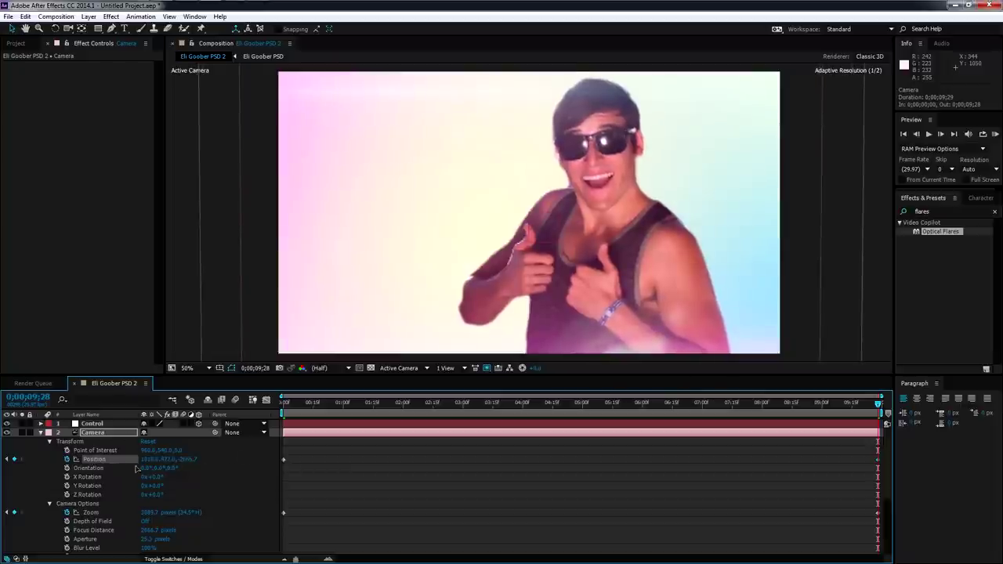
drag(190, 459, 145, 462)
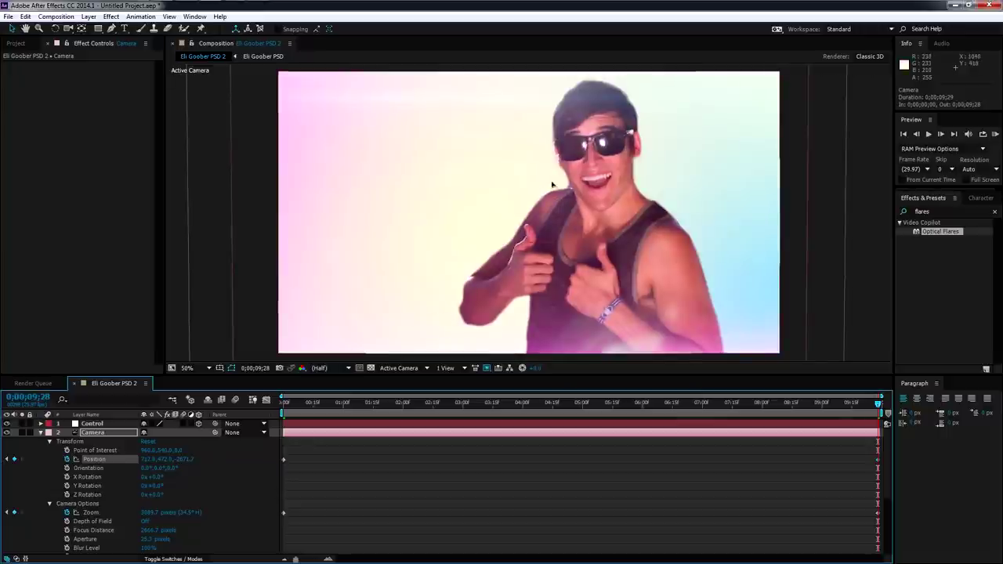
drag(764, 404, 283, 403)
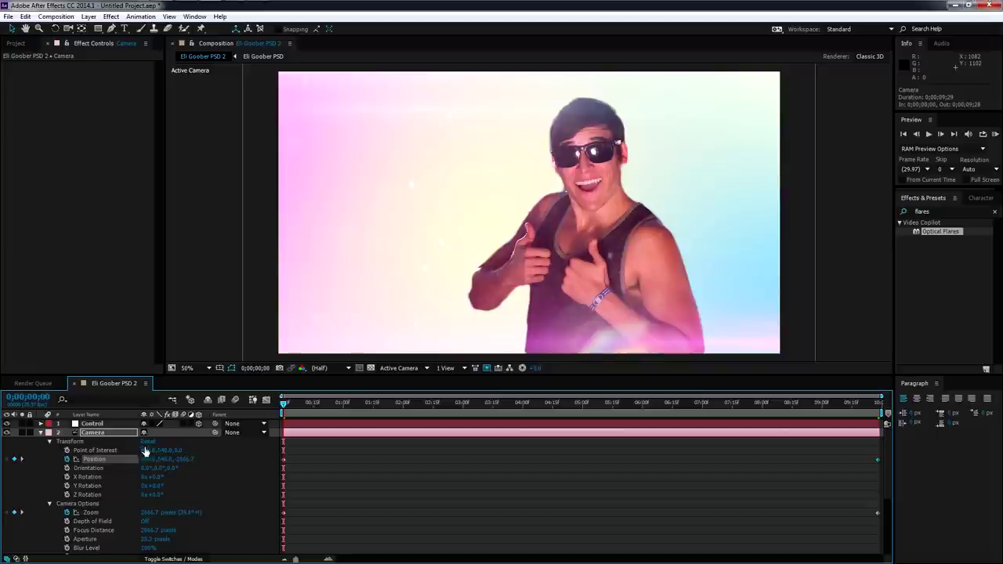
click(96, 470)
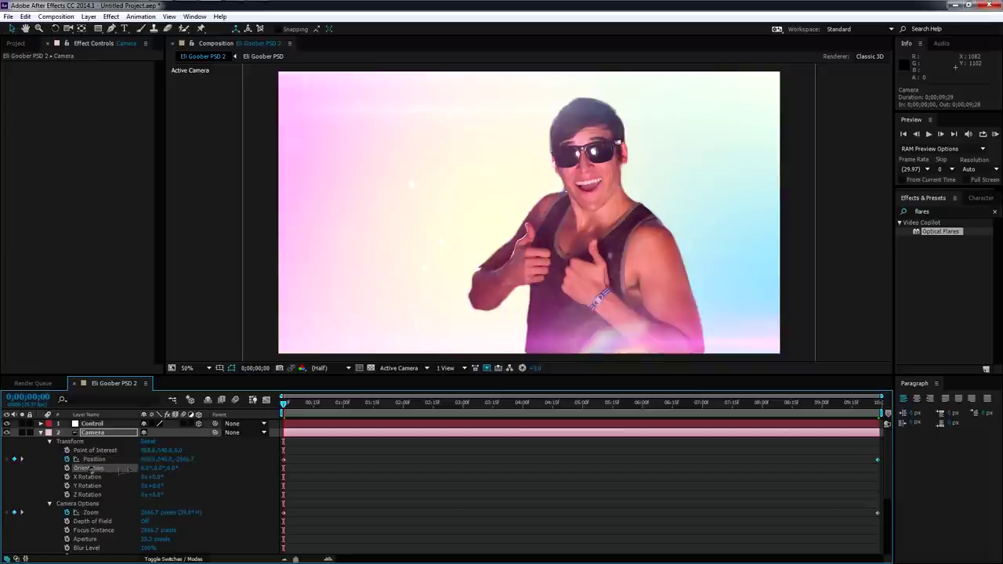
Parent the Camera layer to the Control null and reveal Control's Transform properties
click(41, 432)
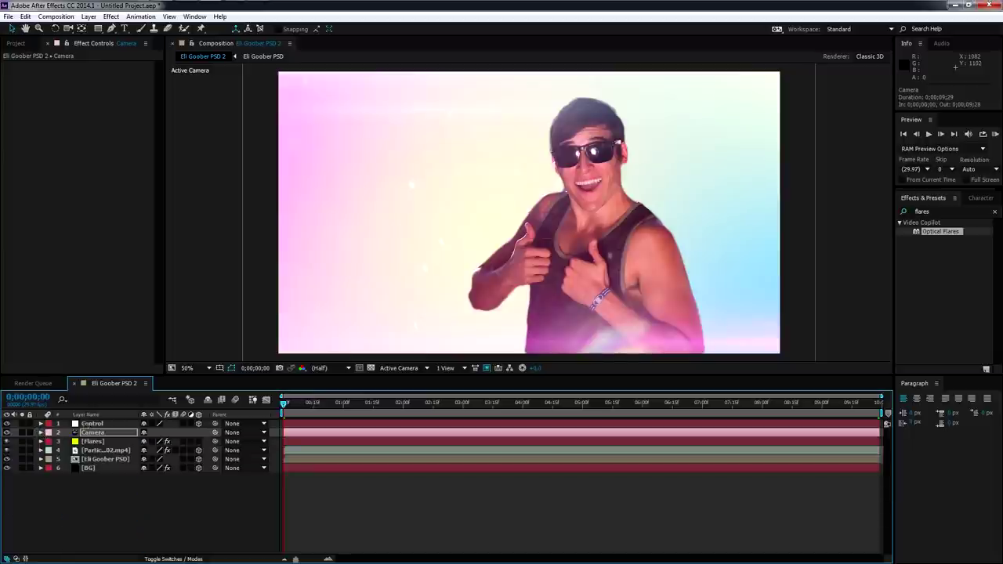
click(92, 423)
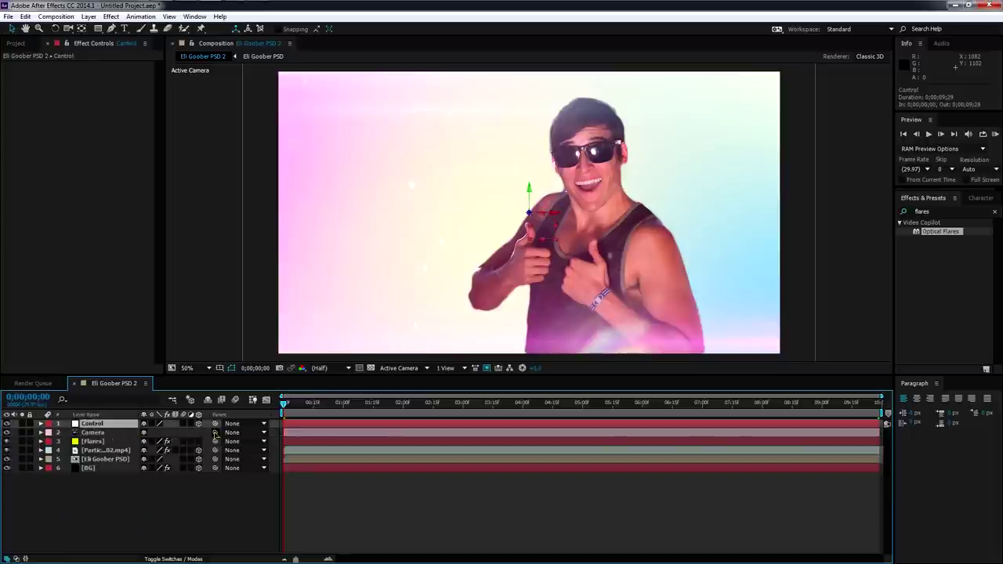
click(92, 433)
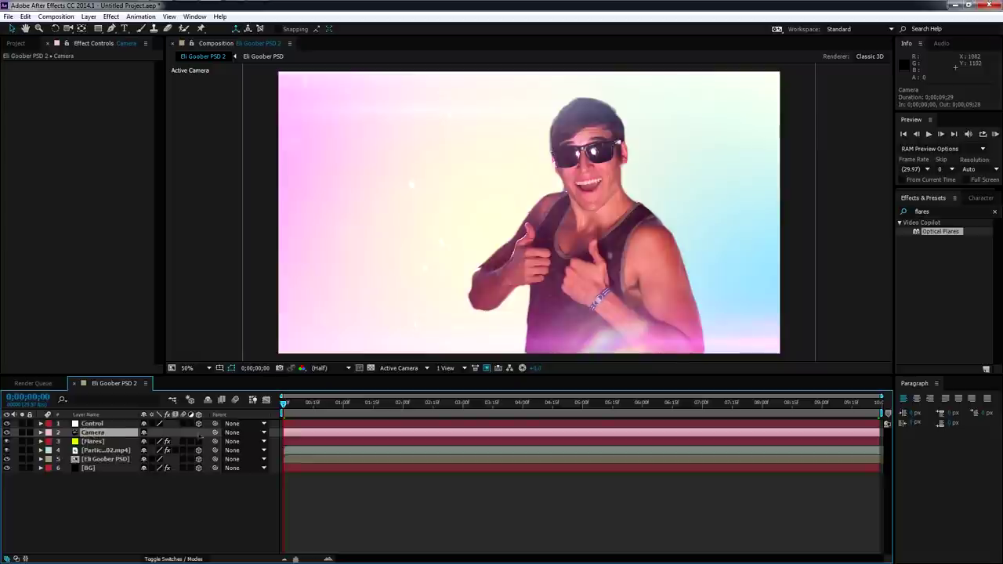
drag(216, 432, 92, 428)
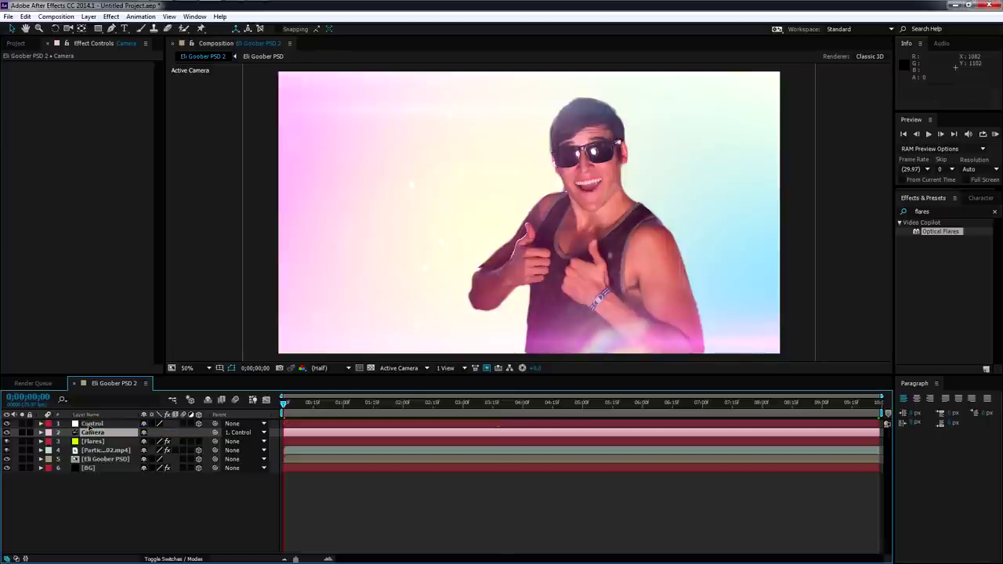
click(40, 423)
click(92, 423)
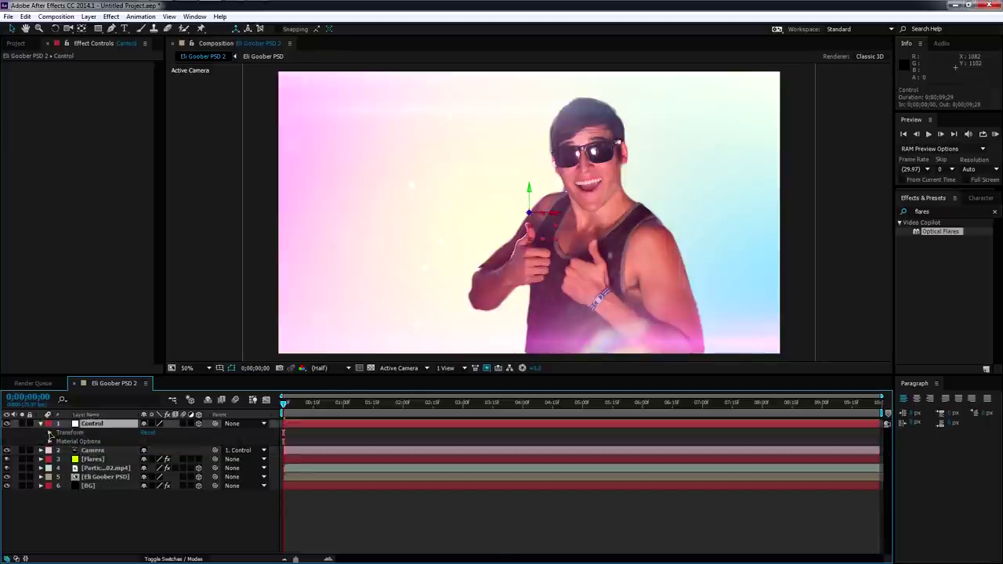
click(49, 433)
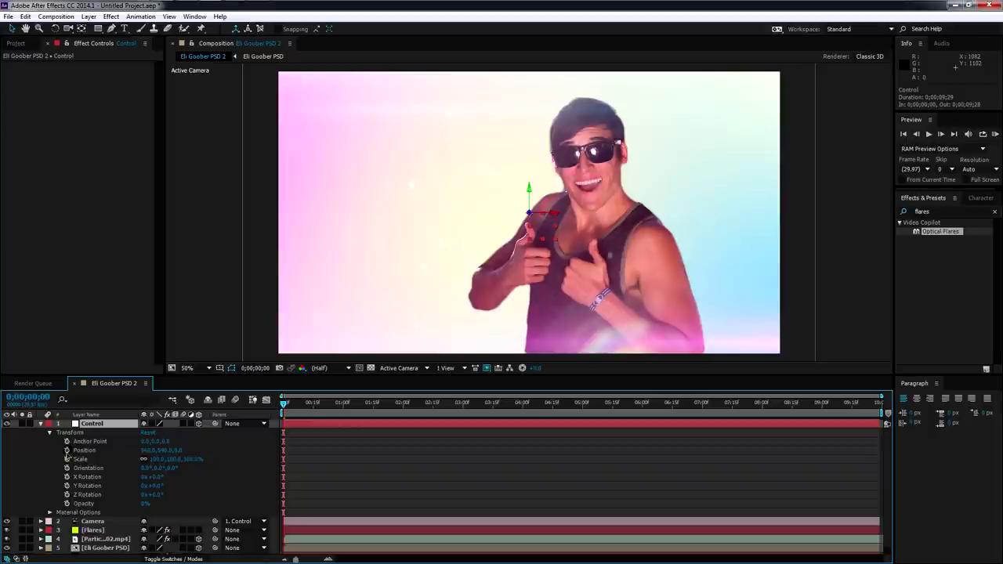
Add a wiggle(1,32) expression to Control's Position and zoom the viewer out to check it
alt+click(66, 451)
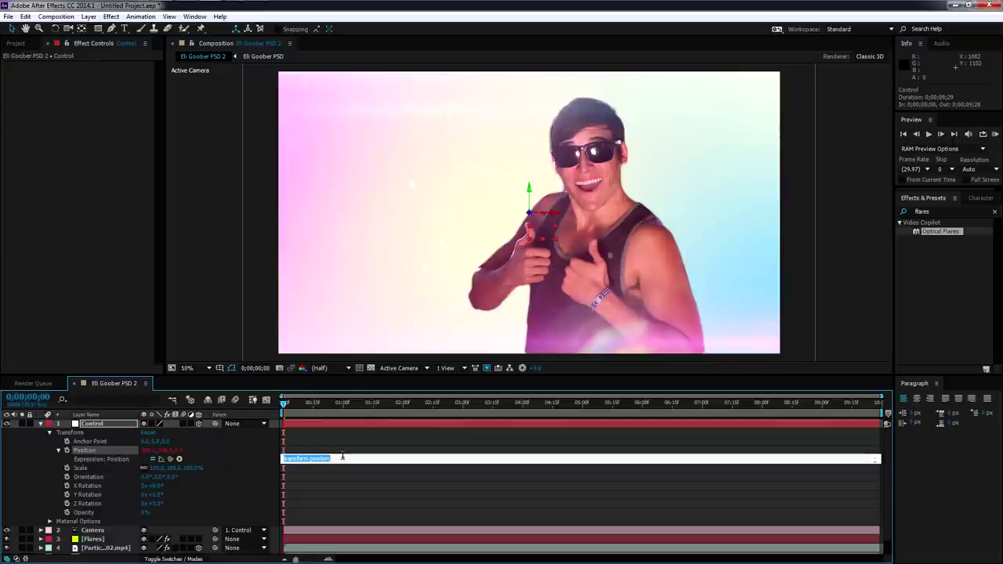
text(wiggle(1,32)
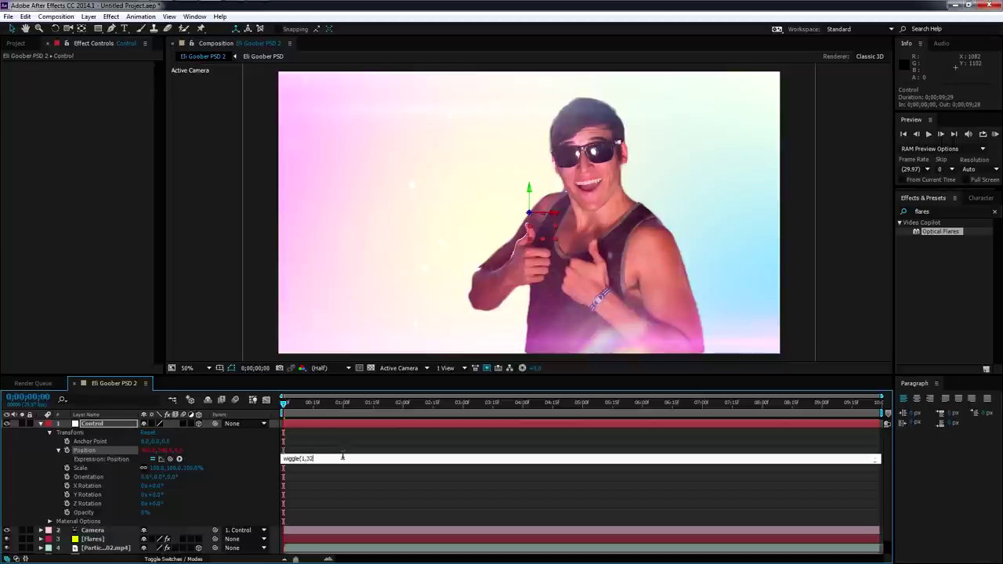
text())
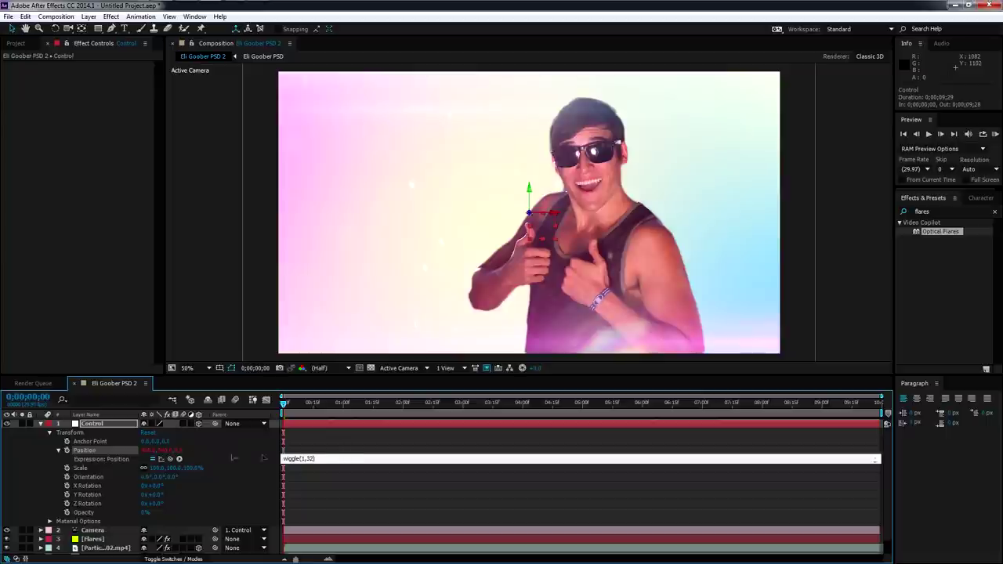
key(KP_Enter)
drag(284, 403, 435, 403)
key(Home)
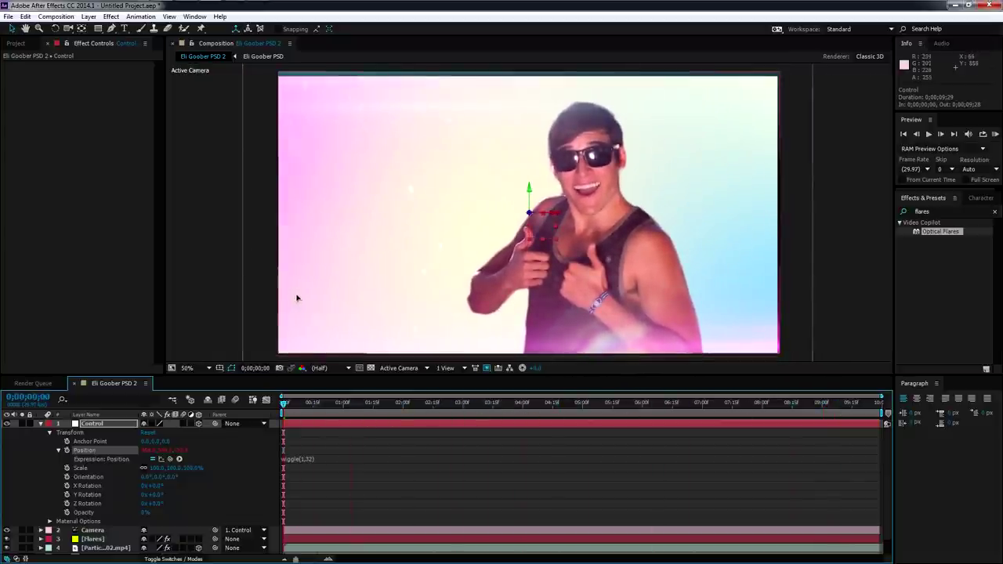
key(comma)
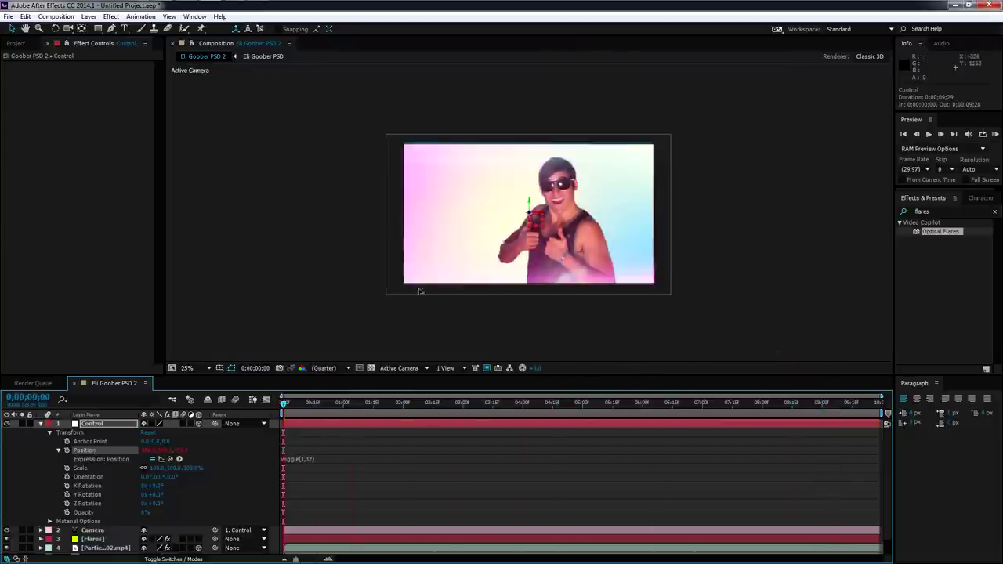
click(41, 424)
Scale the BG layer up to 116.7%, return the viewer to 50%, and RAM-preview the camera shake
click(87, 468)
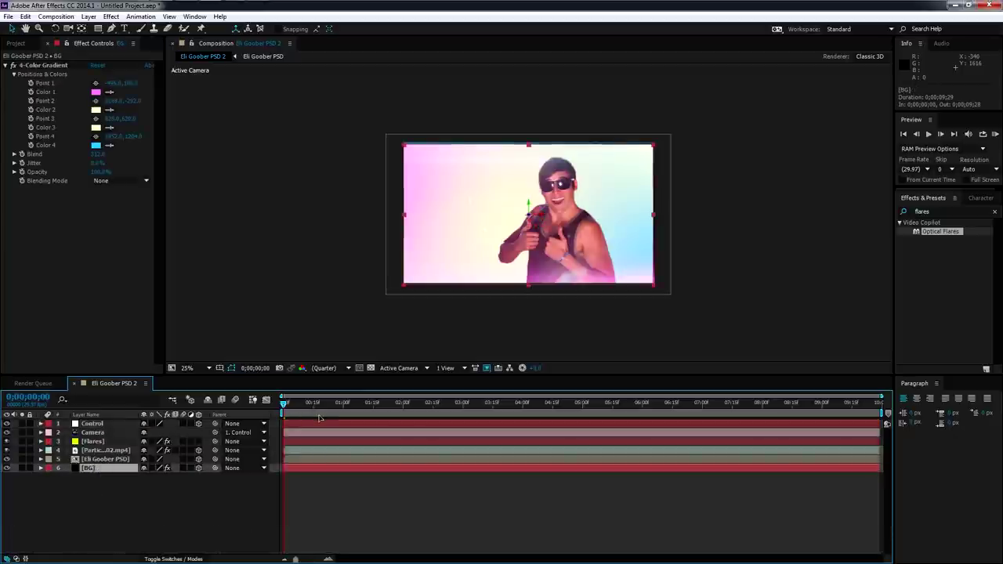
key(s)
drag(654, 285, 675, 304)
key(period)
key(KP_0)
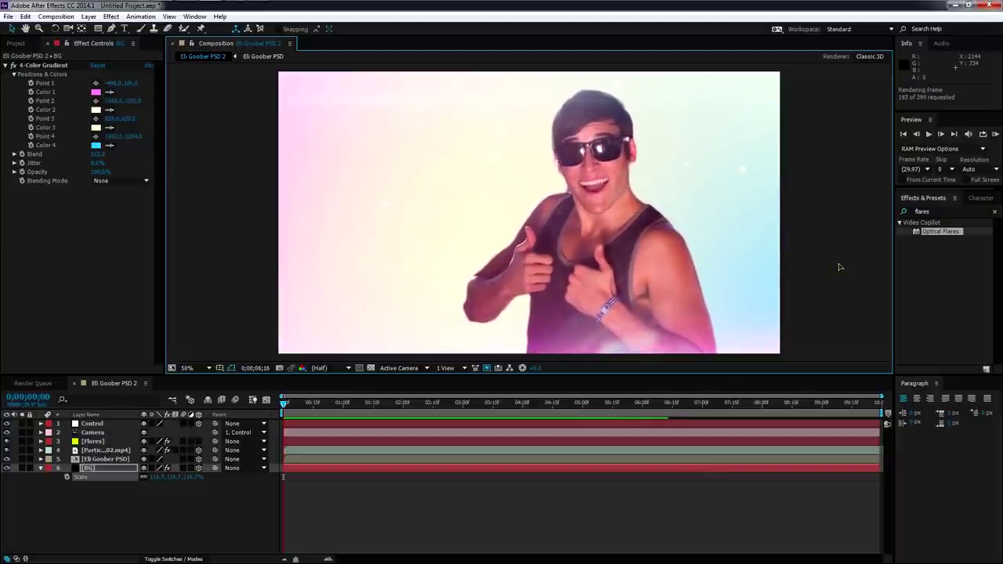
key(space)
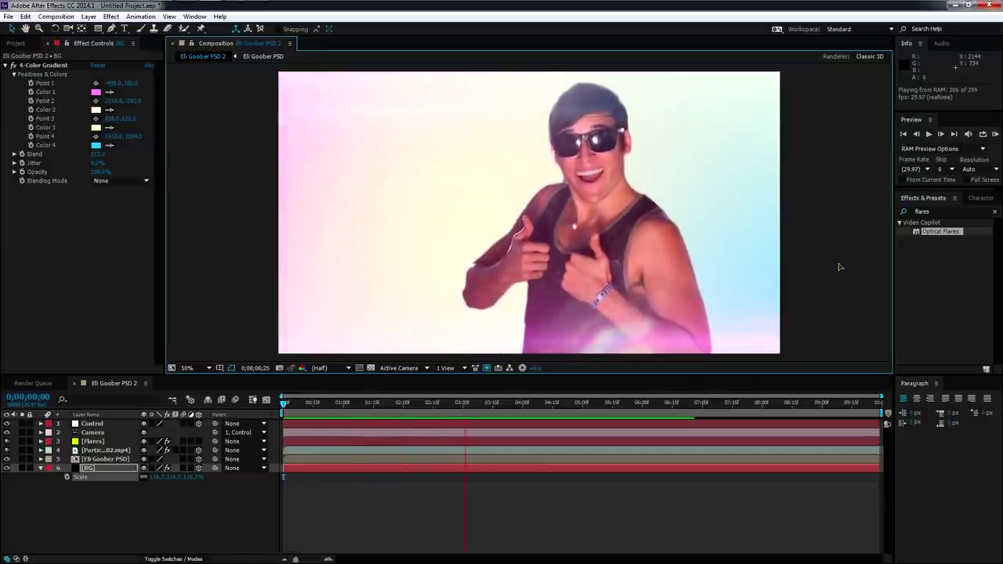
key(space)
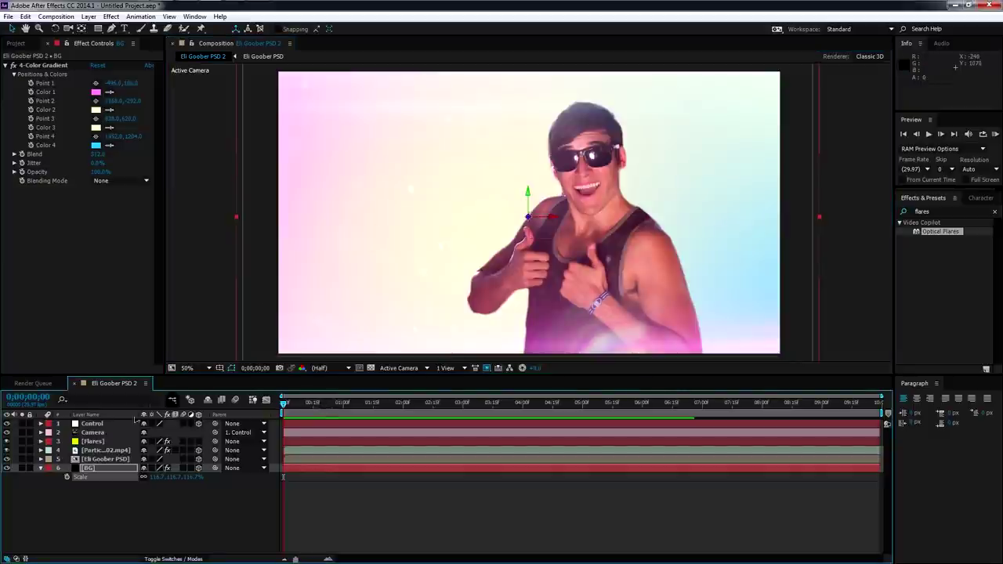
click(92, 442)
Create a new cyan solid layer named Flare 2
right_click(116, 509)
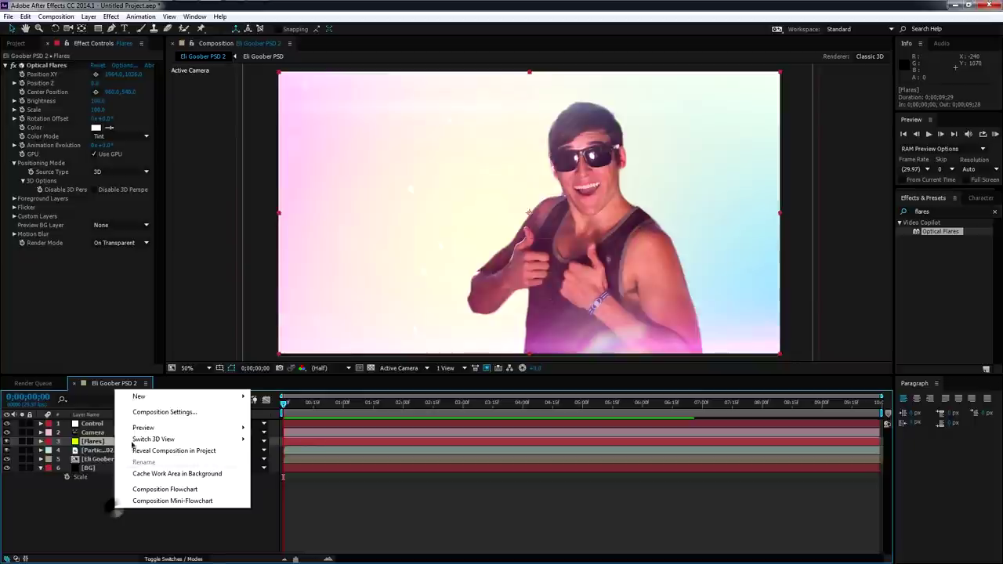
mouse_move(145, 398)
click(270, 424)
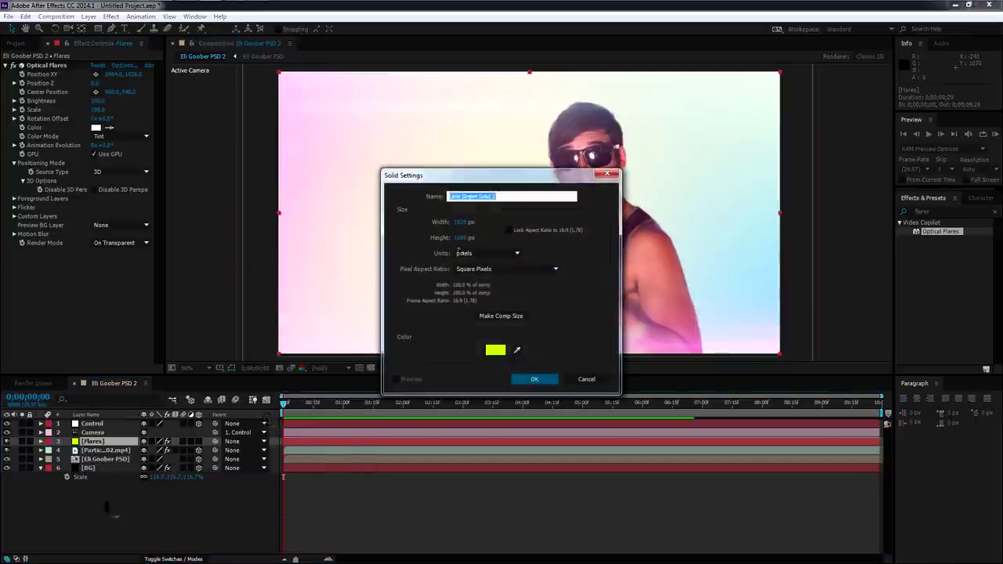
click(496, 350)
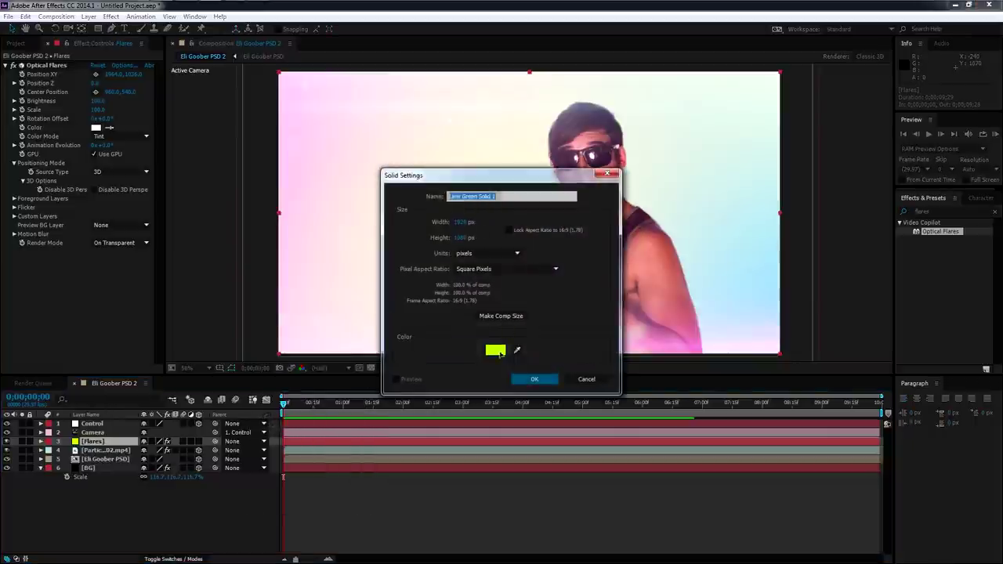
drag(520, 247, 521, 284)
click(605, 222)
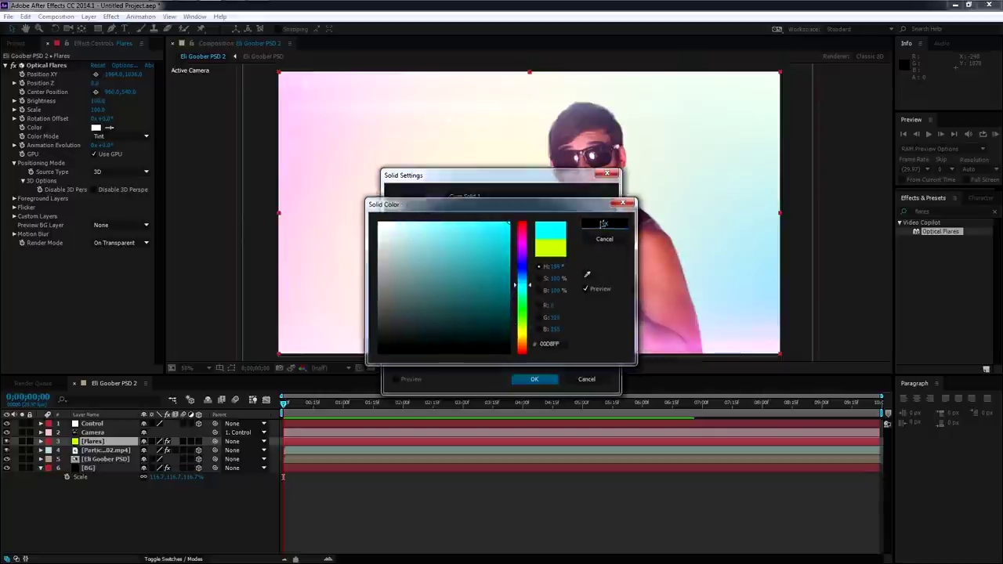
drag(511, 198, 449, 196)
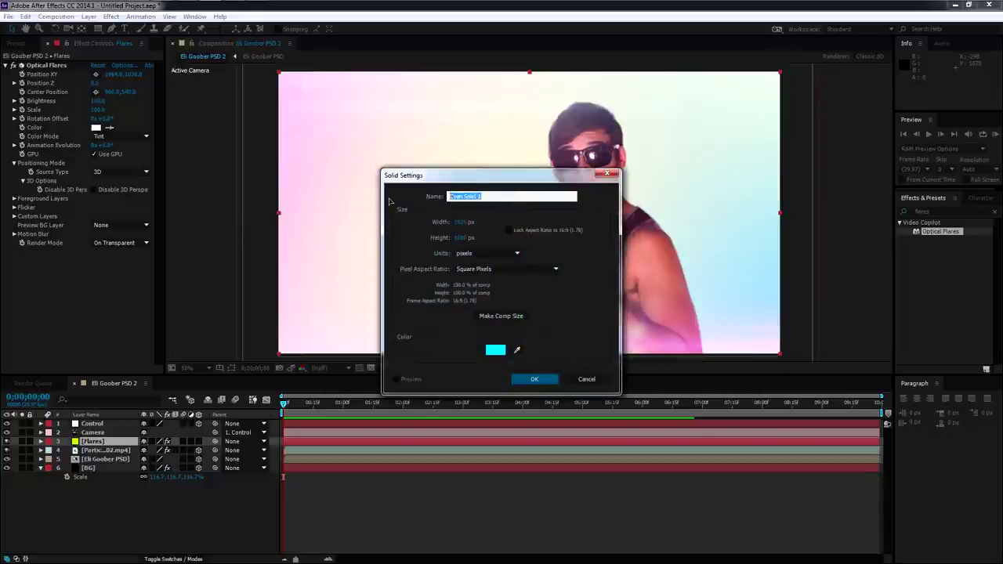
text(Flare 2)
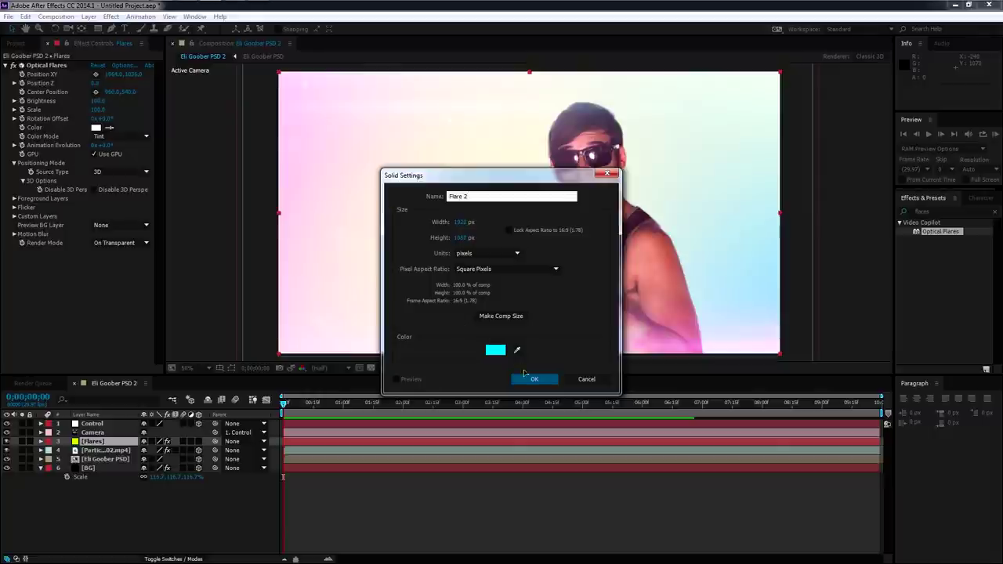
click(525, 376)
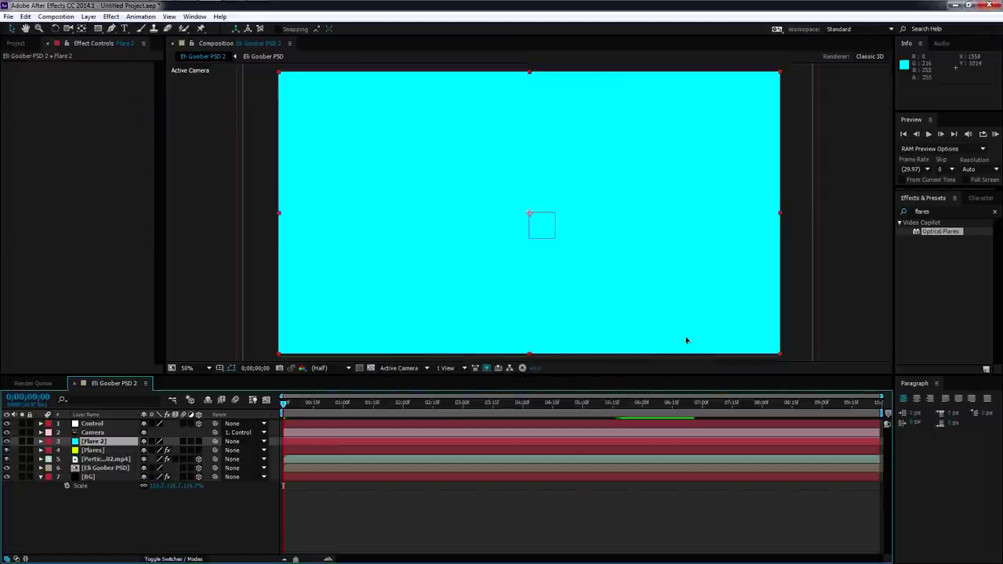
Apply Optical Flares to Flare 2 with its light at the top-right corner
drag(937, 235, 604, 245)
drag(429, 156, 782, 89)
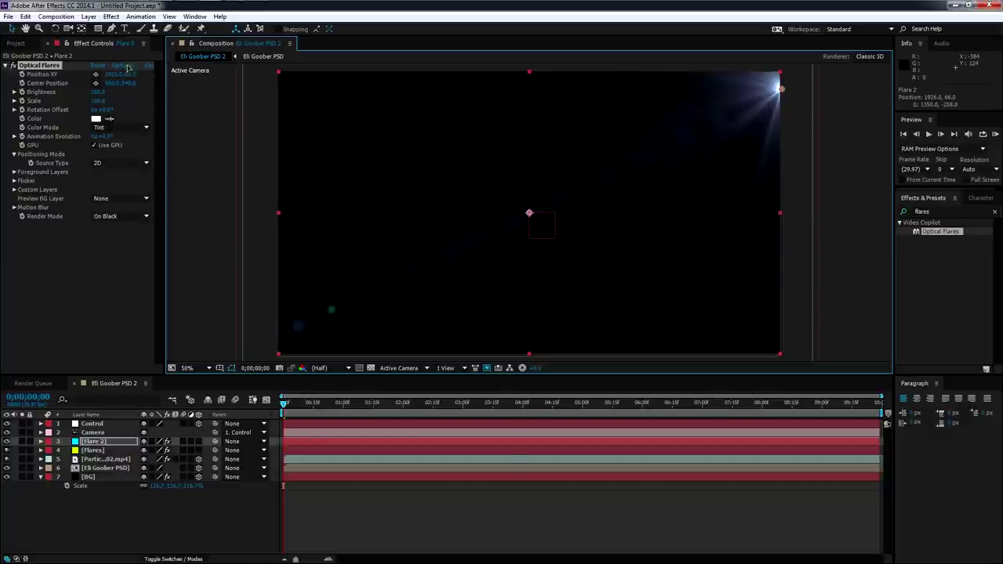
click(125, 65)
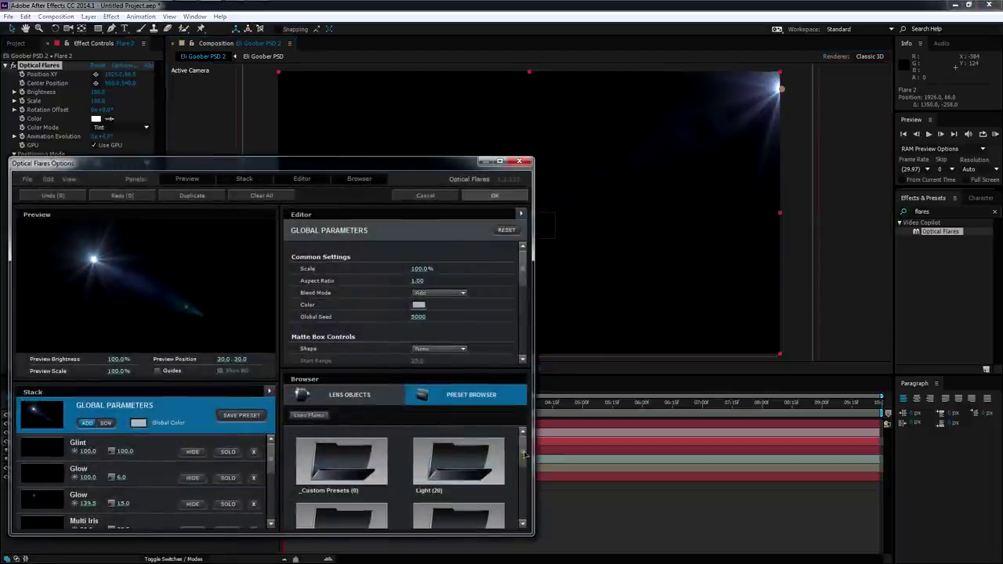
Load the Scorch preset from Pro Presets 2, place its preview flare top-right, and apply
scroll(471, 470, down, 3)
double_click(360, 502)
drag(523, 449, 520, 484)
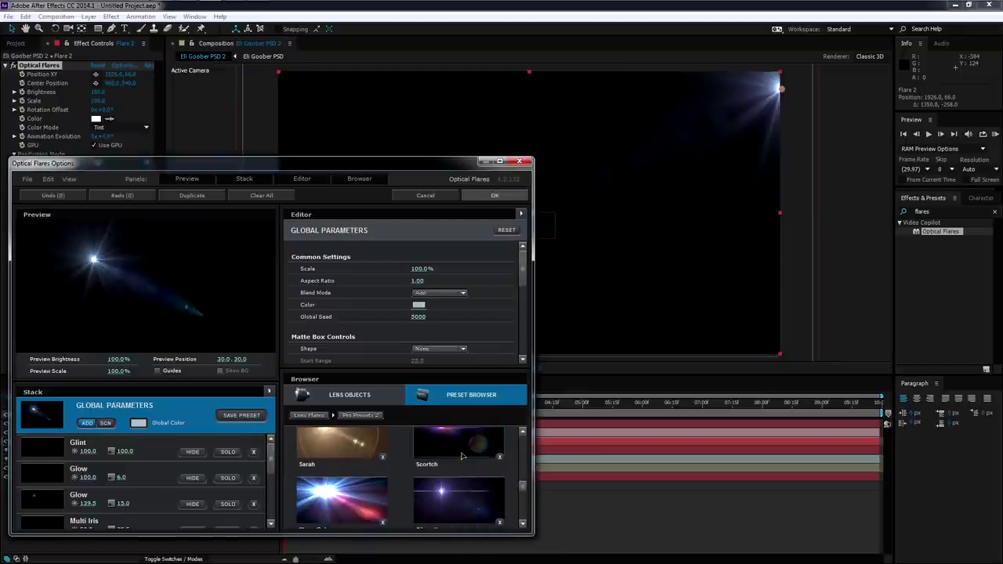
click(462, 455)
drag(128, 264, 276, 242)
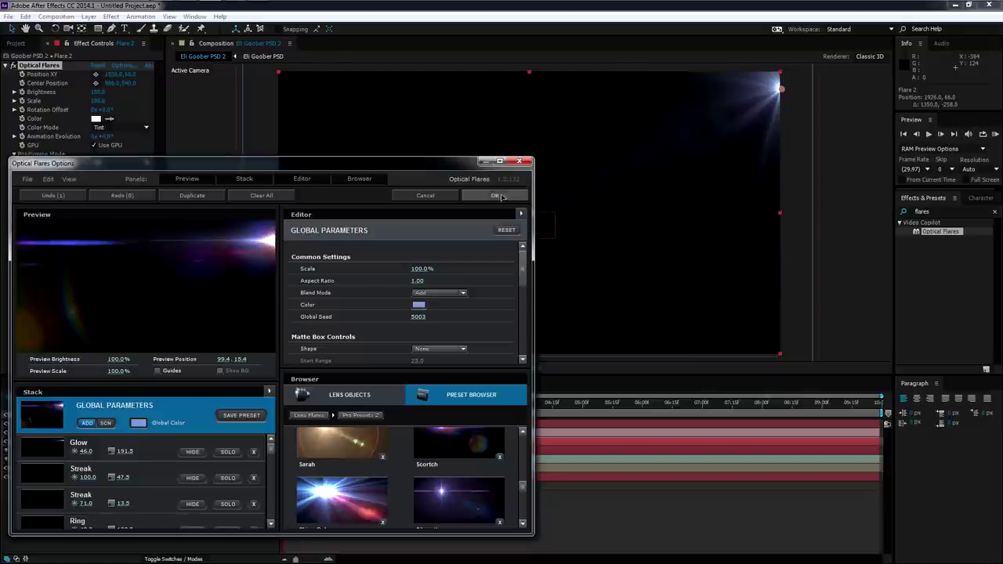
click(496, 195)
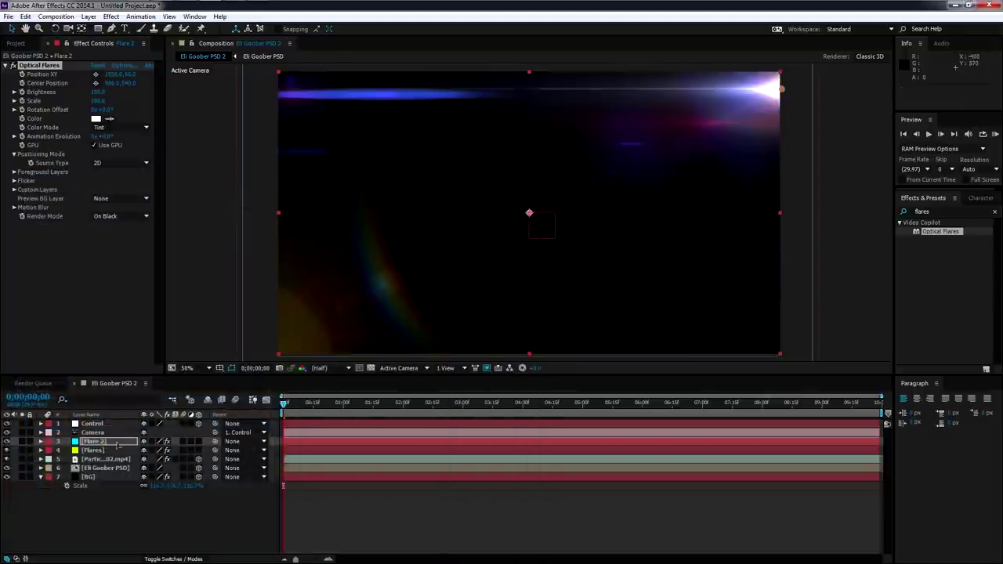
Hide the Multi Iris element in the flare's Options settings
click(128, 67)
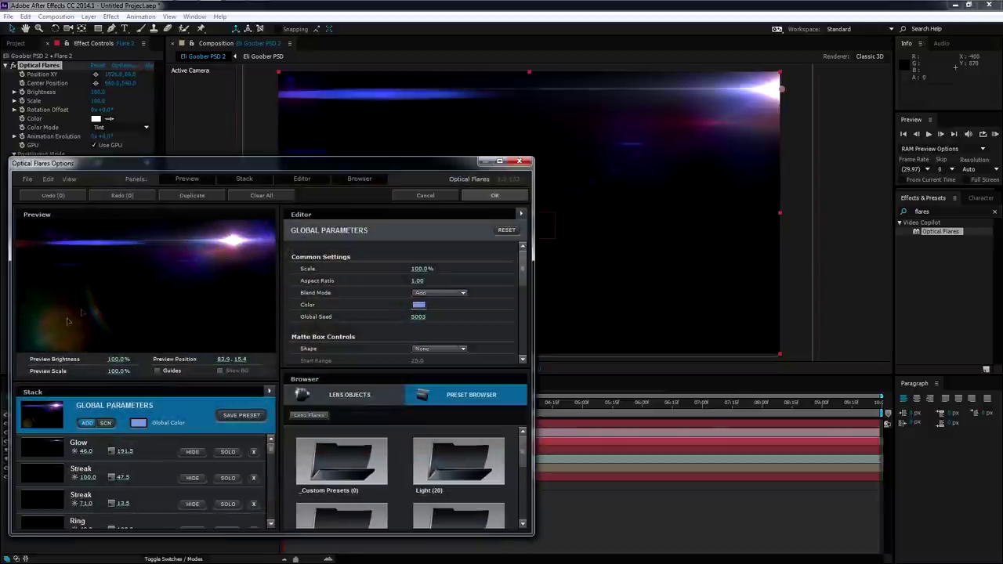
drag(273, 453, 273, 477)
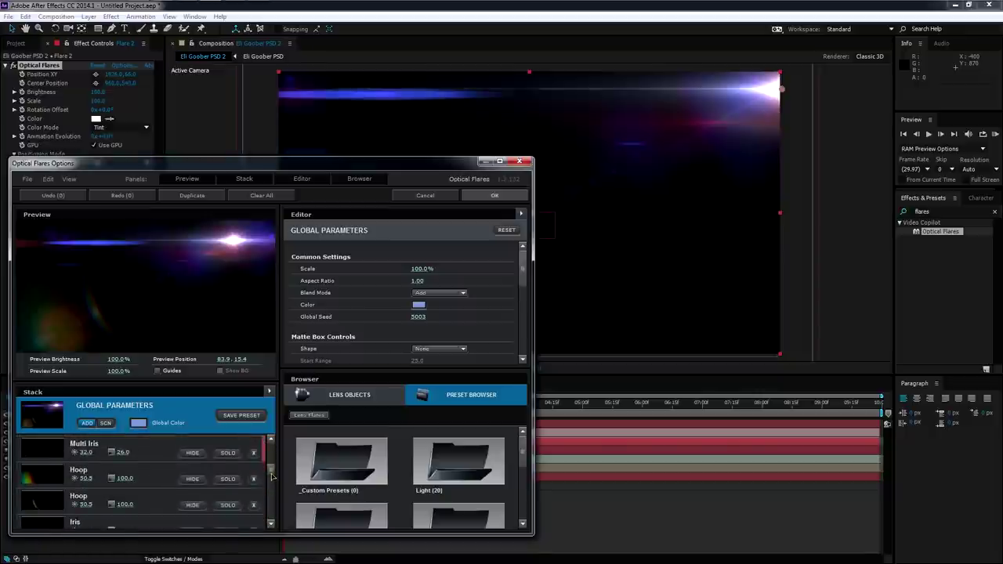
click(193, 453)
click(495, 195)
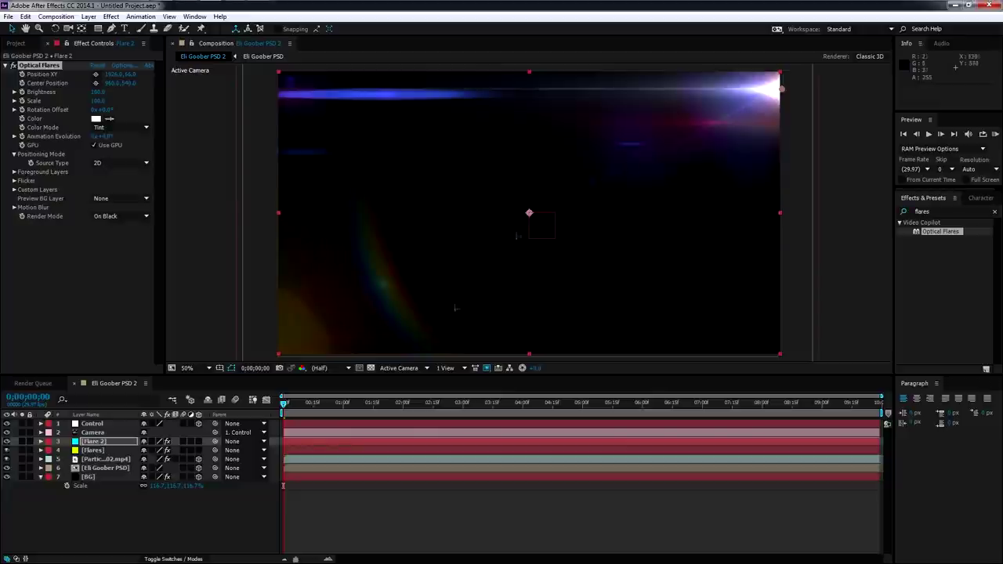
Set the flare's Render Mode to On Transparent and Source Type to 3D
click(107, 216)
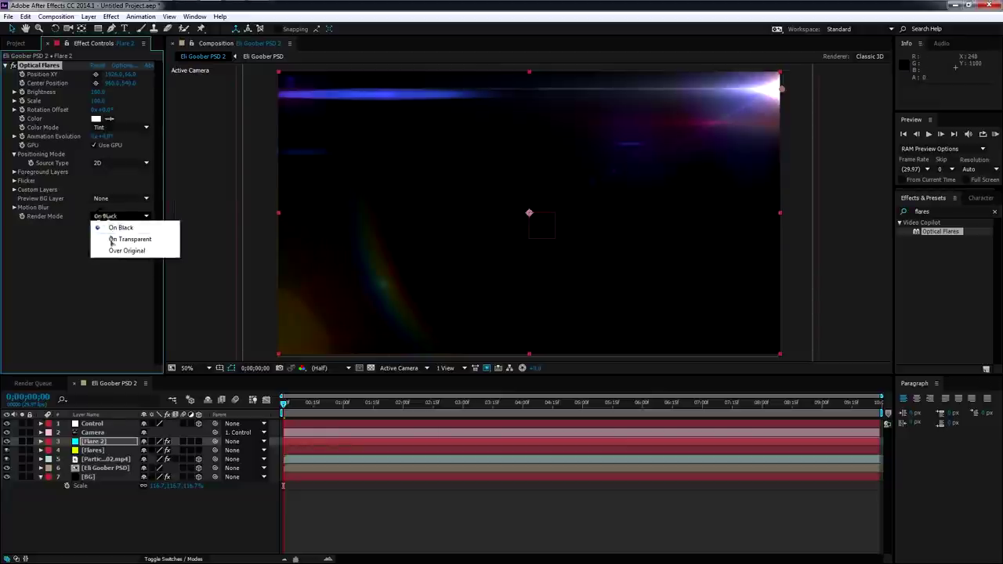
click(124, 239)
click(117, 162)
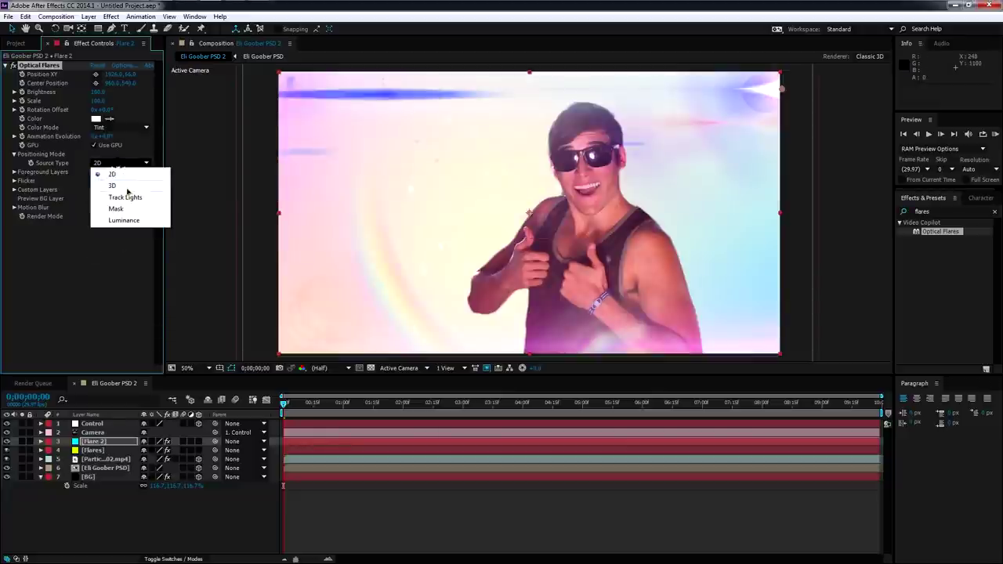
click(126, 188)
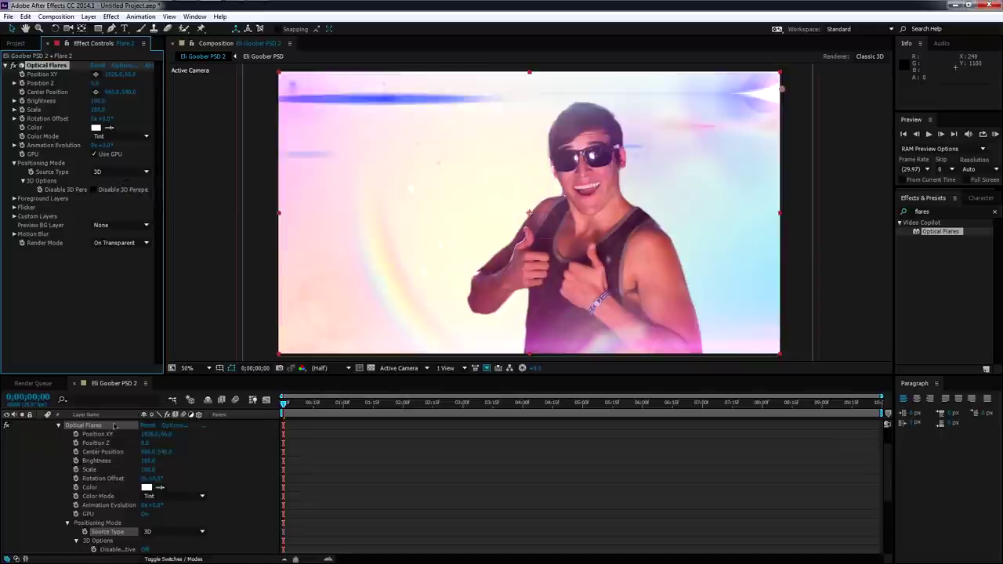
Try Flare 2 in Screen, then step its blend mode forward to Lighter Color
scroll(110, 428, up, 2)
key(F4)
click(154, 435)
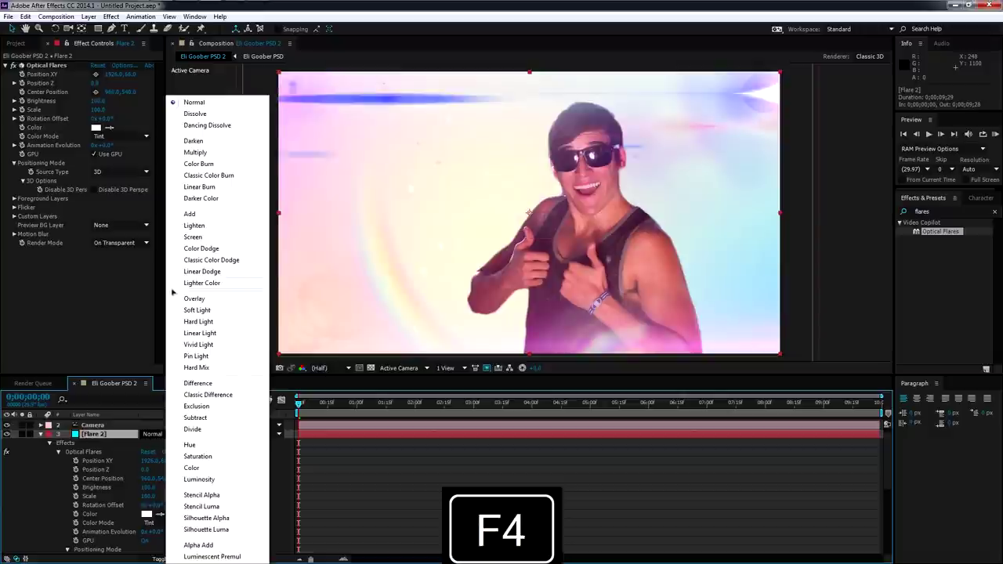
click(194, 238)
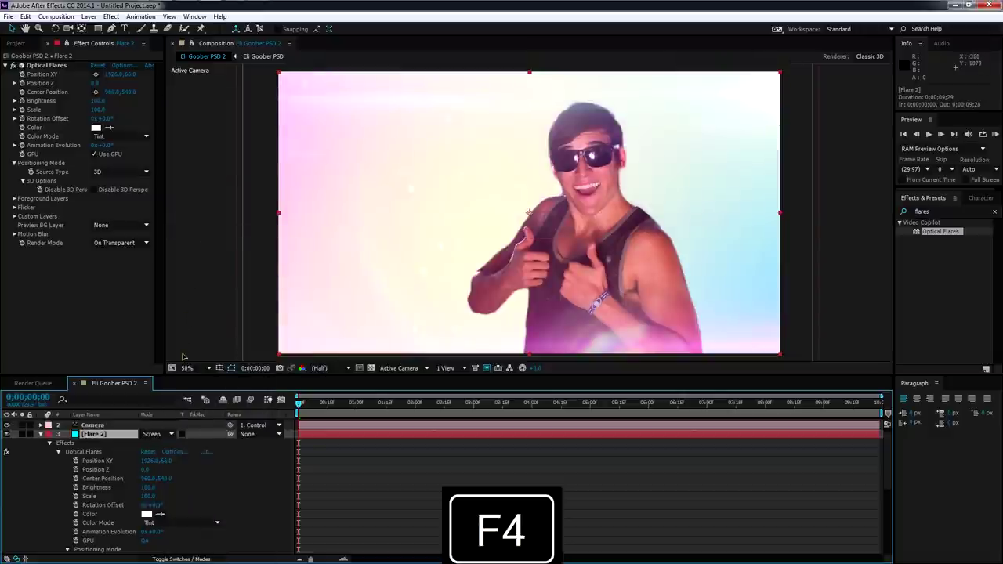
scroll(163, 441, up, 1)
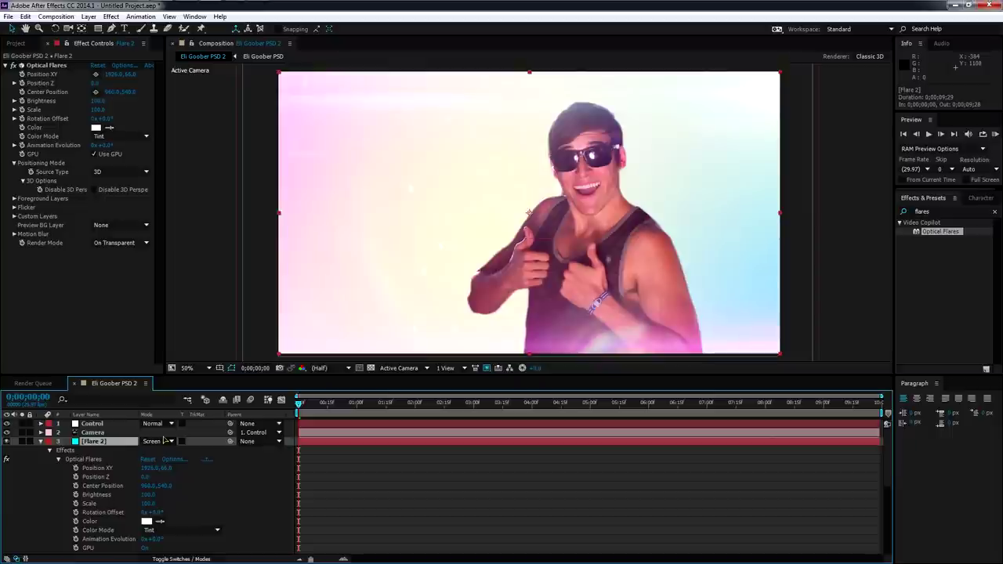
key(shift+equal)
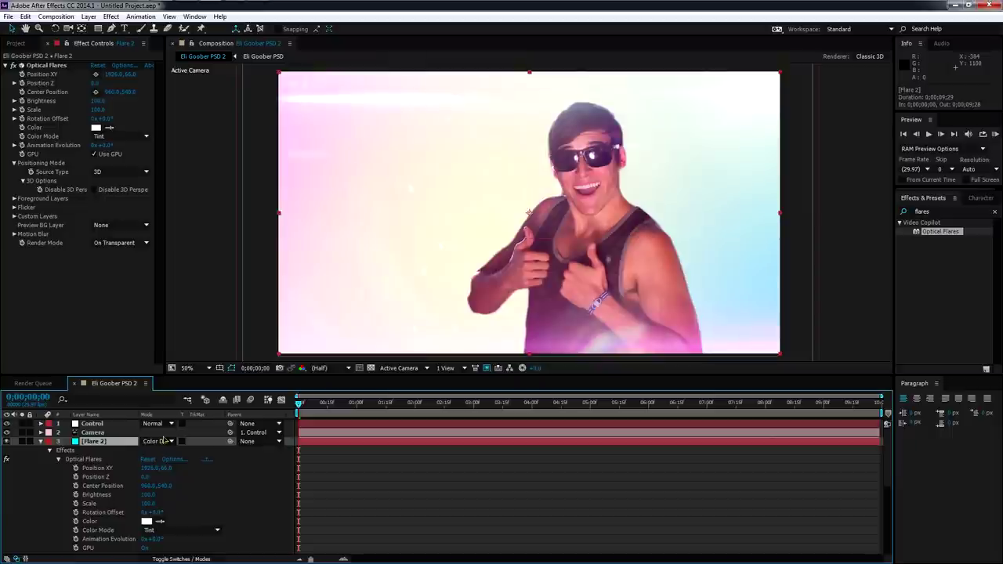
key(shift+equal)
key(shift+equal)
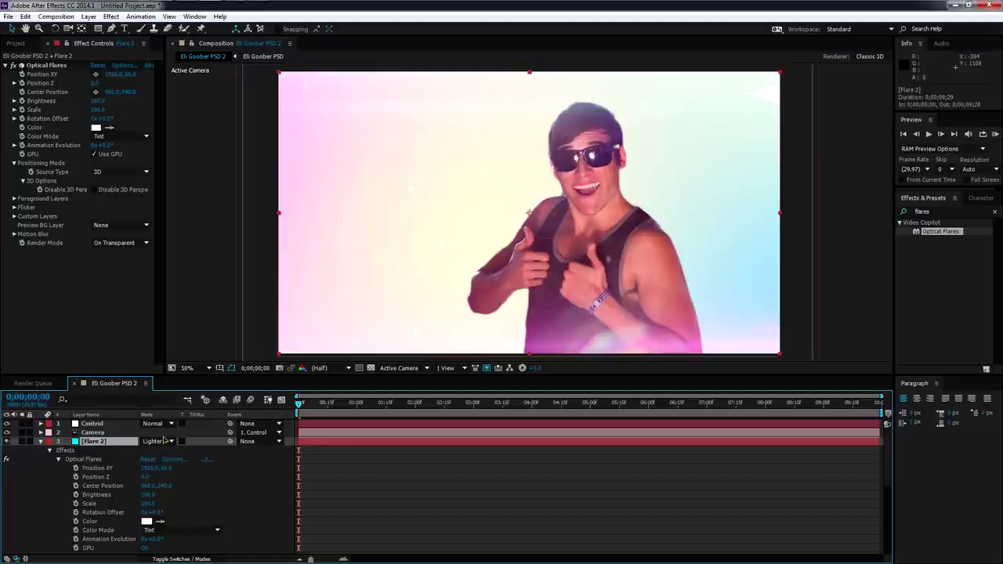
Settle Flare 2 on Classic Color Dodge after Linear Dodge, and nudge the flare top-right
click(159, 442)
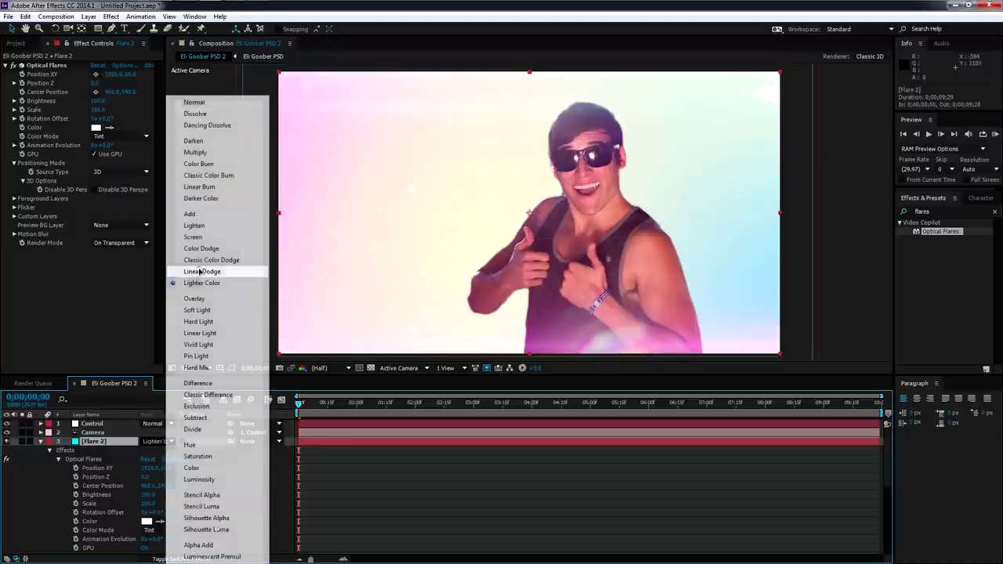
click(201, 273)
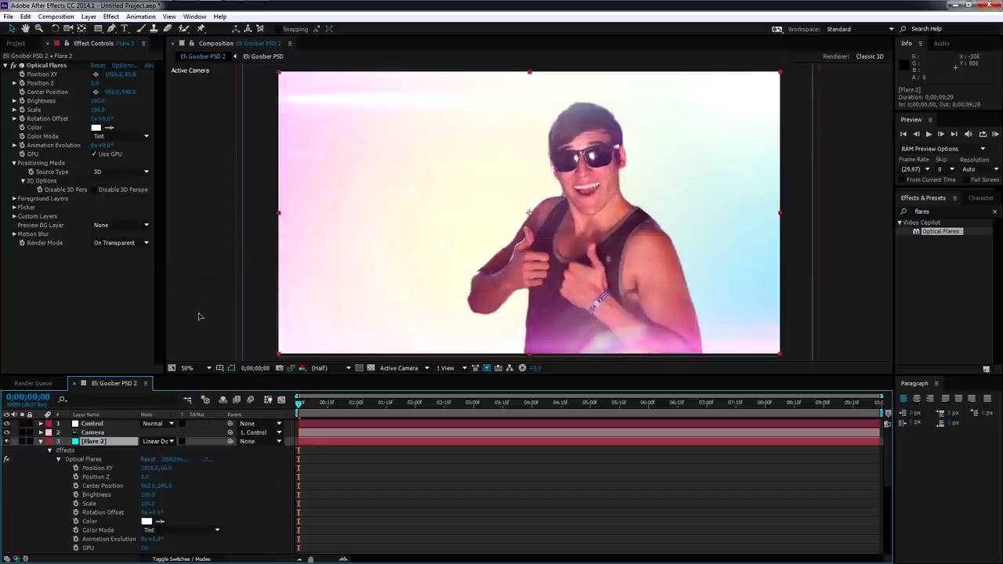
click(158, 442)
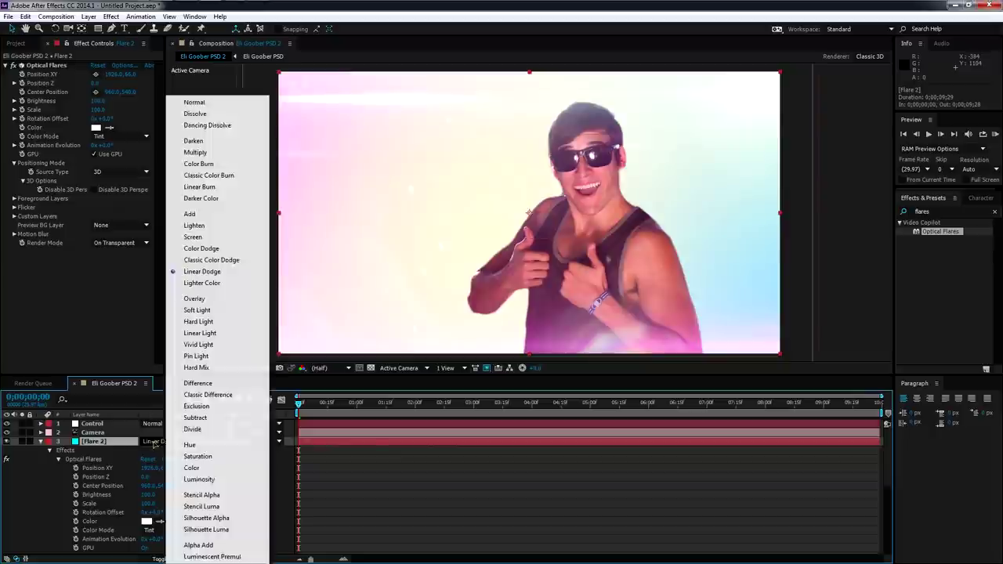
click(207, 260)
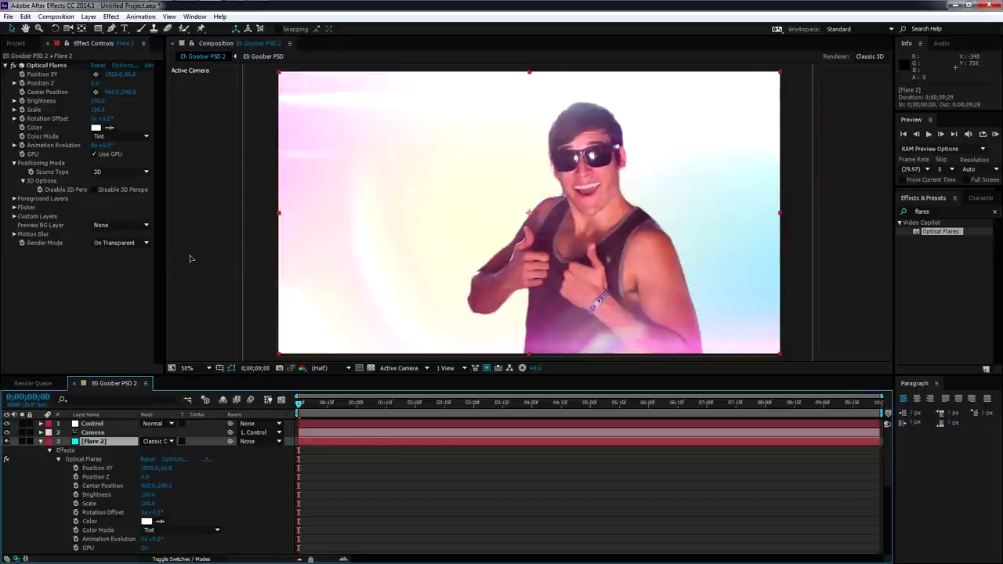
click(160, 442)
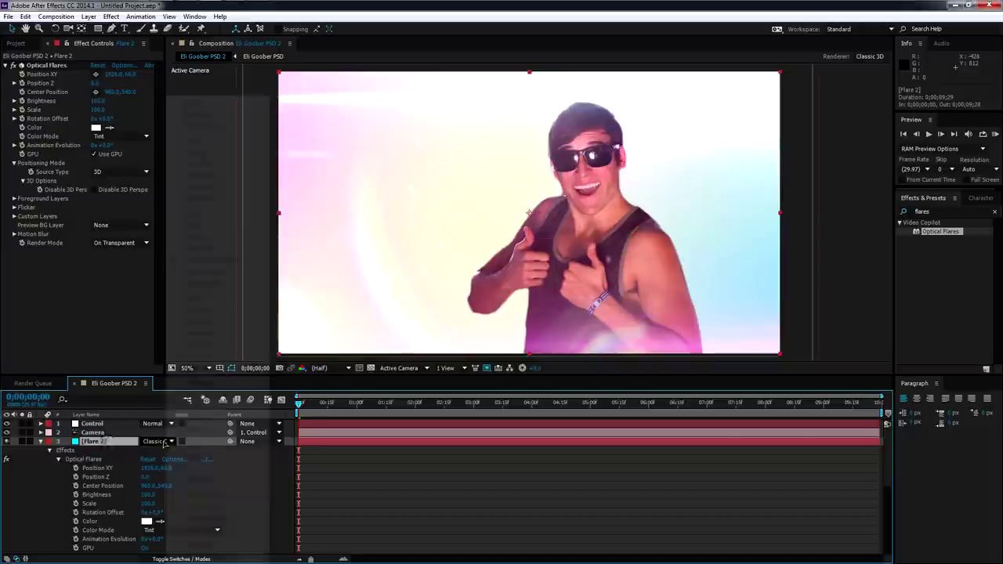
click(108, 444)
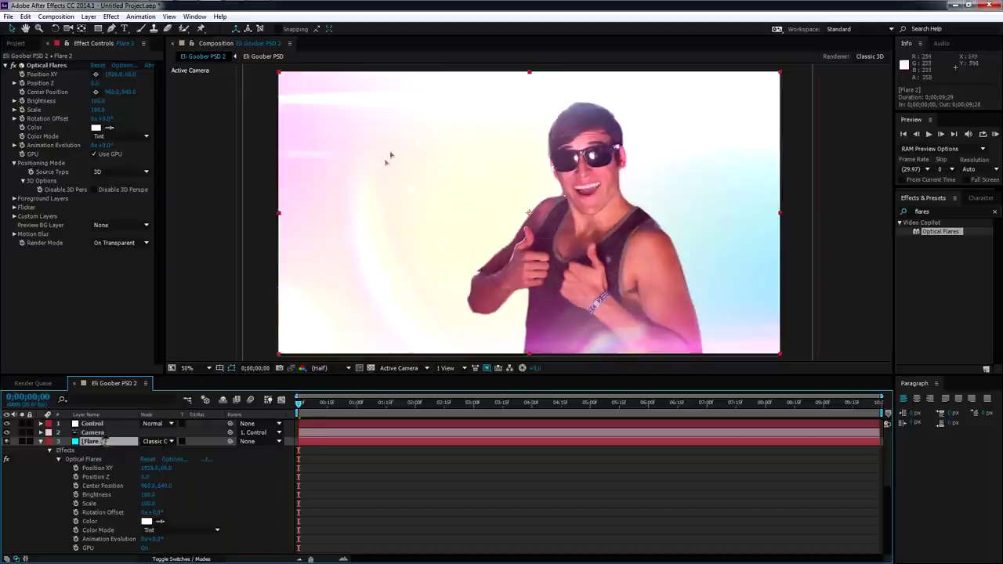
click(49, 68)
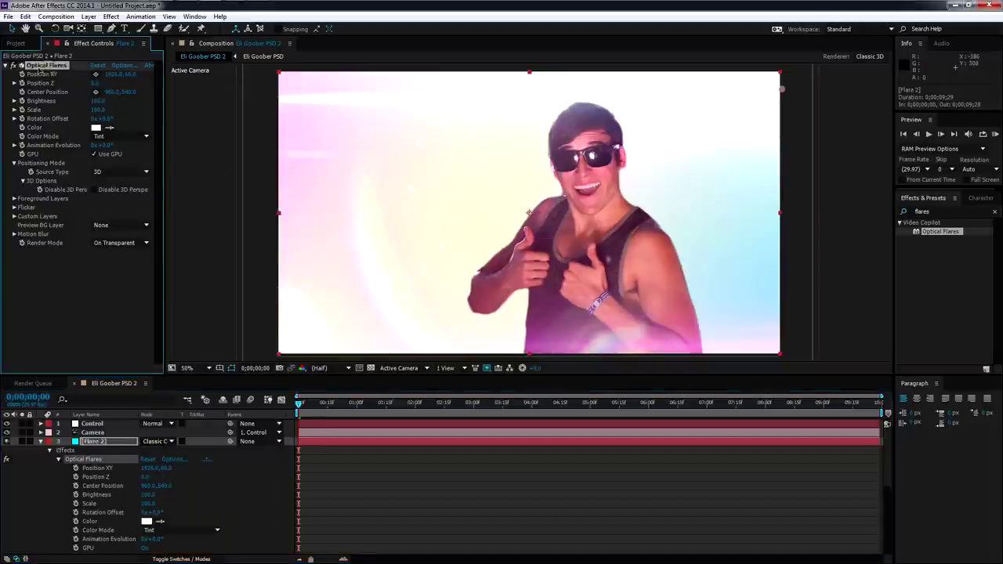
drag(781, 89, 769, 66)
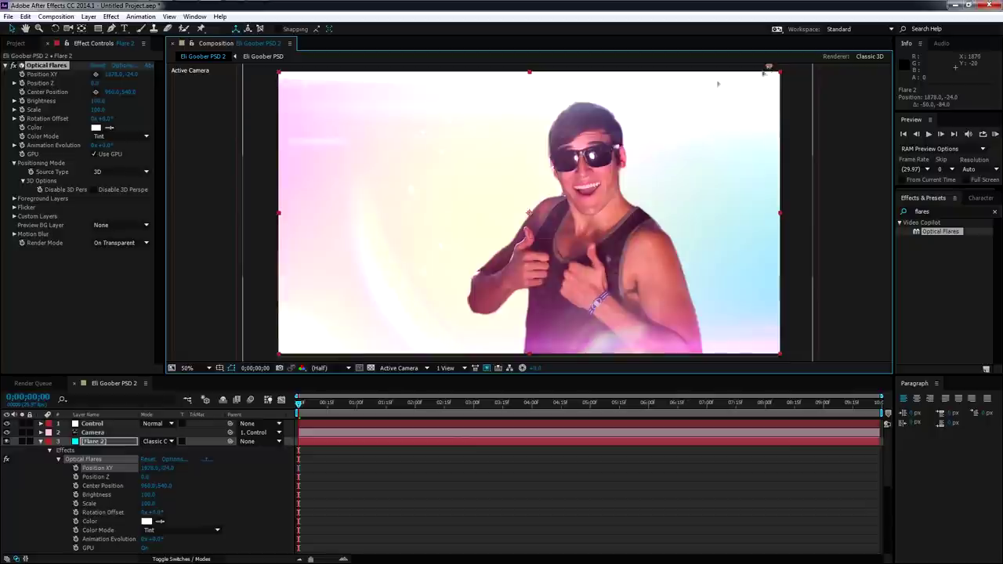
Keyframe the flare's Position XY at frame 0 and lower at the clip's last frame
click(47, 67)
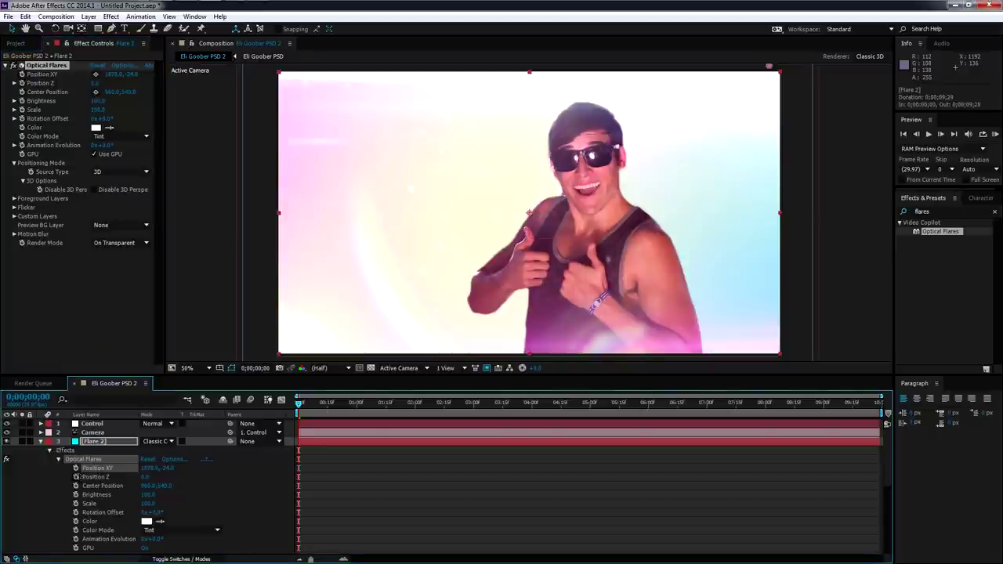
click(76, 468)
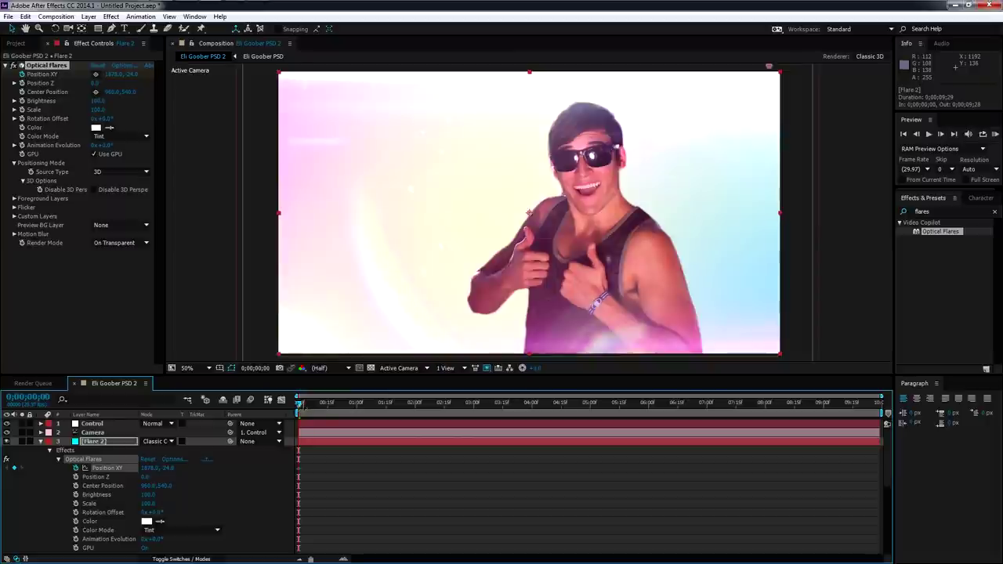
drag(302, 404, 877, 404)
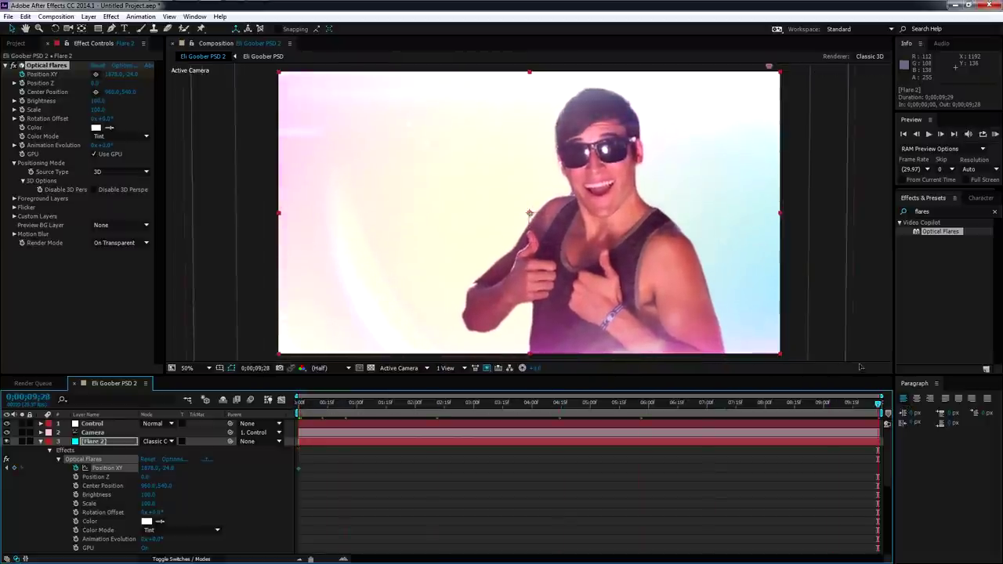
key(comma)
drag(658, 146, 677, 161)
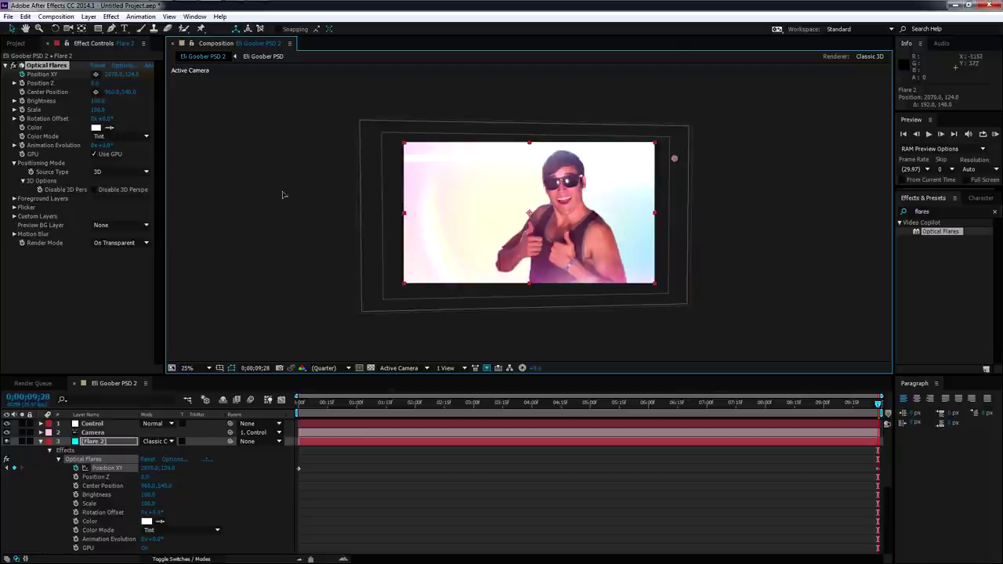
Preview the flare animation at 50% zoom, then begin an expression on Brightness
key(period)
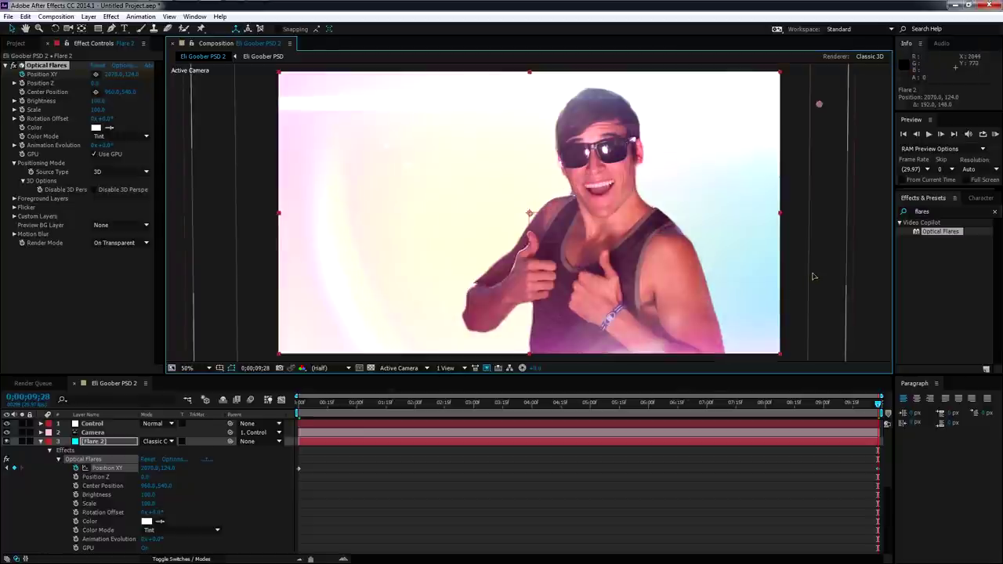
key(KP_0)
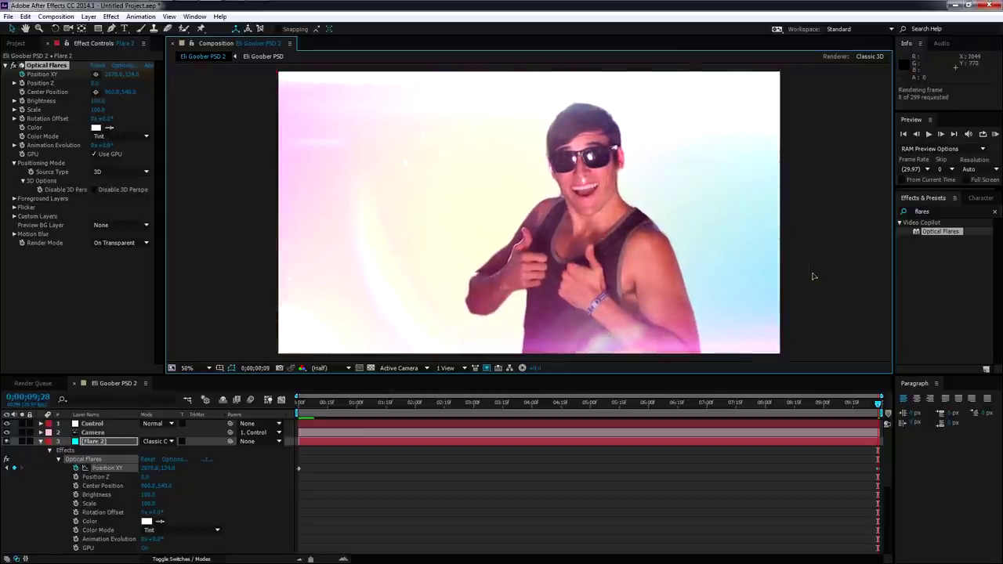
key(space)
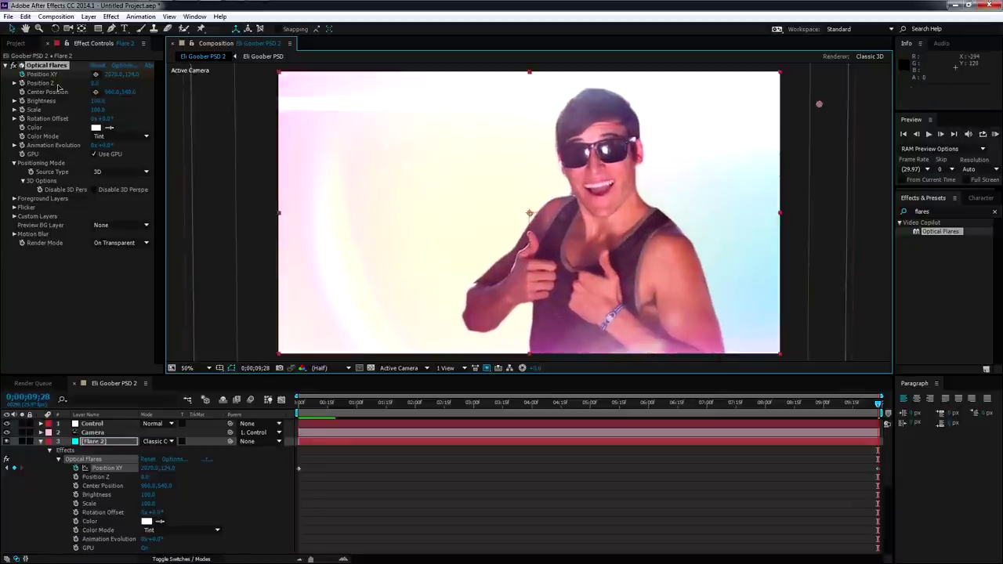
click(31, 105)
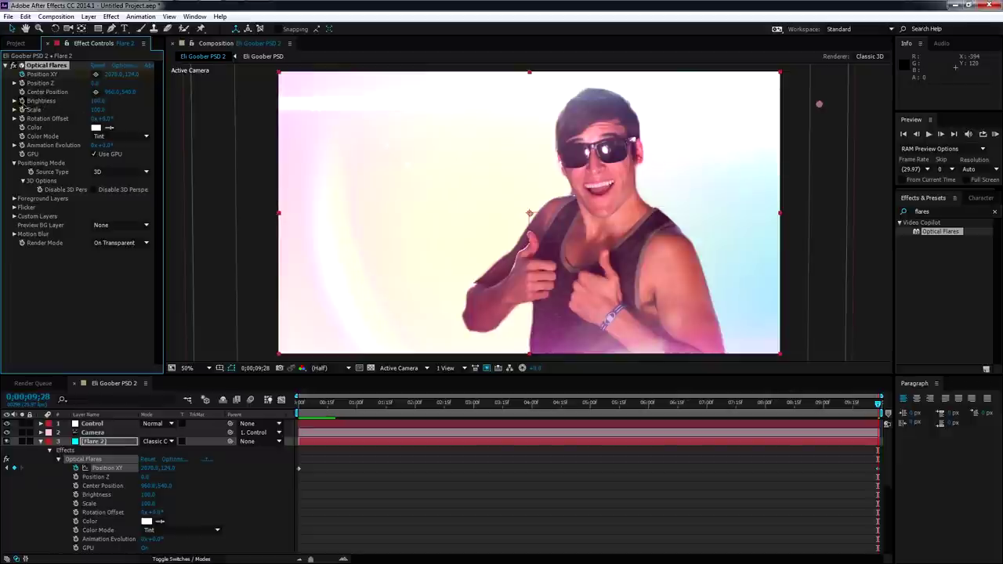
alt+click(22, 101)
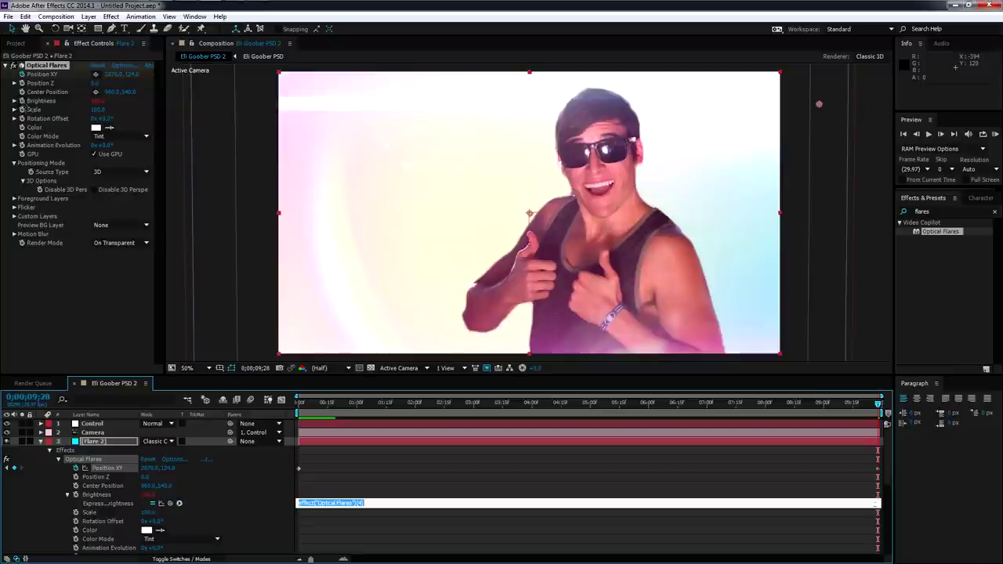
Give Flare 2's Brightness wiggle(2,10) and Scale wiggle(2,12) expressions, then return to the start
text(wi)
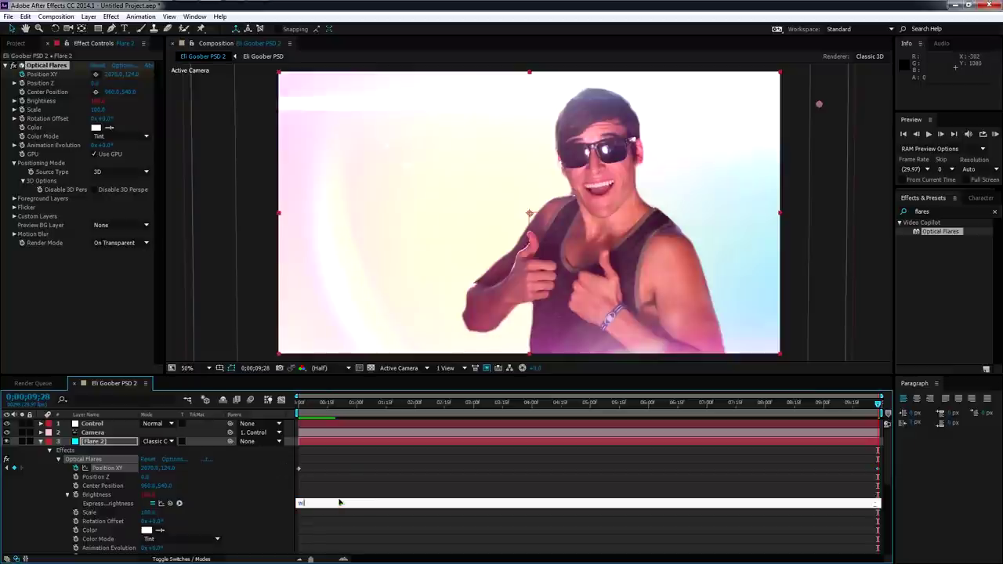
text(ggle(2,10)
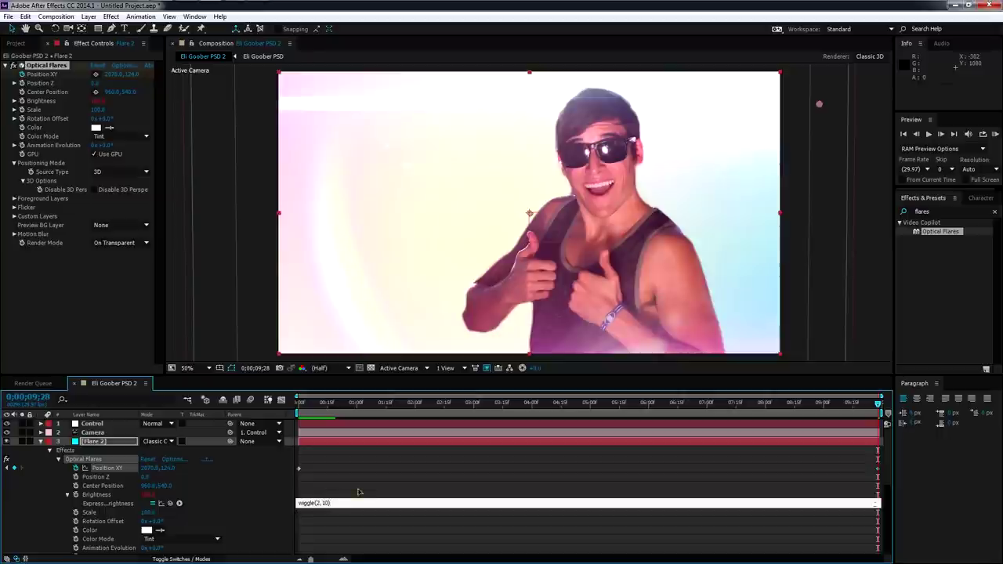
click(37, 101)
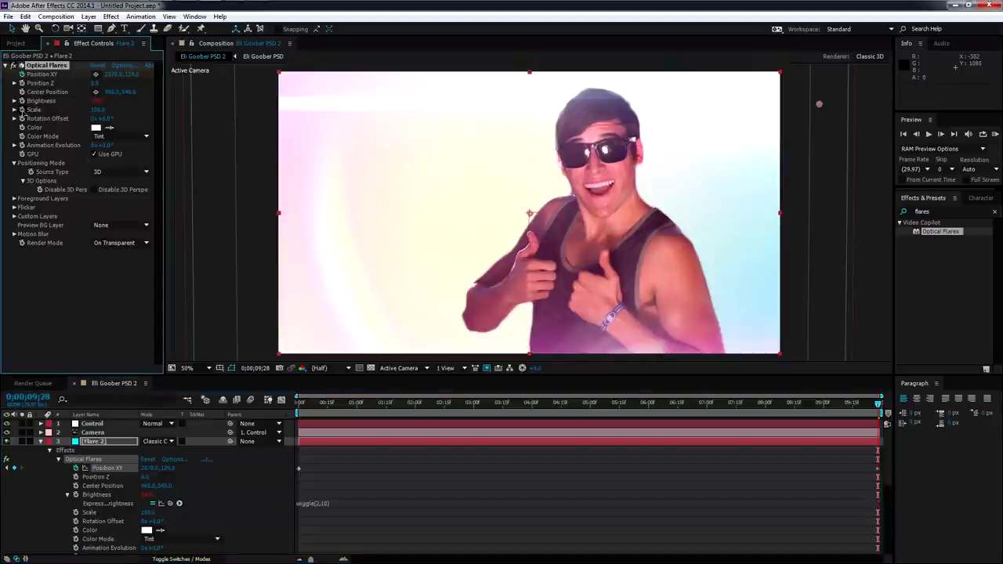
alt+click(22, 110)
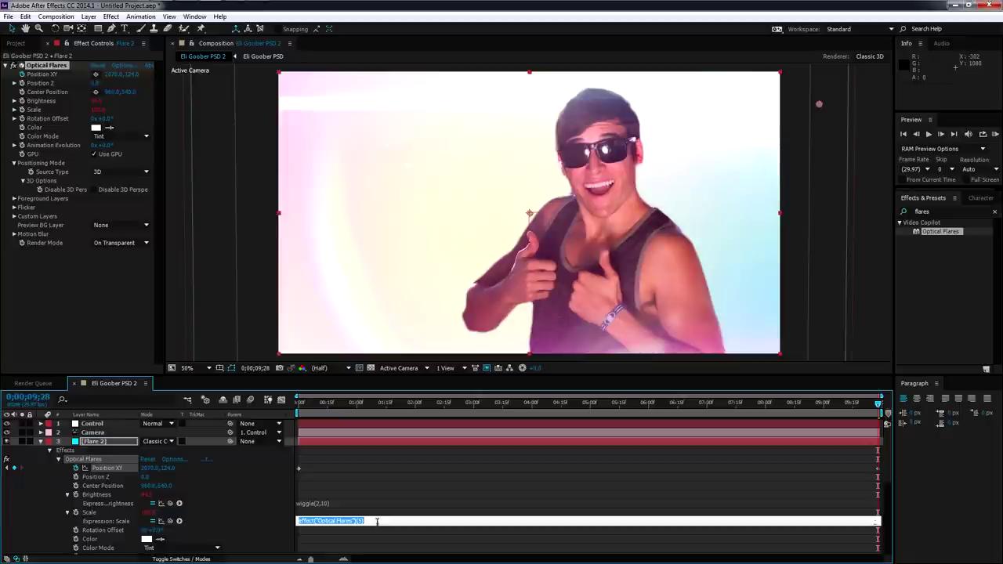
text(wiggle(2,12))
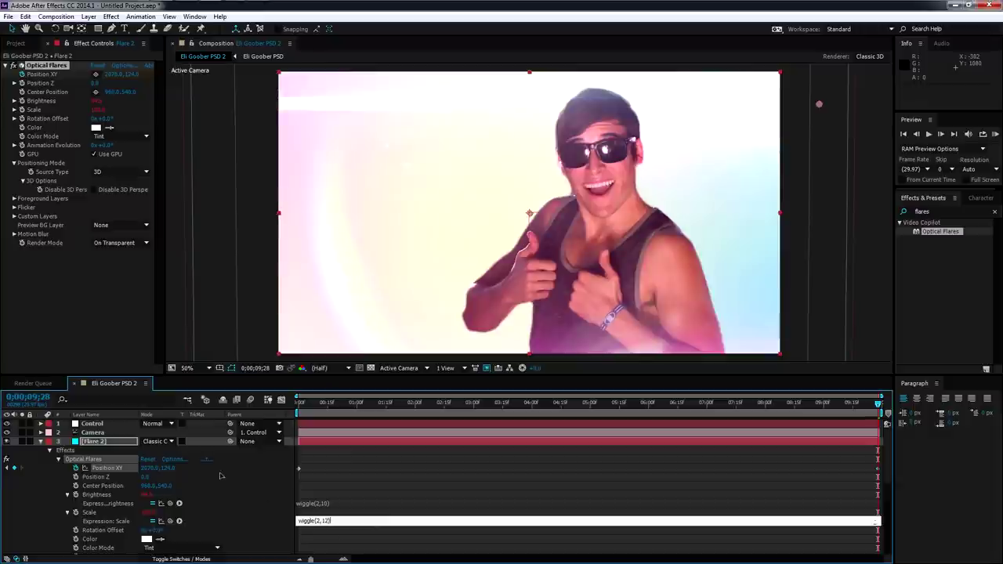
click(100, 445)
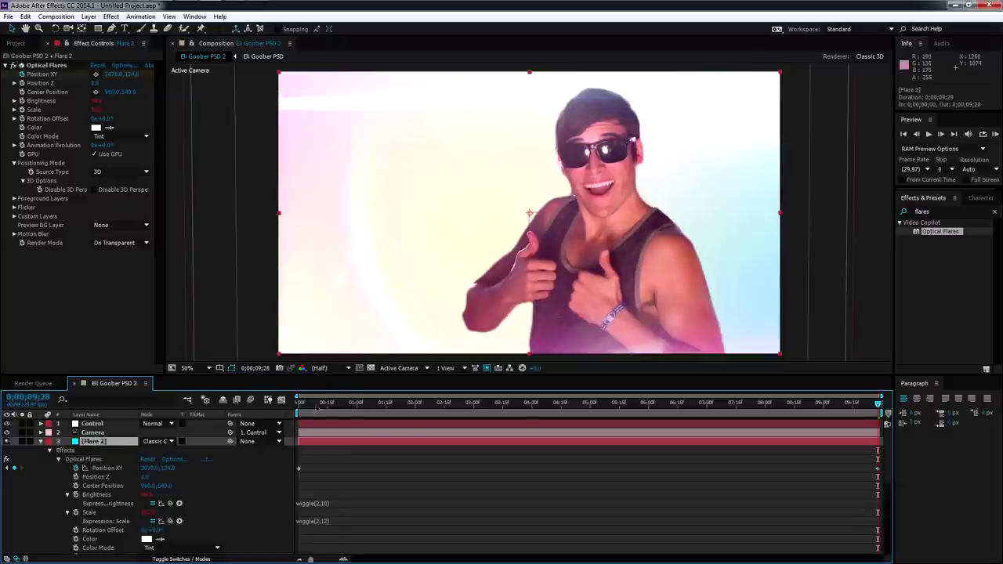
drag(306, 406, 271, 427)
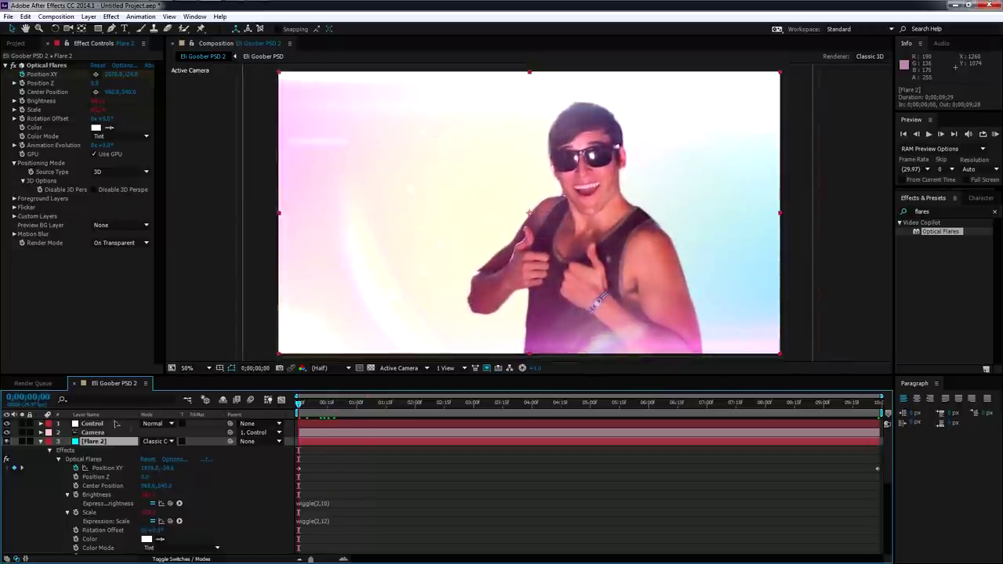
Shift the flare's light source at the first and last Position XY keyframes
click(47, 66)
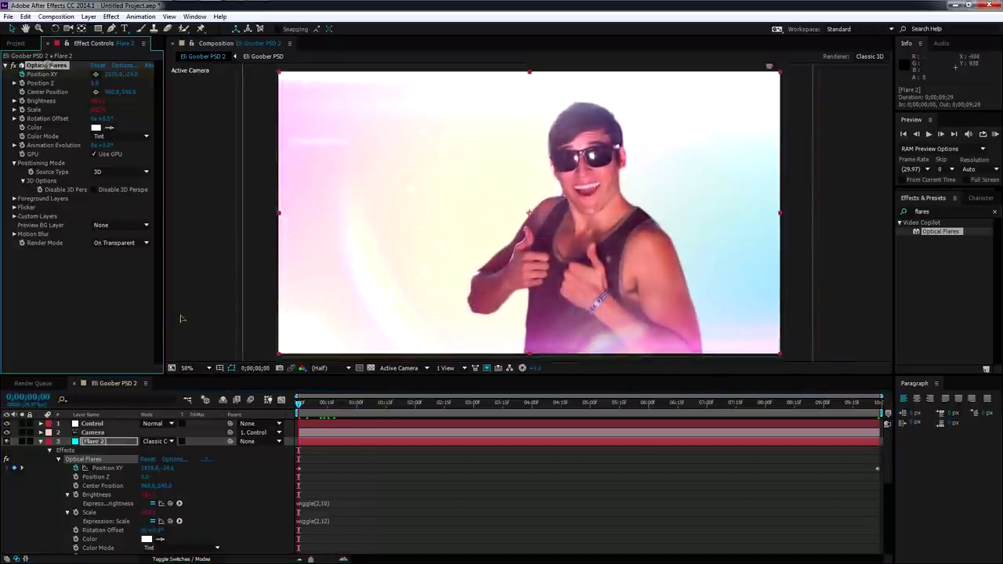
click(298, 469)
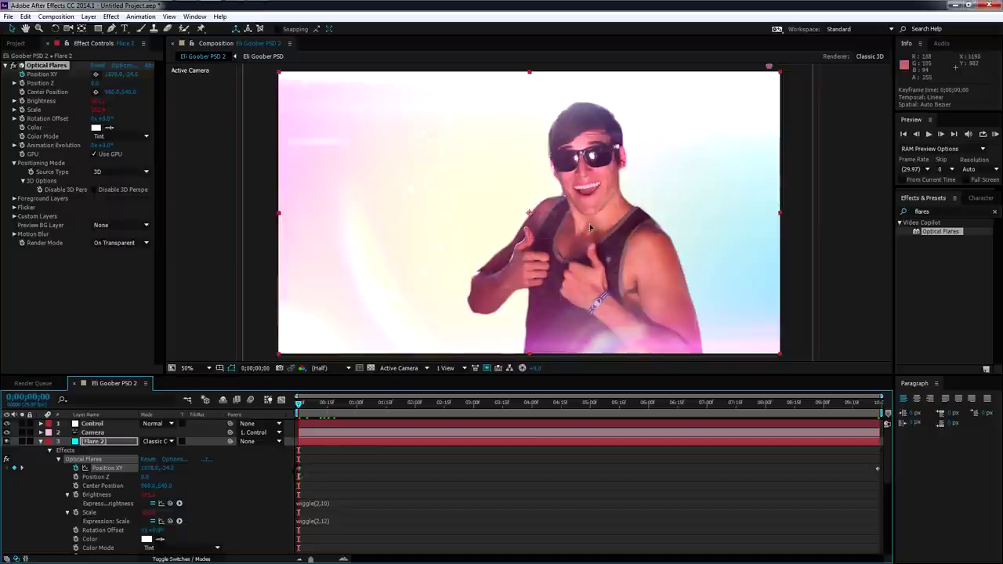
key(comma)
drag(650, 142, 676, 137)
click(878, 470)
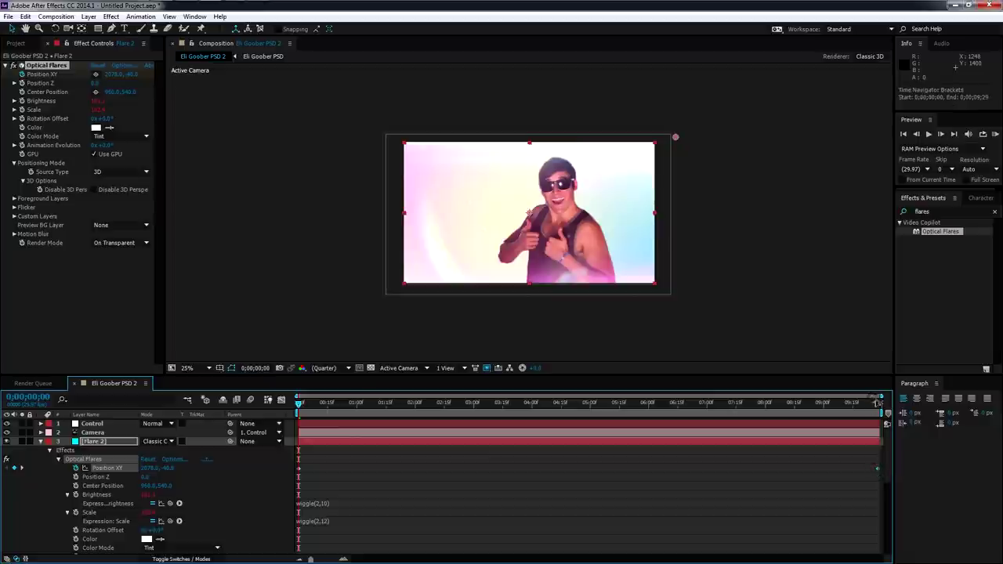
click(876, 402)
mouse_move(674, 161)
mouse_down()
mouse_move(680, 172)
mouse_move(679, 161)
mouse_up()
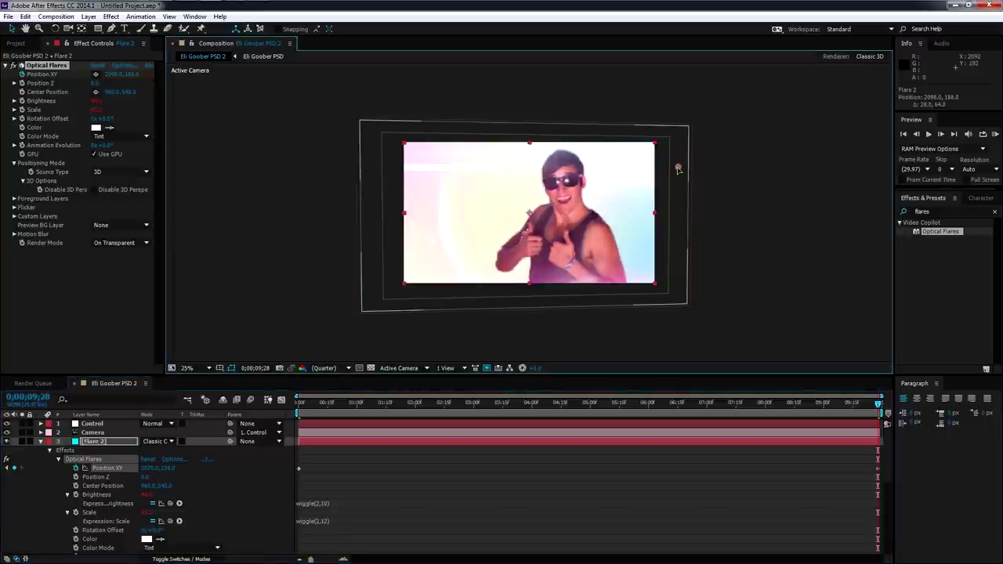
key(.)
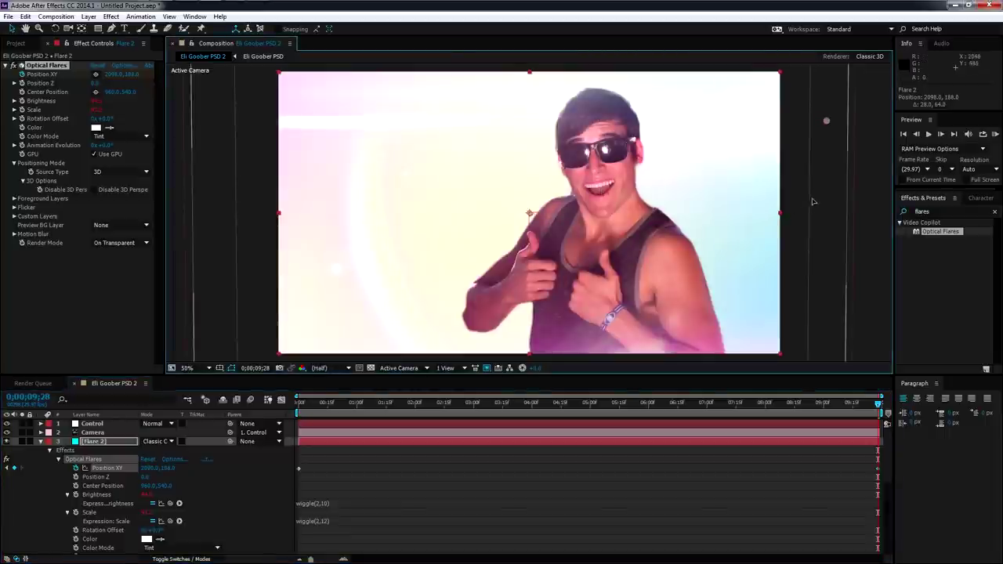
Collapse Flare 2's effect properties, select the Control layer, and start a text layer
click(836, 200)
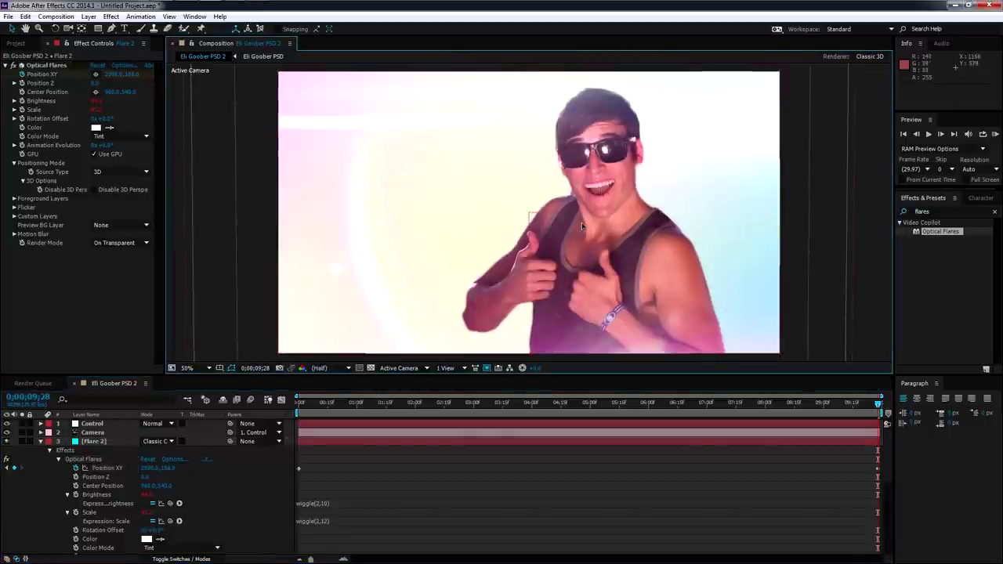
click(84, 424)
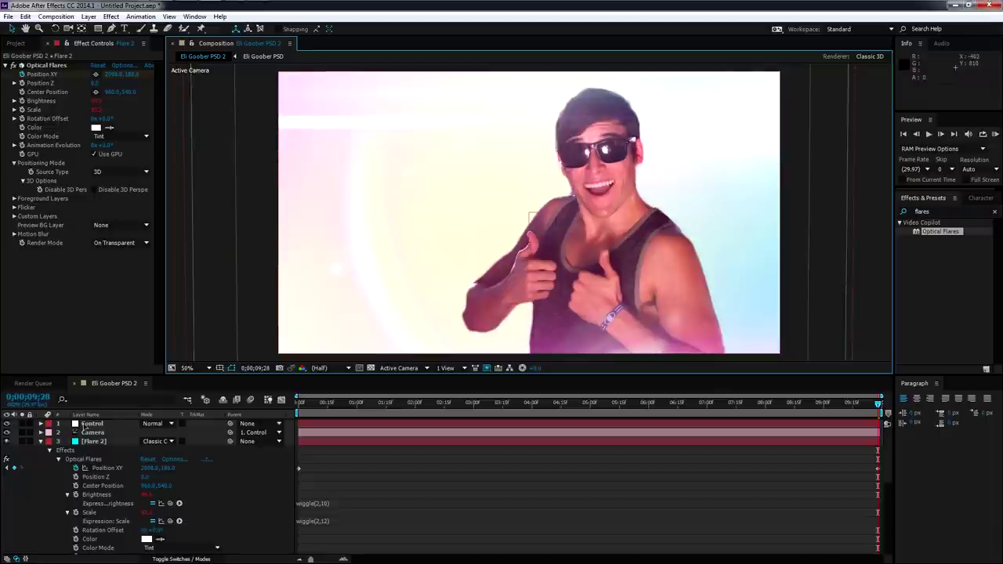
click(41, 442)
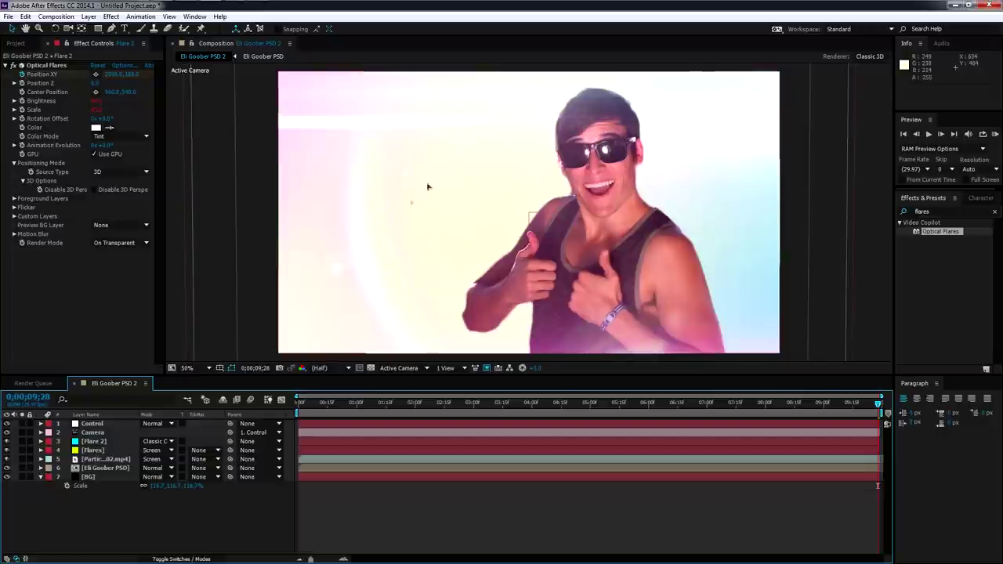
key(ctrl+t)
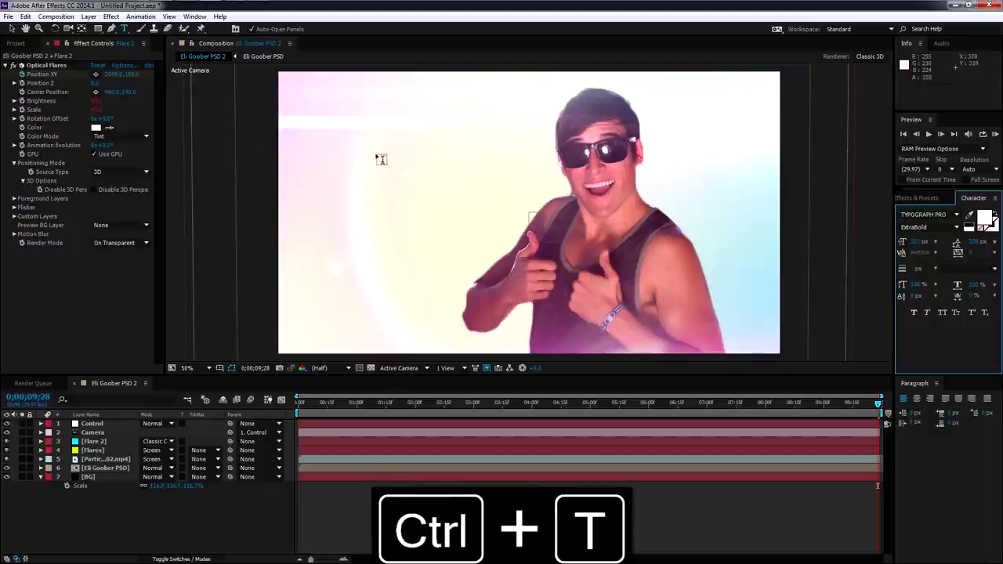
Create a text layer at upper left reading CHECK with IT on the next line
click(392, 161)
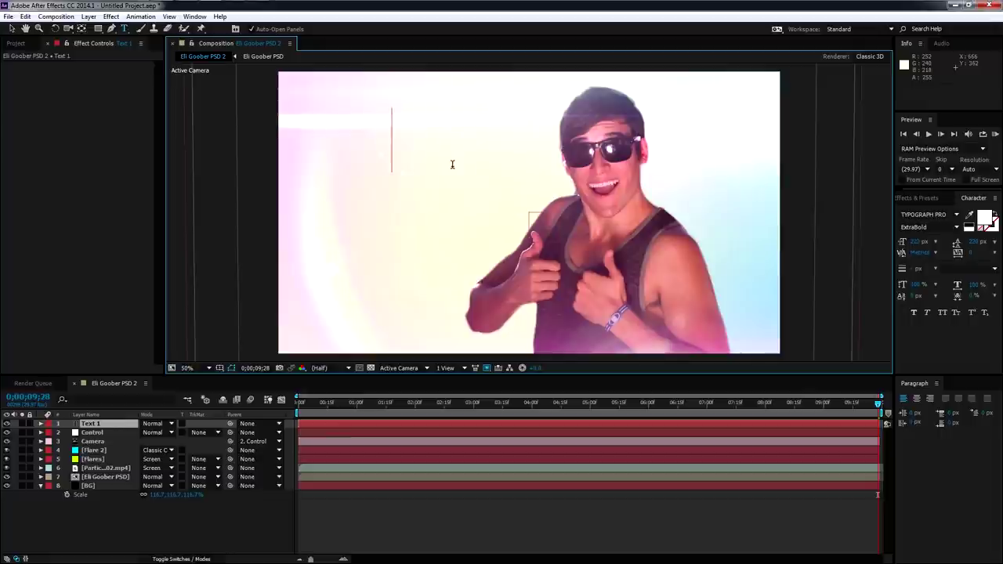
text(CHECK)
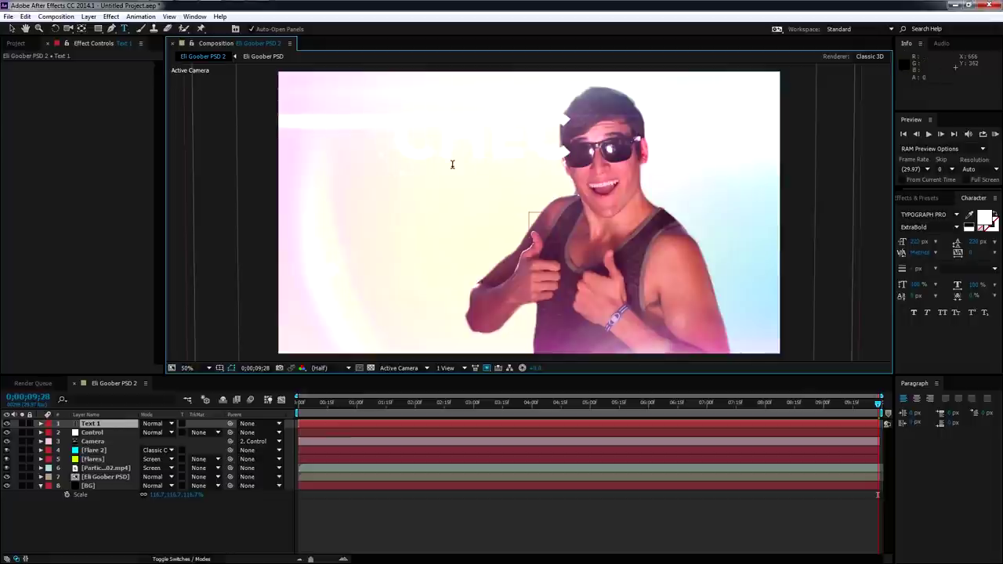
key(Return)
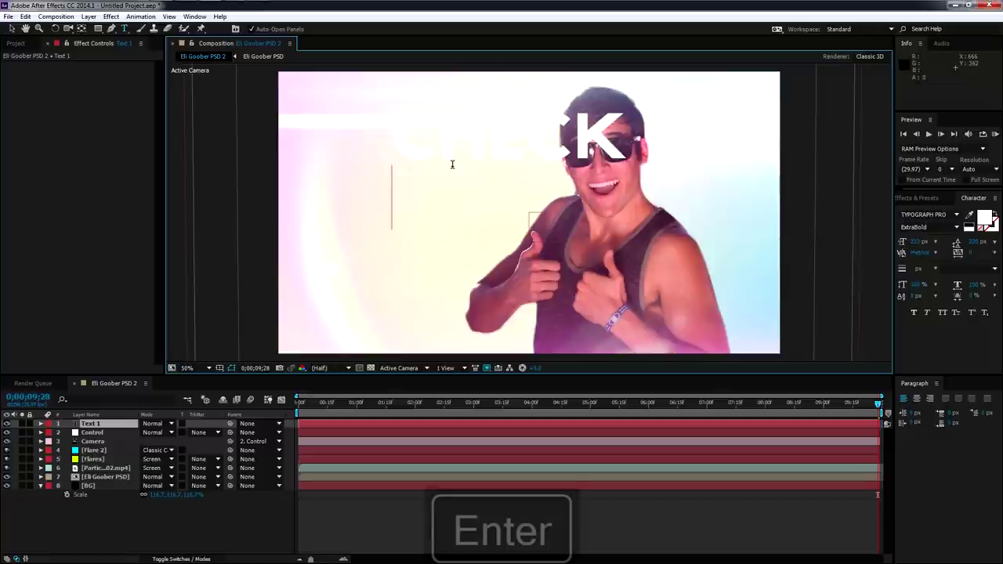
text(IT)
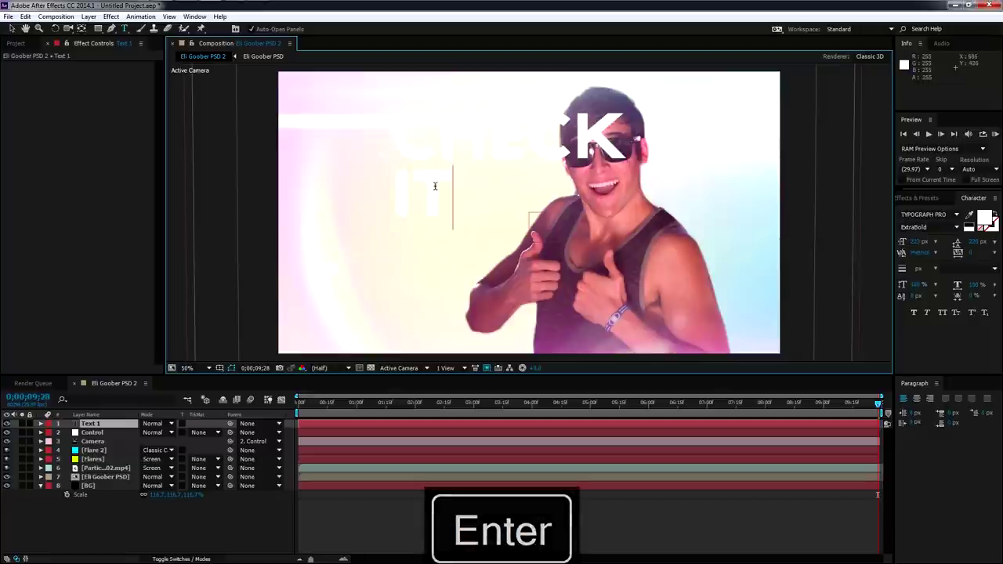
Set the CHECK text's font to TYPOGRAPH PRO
double_click(514, 140)
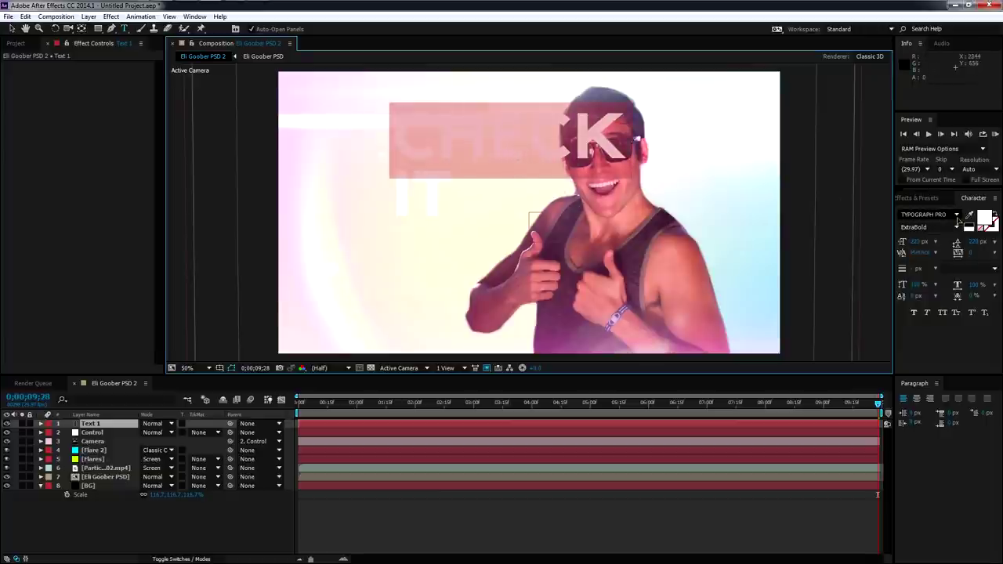
click(956, 214)
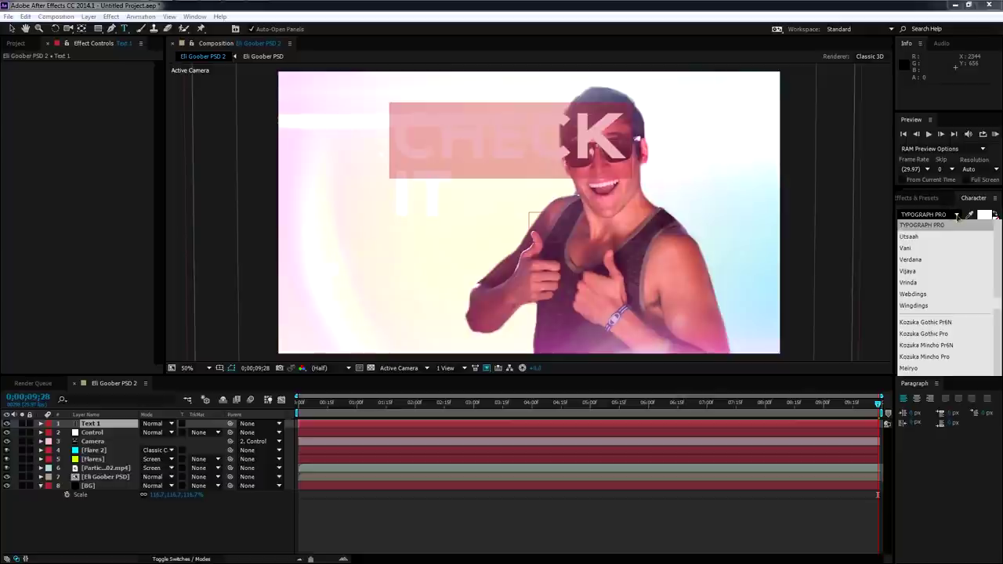
click(957, 213)
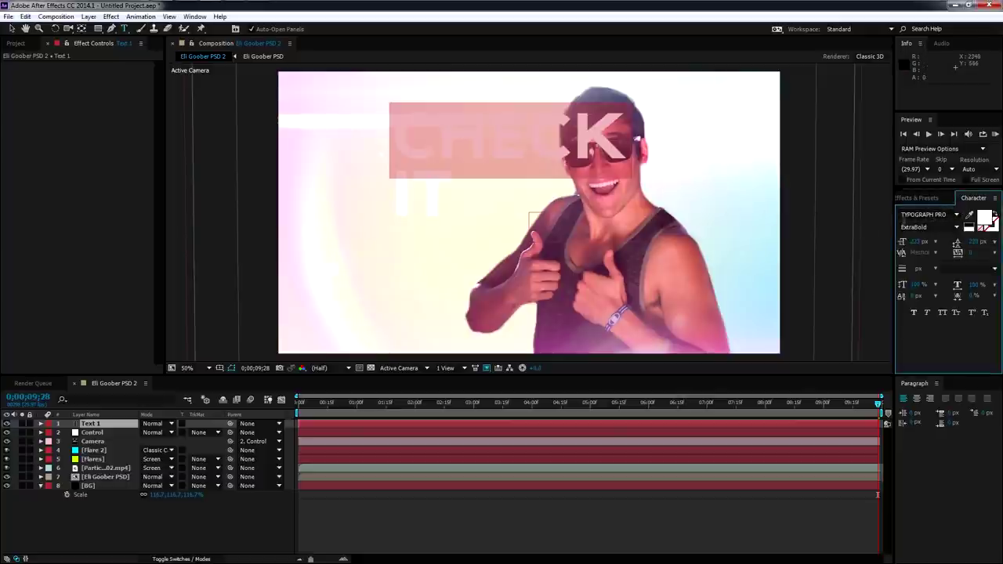
click(492, 149)
click(522, 146)
double_click(522, 146)
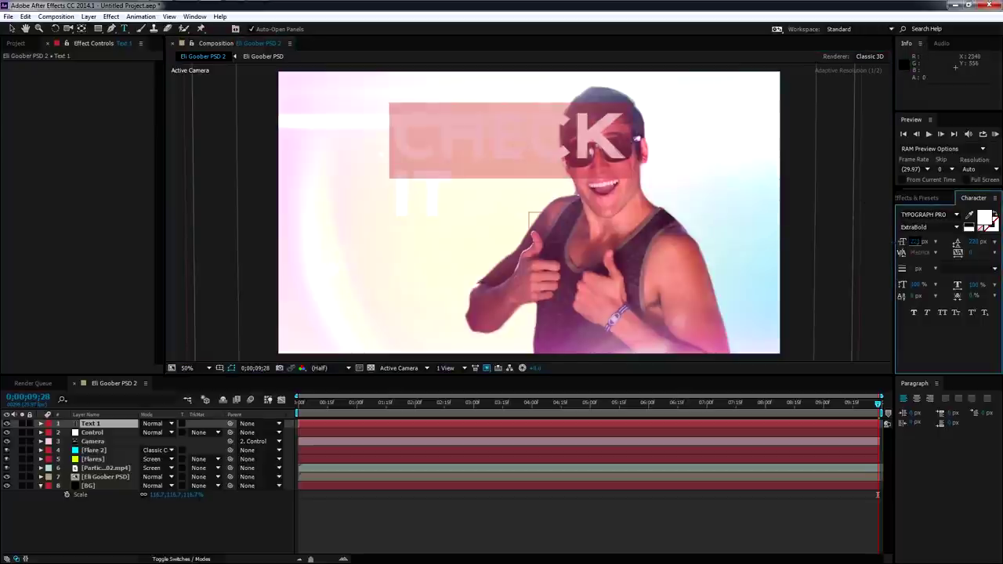
Enlarge IT to about 457 px and adjust the line spacing between the two lines
click(424, 193)
double_click(424, 193)
click(913, 241)
drag(913, 241, 941, 241)
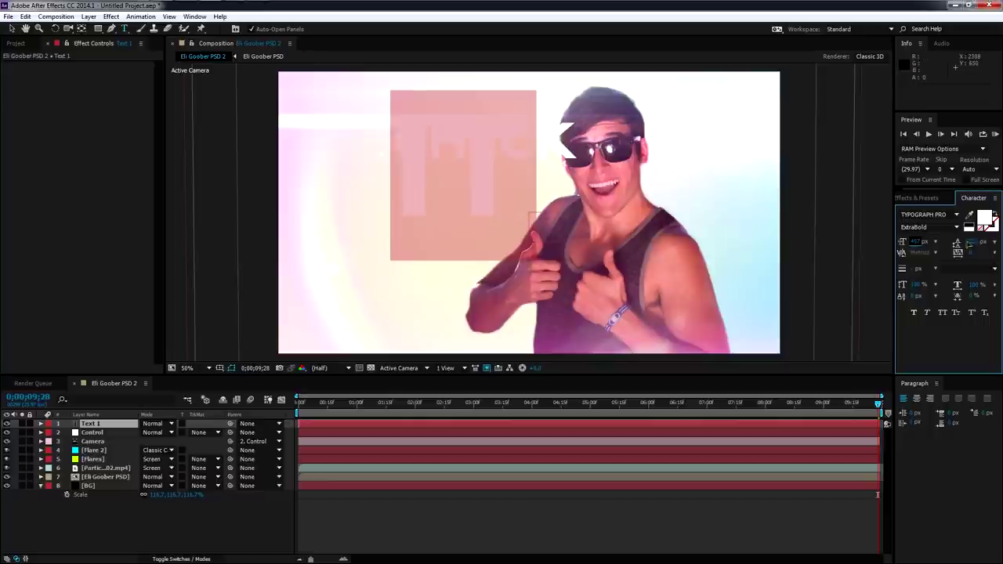
drag(974, 244, 986, 245)
click(504, 134)
key(ctrl+z)
key(ctrl+z)
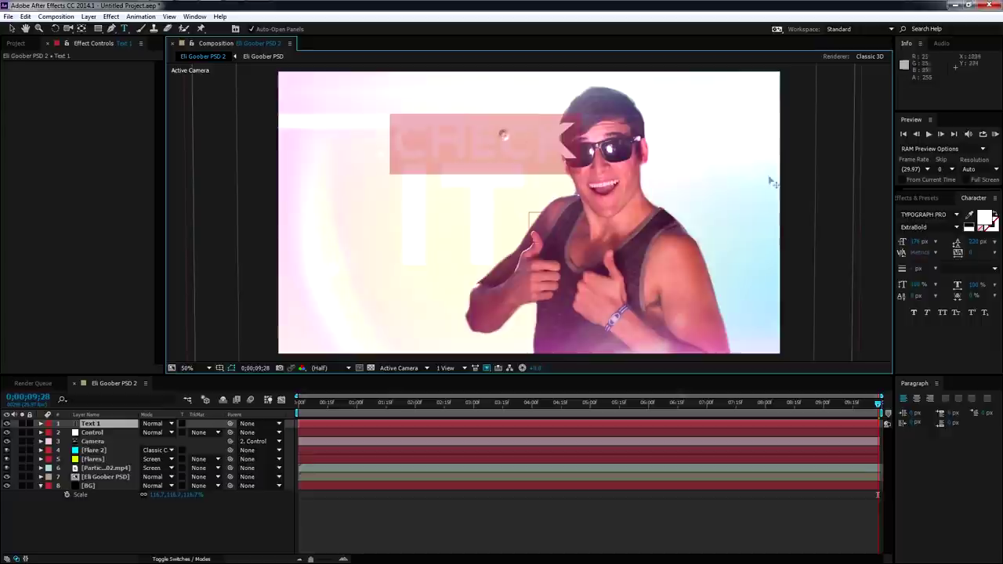
drag(972, 244, 888, 244)
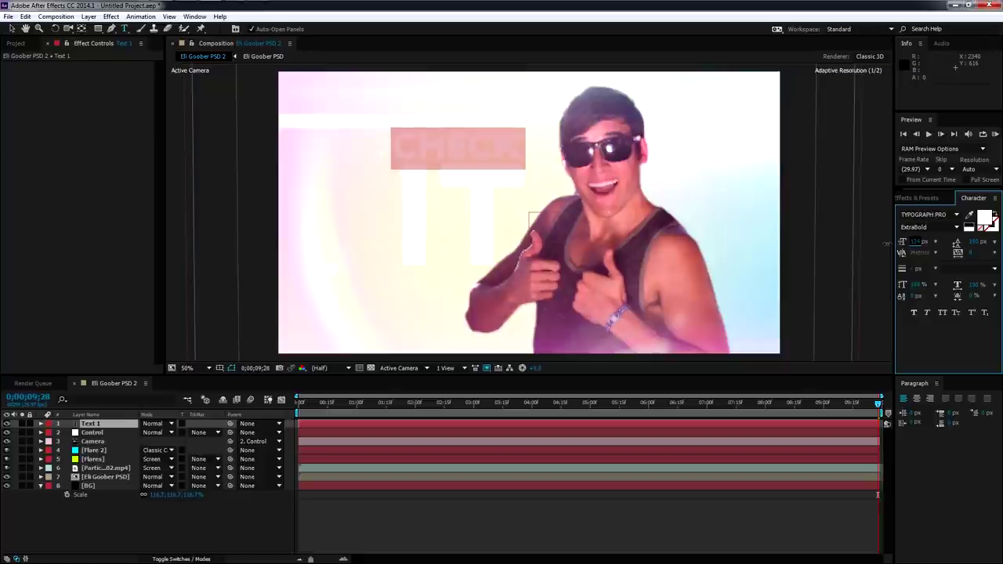
click(437, 197)
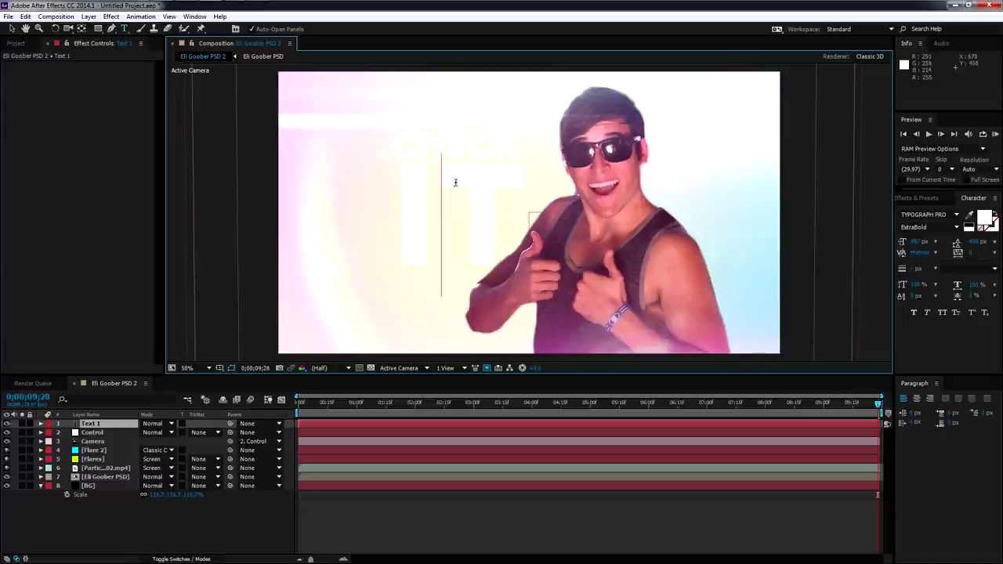
Replace the CHECK IT wording with the two-line YOUR TEXT title
key(ctrl+a)
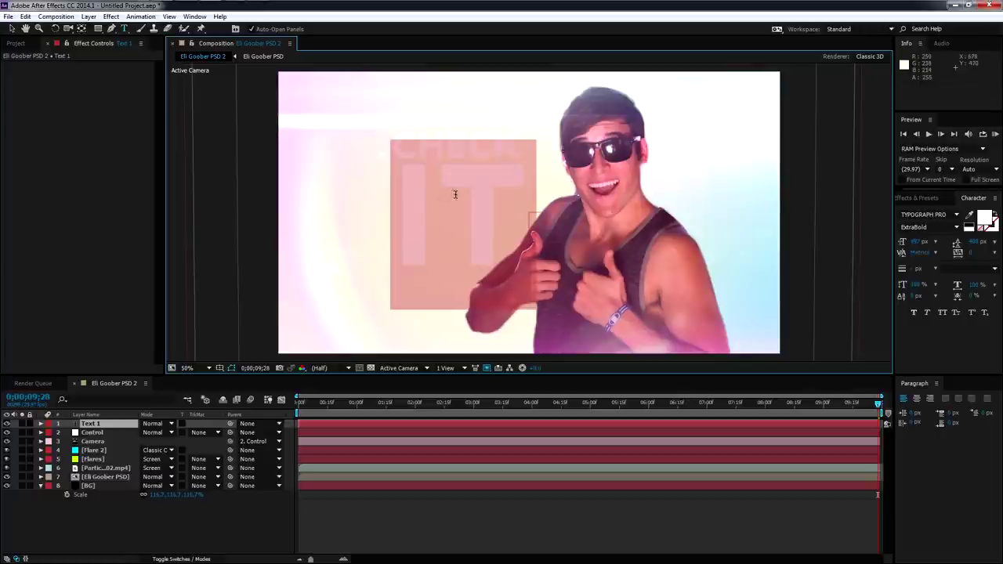
text(TEXT)
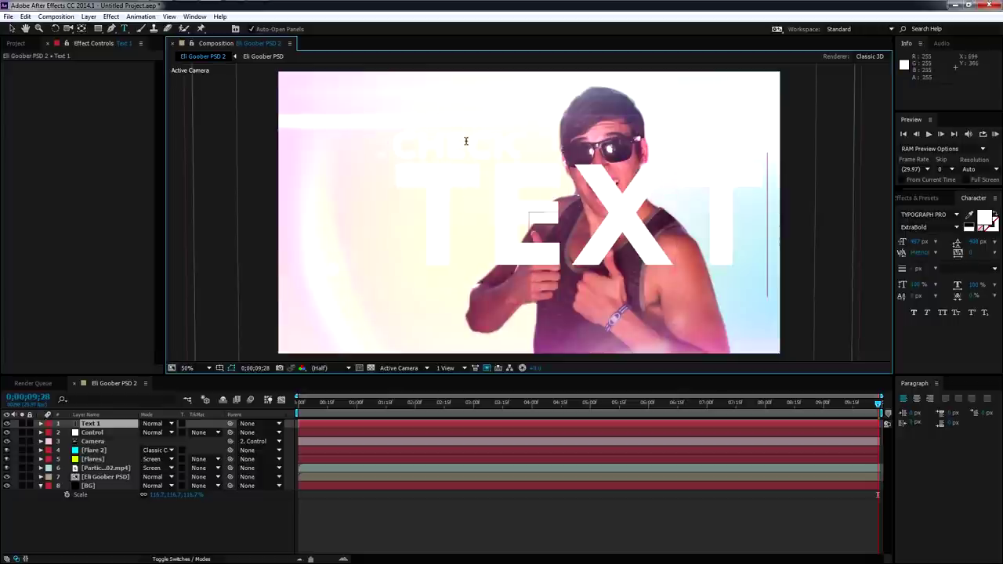
double_click(465, 140)
key(BackSpace)
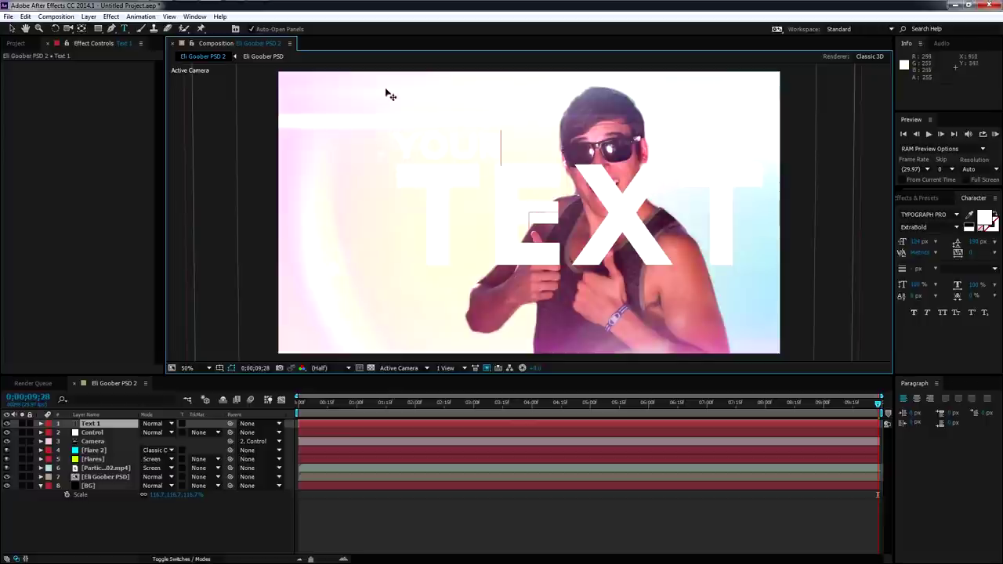
Shrink the whole title, tighten its leading, then bump the font size slightly up
key(ctrl+a)
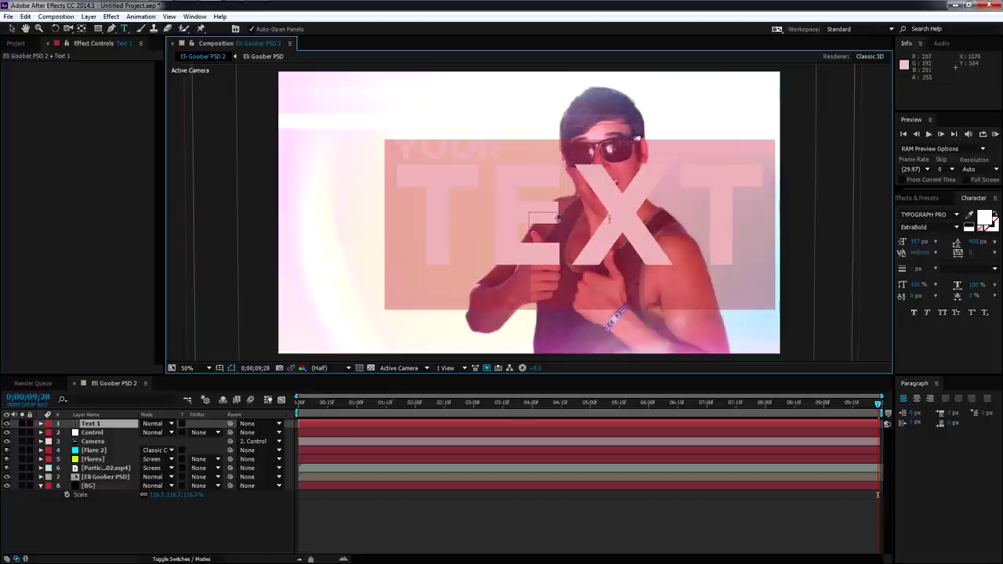
drag(916, 242, 730, 243)
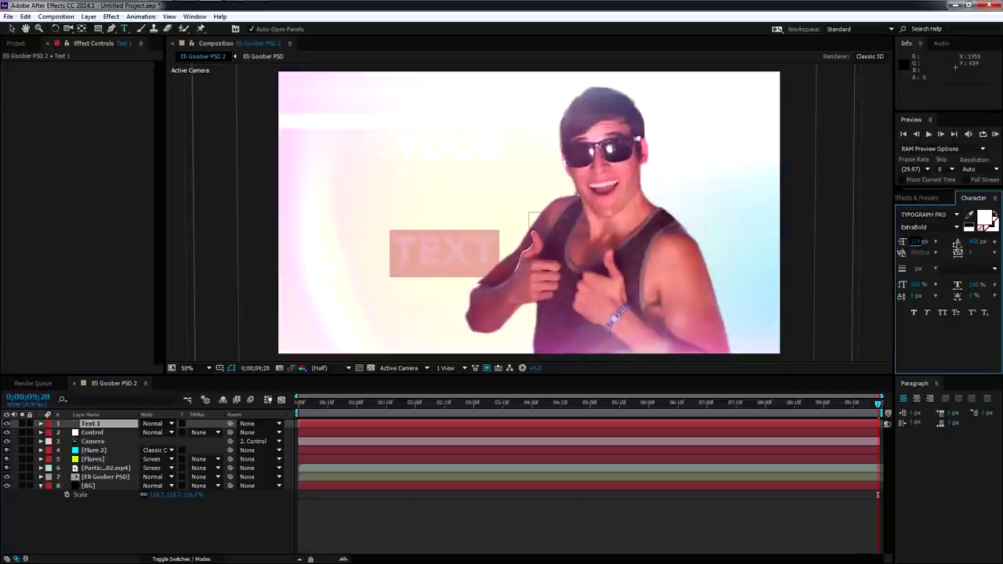
drag(980, 245, 834, 243)
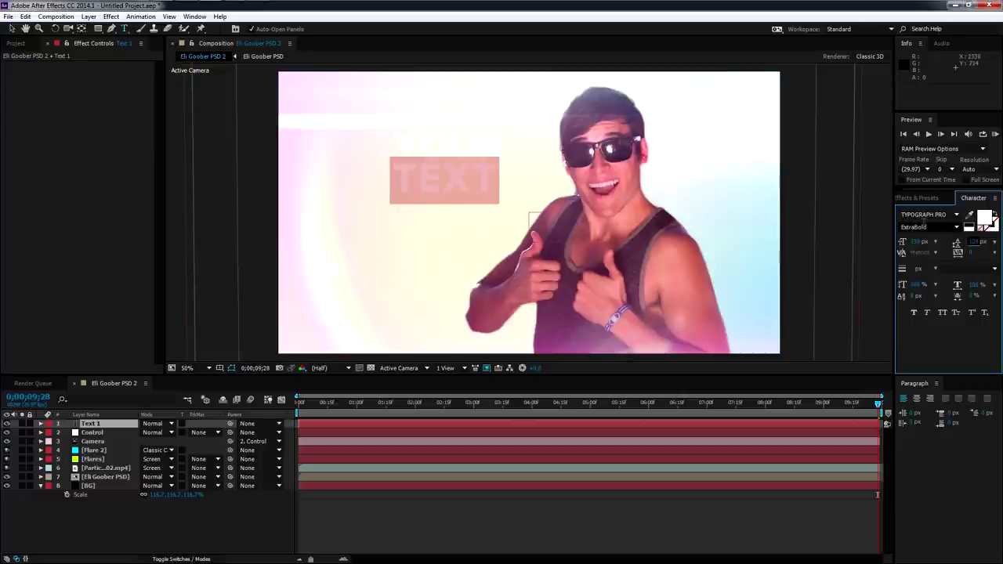
drag(914, 243, 924, 241)
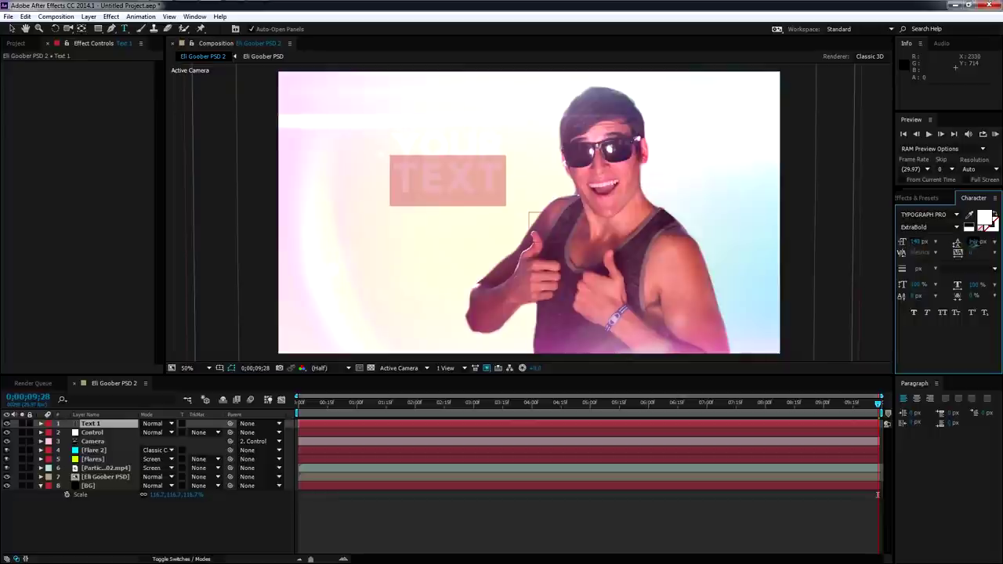
Add line spacing above TEXT, make YOUR SemiBold, and finish editing the title
click(487, 183)
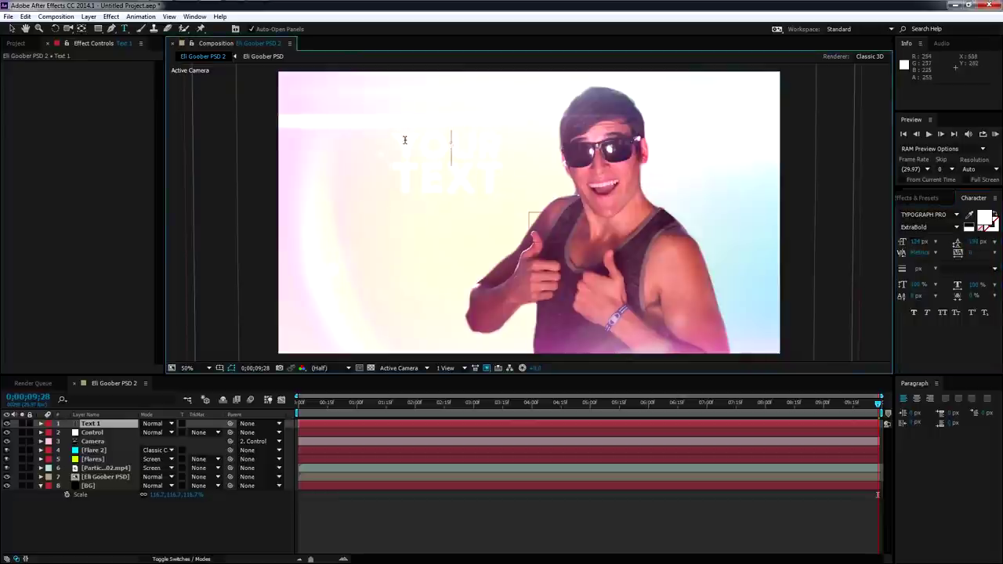
double_click(445, 178)
drag(972, 241, 986, 241)
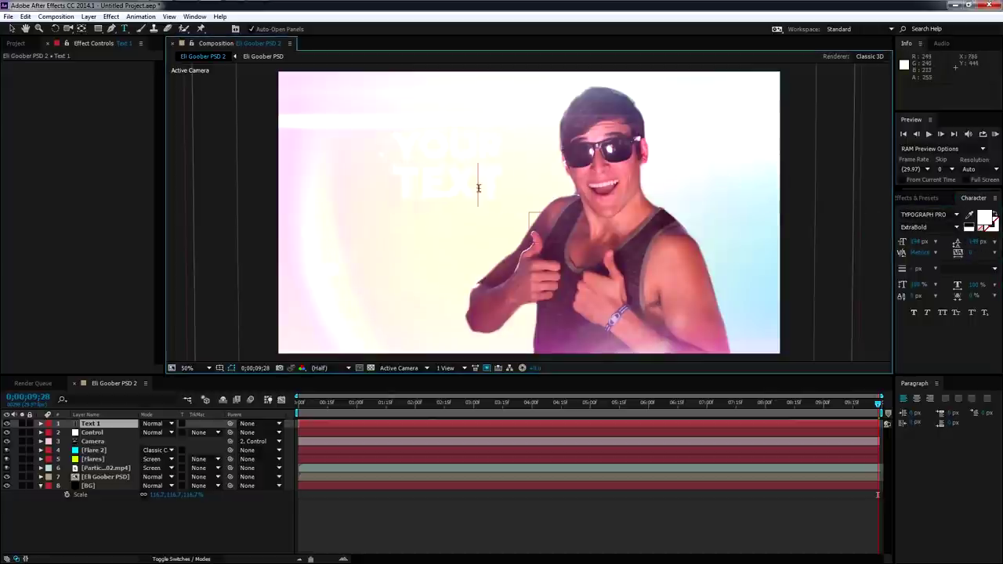
double_click(441, 144)
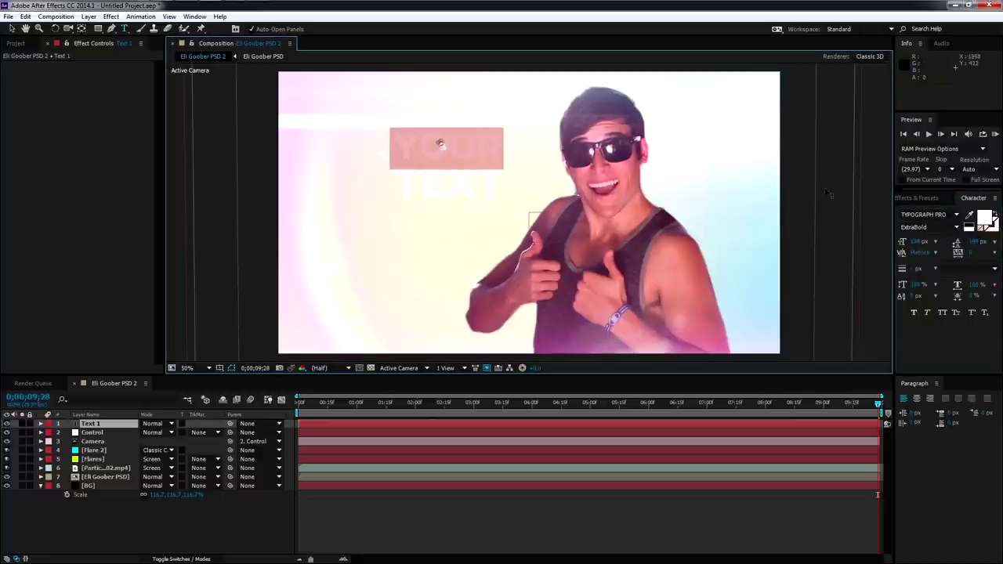
click(934, 227)
scroll(934, 226, down, 2)
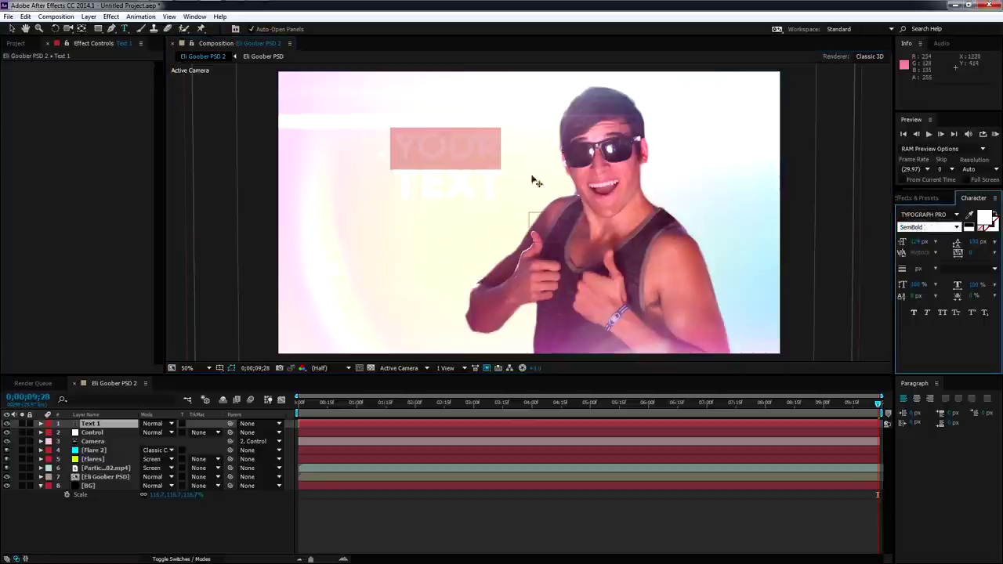
click(467, 184)
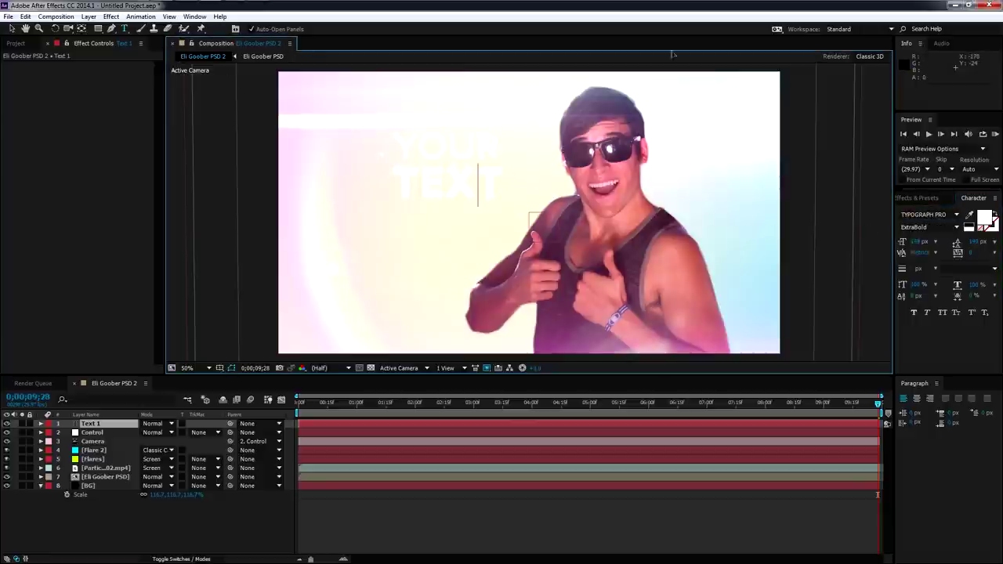
key(Escape)
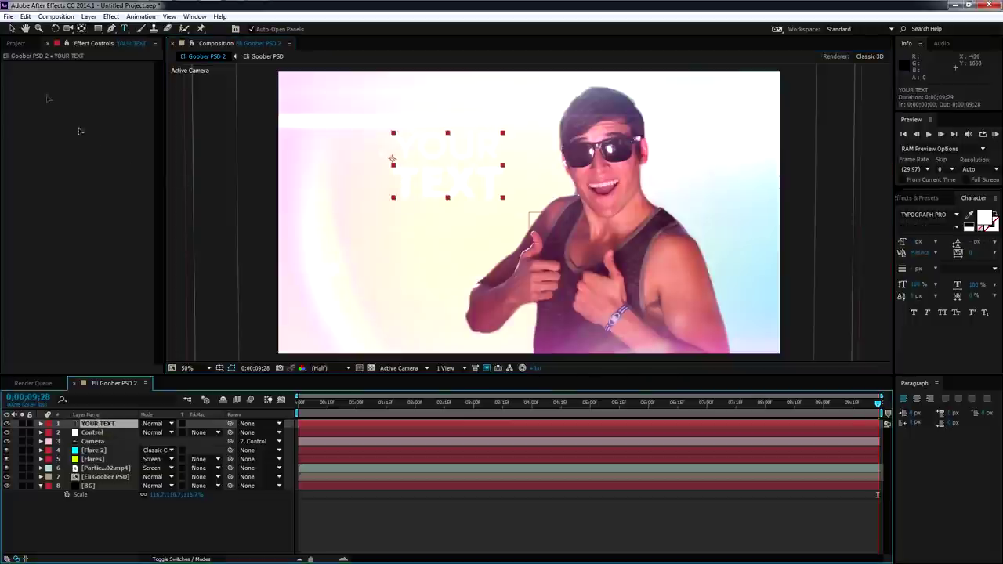
Move the YOUR TEXT title left and down, and make it a 3D layer
key(v)
drag(464, 180, 439, 210)
key(F4)
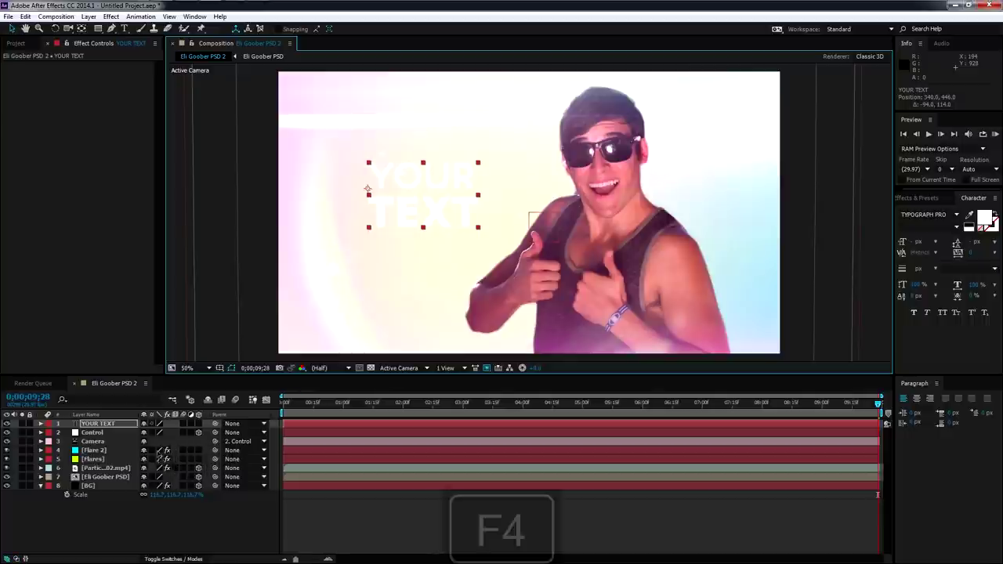
click(198, 423)
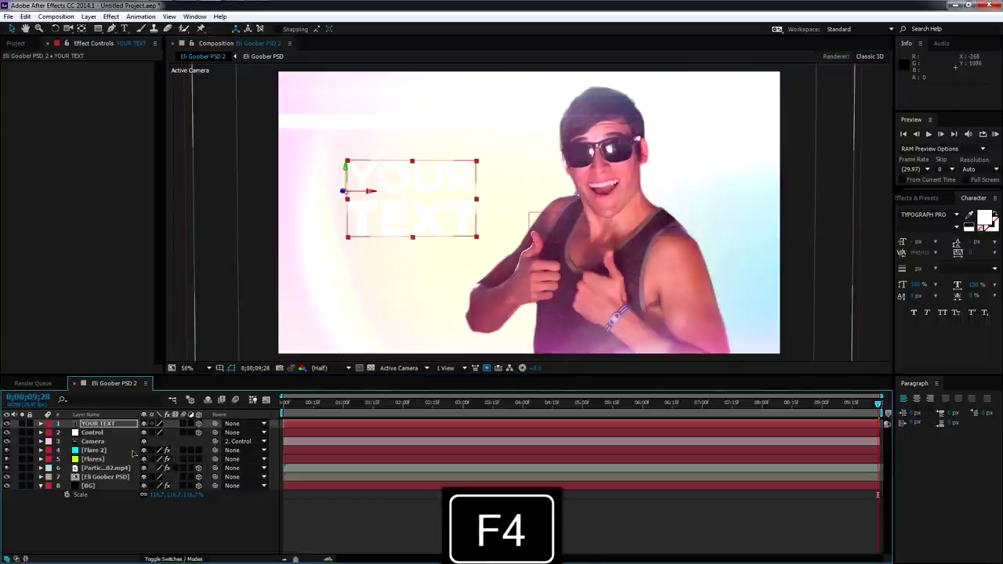
Angle the title slightly via Orientation, bring it closer in Position Z, and return to frame 0
click(41, 423)
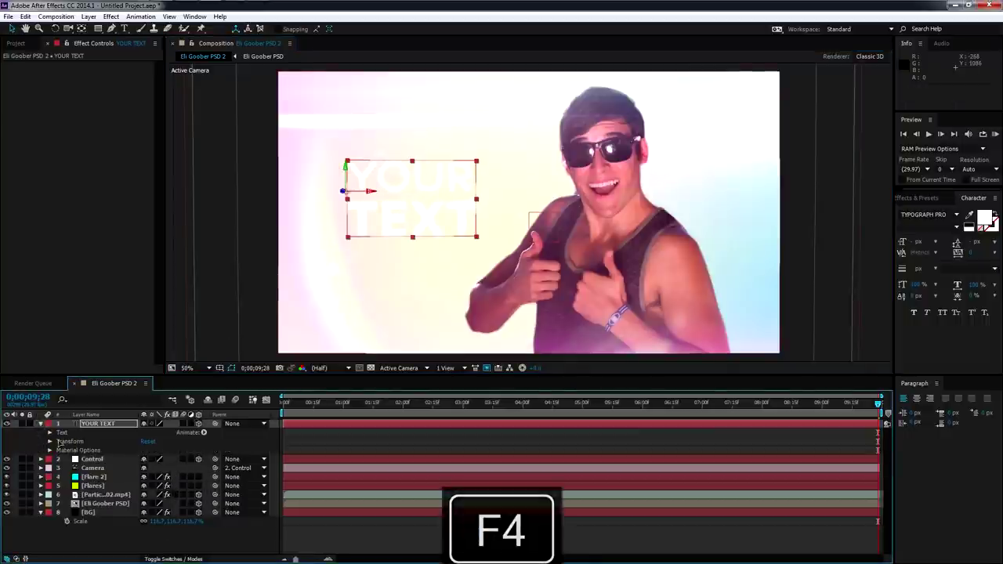
click(50, 443)
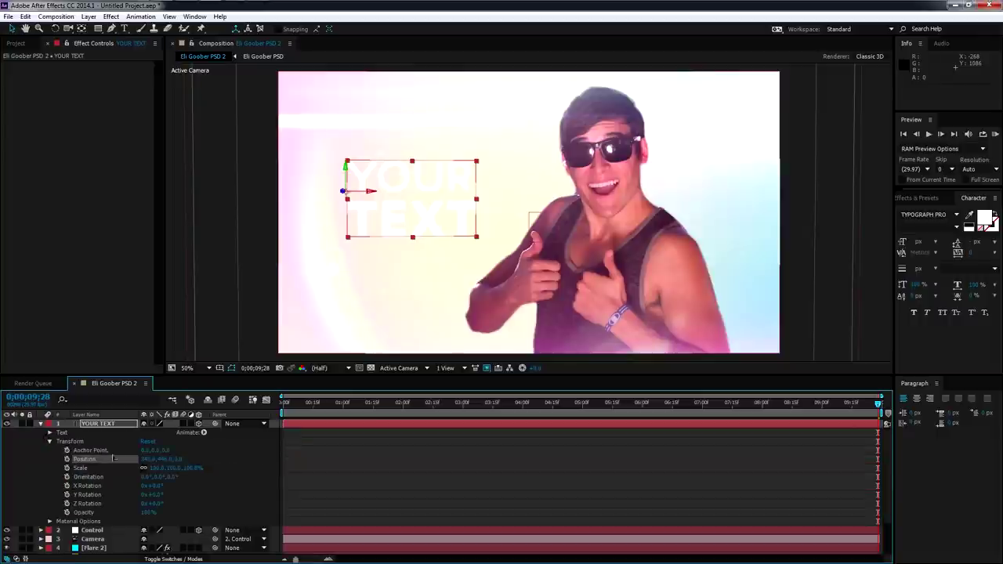
mouse_move(171, 479)
mouse_down()
mouse_move(206, 478)
mouse_move(182, 477)
mouse_up()
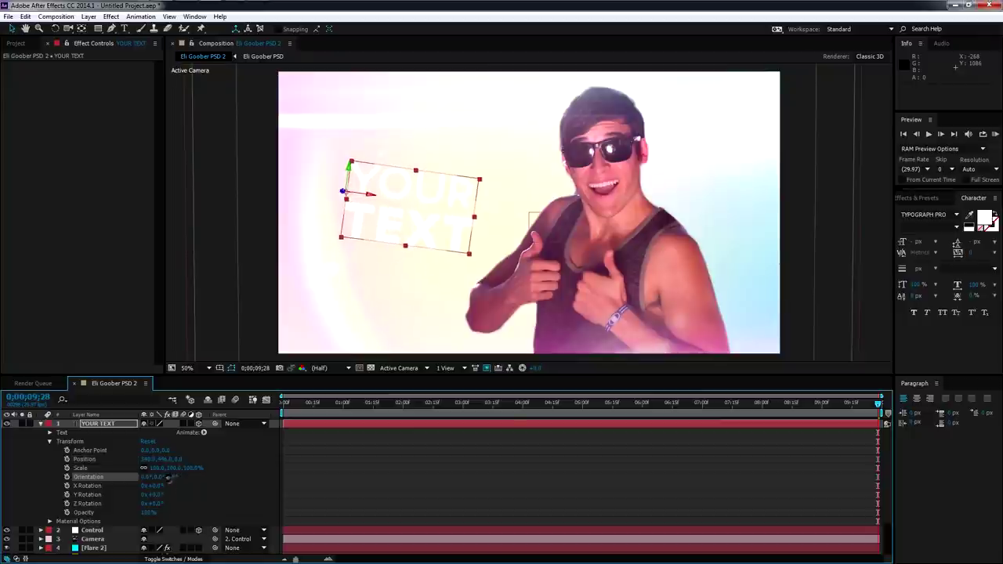
drag(169, 477, 148, 478)
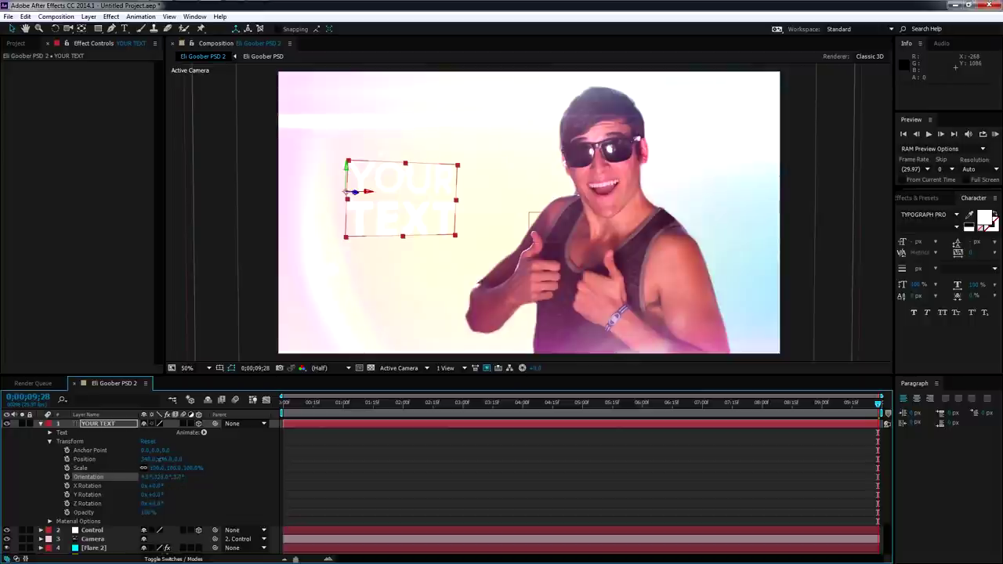
click(161, 459)
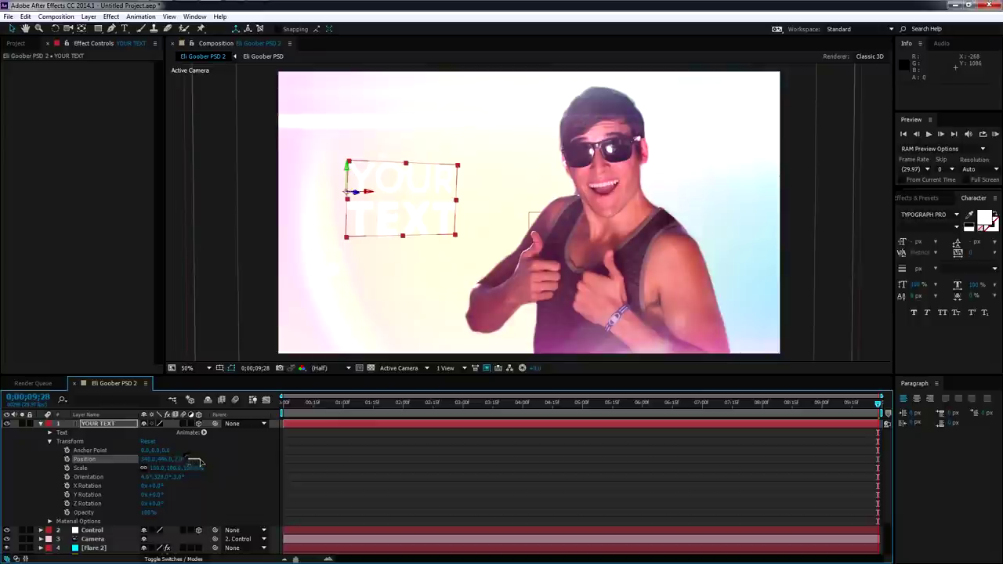
drag(181, 461, 160, 463)
drag(454, 407, 245, 410)
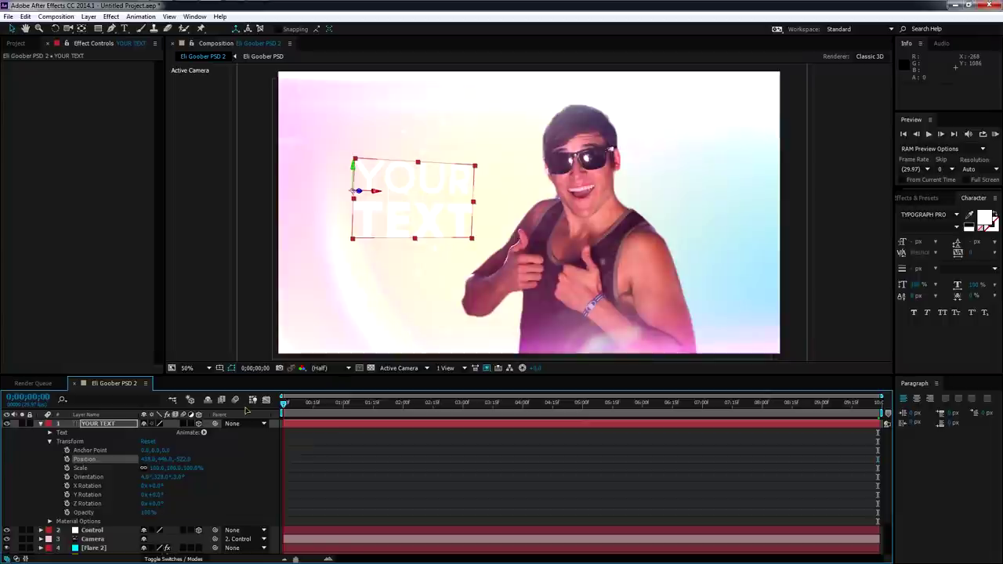
Collapse YOUR TEXT and move it beneath the Particles_02.mp4 layer
click(220, 235)
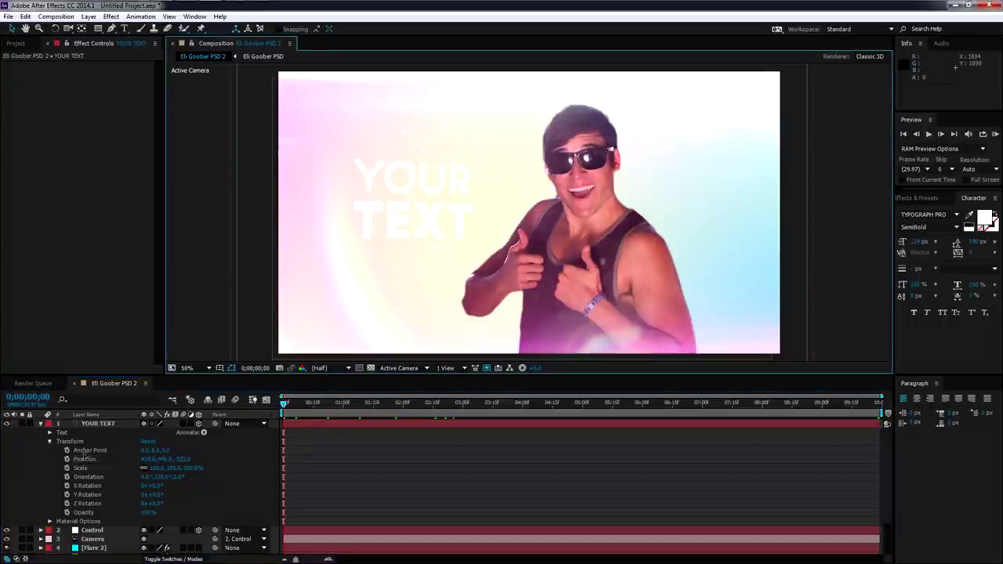
click(41, 424)
drag(92, 426, 112, 475)
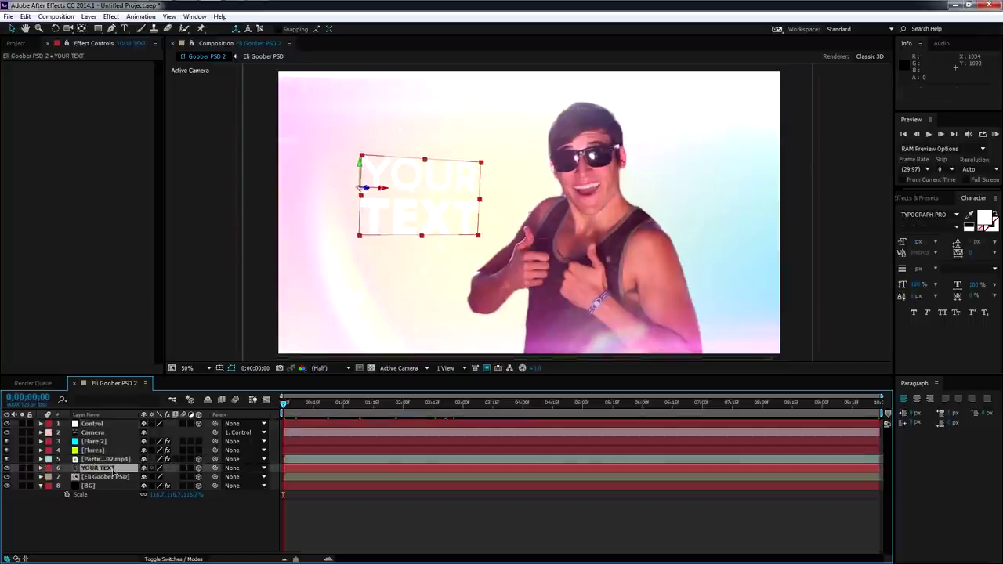
Hide the flare and particle layers, re-enable Control and Camera, and preview the title
drag(6, 423, 8, 461)
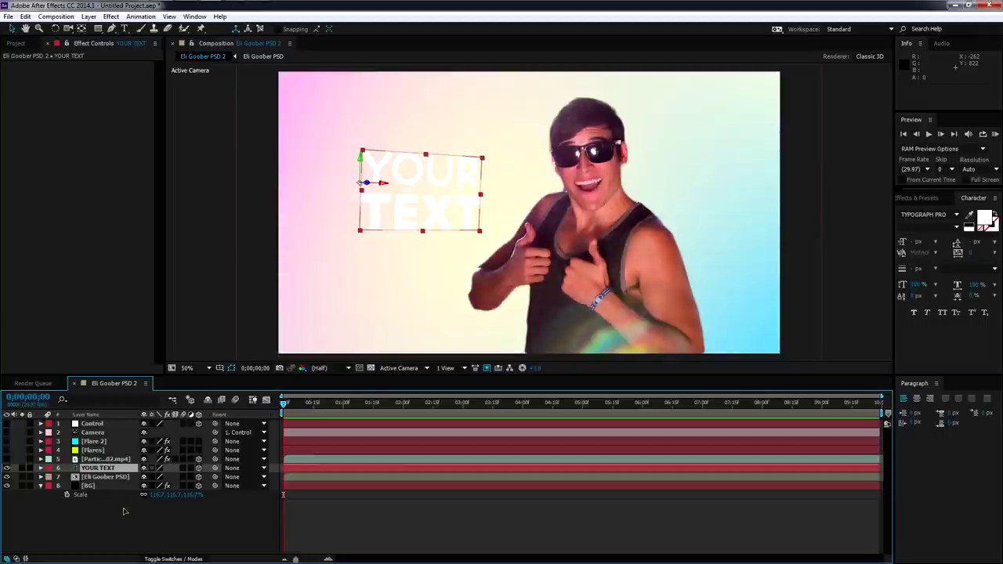
click(229, 208)
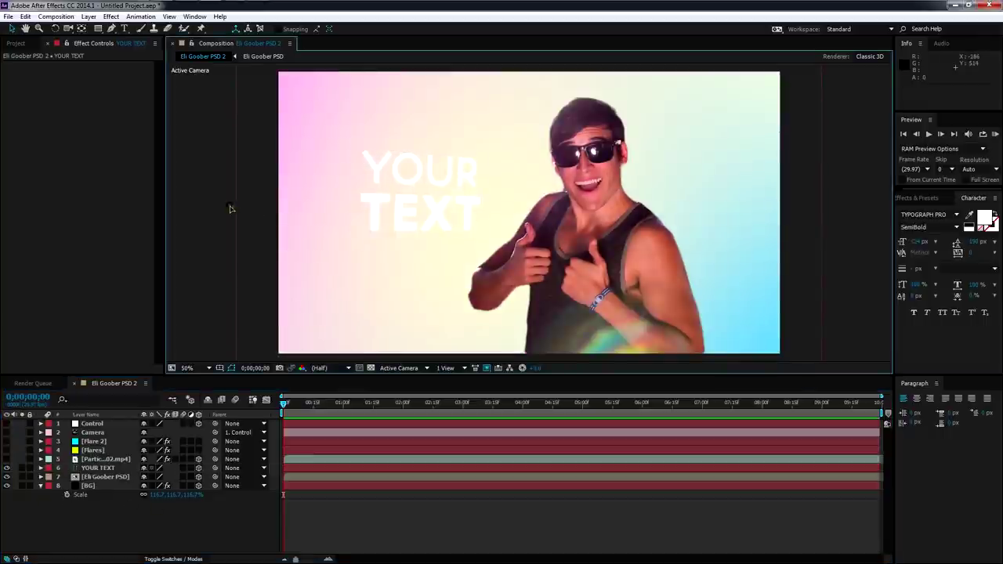
key(space)
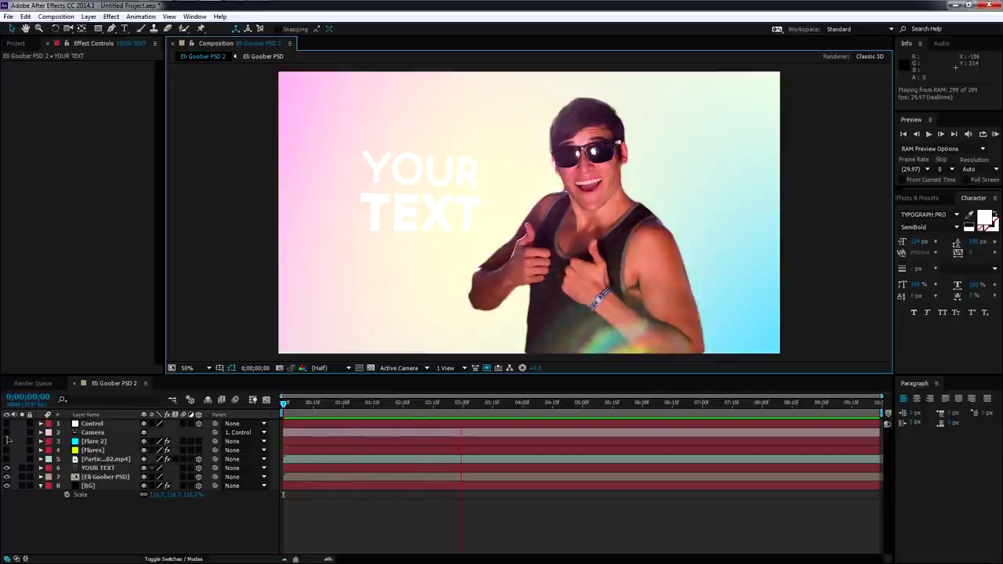
key(space)
drag(7, 423, 6, 433)
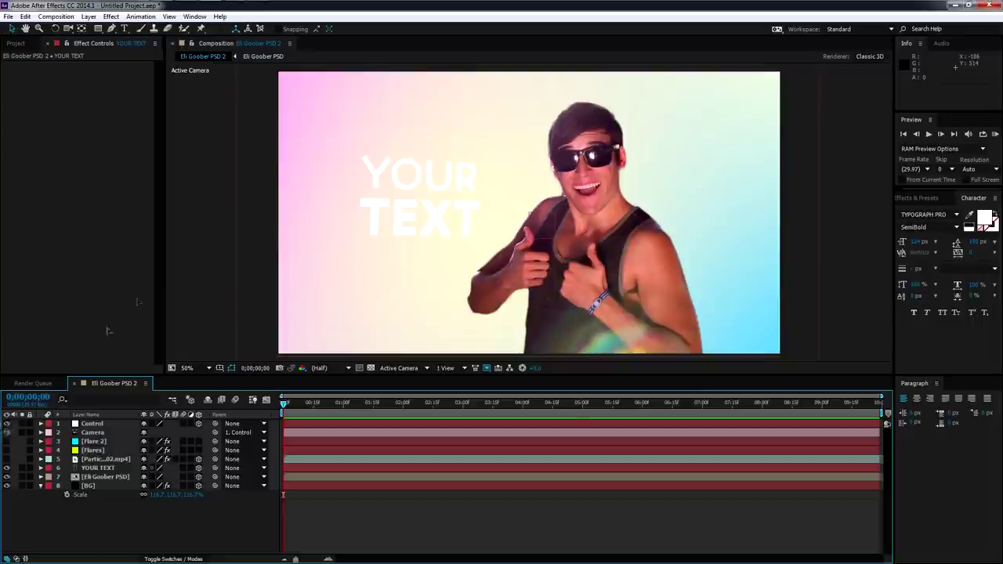
key(space)
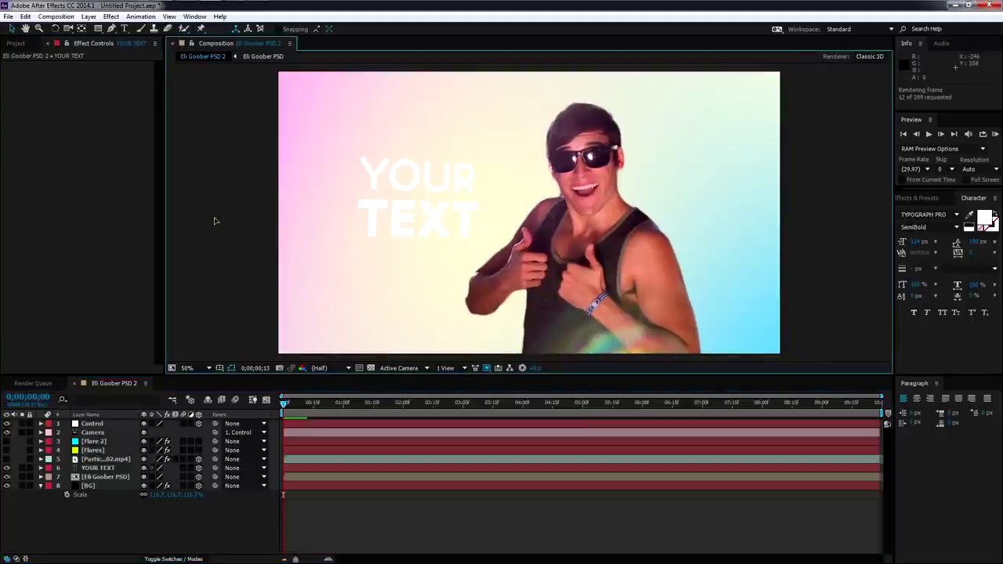
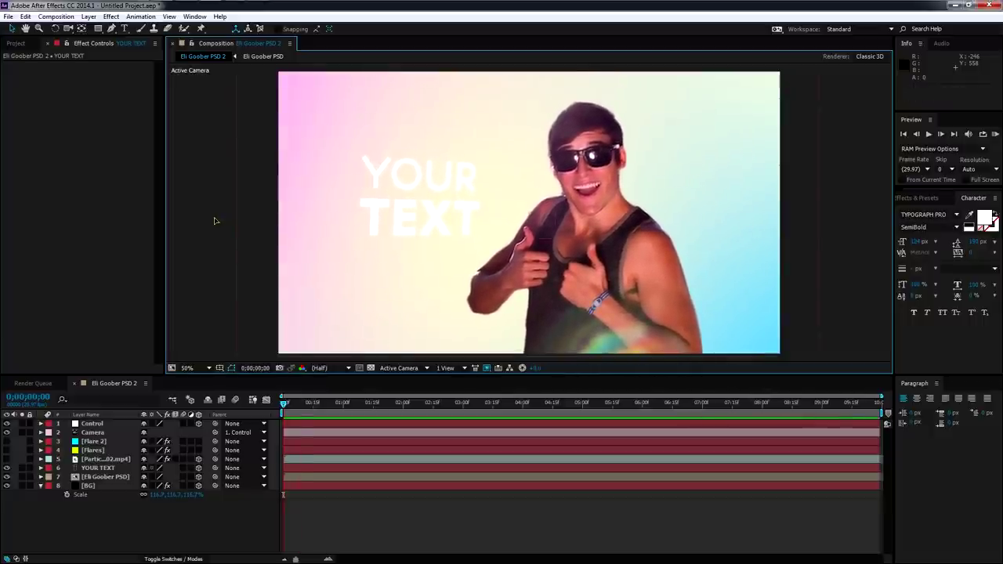
Stop the preview and make the Flares layer visible again over the YOUR TEXT comp
click(300, 383)
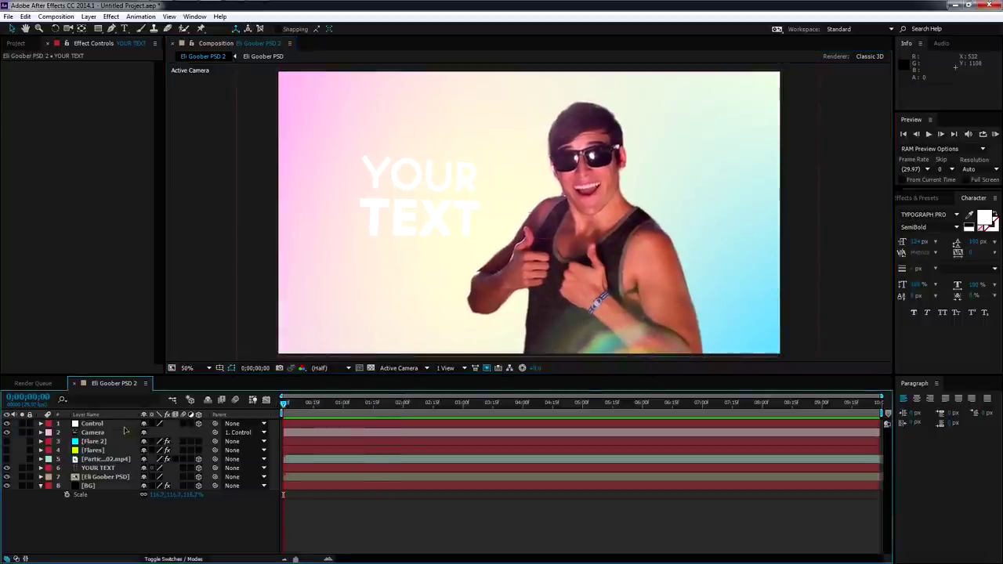
click(6, 450)
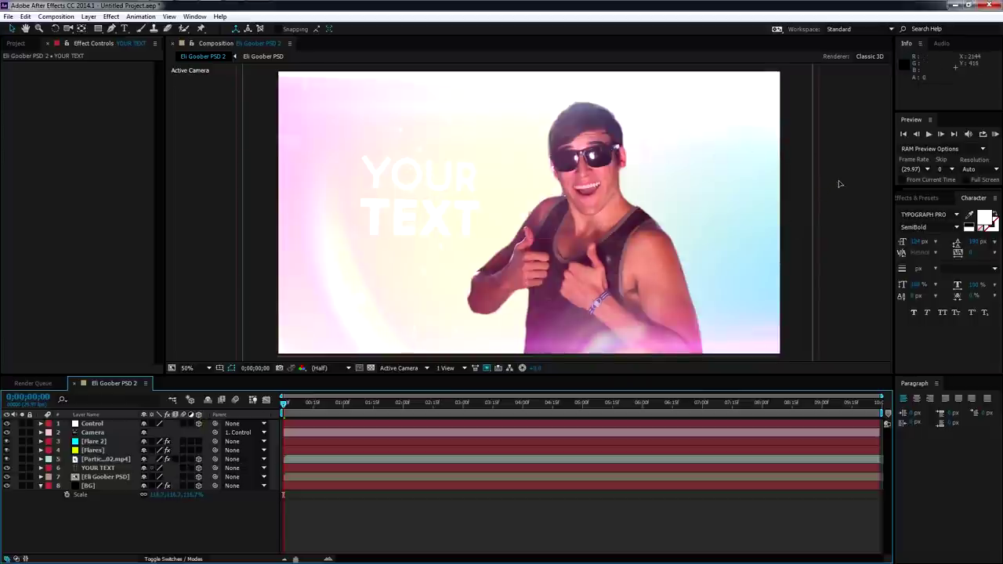
Create a new adjustment layer at the top of the stack and rename it CC
key(ctrl+alt+y)
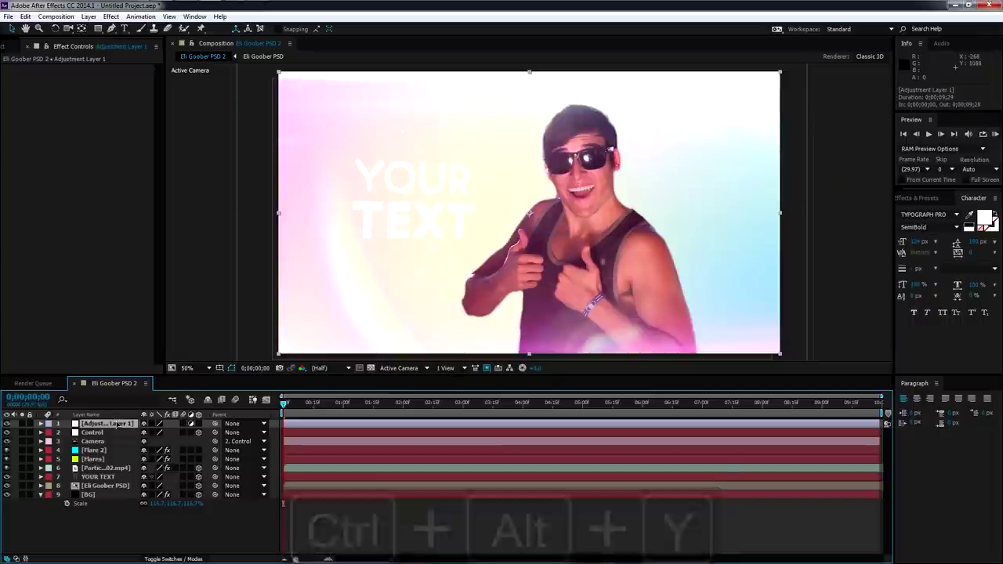
key(Return)
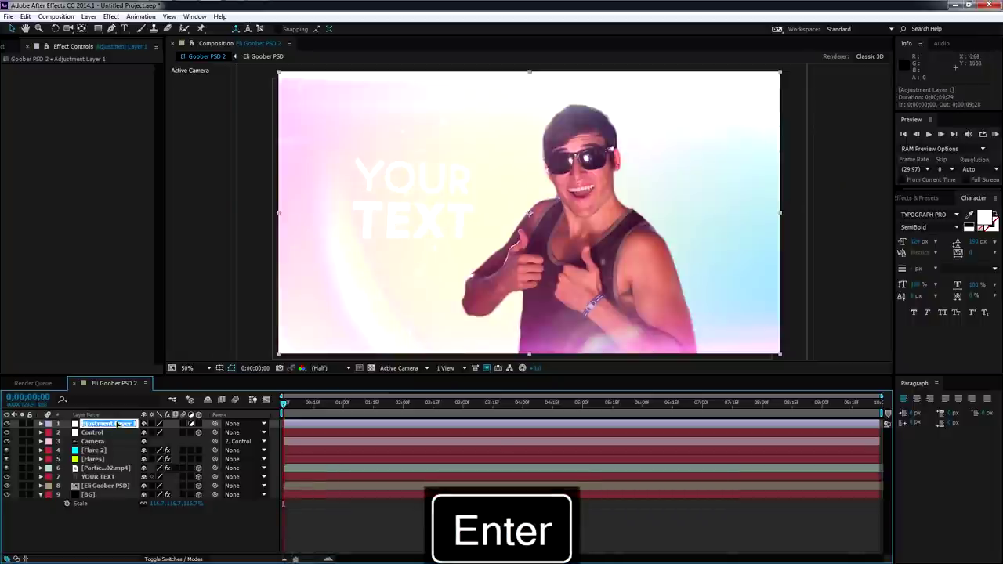
text(CC)
click(102, 433)
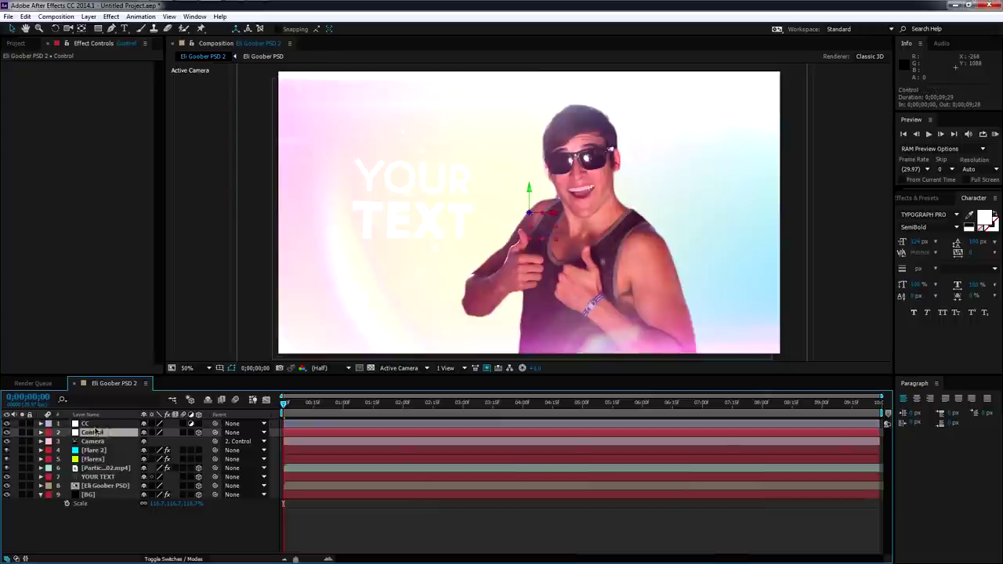
click(93, 423)
Apply Magic Bullet Looks from the Red Giant Color Suite to the CC layer
click(923, 197)
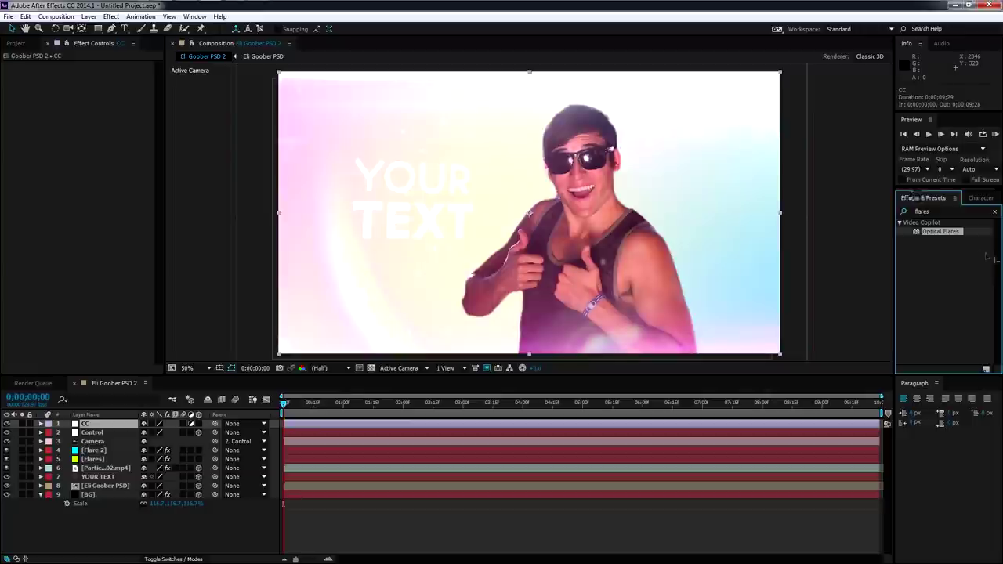
click(900, 224)
click(932, 211)
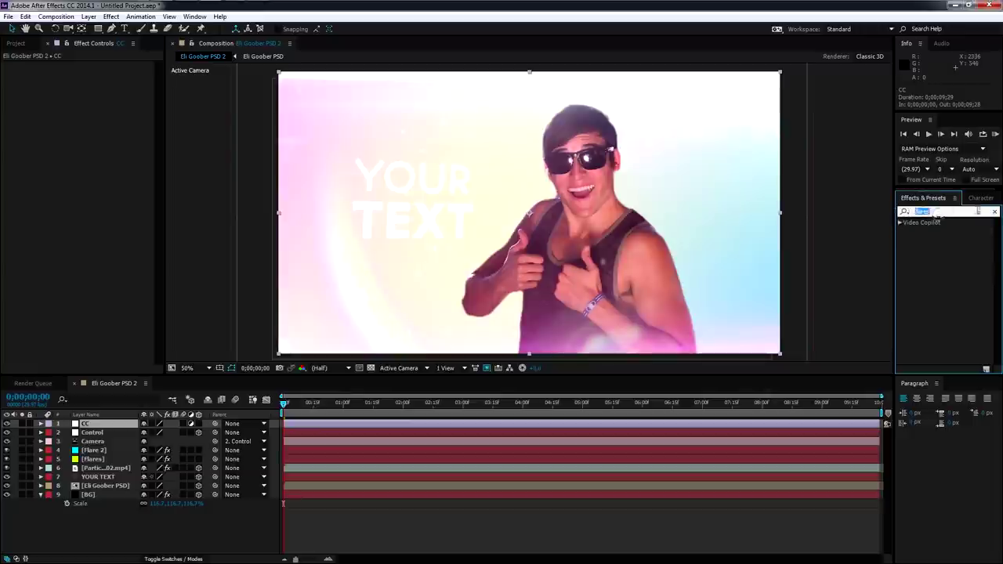
click(996, 212)
scroll(941, 306, down, 5)
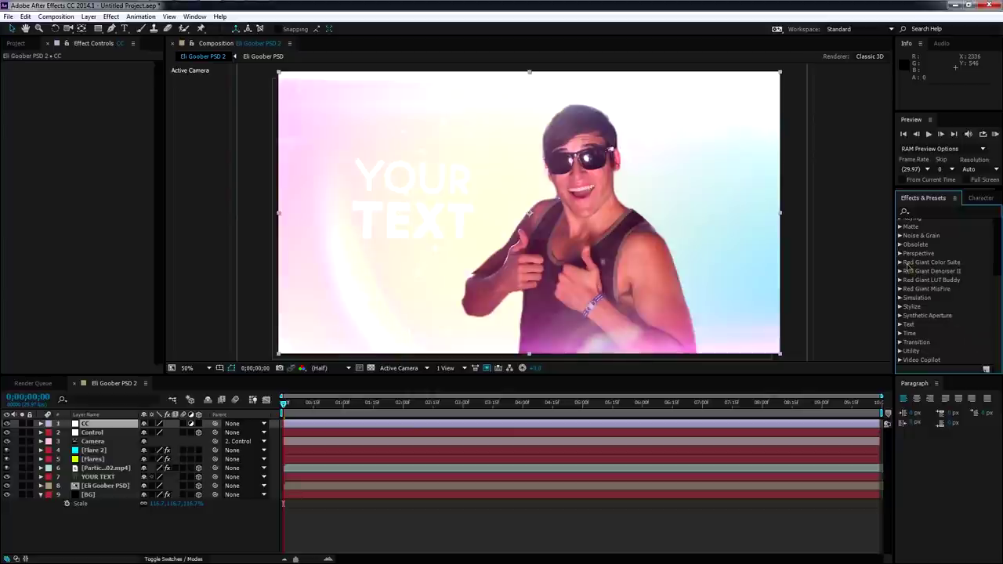
click(900, 262)
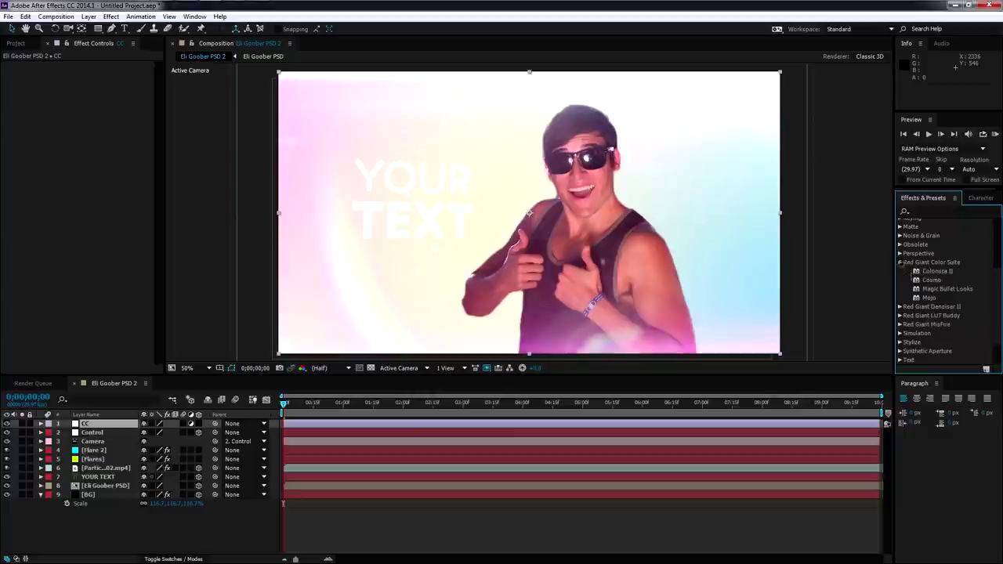
click(945, 290)
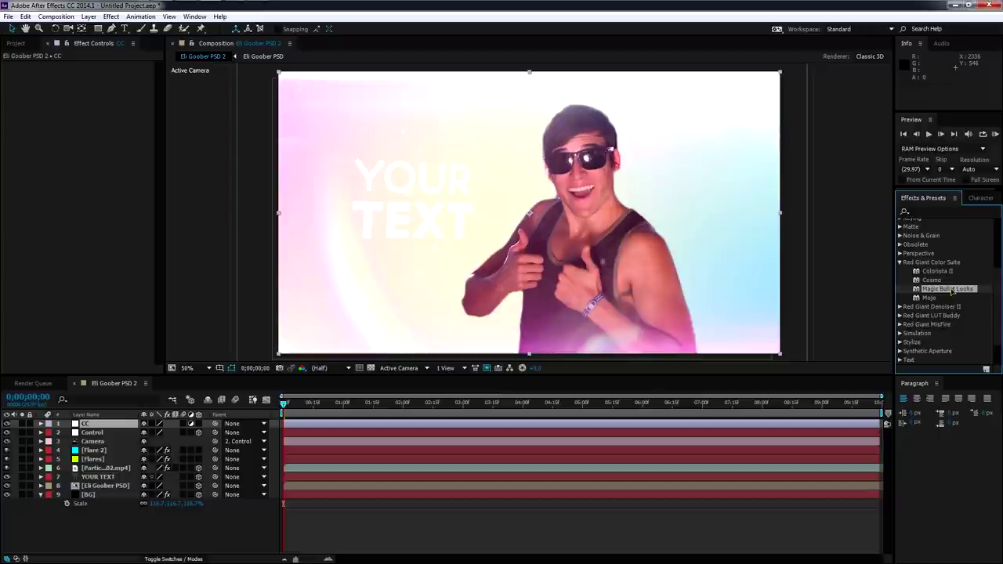
drag(950, 291, 95, 428)
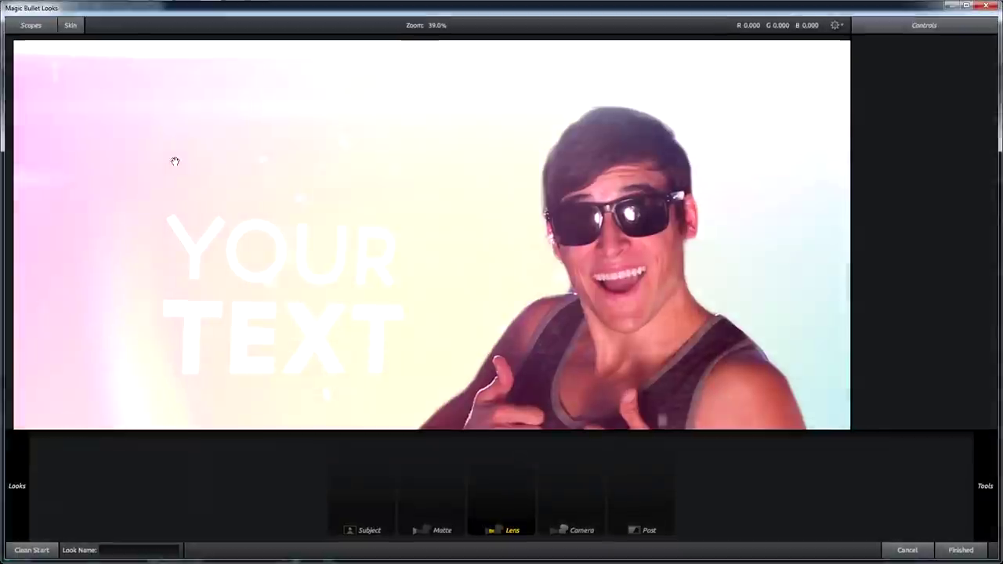
Apply the People > Movie Star look and widen, enlarge and raise its vignette
mouse_move(47, 235)
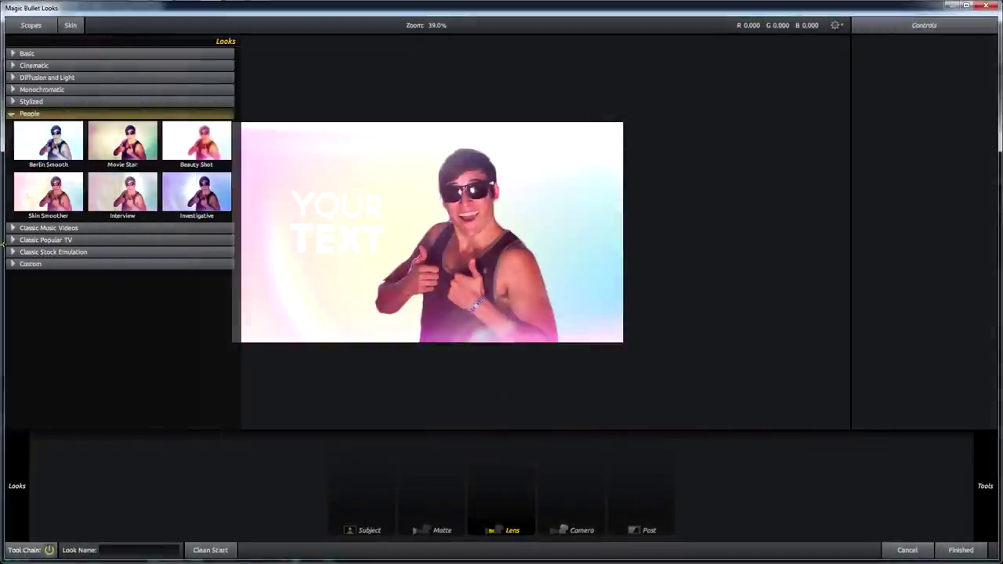
click(123, 157)
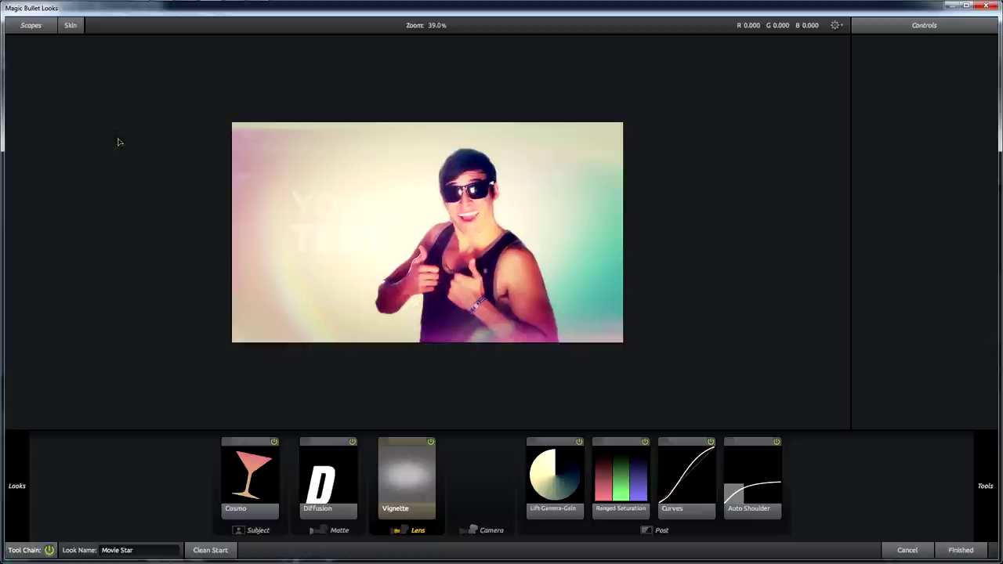
click(413, 476)
drag(142, 236, 107, 233)
drag(428, 66, 433, 3)
drag(465, 265, 439, 235)
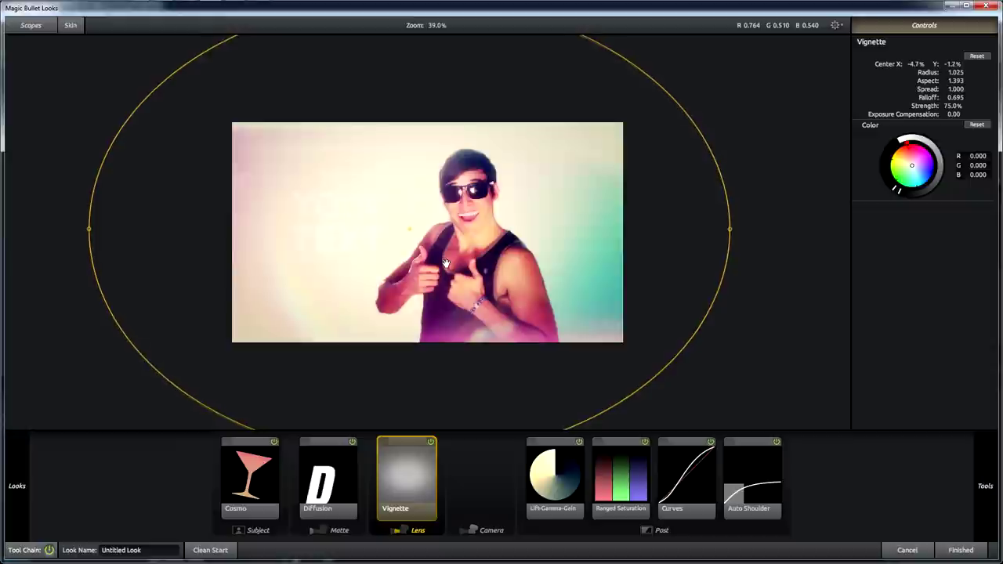
Reapply the Movie Star preset from the People looks
scroll(437, 234, up, 5)
scroll(437, 234, down, 4)
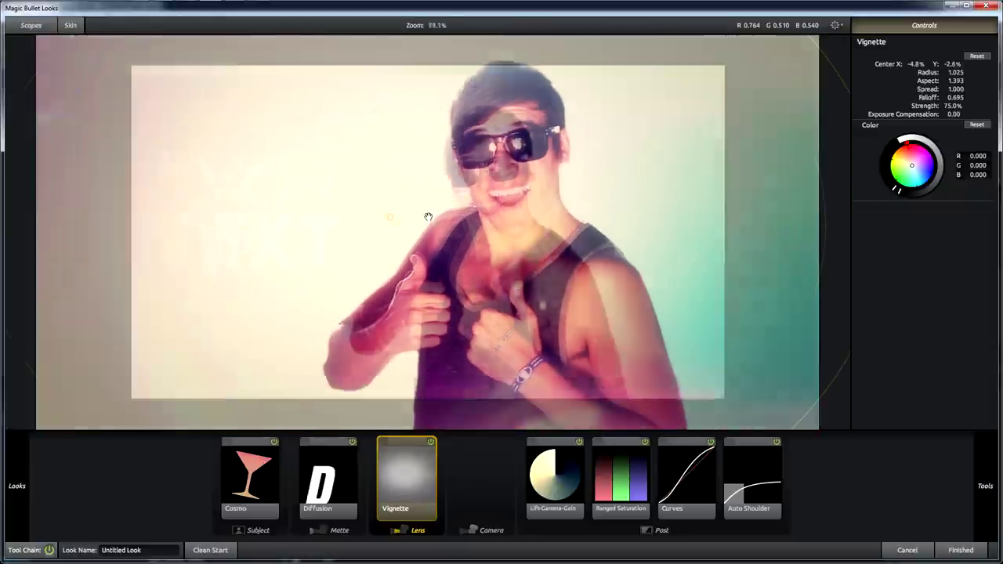
scroll(269, 313, down, 2)
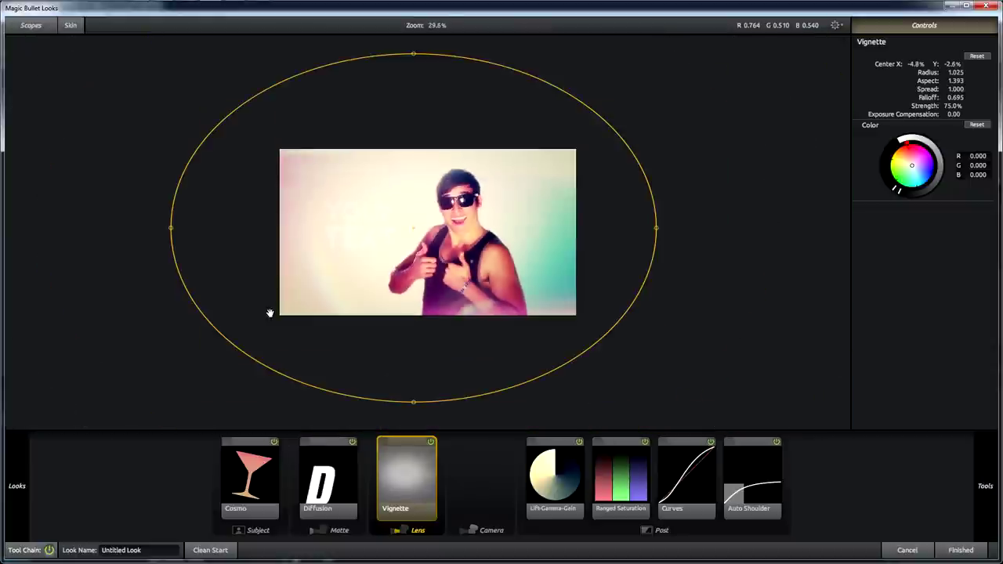
mouse_move(2, 144)
click(91, 131)
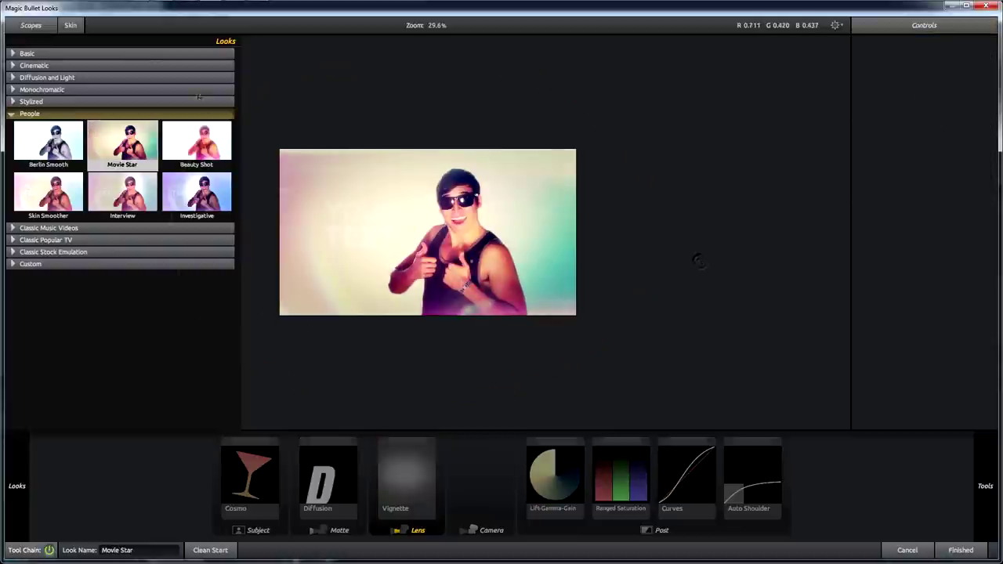
scroll(415, 204, up, 3)
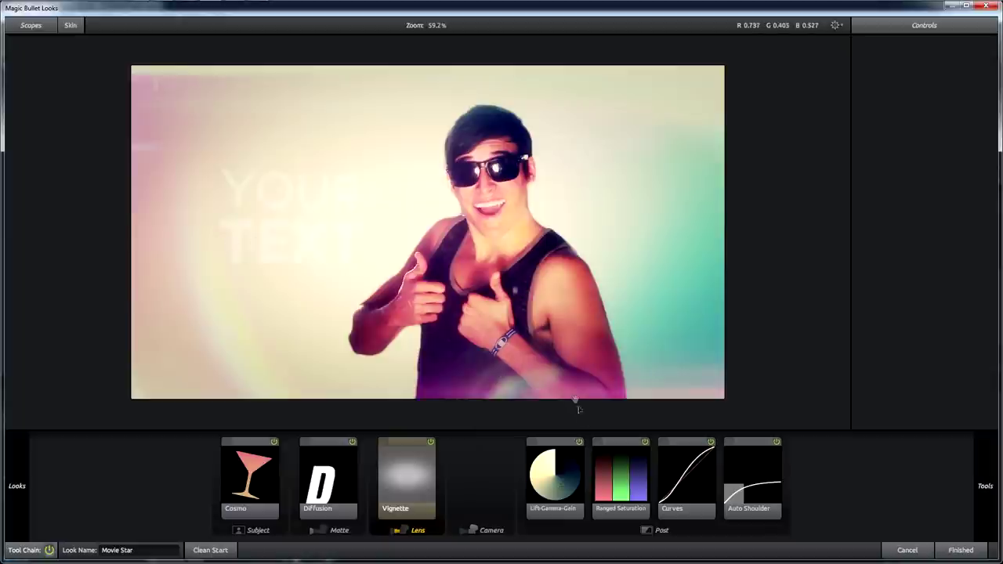
Reshape the RGB curve and lower the Lift-Gamma-Gain Gamma Space value
click(697, 482)
click(894, 153)
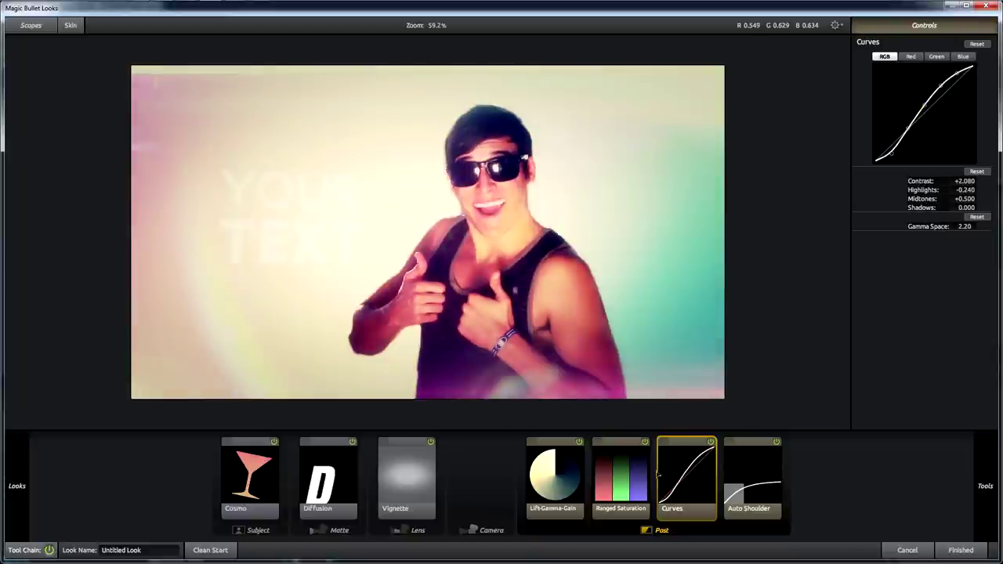
click(551, 505)
drag(962, 65, 950, 65)
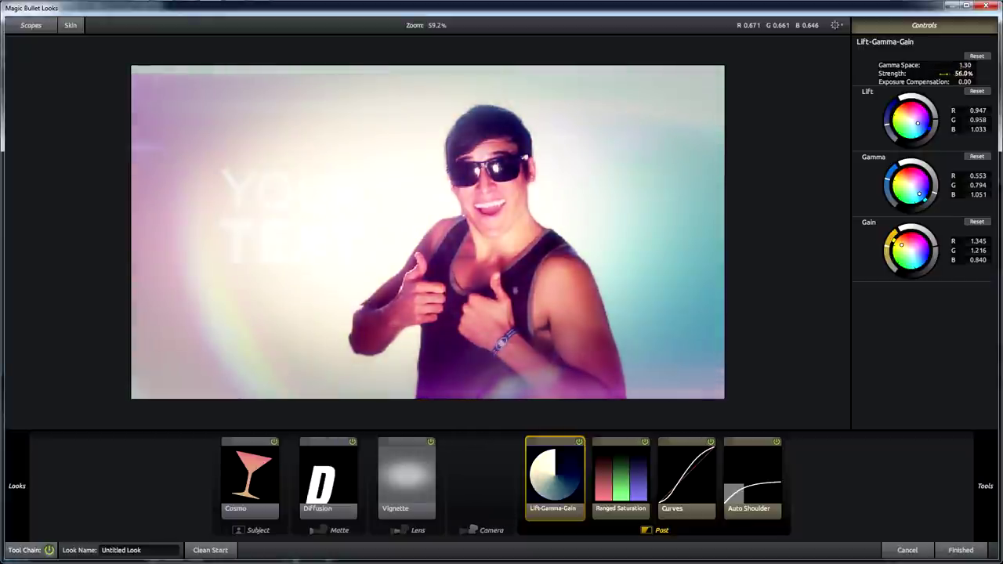
Adjust Lift-Gamma-Gain strength, set Exposure Compensation to -0.30, and apply the grade
drag(962, 73, 959, 72)
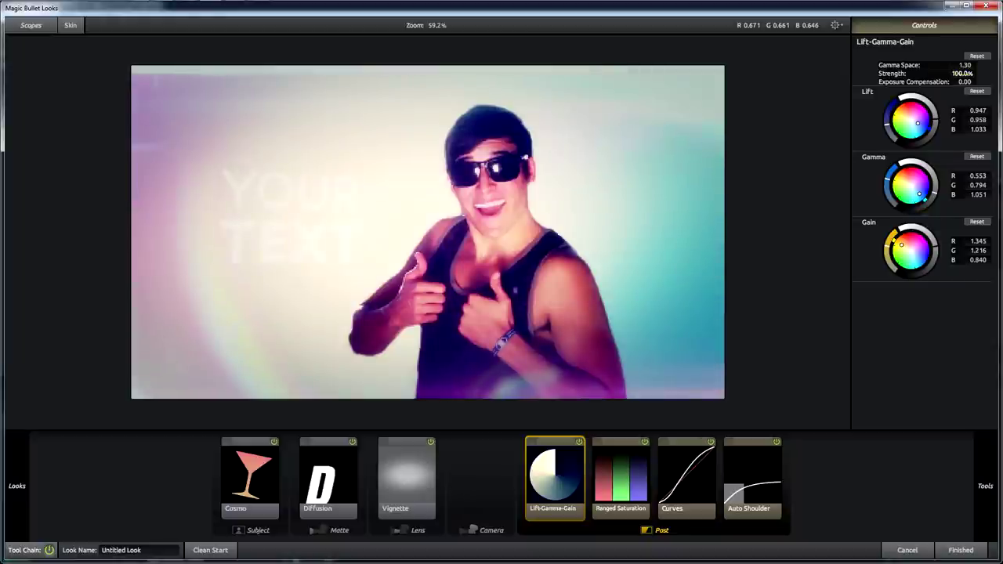
mouse_move(964, 82)
mouse_down()
mouse_move(946, 82)
mouse_move(961, 82)
mouse_up()
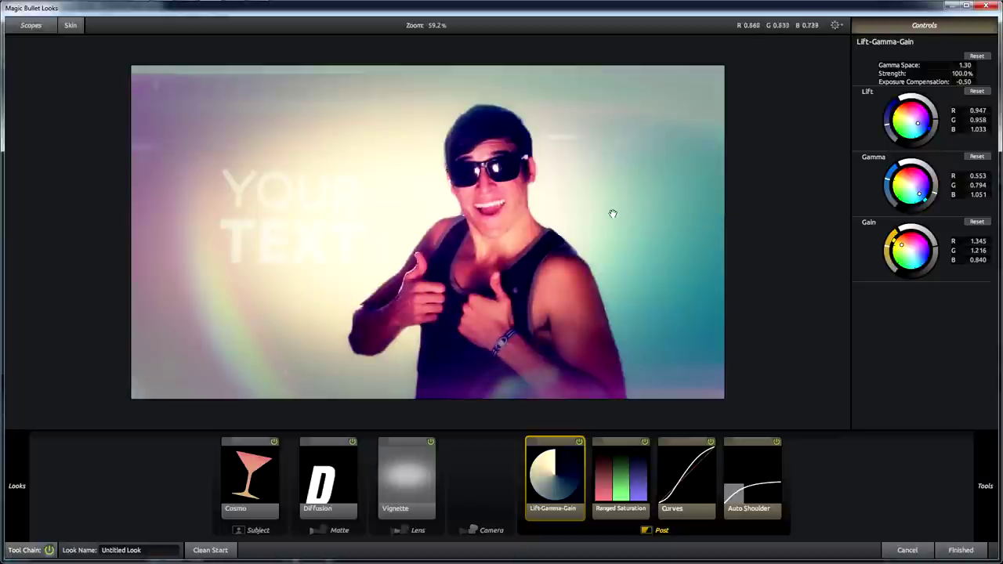
drag(962, 82, 958, 82)
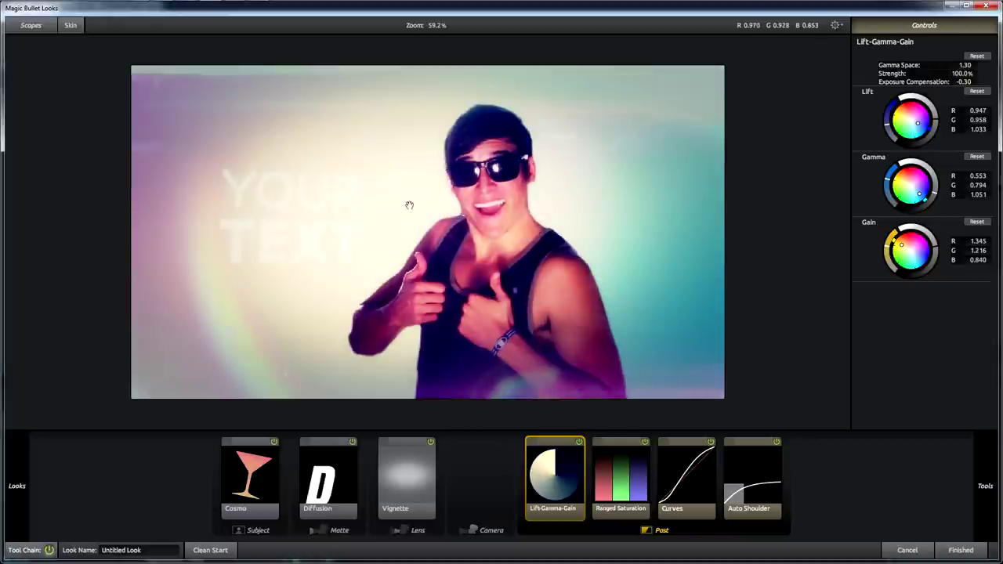
click(961, 551)
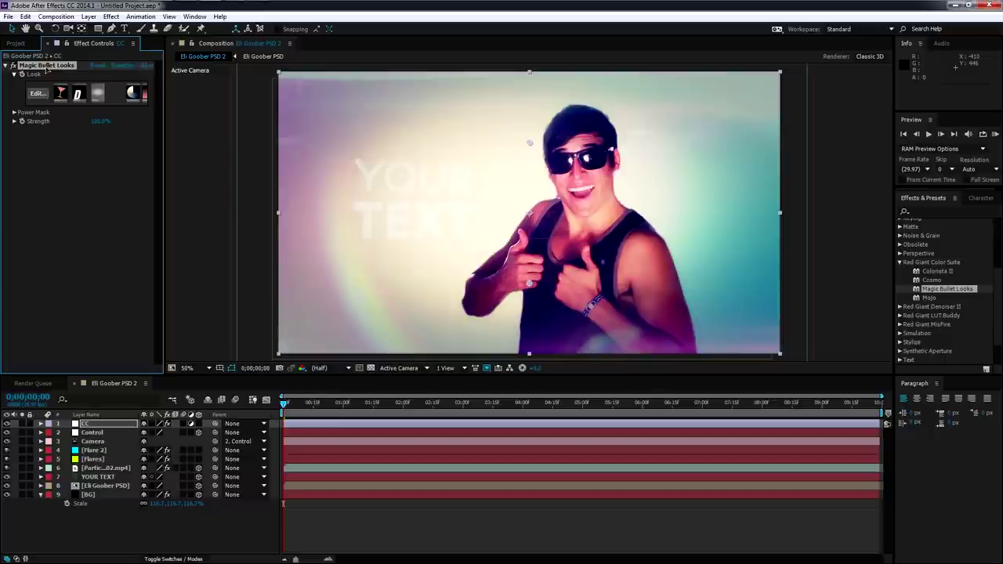
Reopen Looks and make the vignette much taller and wider, nudging it upward
click(38, 93)
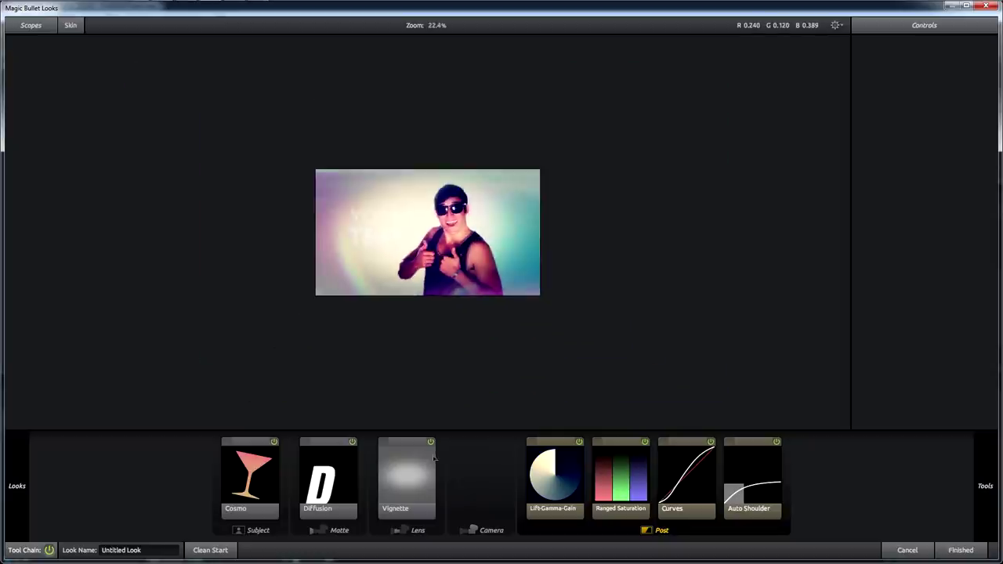
click(423, 474)
drag(429, 141, 429, 2)
drag(522, 299, 510, 271)
drag(261, 187, 213, 185)
Raise the vignette centre to Y -49.0% and apply the look back to After Effects
scroll(462, 200, up, 5)
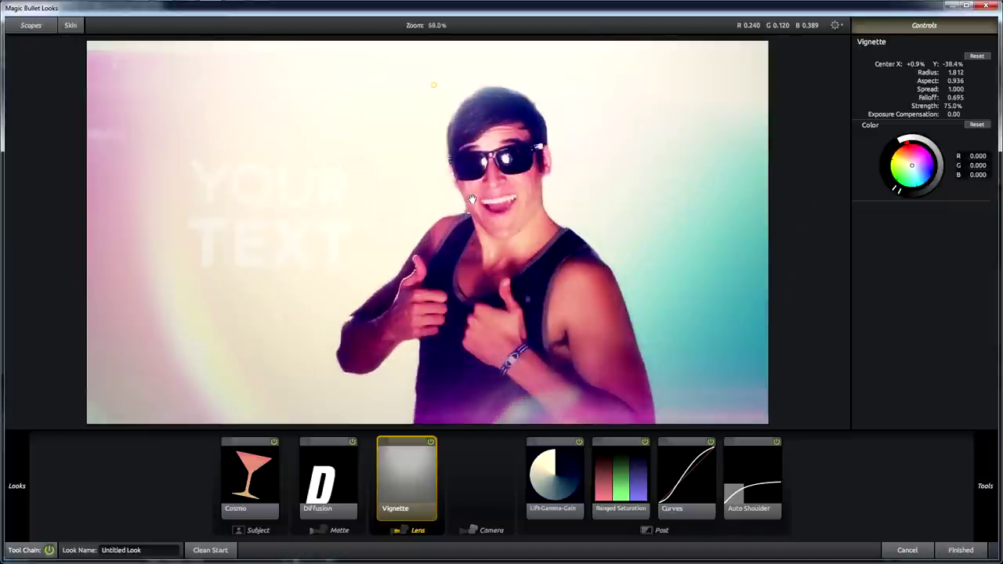
scroll(471, 200, down, 3)
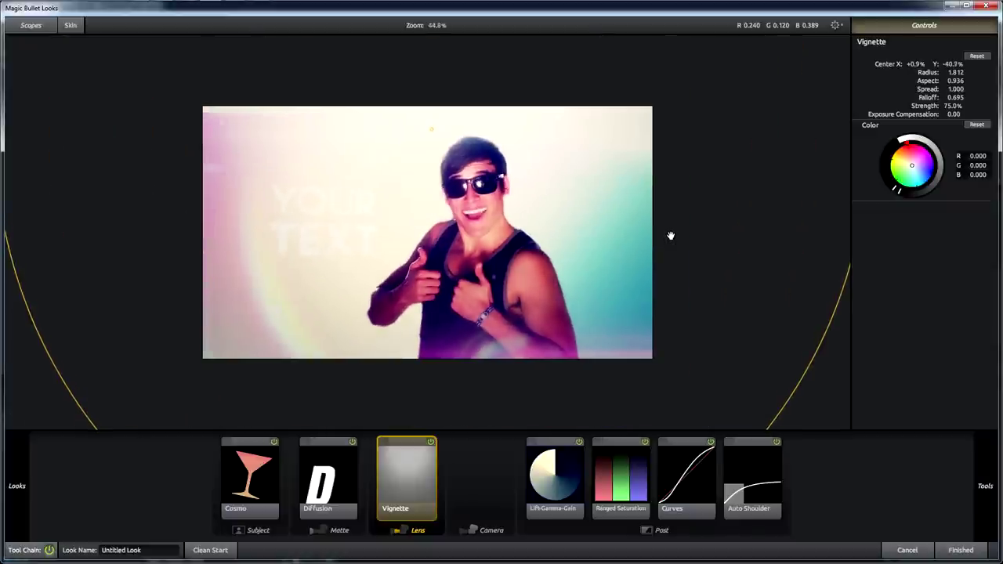
scroll(682, 239, down, 1)
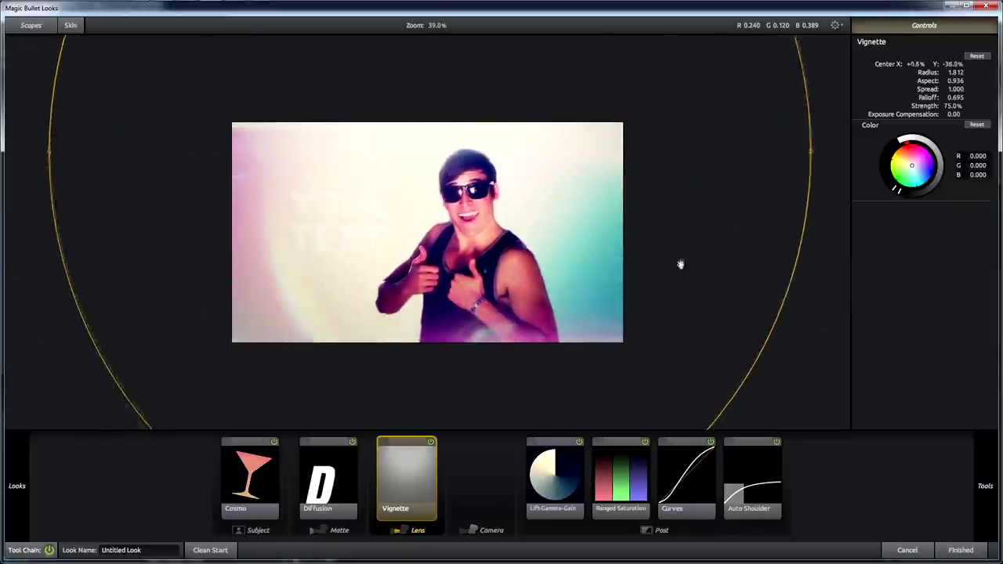
drag(680, 264, 679, 228)
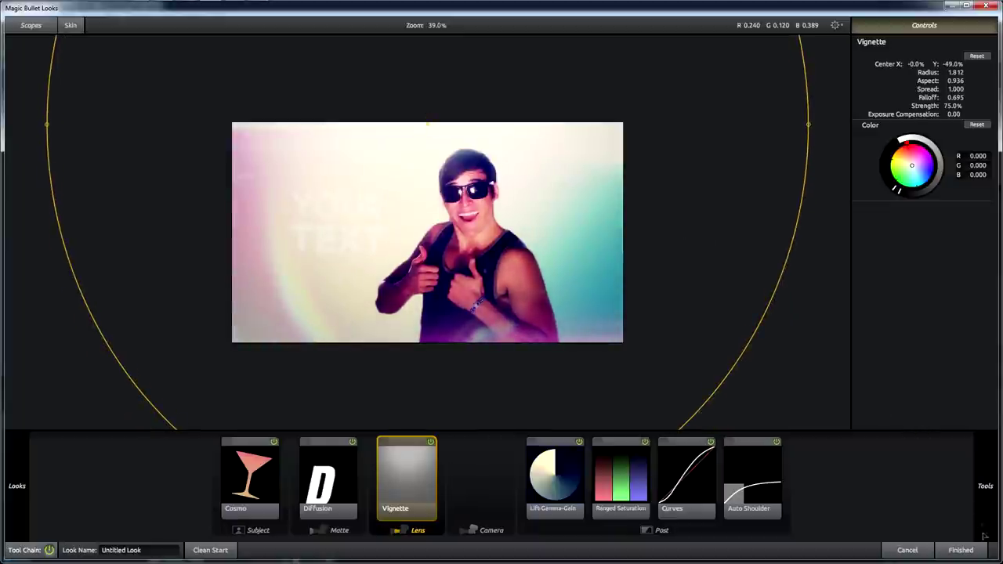
click(961, 550)
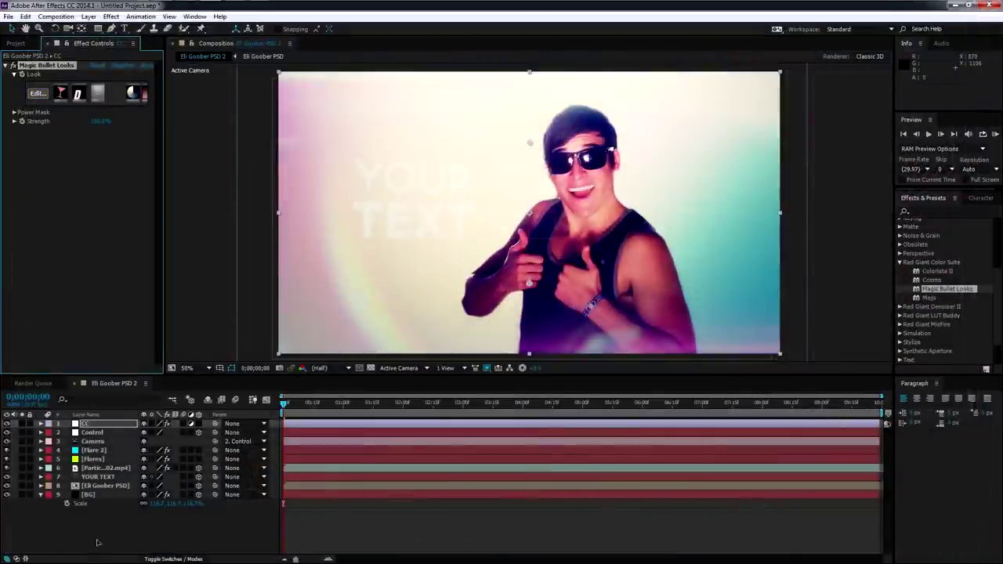
Change the YOUR TEXT title's fill colour from white to black
click(99, 478)
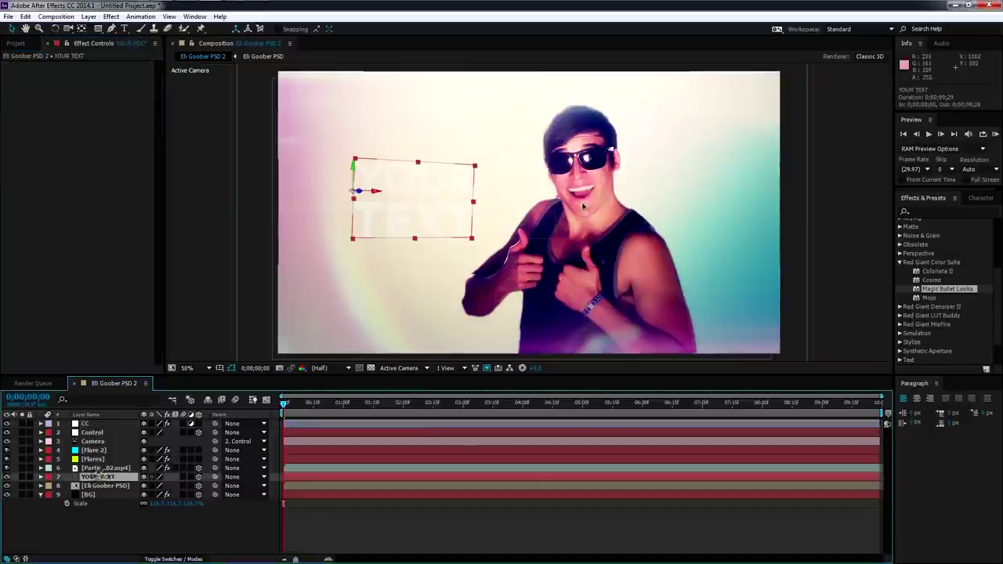
double_click(430, 219)
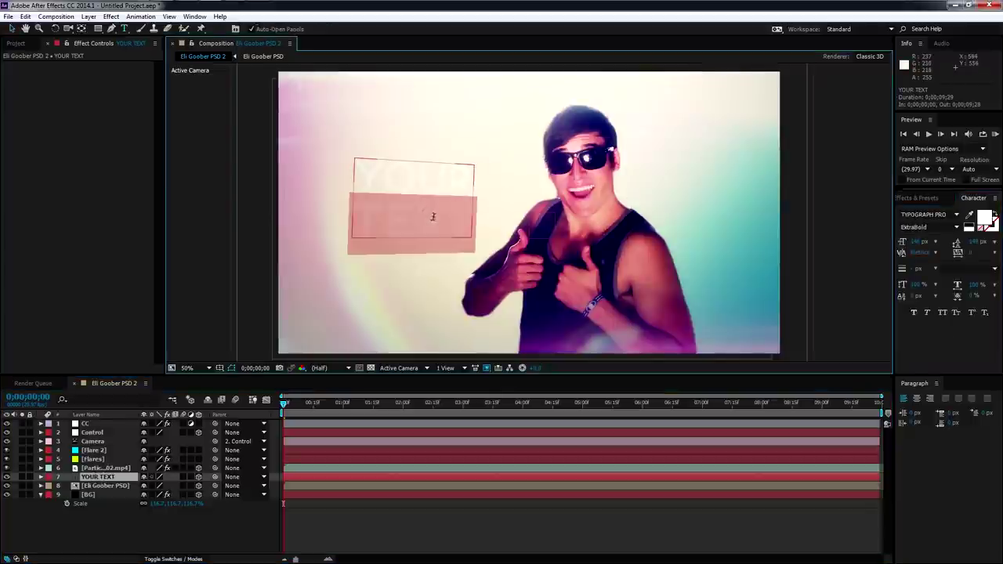
click(454, 217)
key(ctrl+a)
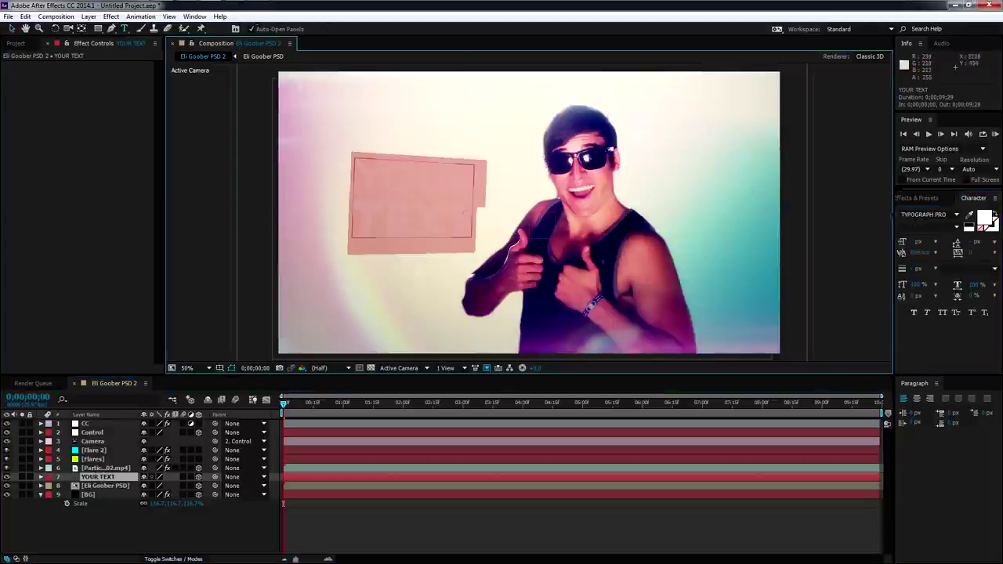
click(986, 220)
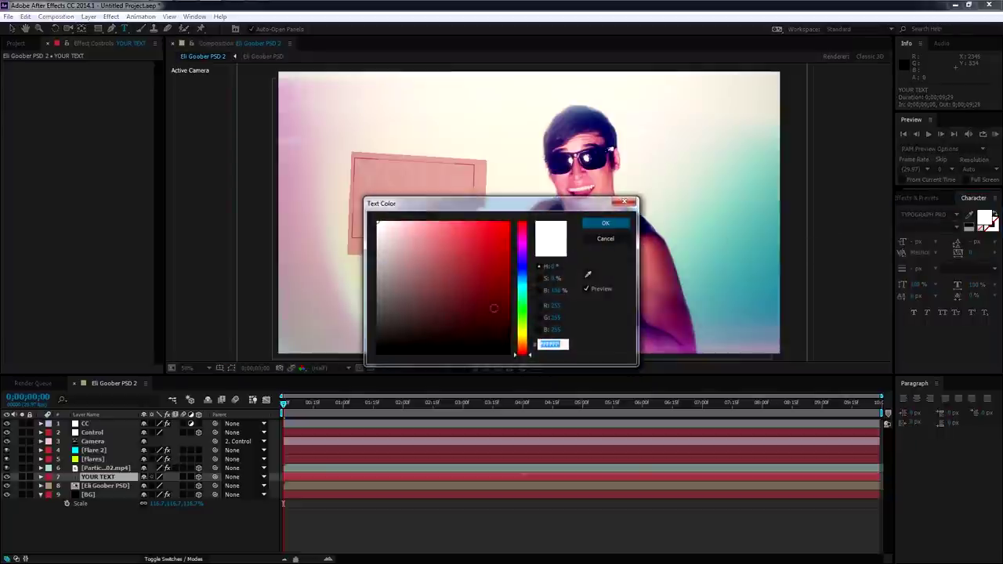
click(605, 223)
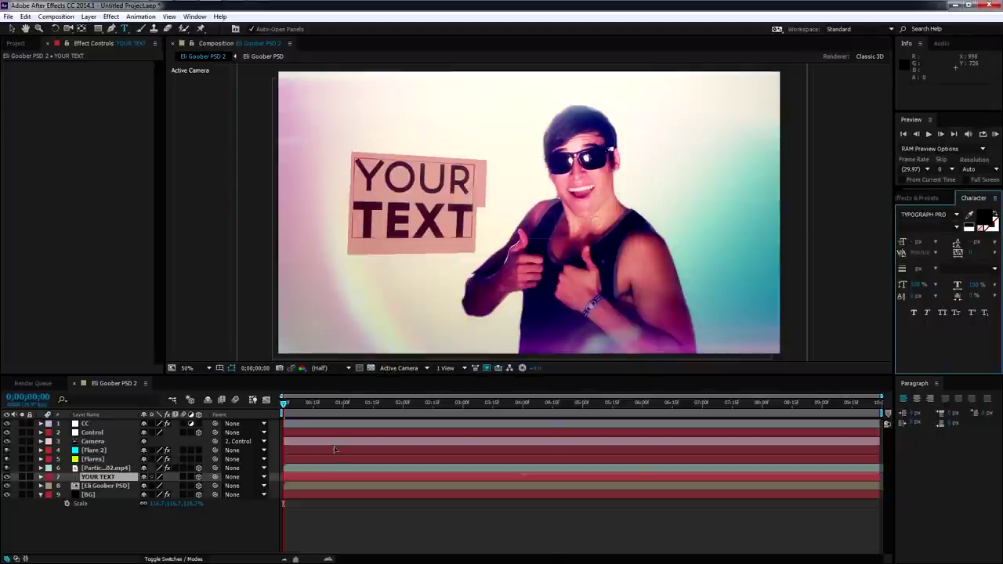
click(177, 525)
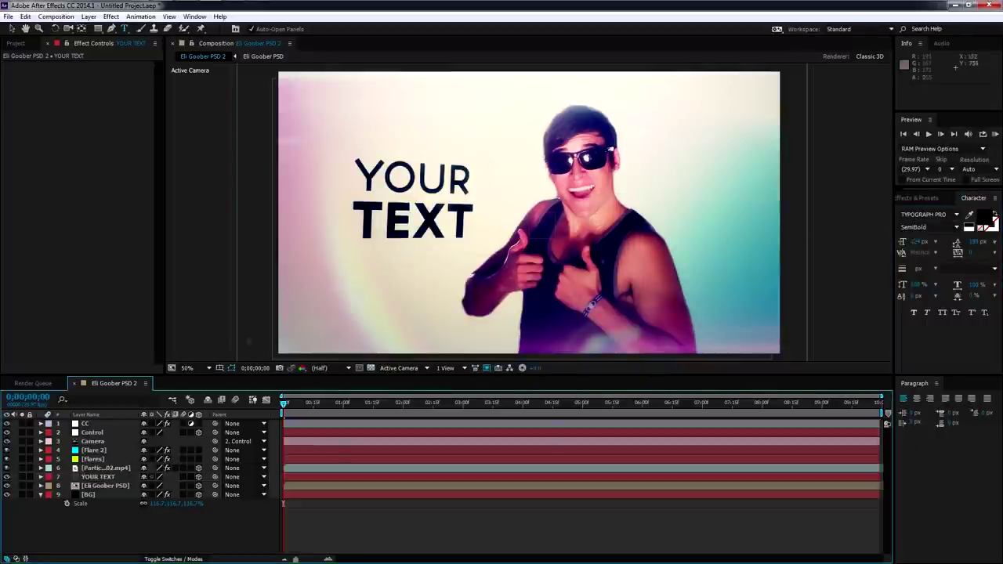
Move the Flare 2 layer to the top of the layer stack above CC
click(96, 478)
click(79, 536)
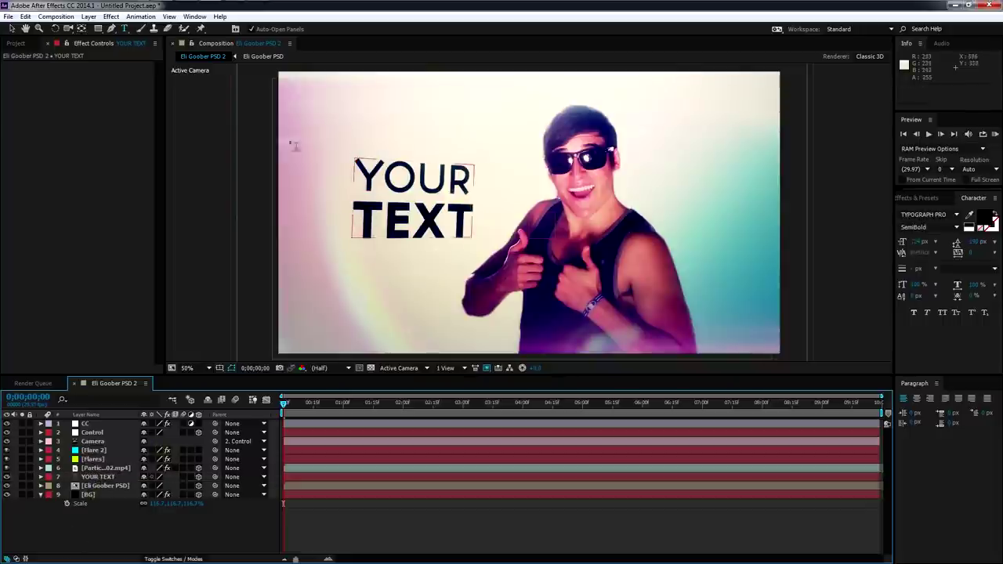
click(12, 29)
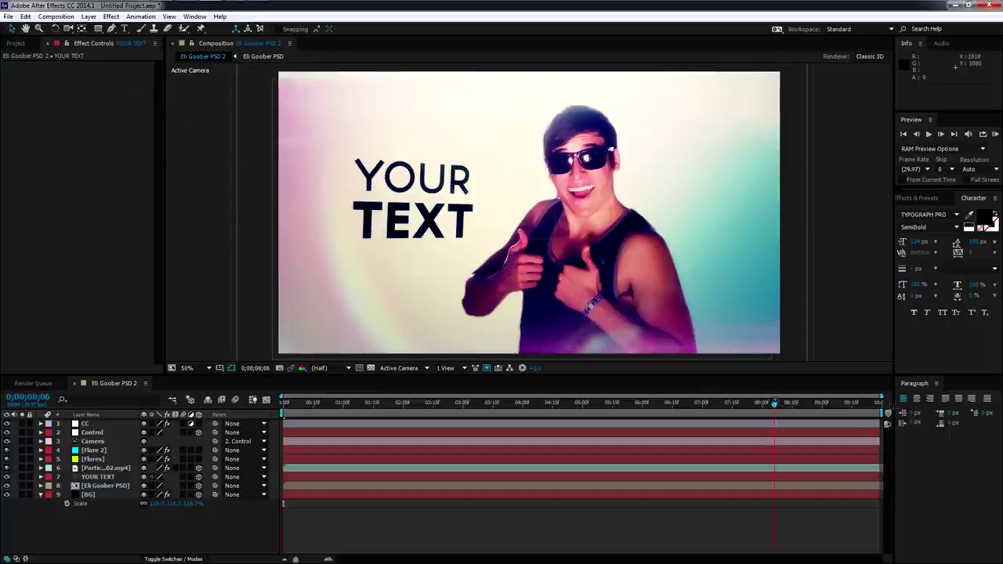
click(878, 404)
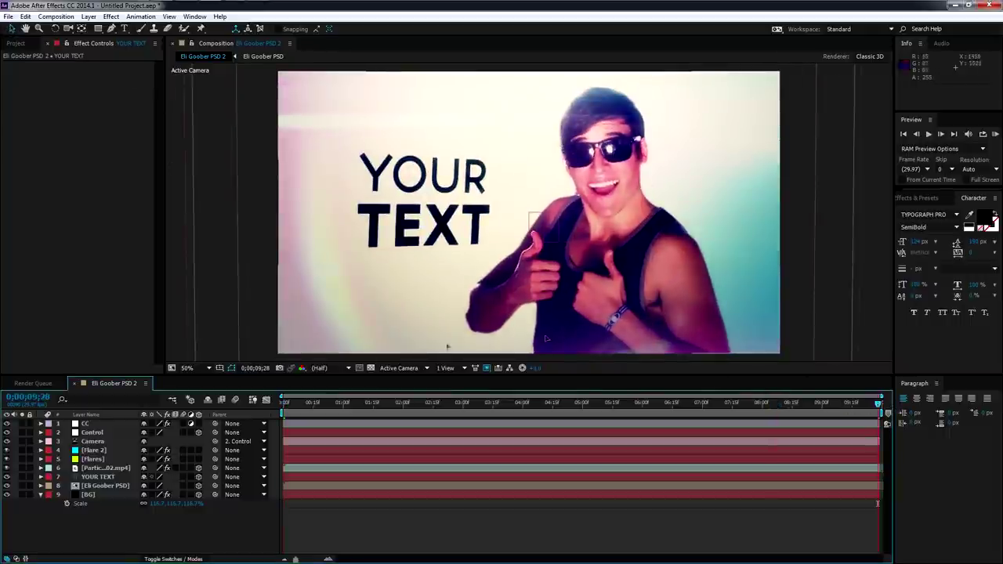
click(93, 451)
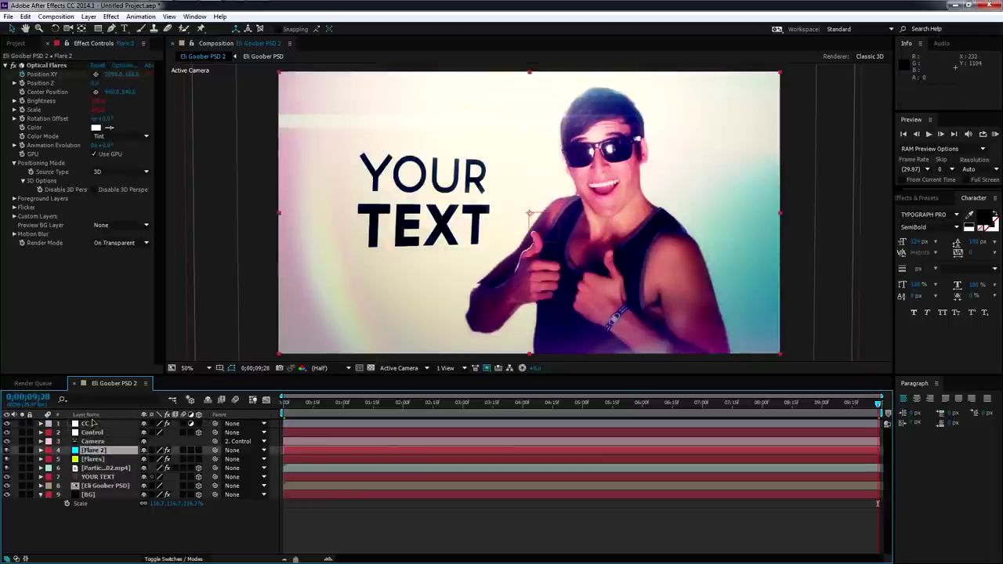
drag(91, 453, 90, 420)
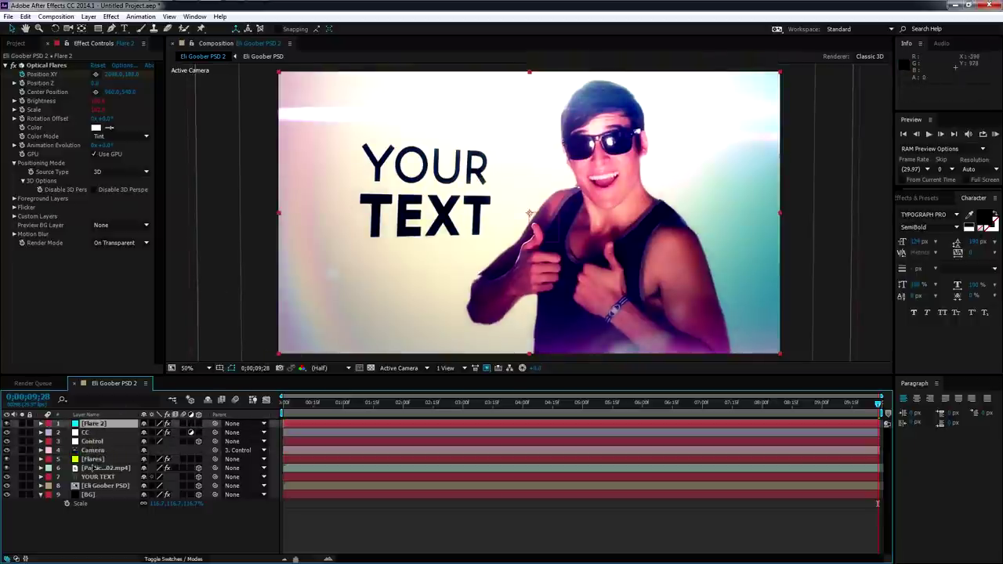
Move Flares to second place and drag its flare point toward the lower-right corner
drag(92, 459, 94, 432)
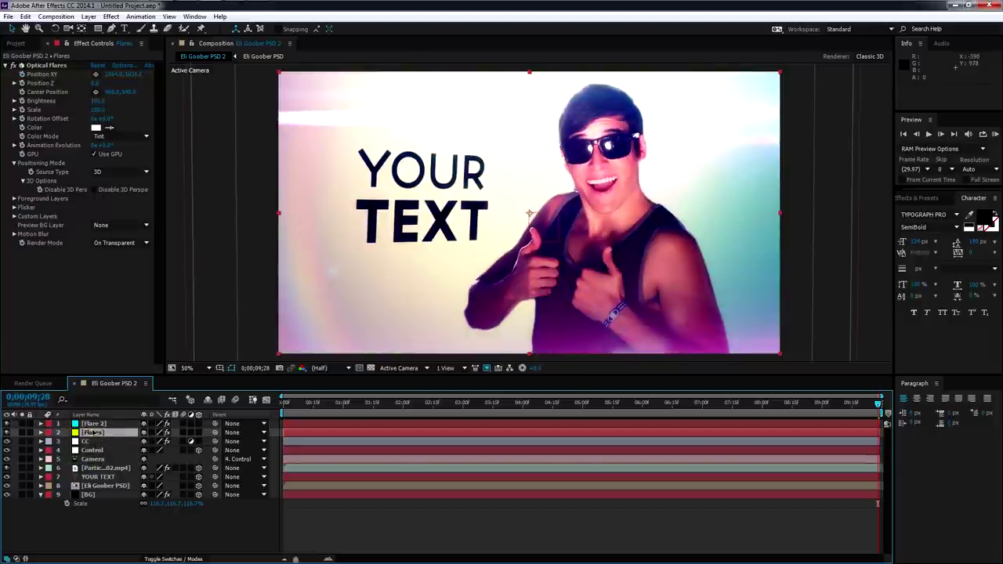
drag(589, 405, 284, 404)
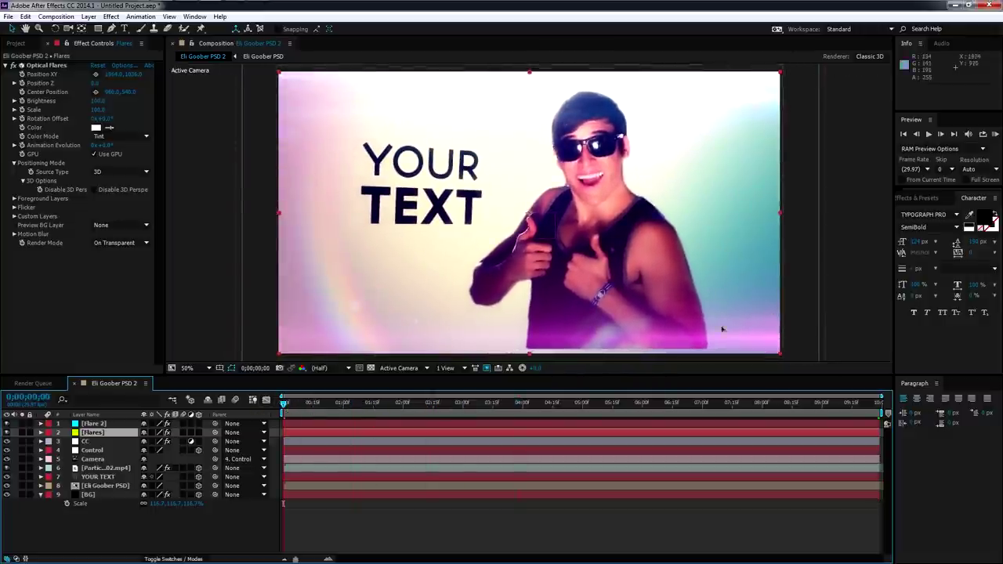
click(46, 65)
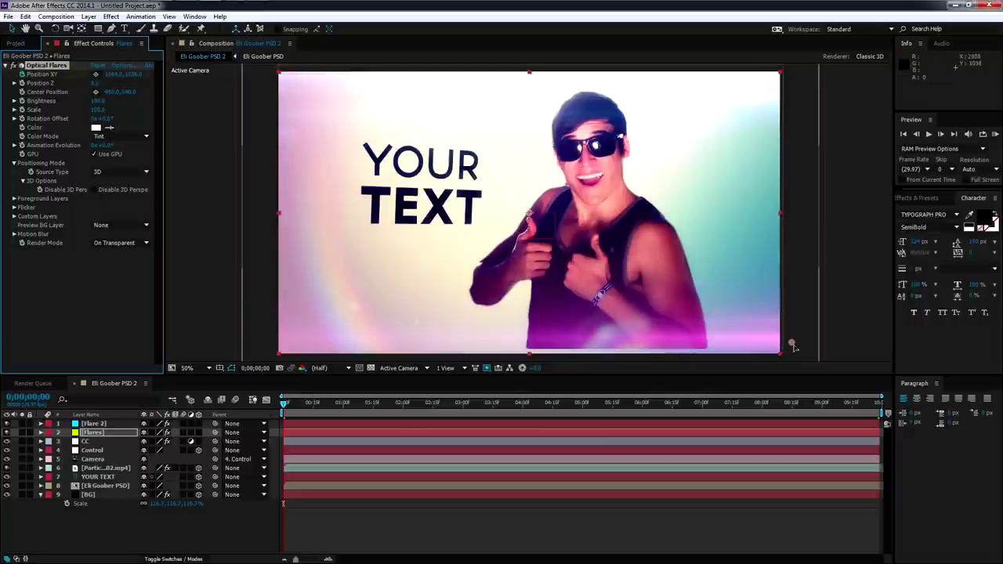
click(286, 413)
drag(791, 343, 786, 339)
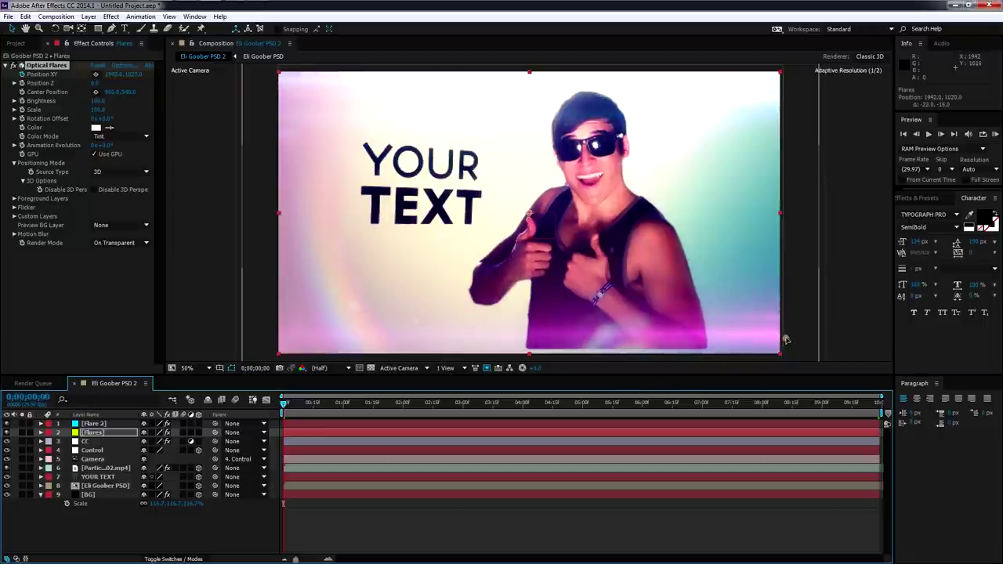
Refine the flare position near the lower-right corner, checking first and last frames
key(k)
key(End)
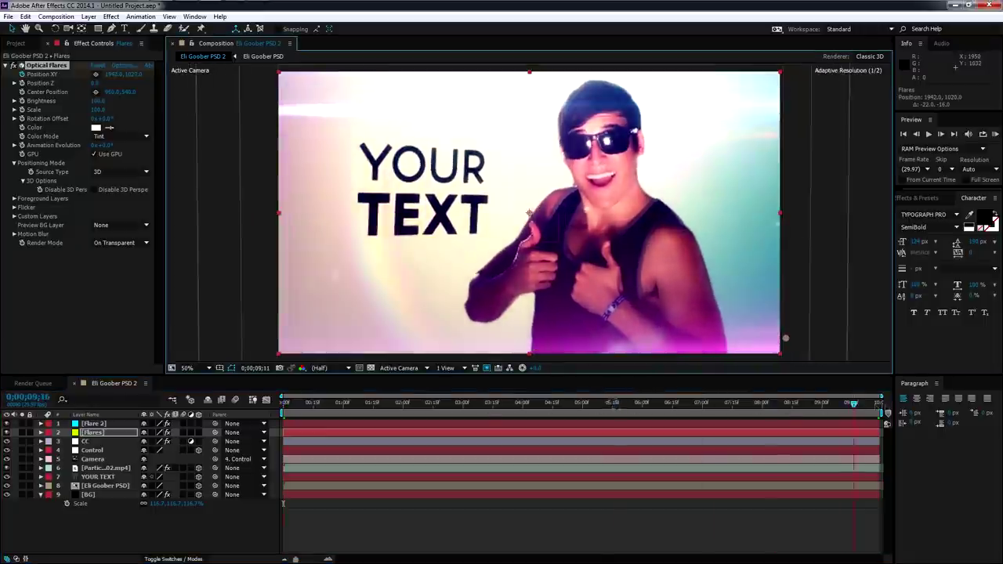
key(comma)
drag(659, 278, 718, 278)
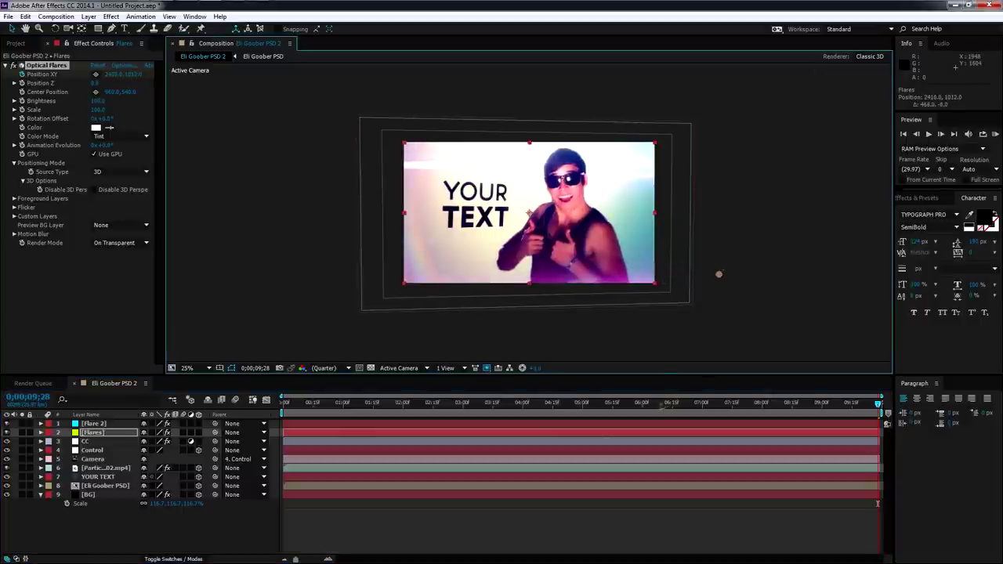
click(502, 403)
key(Home)
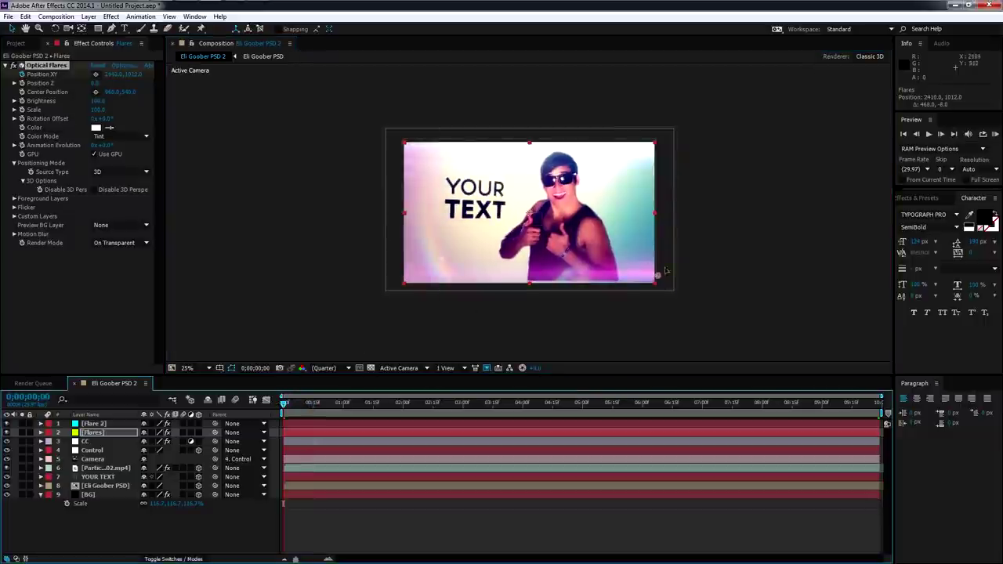
drag(658, 276, 661, 281)
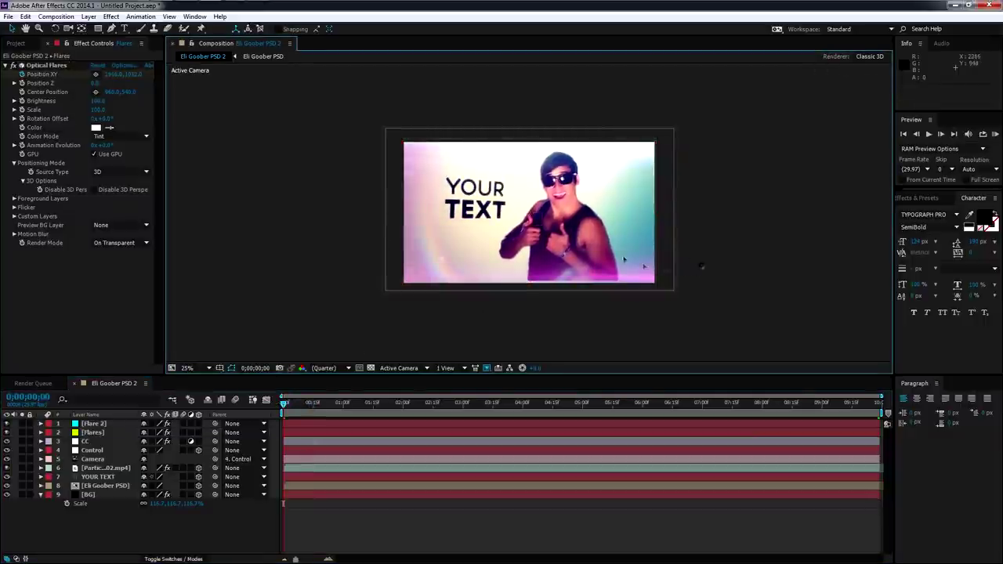
key(period)
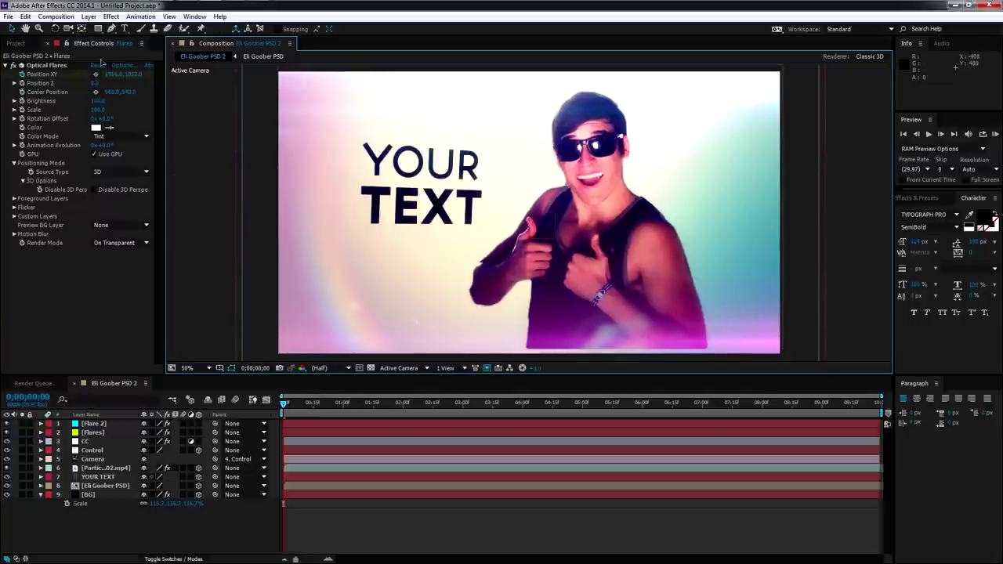
click(56, 16)
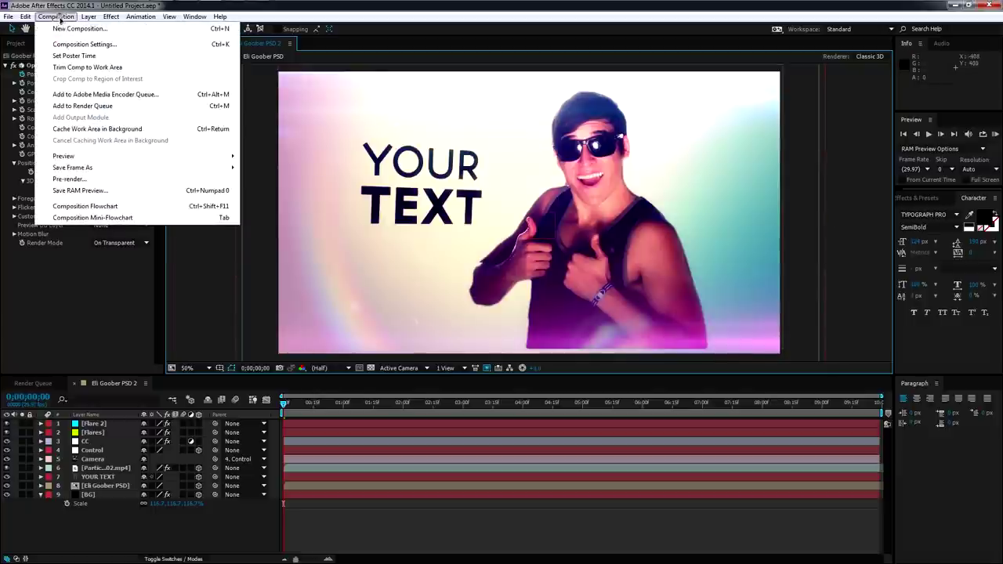
Queue the comp and set its output module to QuickTime H.264 with audio off
click(79, 106)
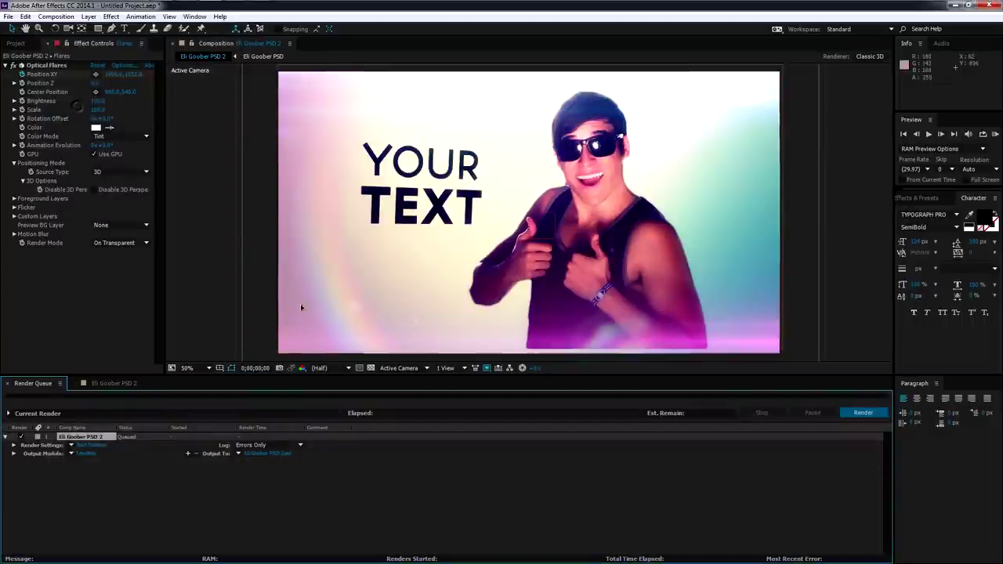
click(83, 453)
click(466, 156)
click(461, 284)
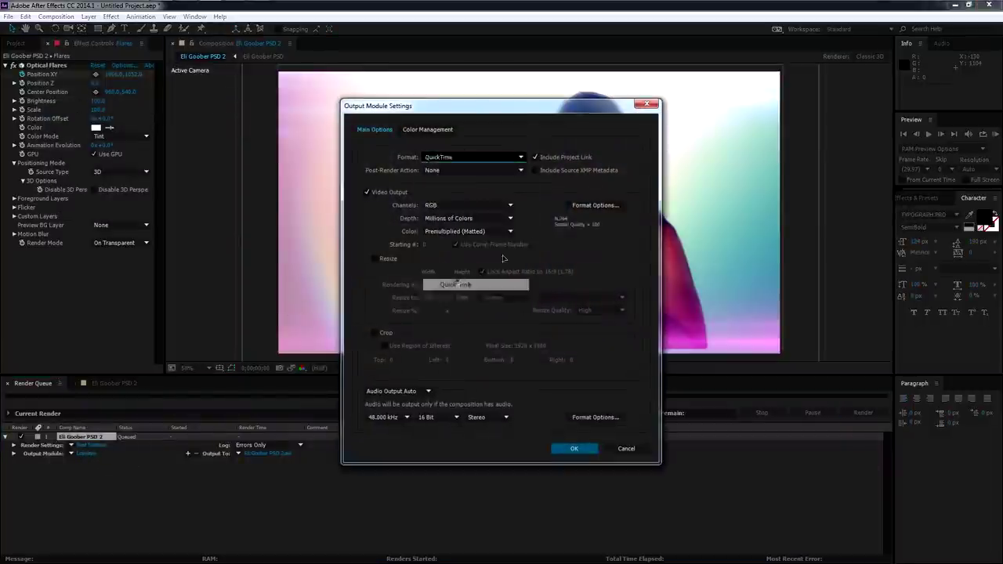
click(584, 207)
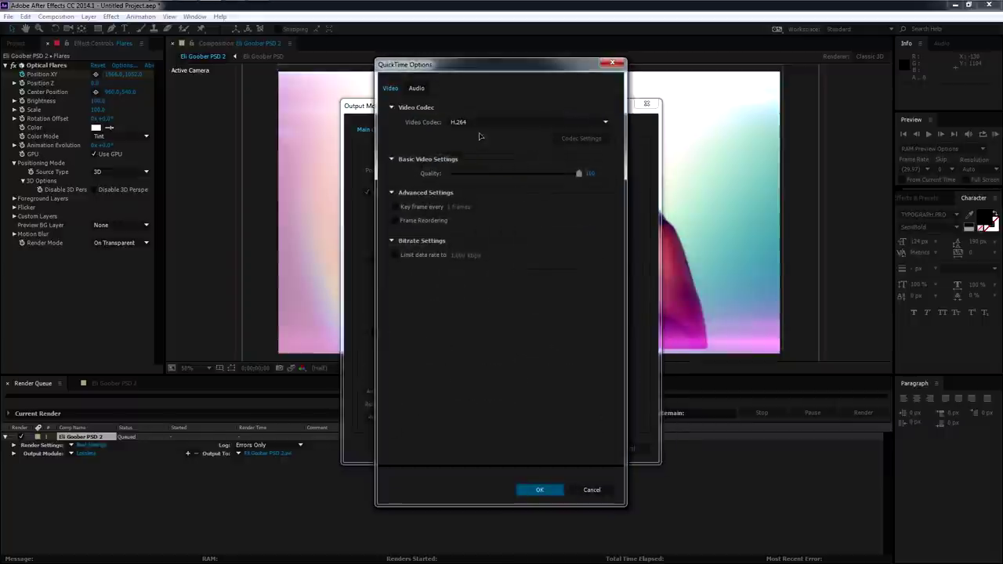
click(481, 123)
click(481, 134)
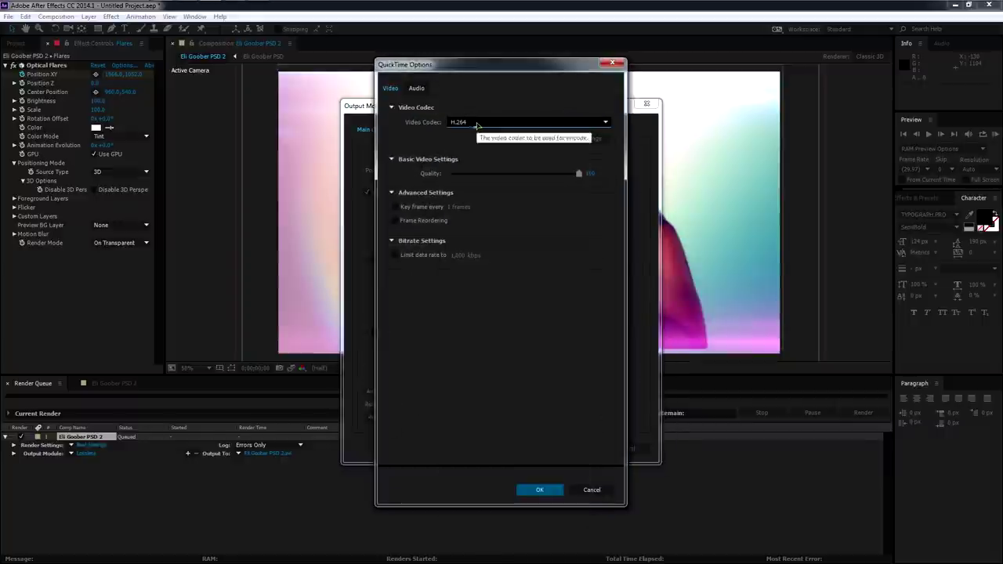
click(540, 491)
click(416, 394)
click(406, 426)
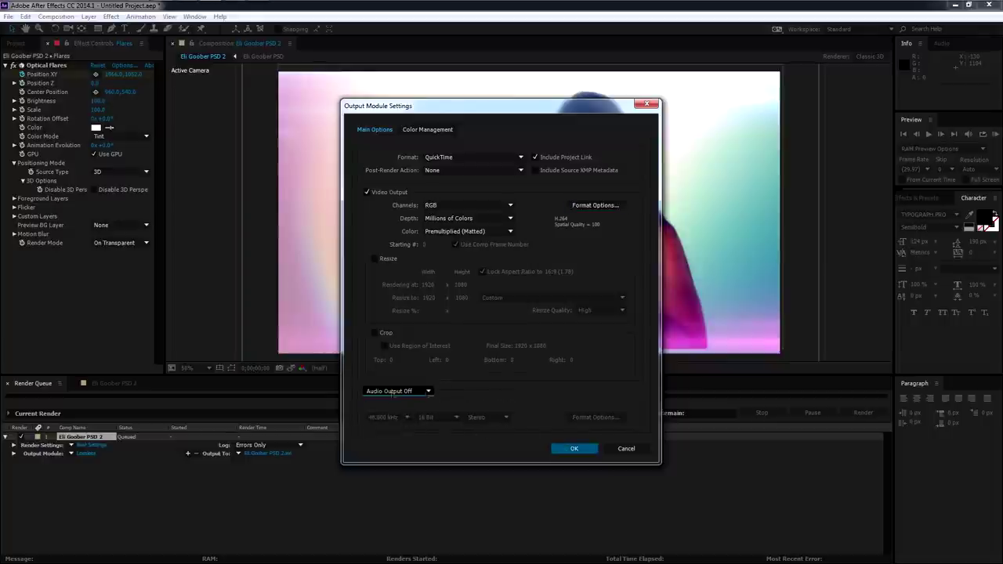
click(574, 448)
Name the output file 'To Vegas - Light' and start the render
click(266, 453)
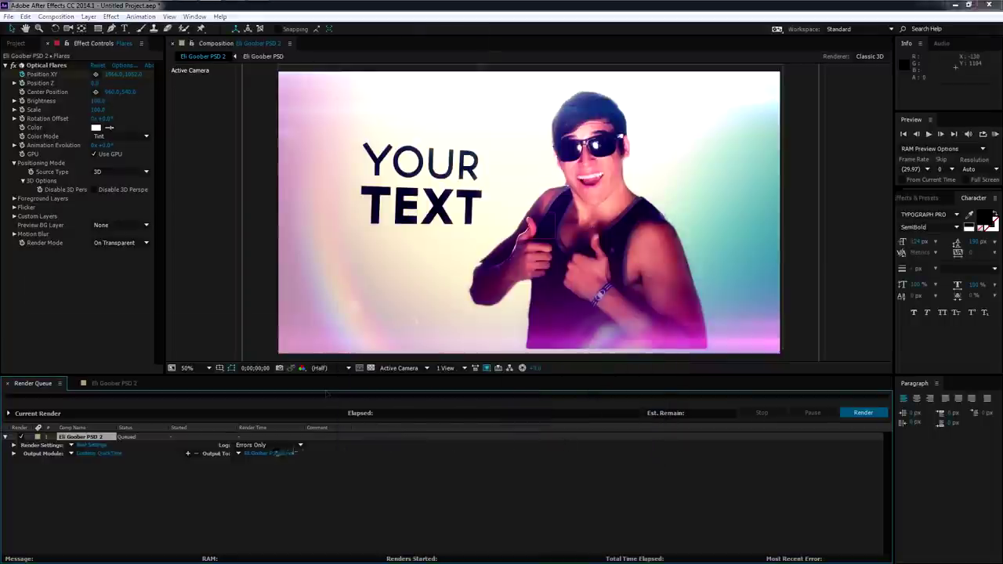
click(128, 139)
click(127, 248)
click(137, 248)
key(BackSpace)
key(BackSpace)
key(BackSpace)
key(BackSpace)
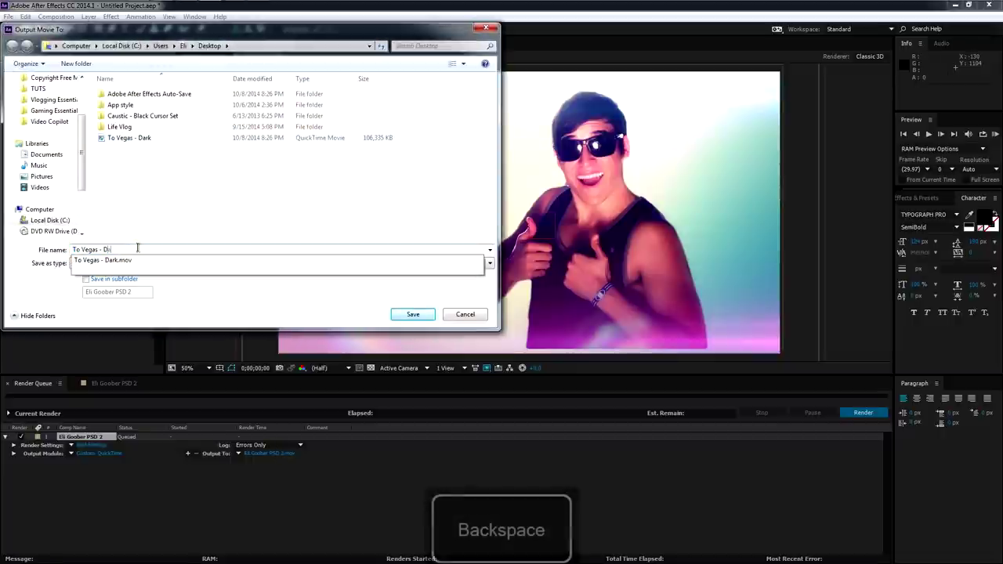
text(Light)
key(Return)
click(860, 413)
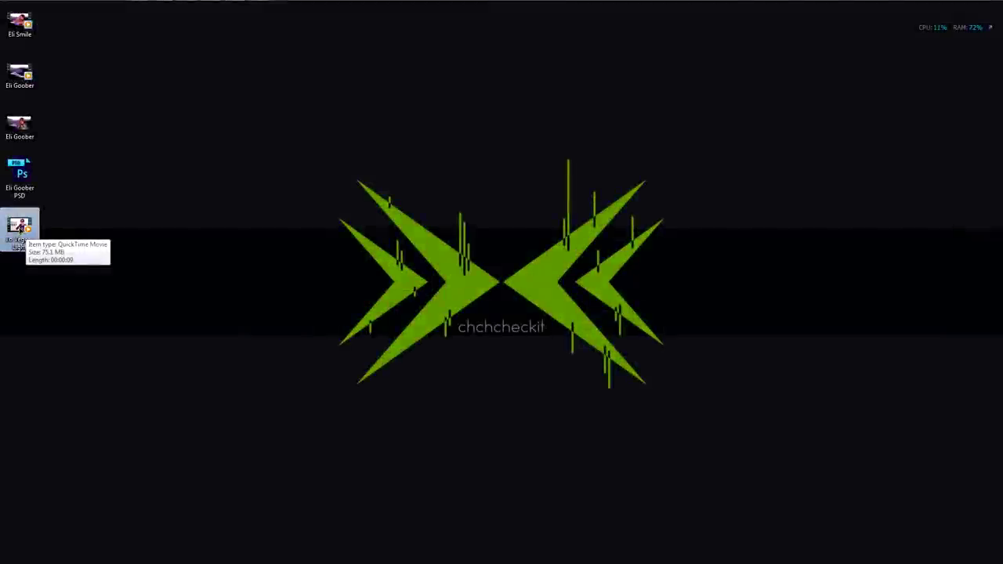
Drop To Vegas - Light.mov onto track 2 at the playhead and park the playhead on it
drag(20, 231, 164, 10)
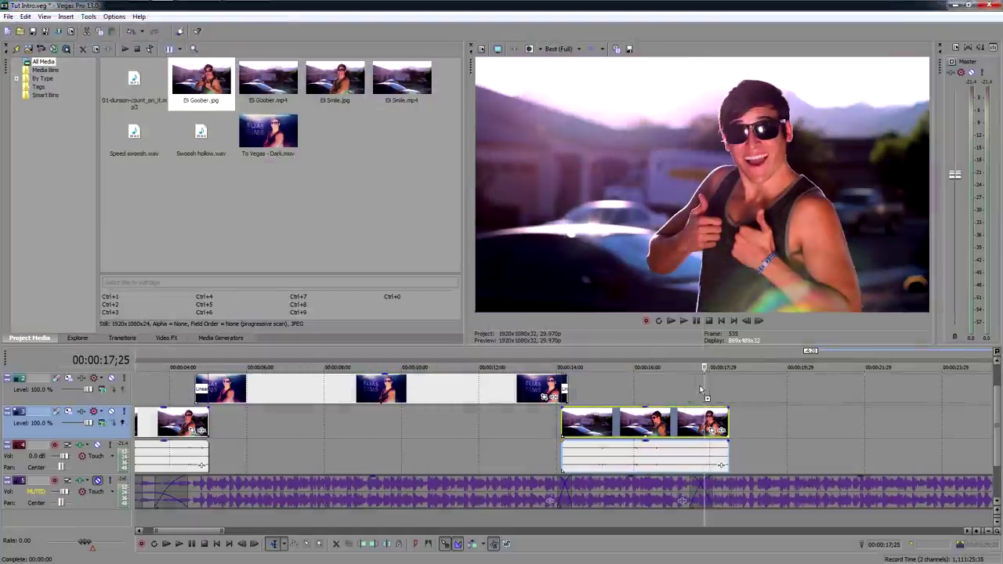
drag(700, 390, 692, 389)
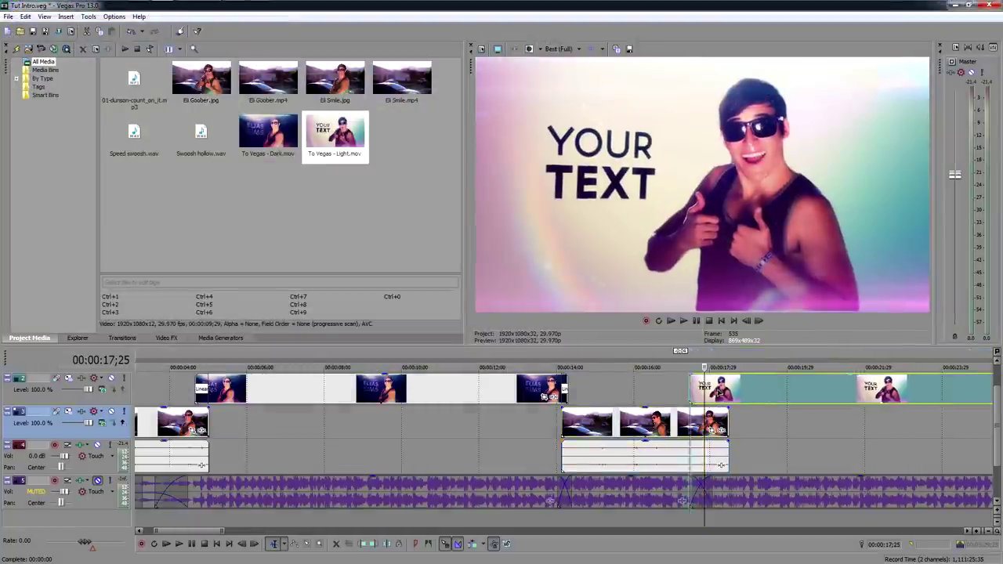
drag(658, 390, 728, 390)
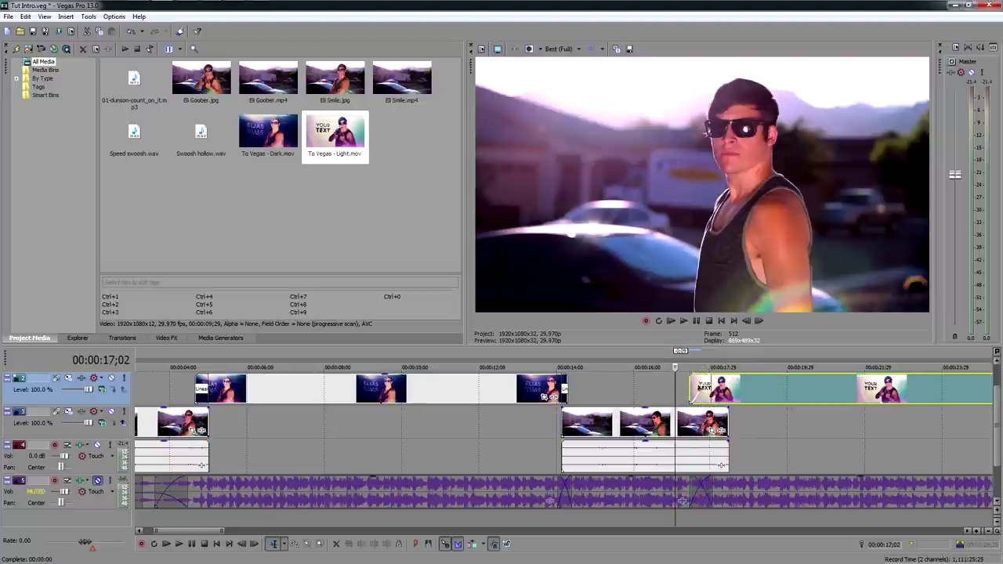
click(710, 382)
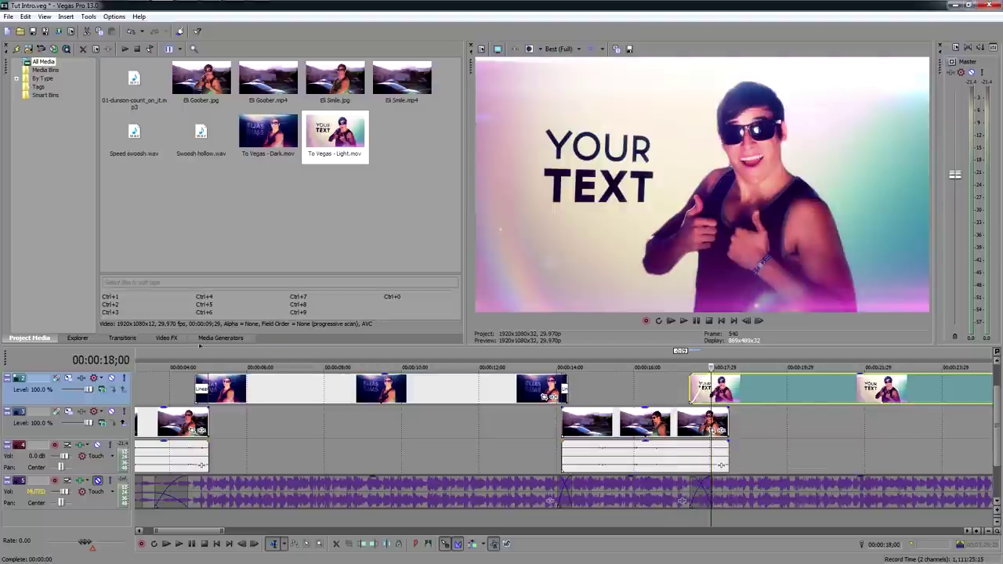
click(122, 337)
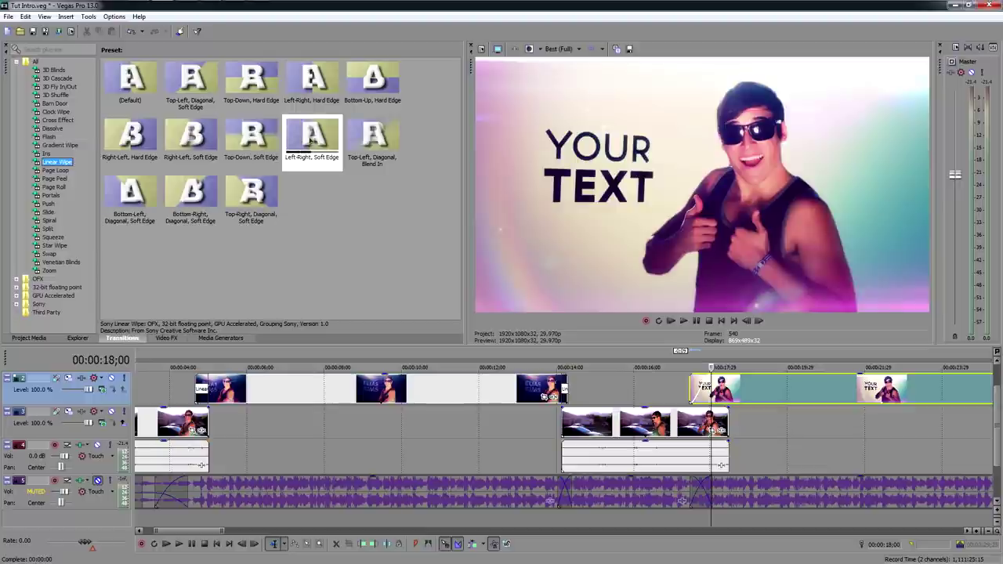
Add a Right-Left, Hard Edge Linear Wipe at the title clip's start with feather 0.075, then preview it
click(142, 148)
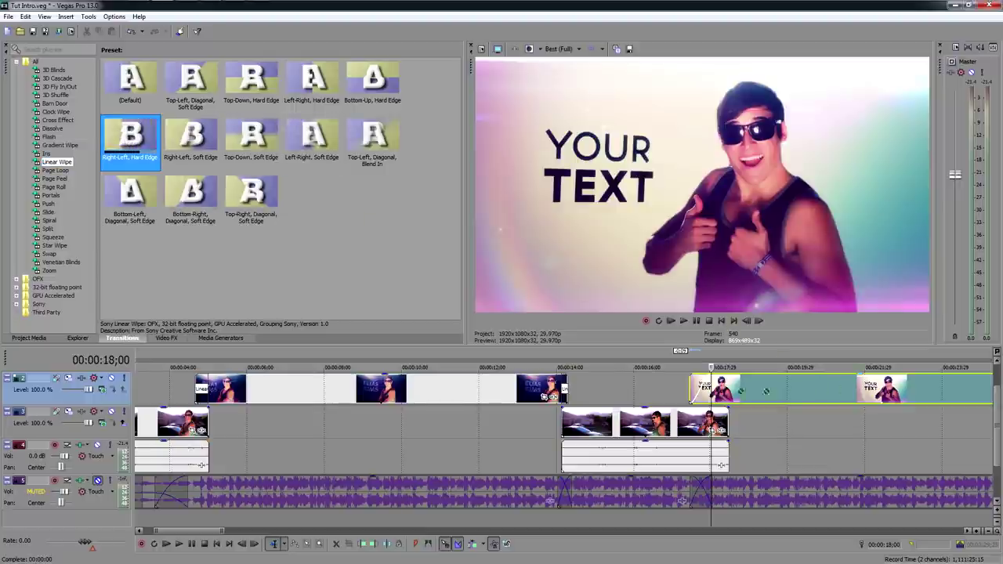
click(702, 391)
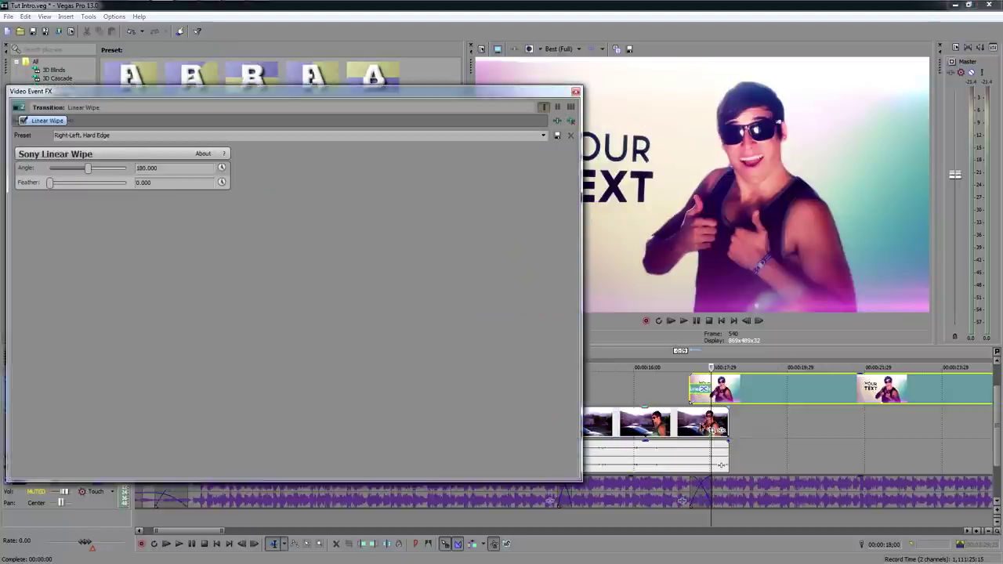
click(701, 390)
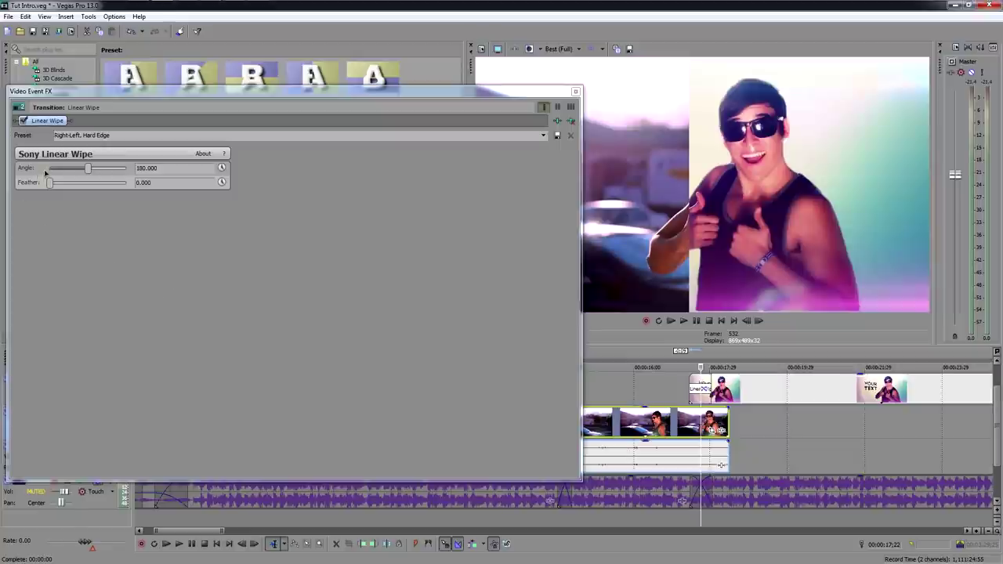
drag(54, 184, 96, 171)
click(576, 91)
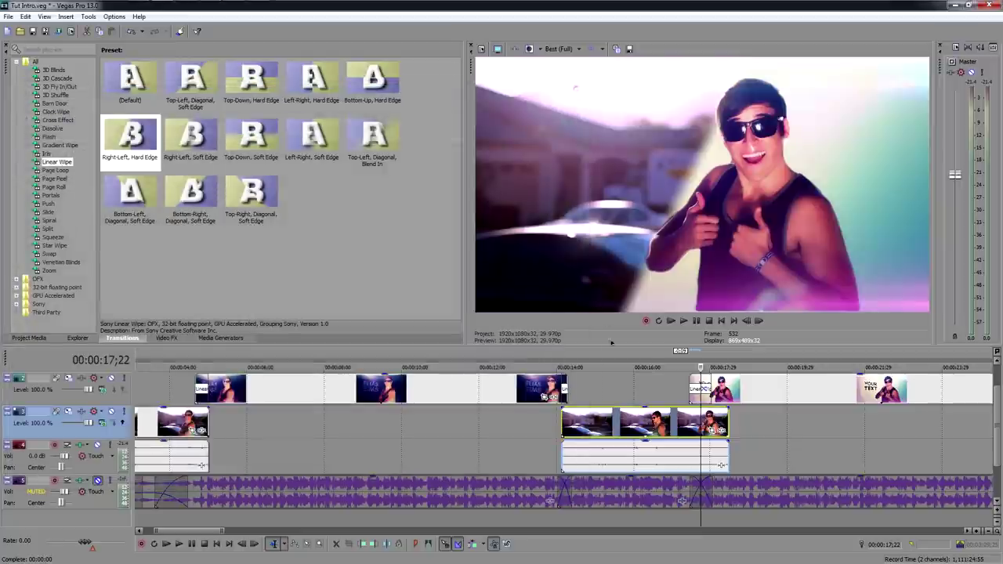
click(667, 388)
key(space)
key(space)
Set the preview quality to Preview (Half) and play the wipe from just before it
click(564, 49)
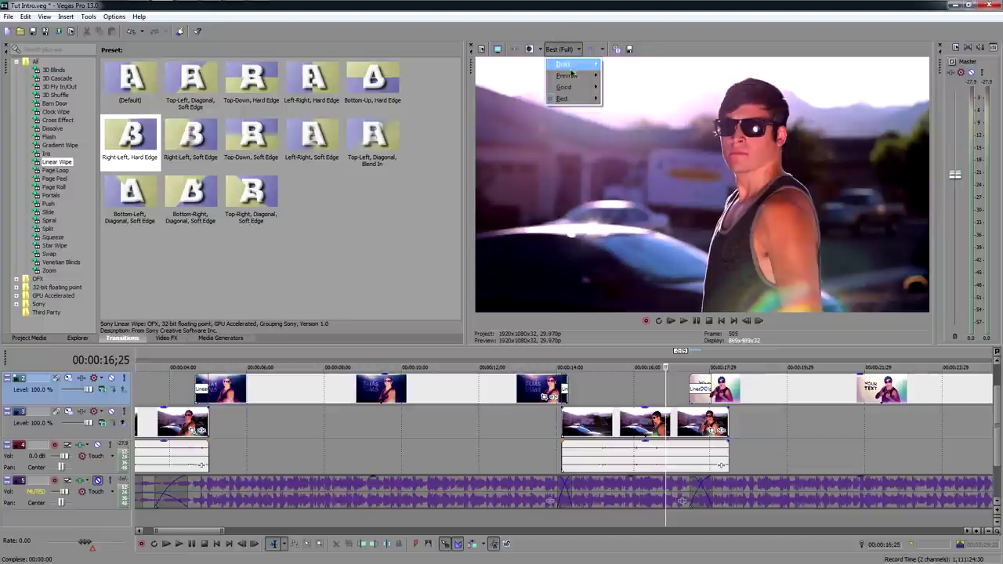
mouse_move(568, 76)
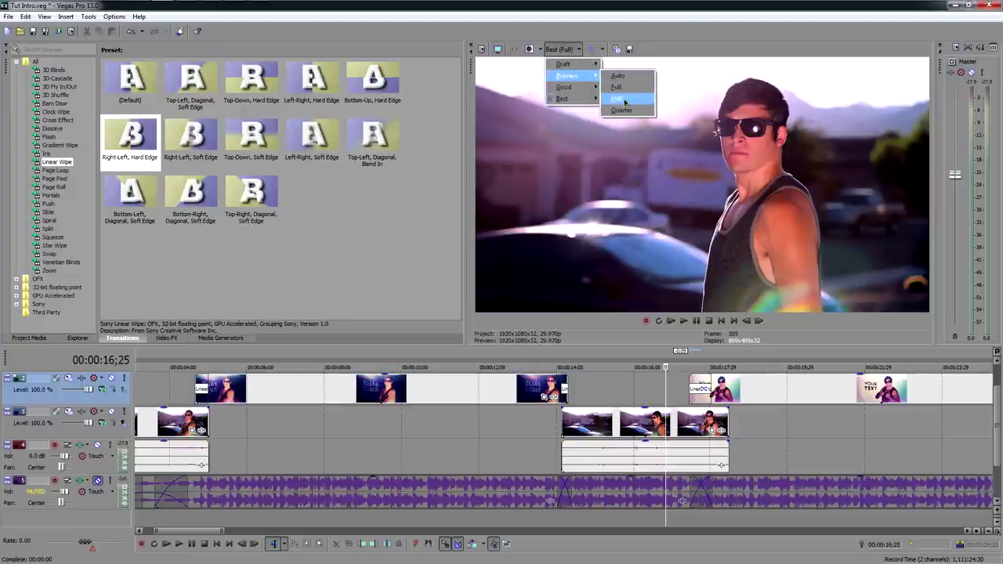
click(624, 100)
click(672, 395)
key(space)
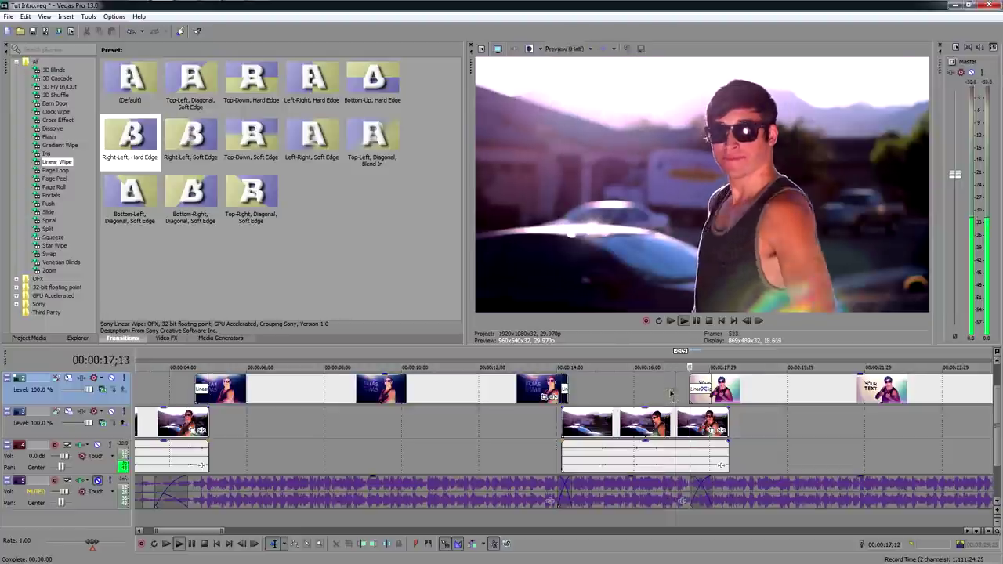
key(space)
Switch the preview quality to Preview (Auto), select the YOUR TEXT title event, and replay the wipe
click(565, 50)
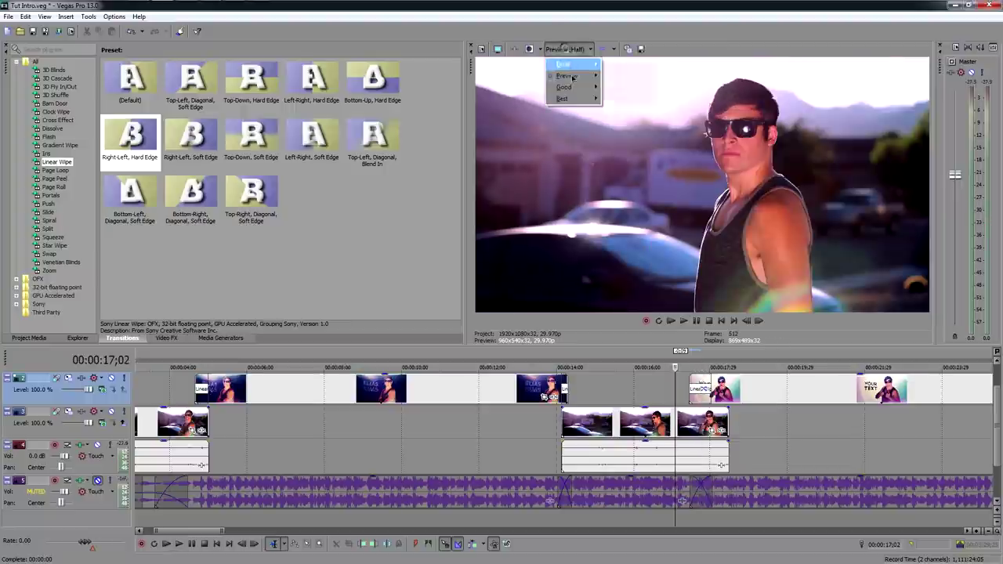
mouse_move(568, 75)
click(625, 75)
click(668, 392)
key(space)
key(space)
key(space)
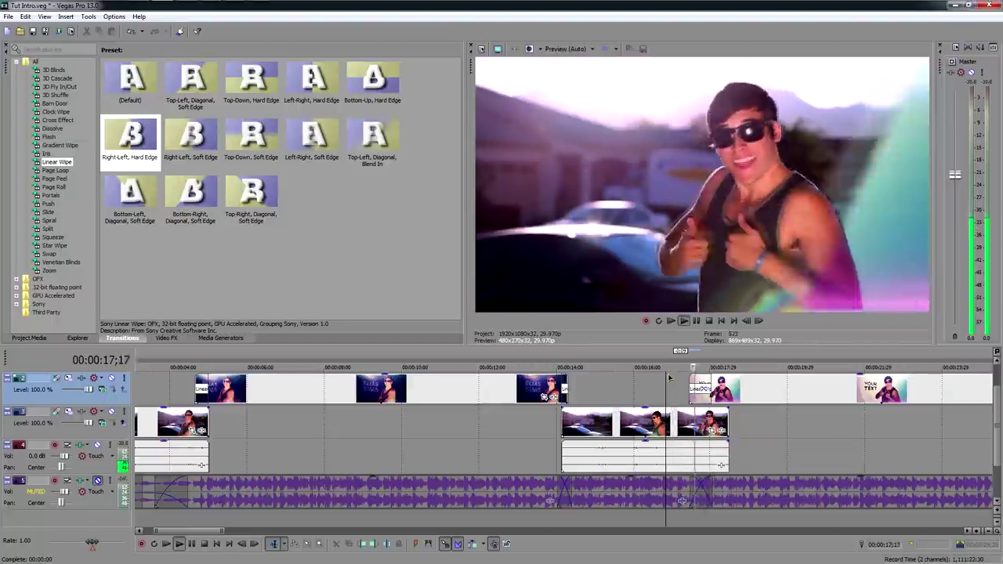
key(space)
scroll(669, 392, up, 2)
click(653, 389)
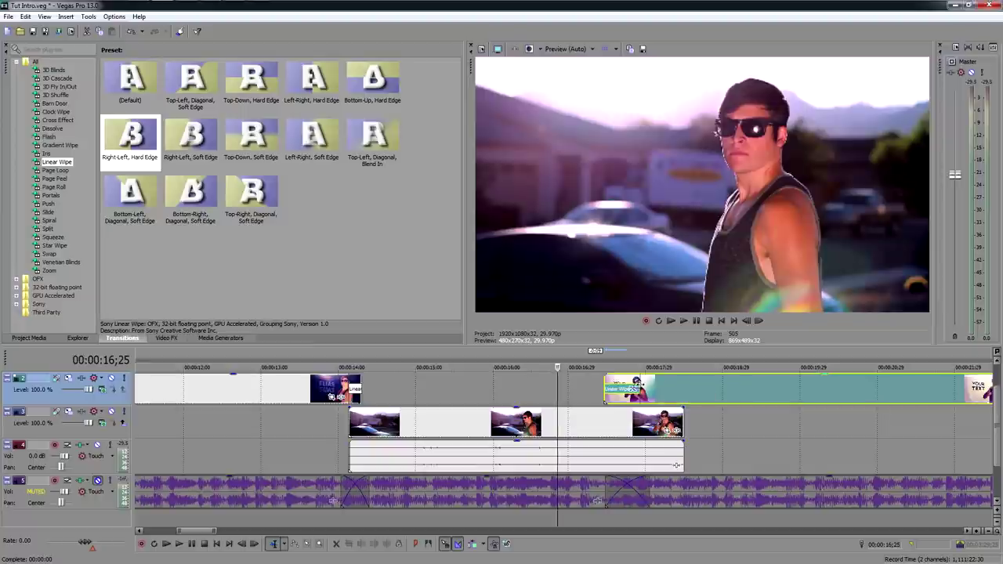
key(space)
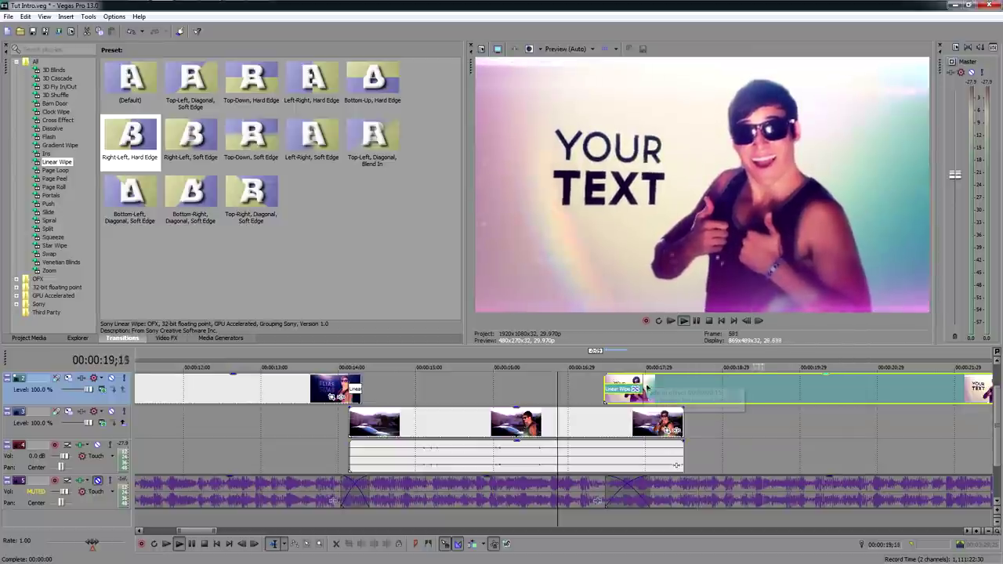
Delete the part of the music track that follows the YOUR TEXT title
scroll(649, 385, down, 3)
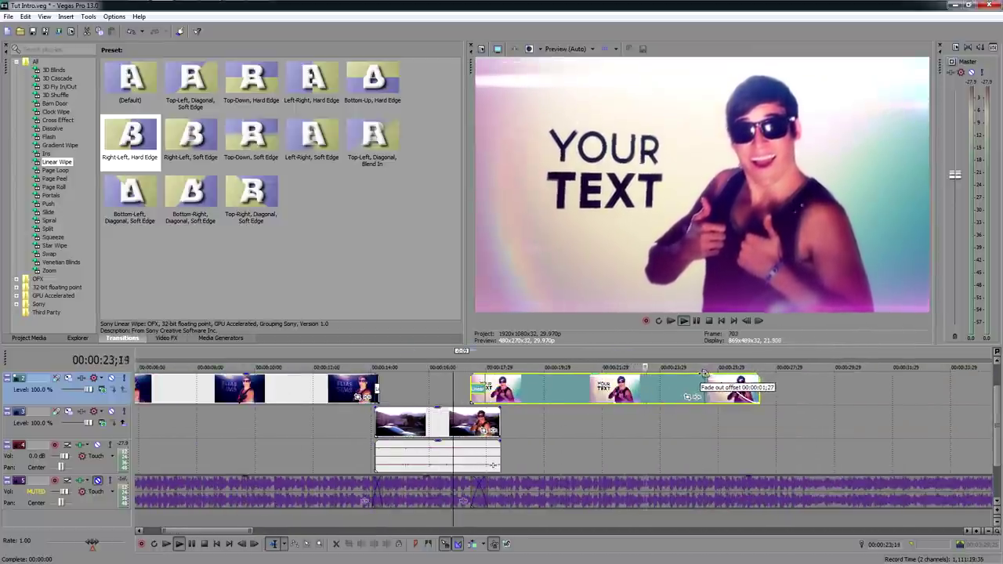
scroll(705, 374, down, 3)
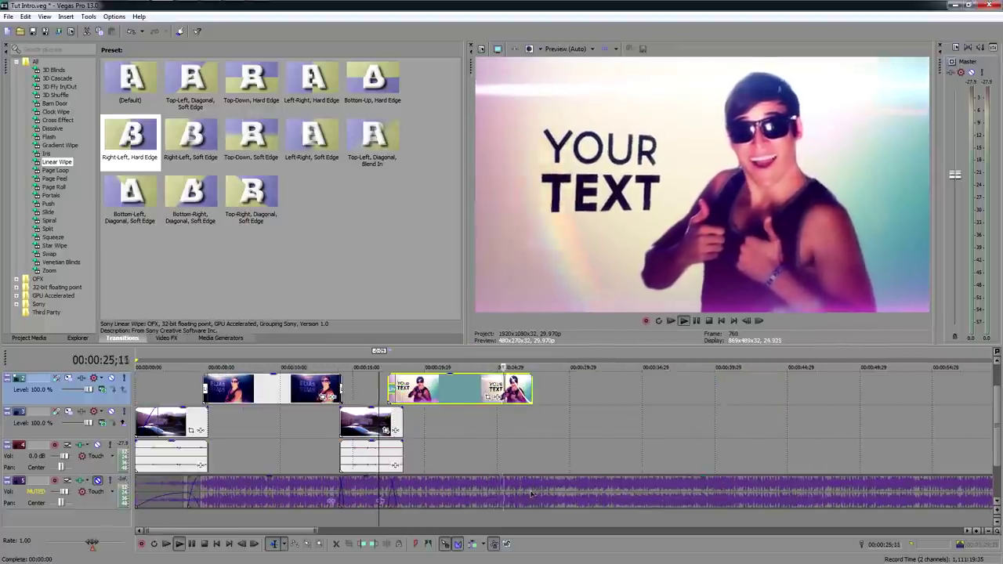
click(392, 492)
click(532, 493)
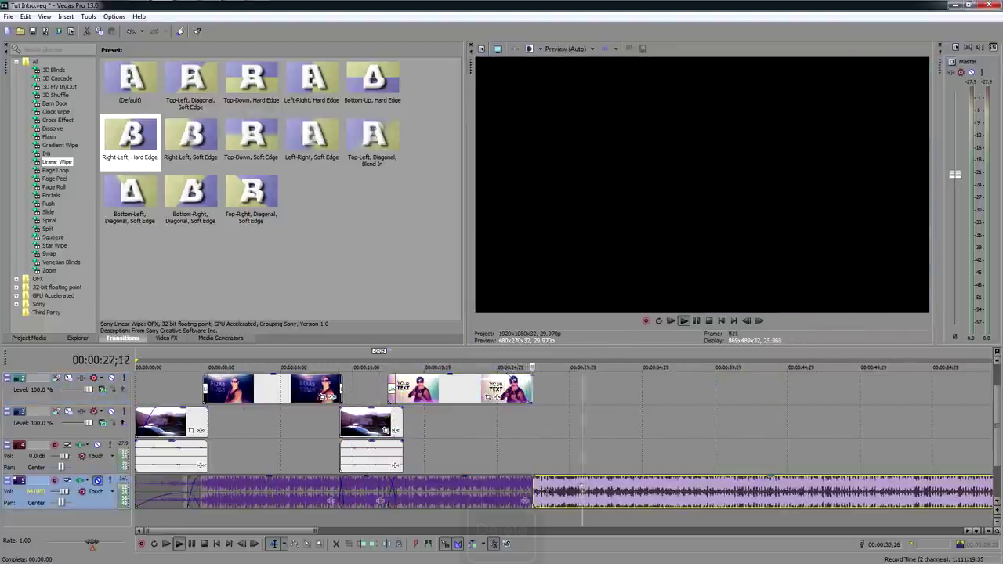
key(Delete)
Drag the remaining music event's end past the title and add a fade-out
drag(531, 486, 501, 479)
scroll(513, 456, down, 5)
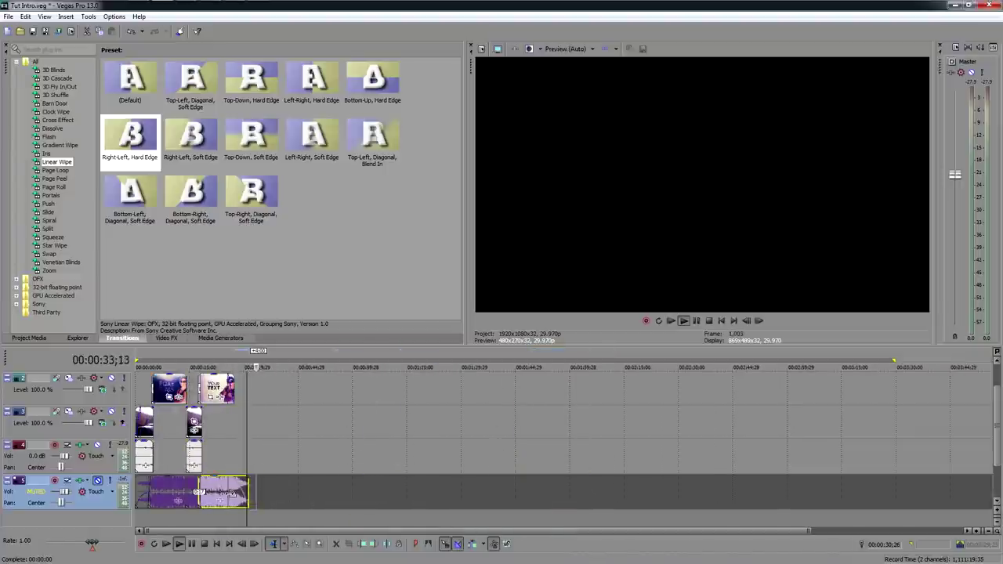
drag(249, 493, 316, 495)
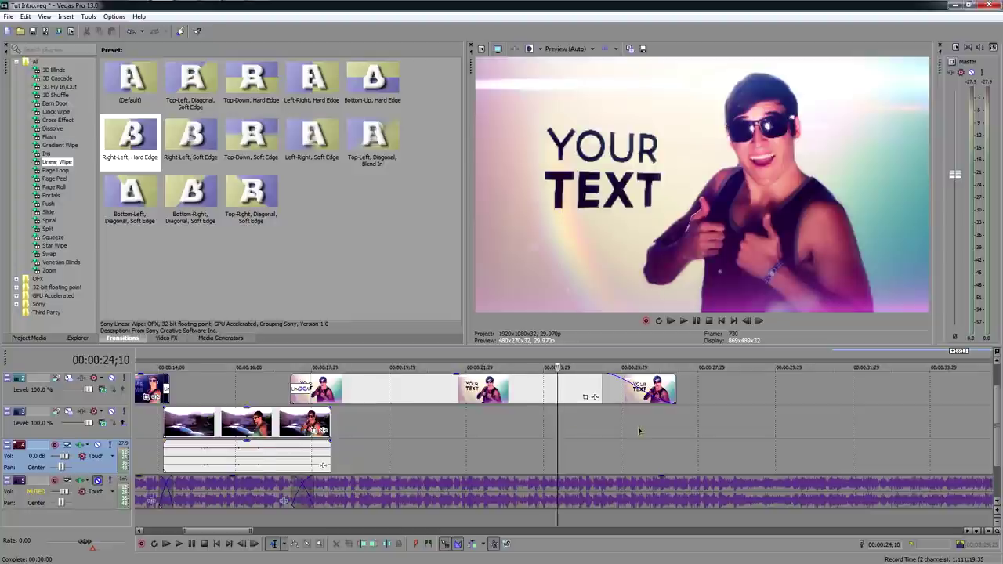
scroll(639, 431, down, 5)
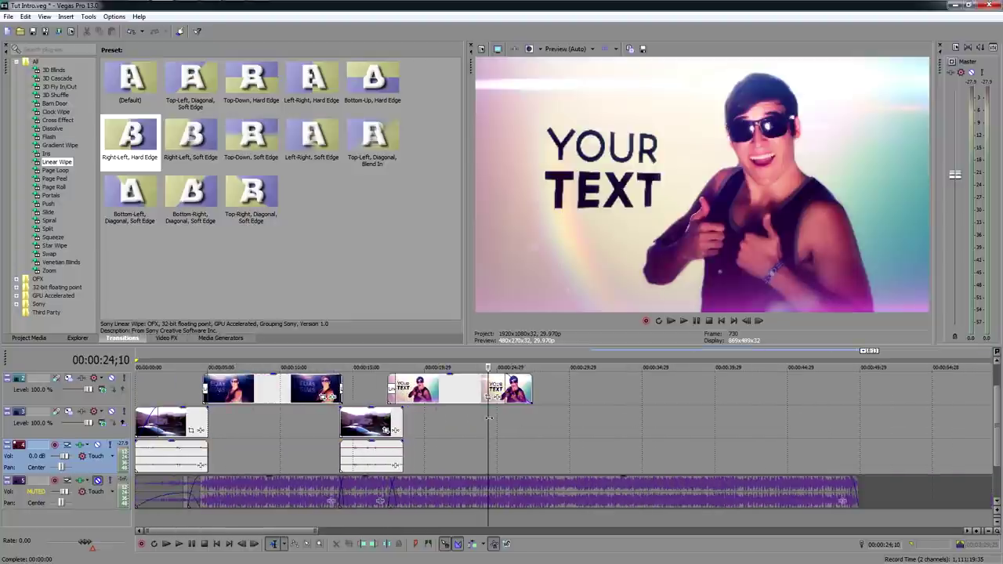